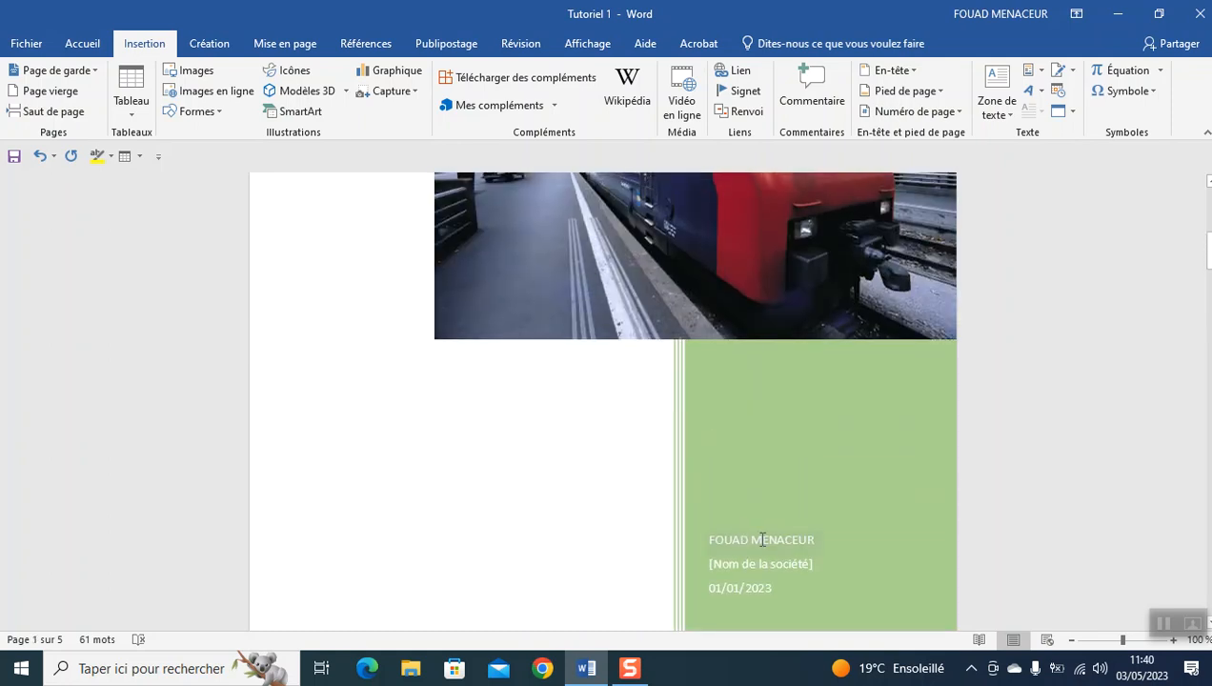
Fill in the company name on the cover page as "Université Alger 1"
{"action": "left_click", "coordinate": [776, 564]}
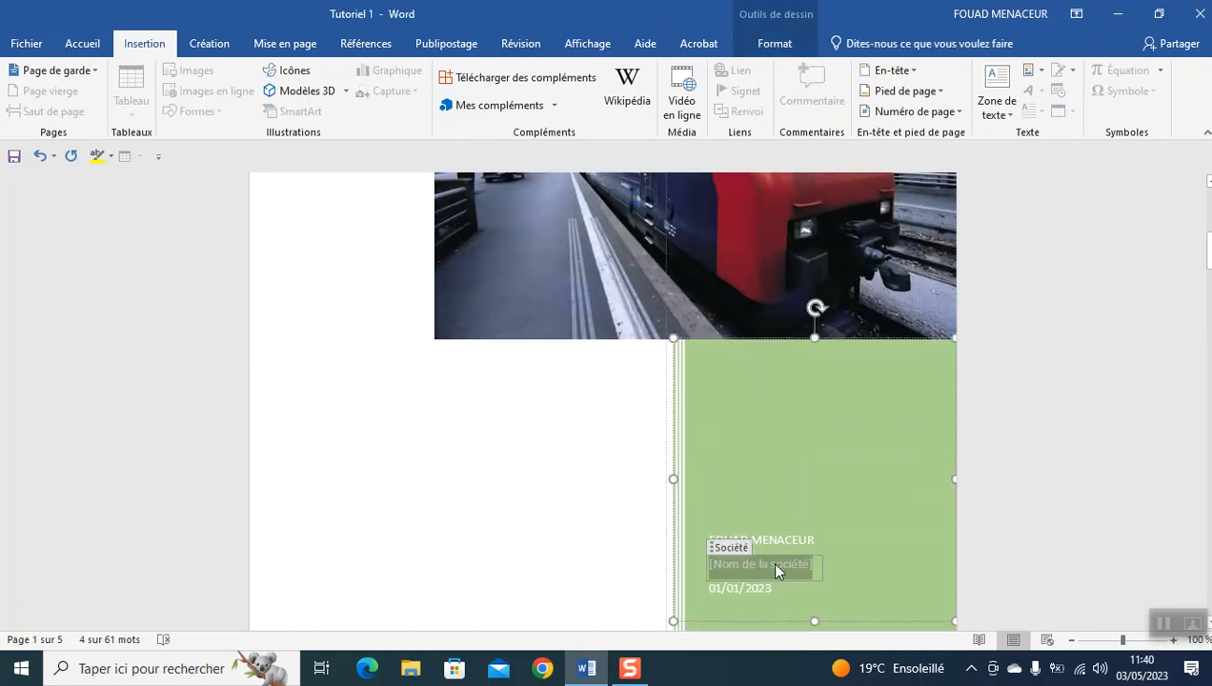
{"action": "type", "text": "Université"}
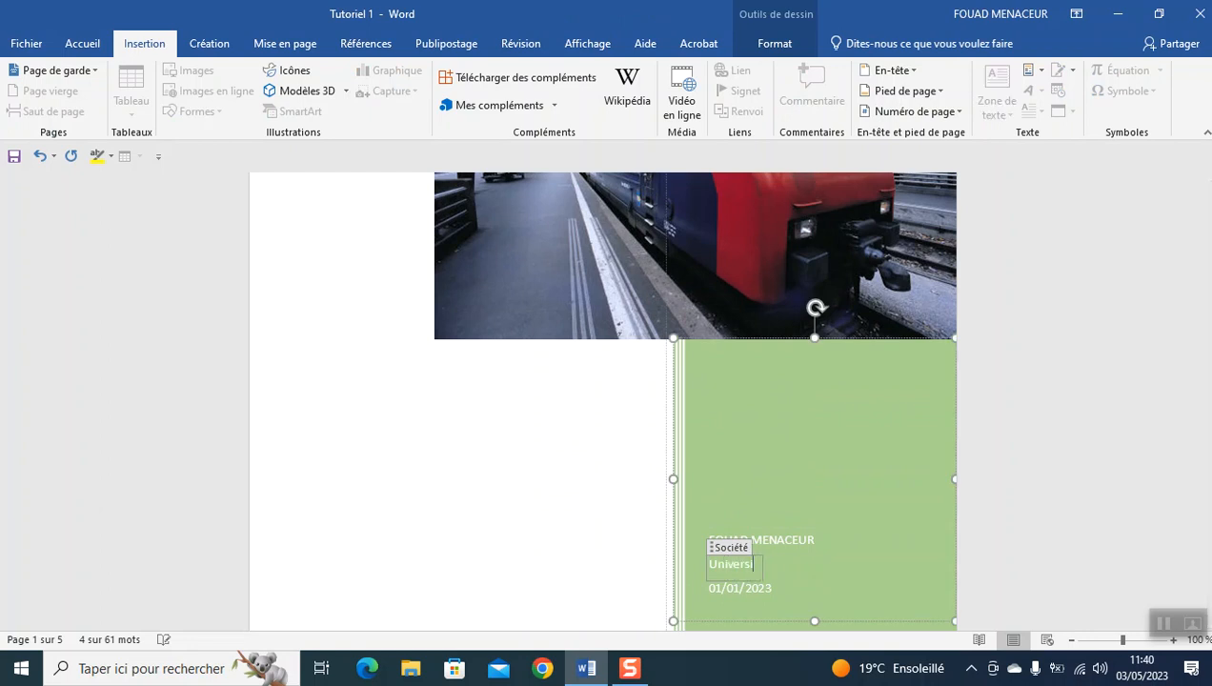
{"action": "type", "text": " Alger 1"}
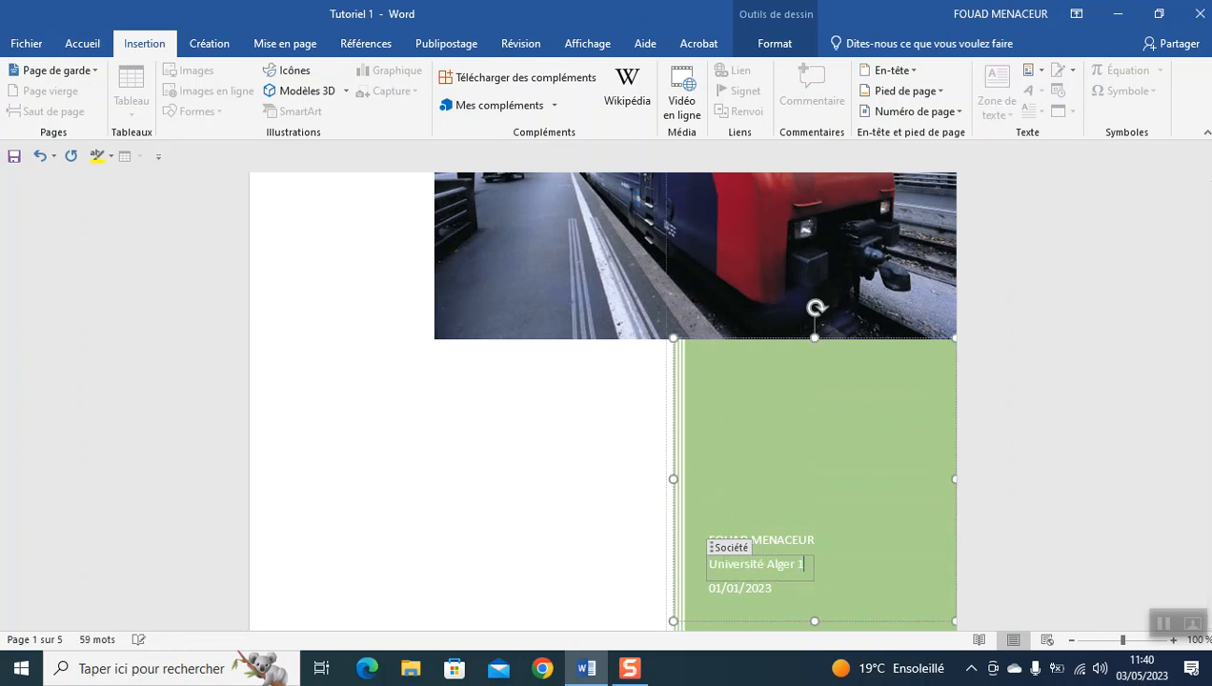
Change the cover page's date to 03/05/2023
{"action": "left_click", "coordinate": [744, 588]}
{"action": "key", "text": "BackSpace"}
{"action": "key", "text": "BackSpace"}
{"action": "type", "text": "05"}
{"action": "key", "text": "BackSpace"}
{"action": "type", "text": "3"}
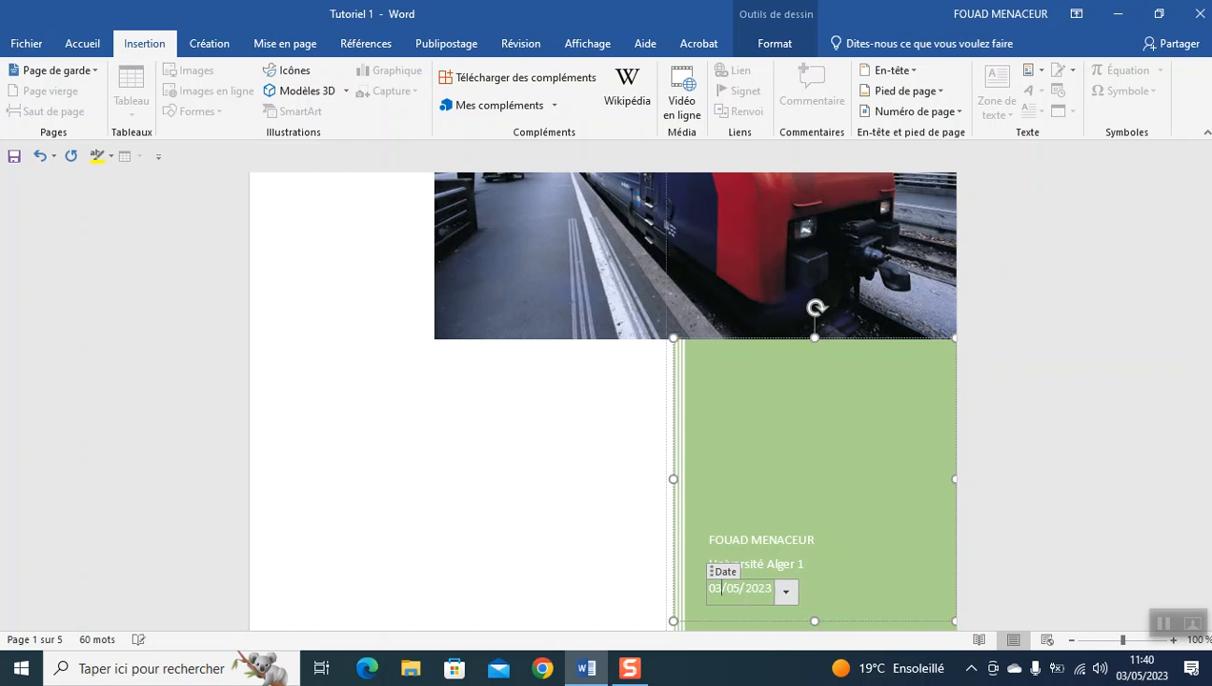
{"action": "left_click", "coordinate": [570, 543]}
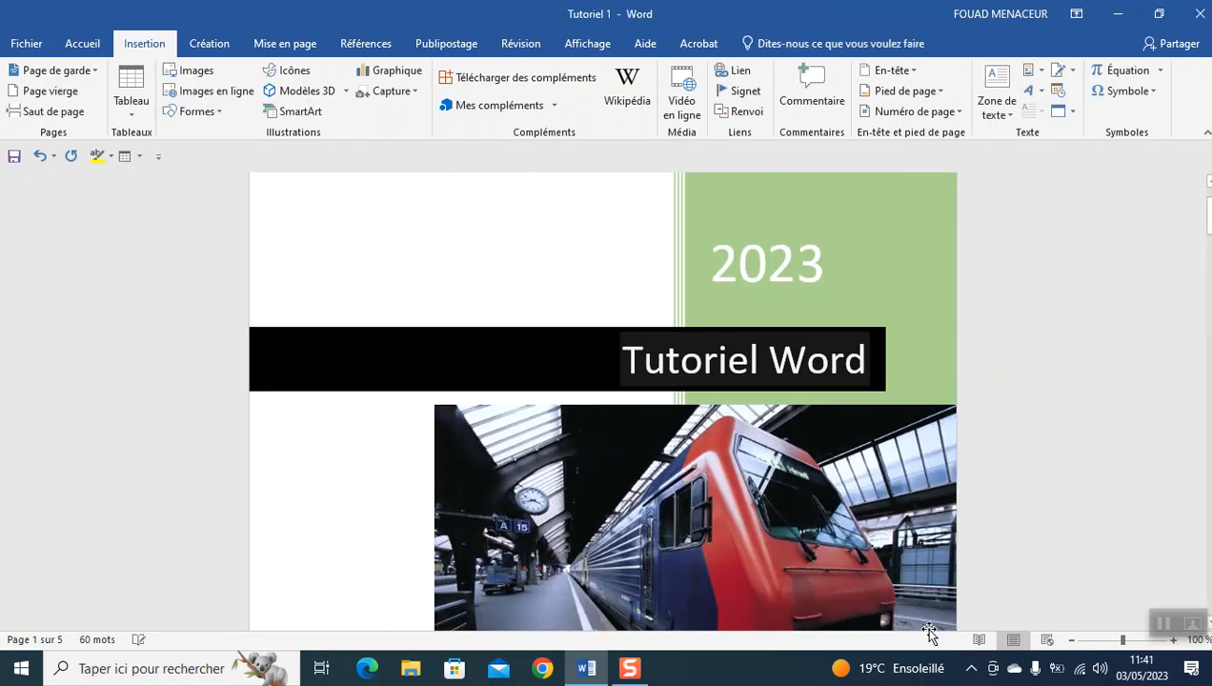
Move the train picture on the cover page leftward so the green band shows beside it, and review the whole page at 70% zoom
{"action": "left_click", "coordinate": [796, 515]}
{"action": "left_click_drag", "start_coordinate": [796, 515], "coordinate": [670, 421]}
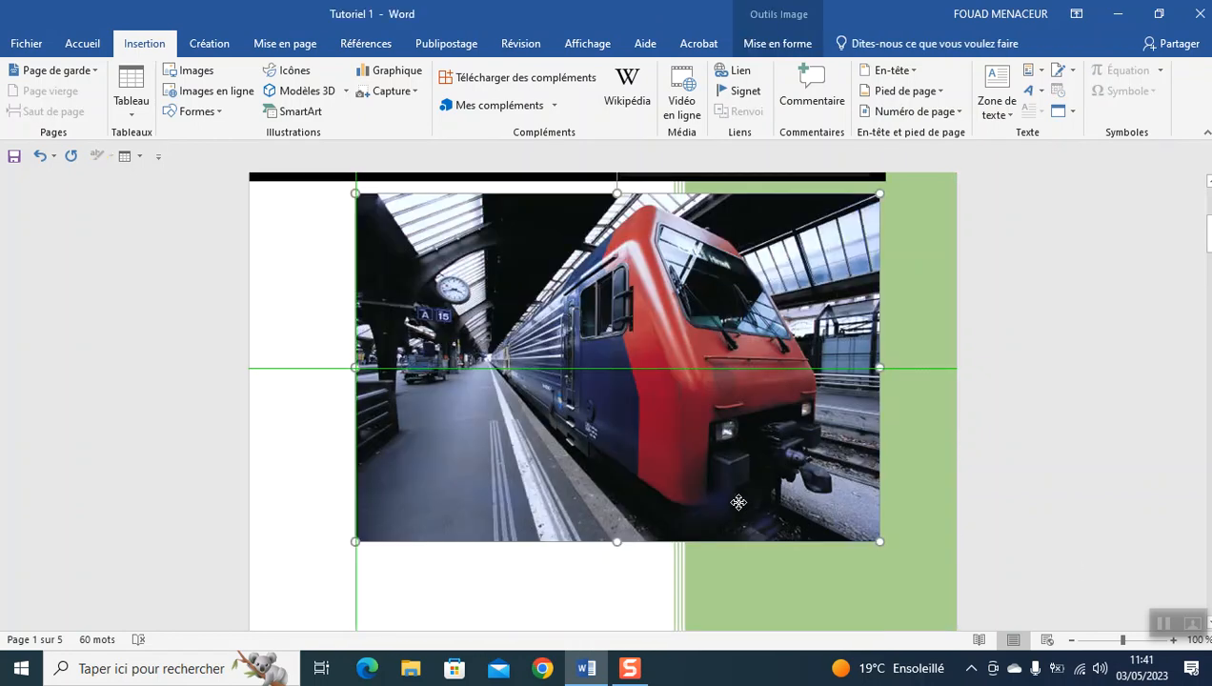
{"action": "left_click", "coordinate": [1071, 640]}
{"action": "left_click", "coordinate": [1071, 640]}
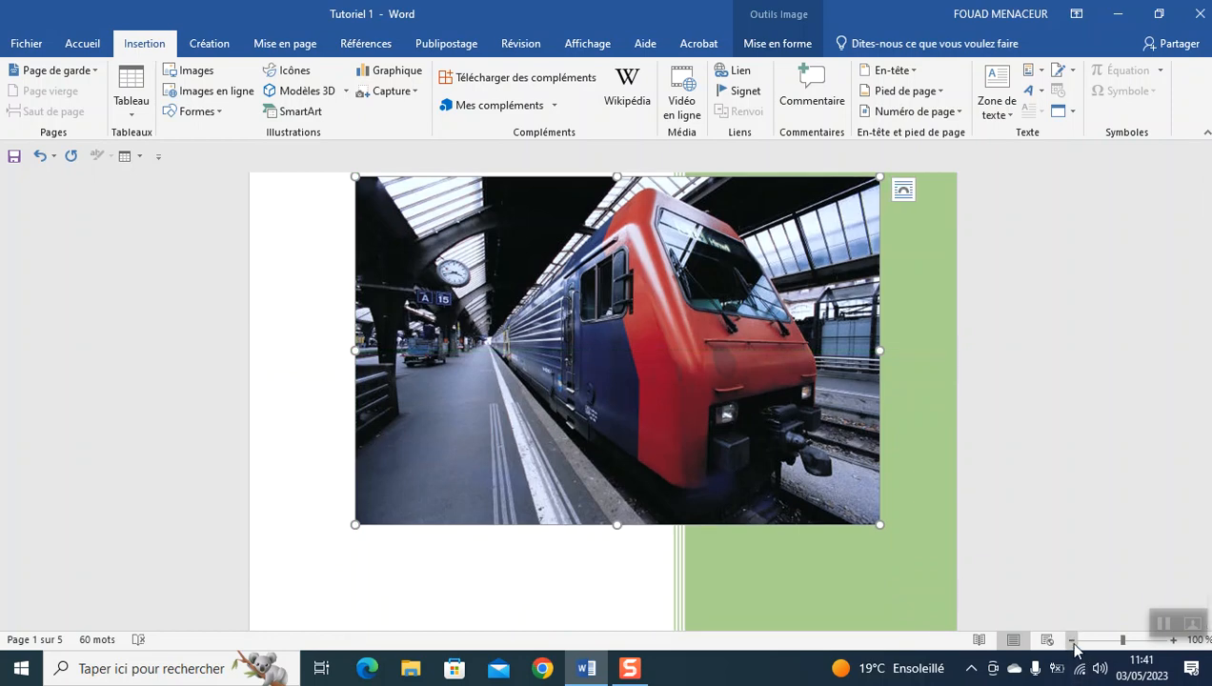
{"action": "left_click", "coordinate": [1071, 640]}
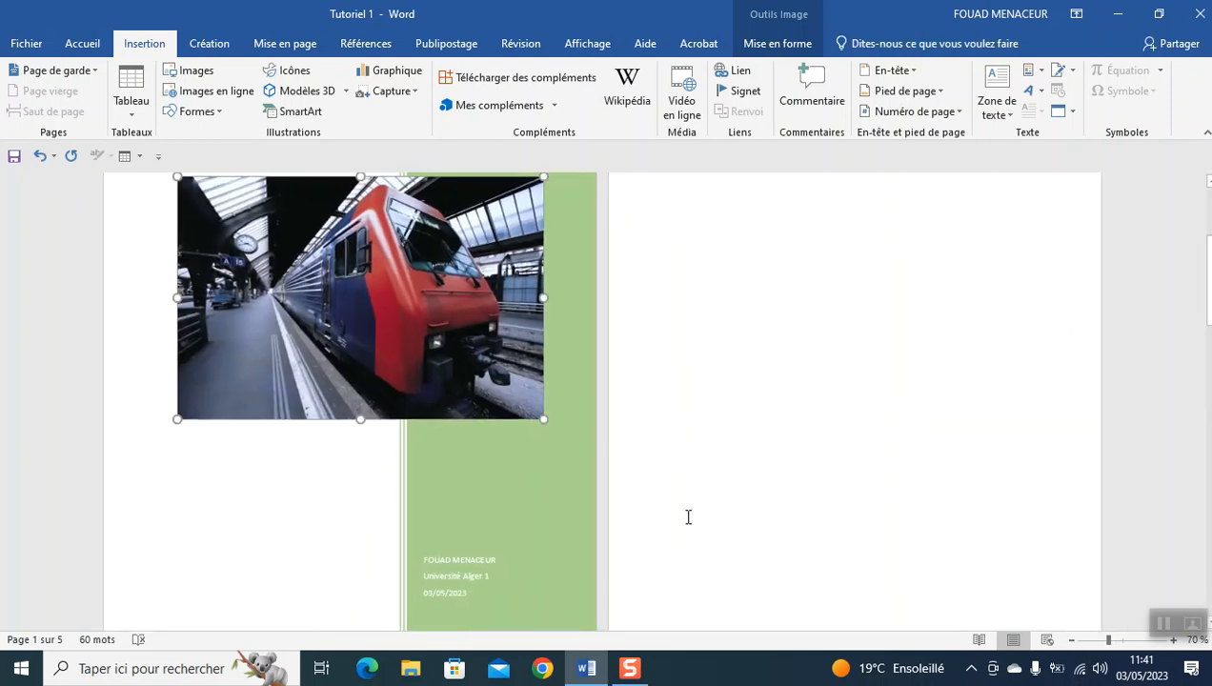
{"action": "scroll", "coordinate": [687, 516], "scroll_direction": "down", "scroll_amount": 10}
{"action": "scroll", "coordinate": [688, 516], "scroll_direction": "up", "scroll_amount": 3}
{"action": "scroll", "coordinate": [688, 525], "scroll_direction": "up", "scroll_amount": 6}
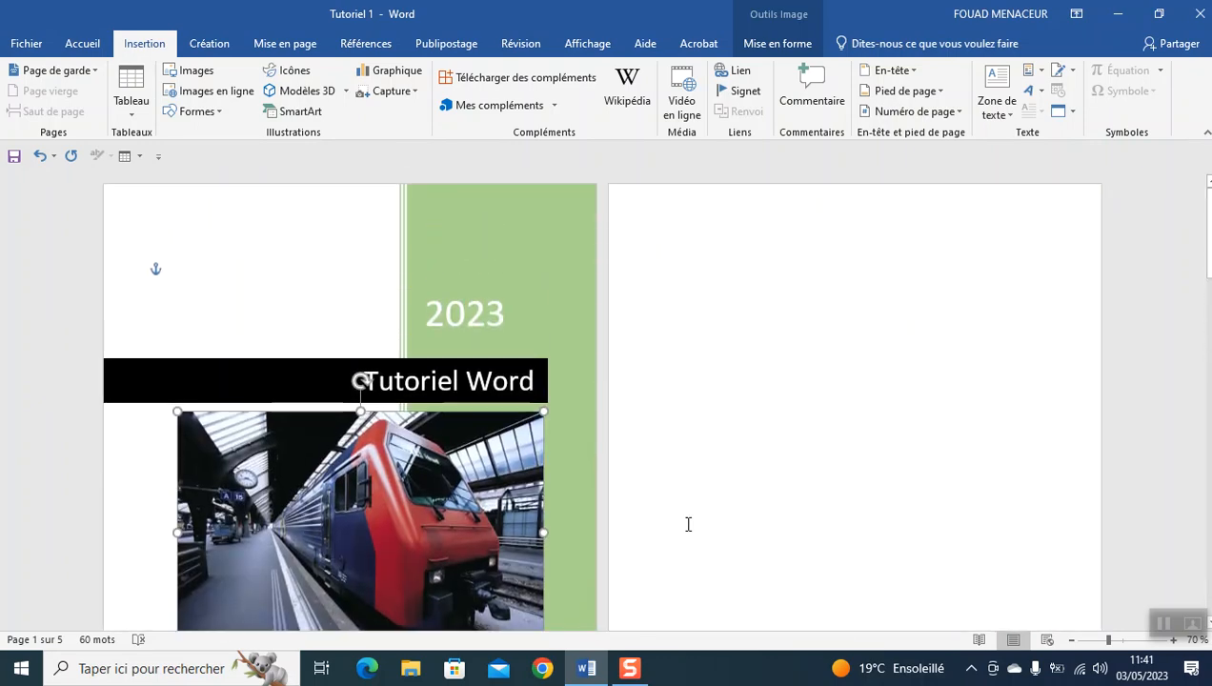
Check the cover page in the print preview and return to the document
{"action": "left_click", "coordinate": [35, 45]}
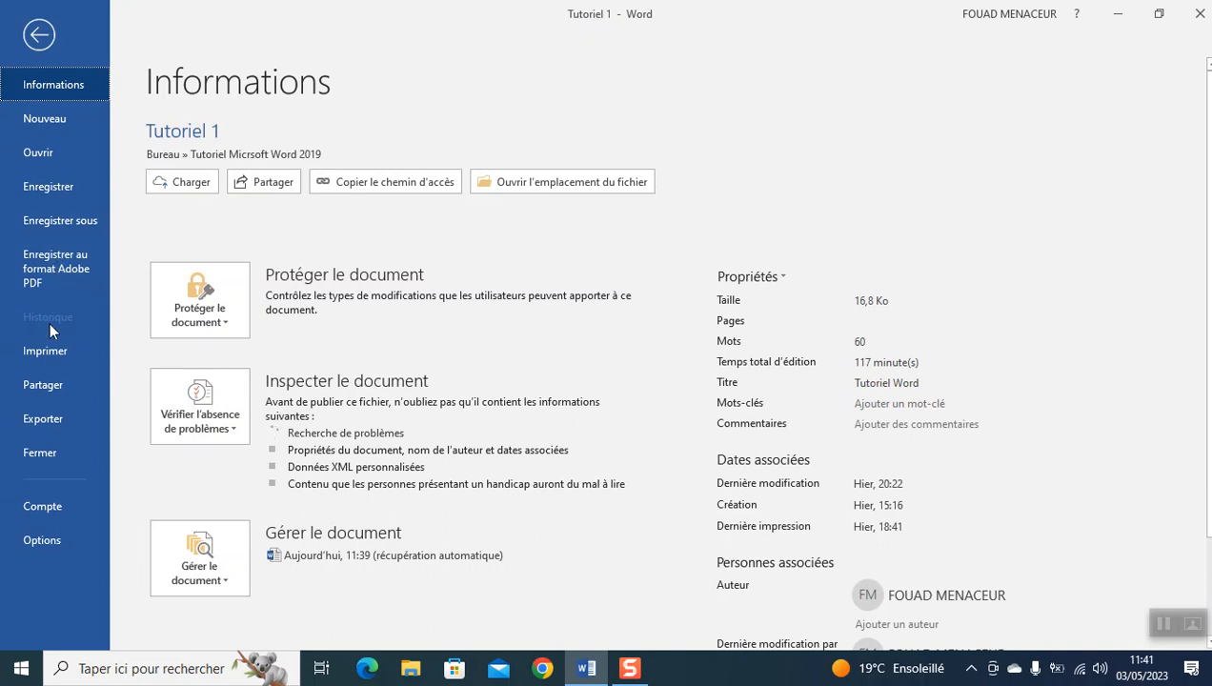
{"action": "left_click", "coordinate": [44, 351]}
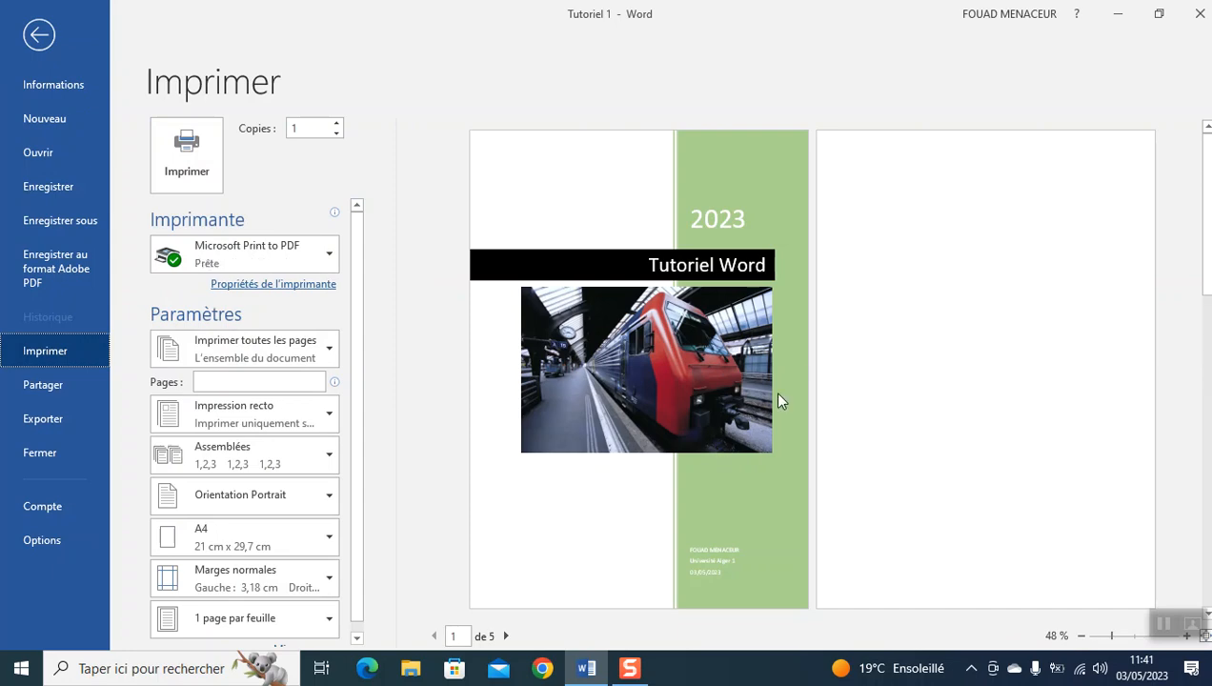
{"action": "key", "text": "Escape"}
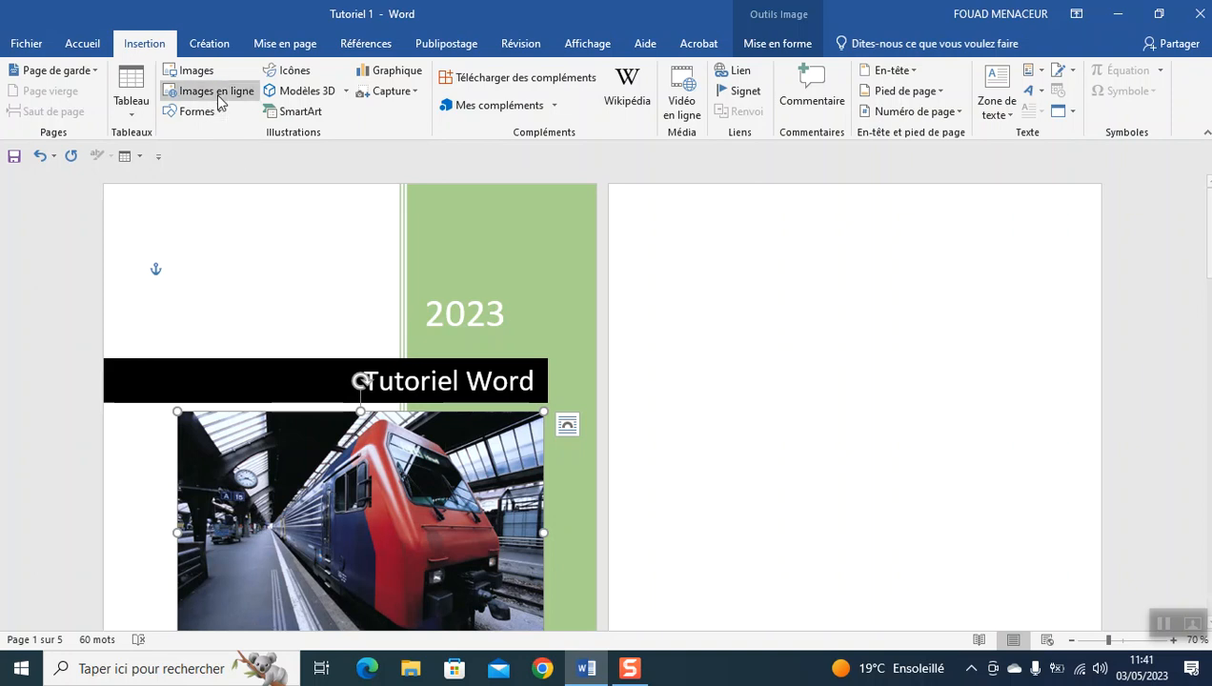
Undo the picture move, the cover page field entries and the cover page insertion
{"action": "left_click", "coordinate": [40, 156]}
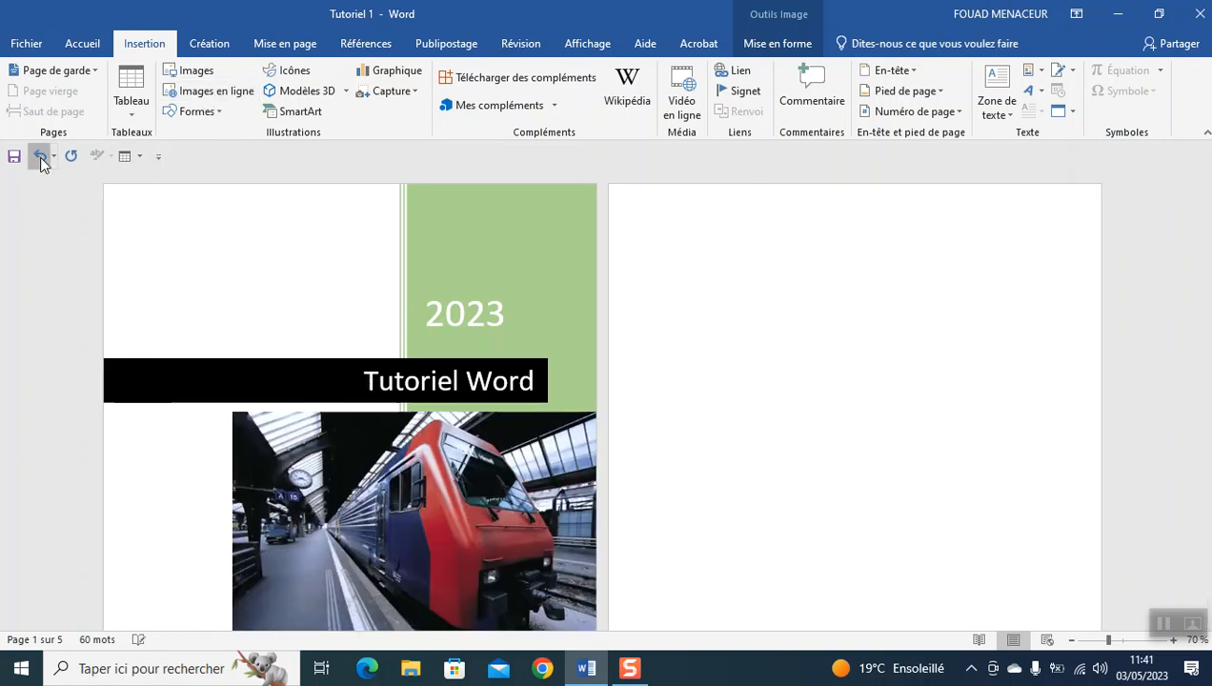
{"action": "left_click", "coordinate": [40, 156]}
{"action": "left_click", "coordinate": [40, 156]}
{"action": "left_click", "coordinate": [40, 157]}
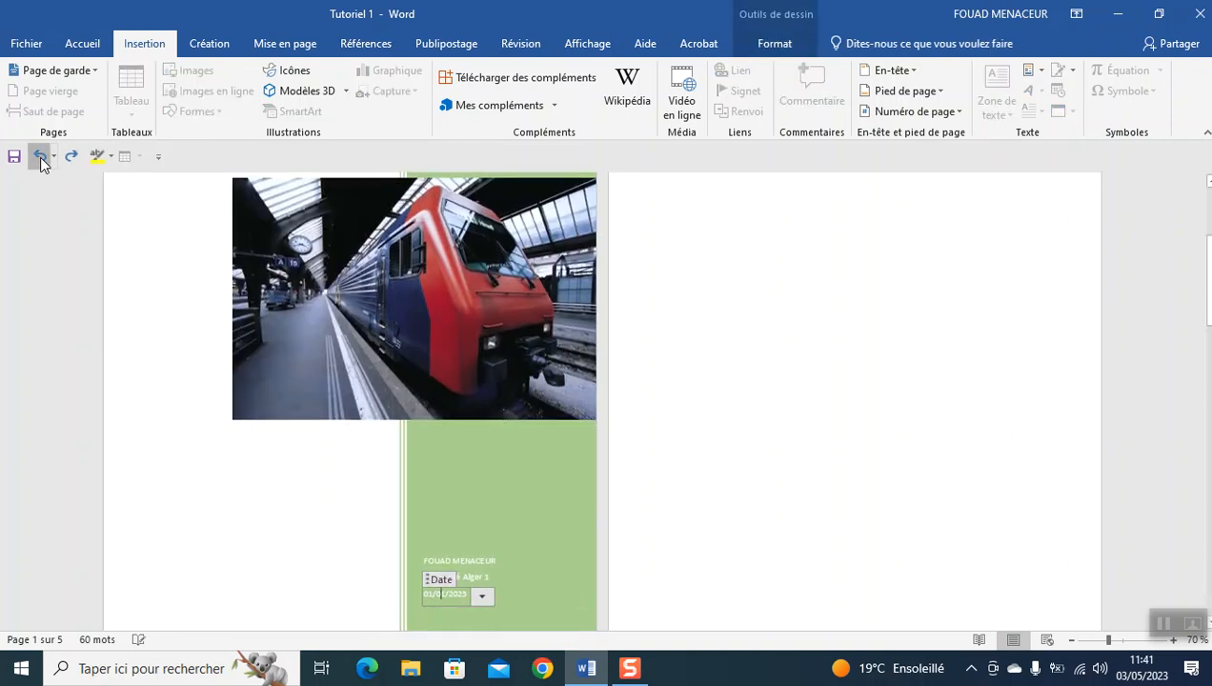
{"action": "left_click", "coordinate": [40, 156]}
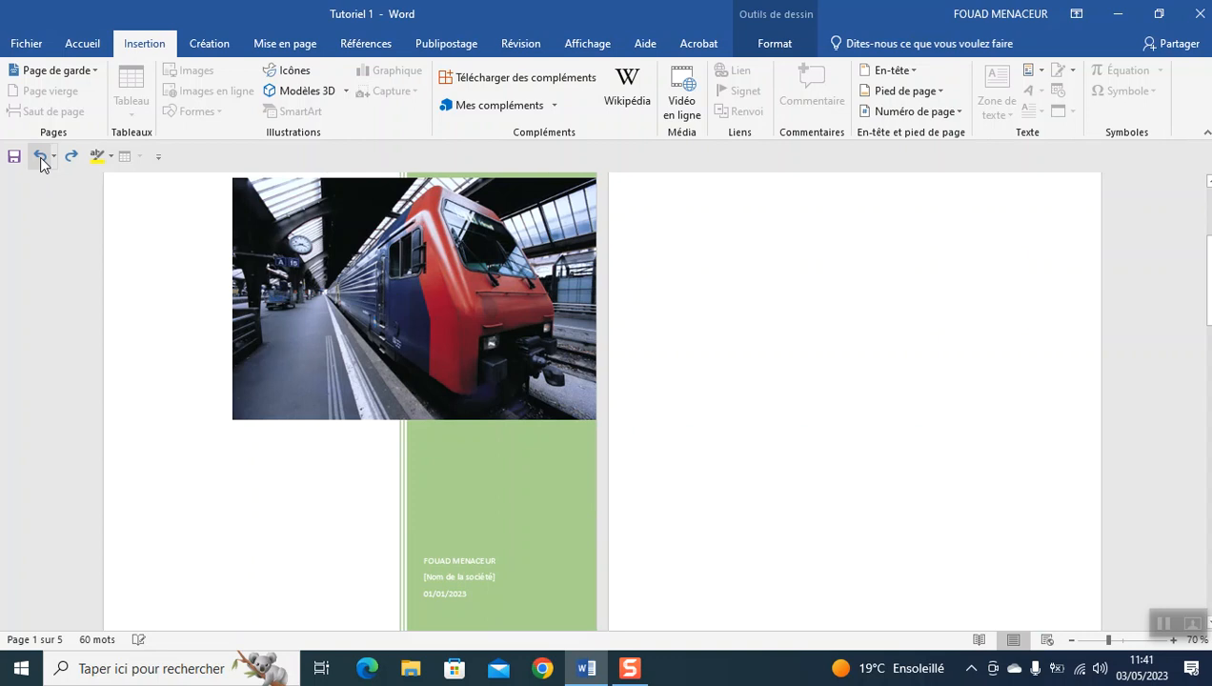
{"action": "left_click", "coordinate": [40, 156]}
{"action": "left_click", "coordinate": [40, 157]}
{"action": "left_click", "coordinate": [40, 156]}
{"action": "left_click", "coordinate": [40, 157]}
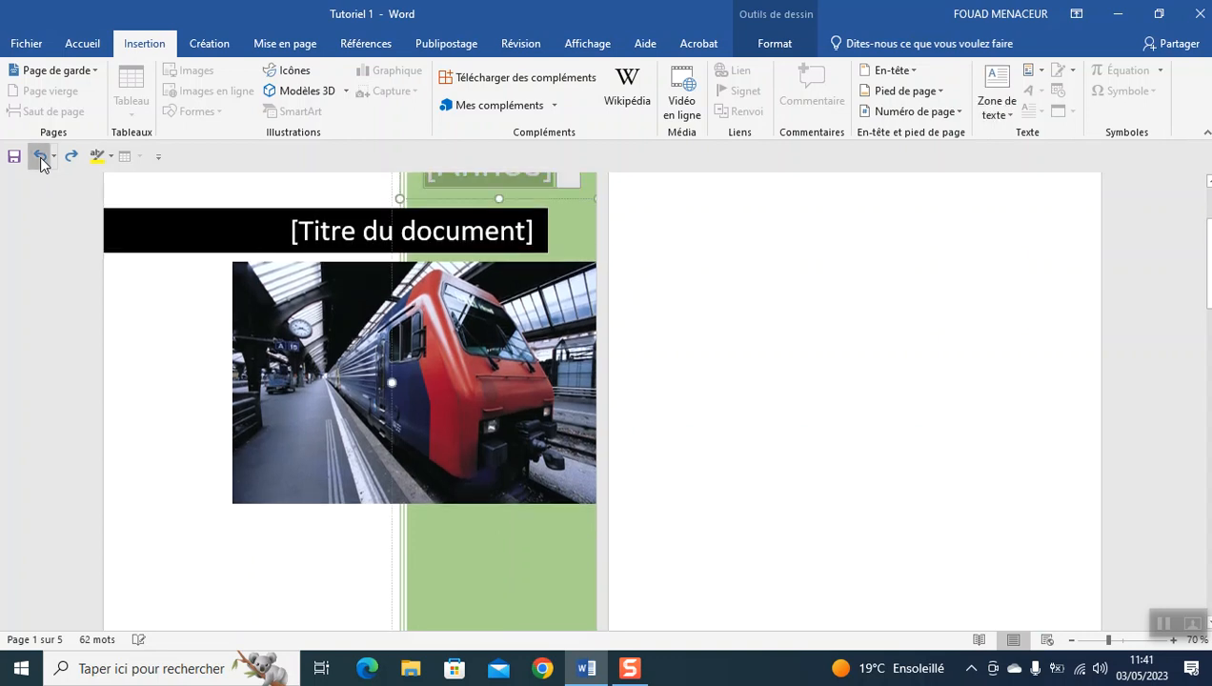
{"action": "left_click", "coordinate": [40, 156]}
Look through the built-in cover page gallery and check for additional cover pages on Office.com
{"action": "left_click", "coordinate": [85, 69]}
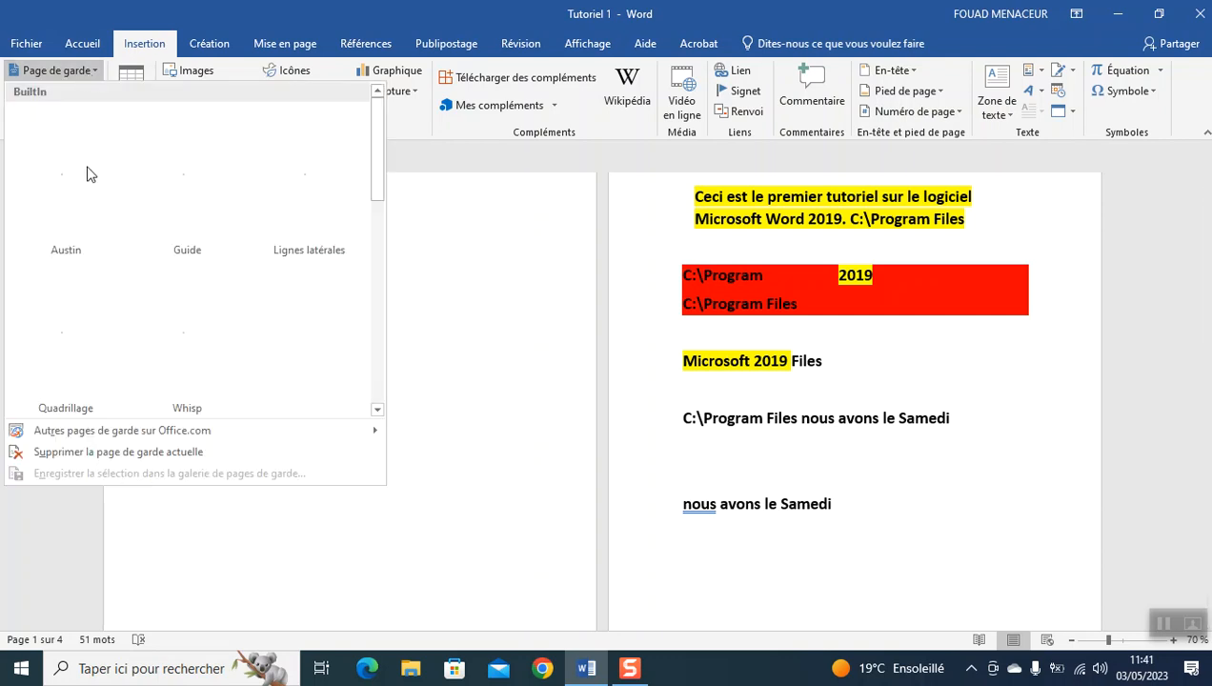
{"action": "mouse_move", "coordinate": [122, 435]}
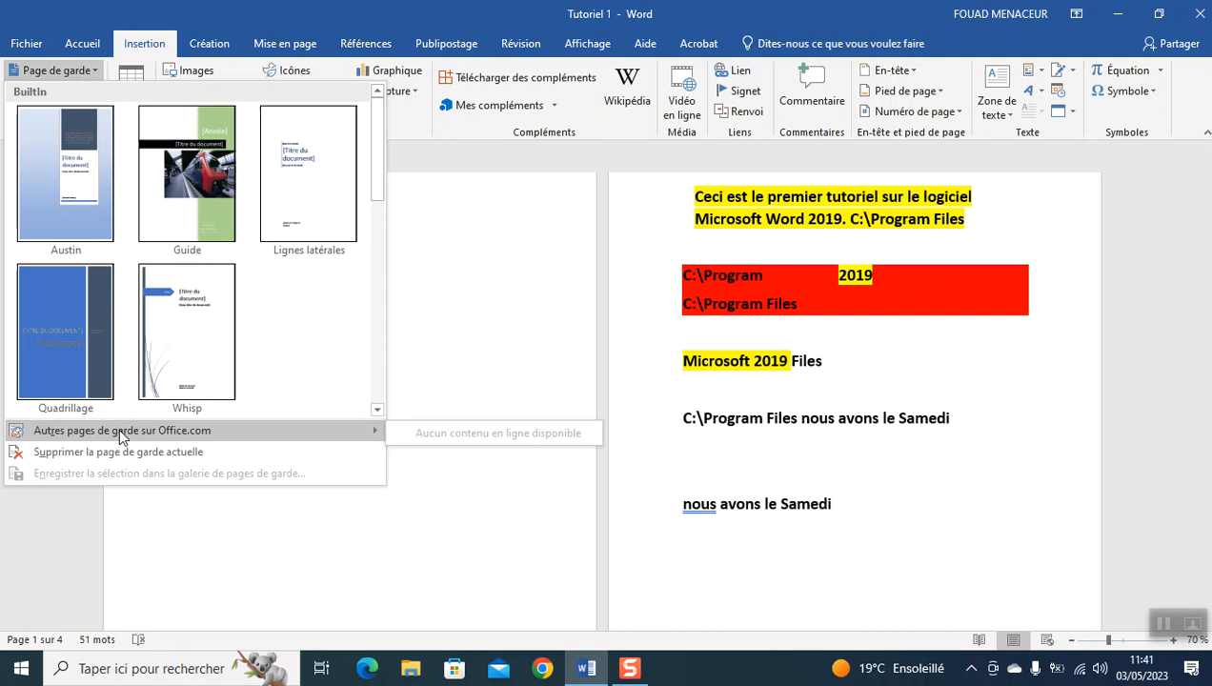
{"action": "left_click", "coordinate": [77, 72]}
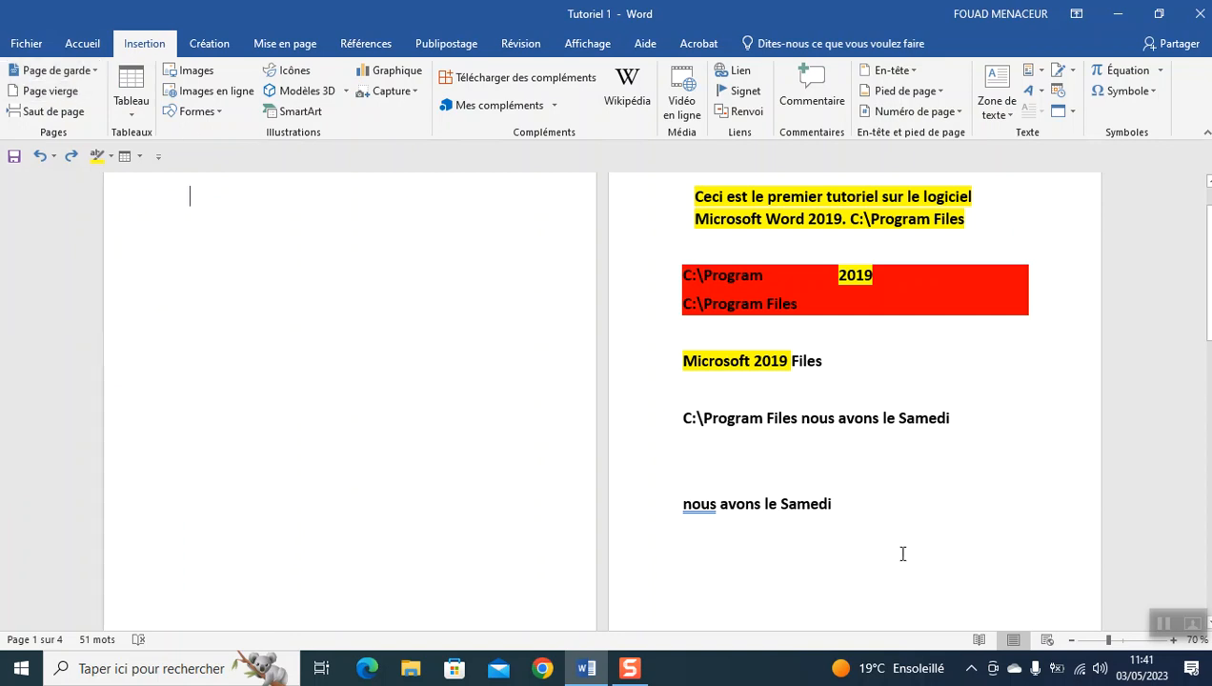
Add a new line after the last "nous avons le Samedi" on page 2 and insert a blank page there
{"action": "left_click", "coordinate": [847, 511]}
{"action": "scroll", "coordinate": [848, 511], "scroll_direction": "down", "scroll_amount": 3}
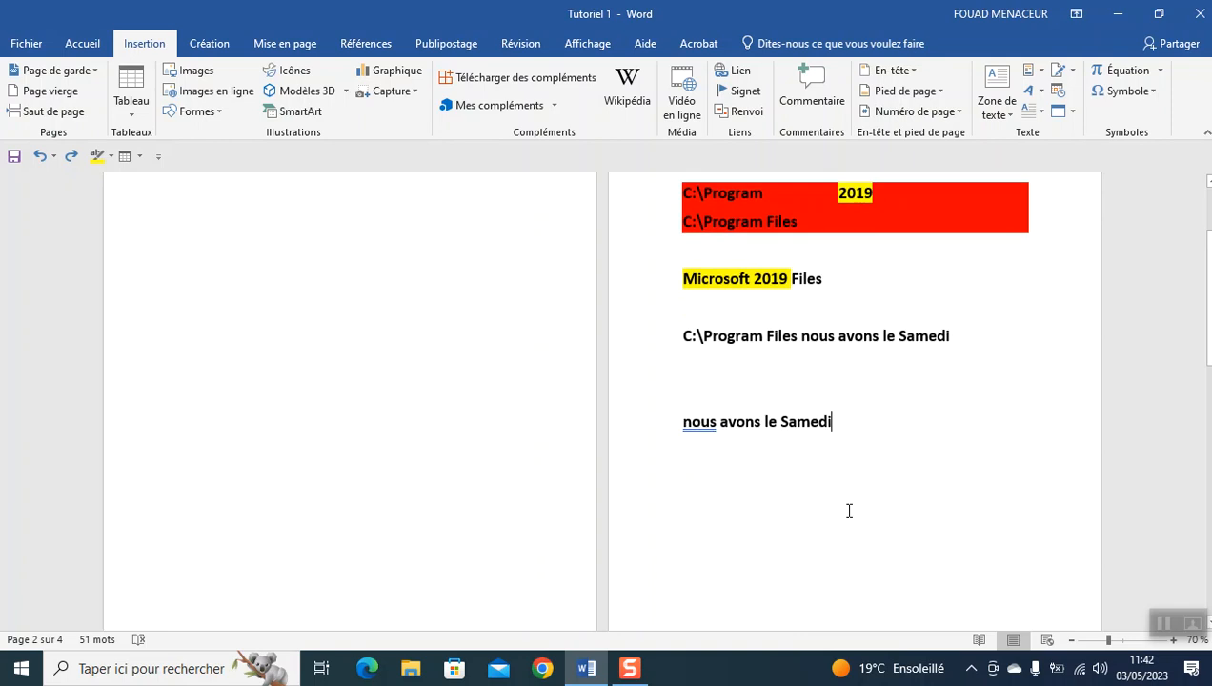
{"action": "scroll", "coordinate": [848, 510], "scroll_direction": "down", "scroll_amount": 4}
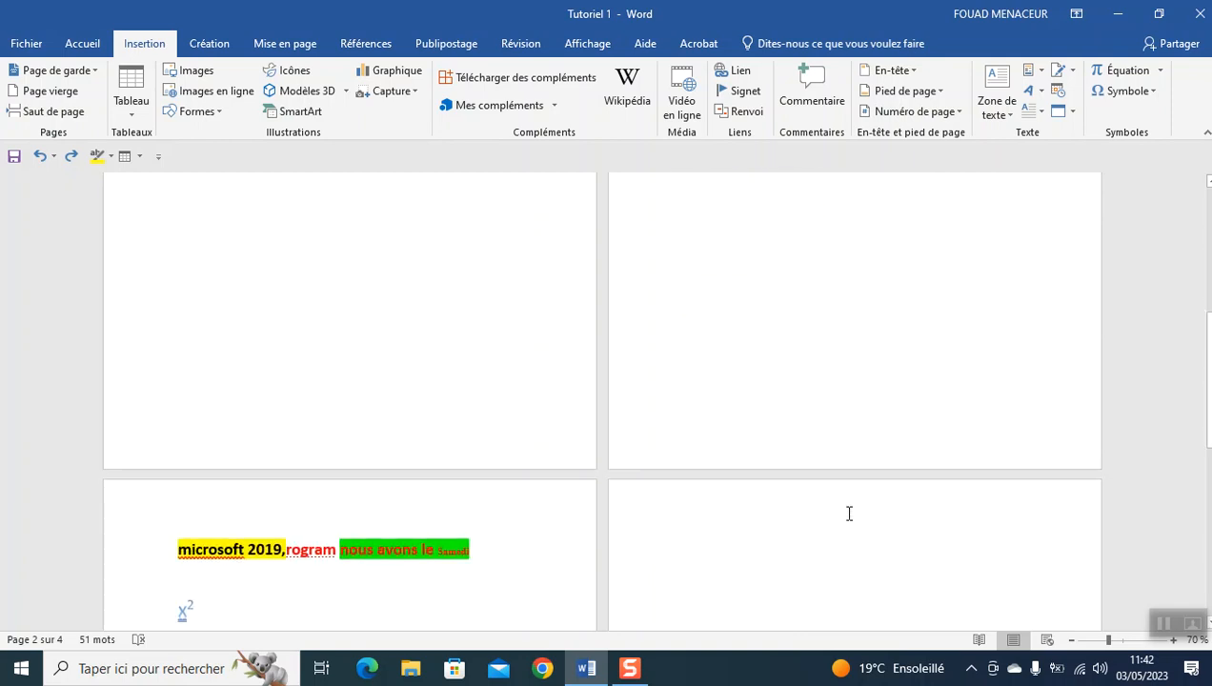
{"action": "scroll", "coordinate": [849, 513], "scroll_direction": "up", "scroll_amount": 2}
{"action": "left_click", "coordinate": [841, 261]}
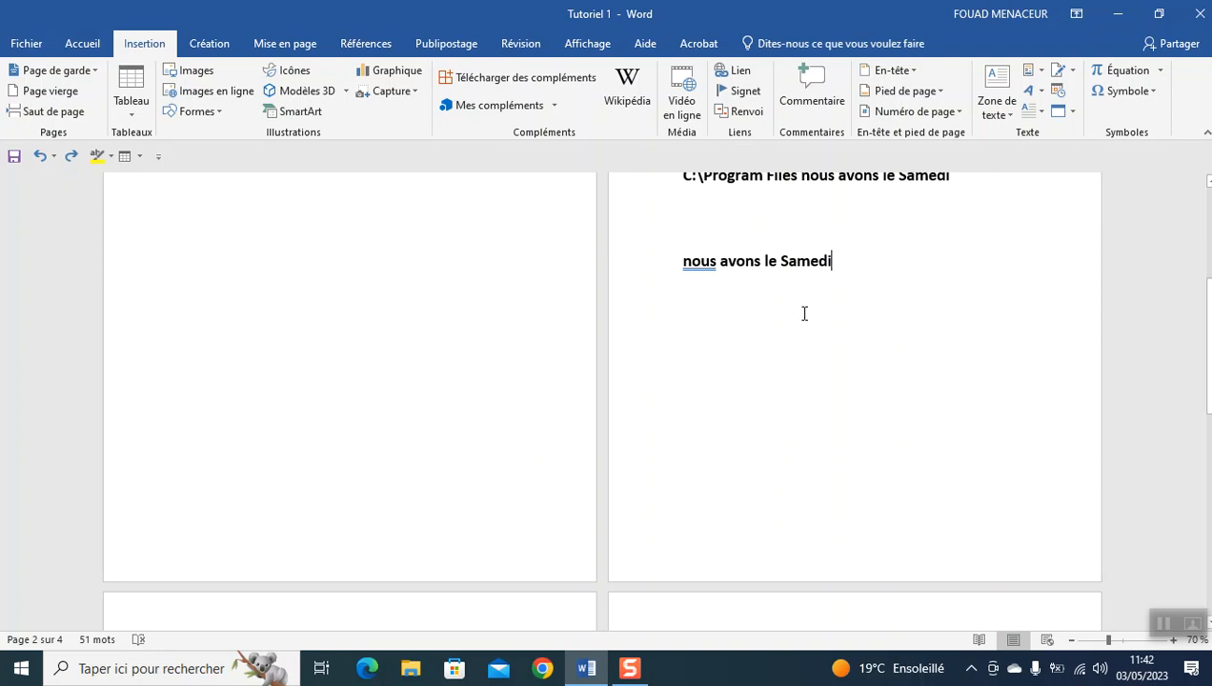
{"action": "key", "text": "Return"}
{"action": "scroll", "coordinate": [802, 310], "scroll_direction": "down", "scroll_amount": 1}
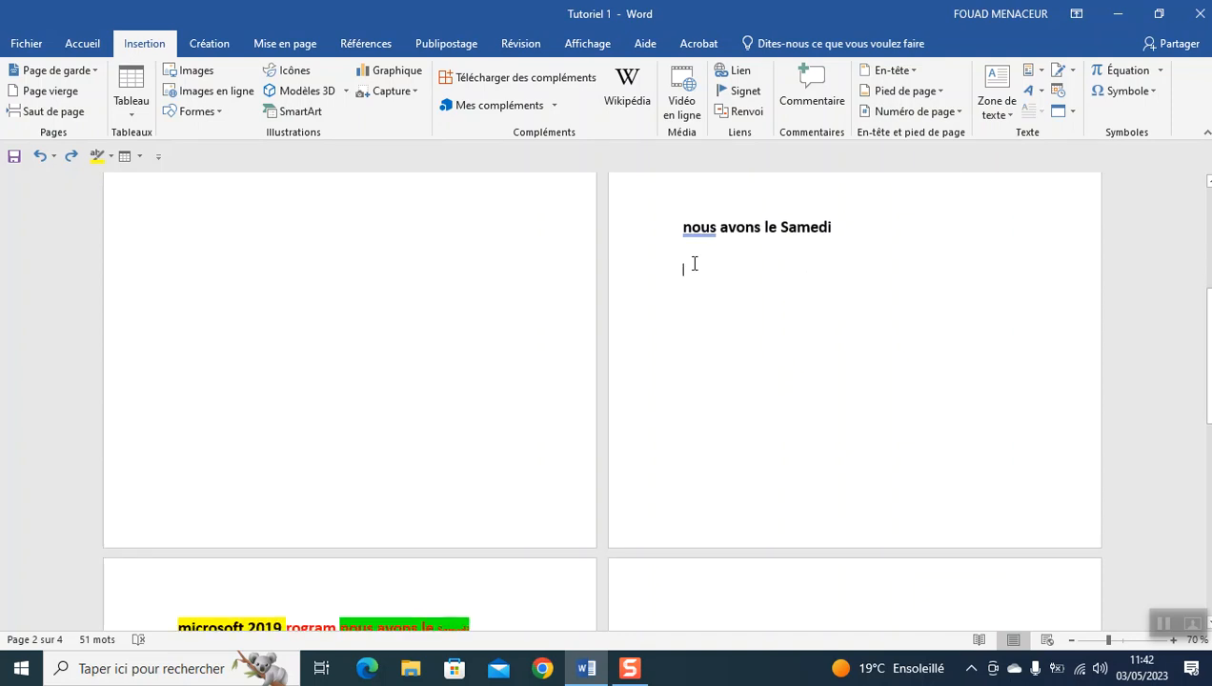
{"action": "left_click", "coordinate": [61, 93]}
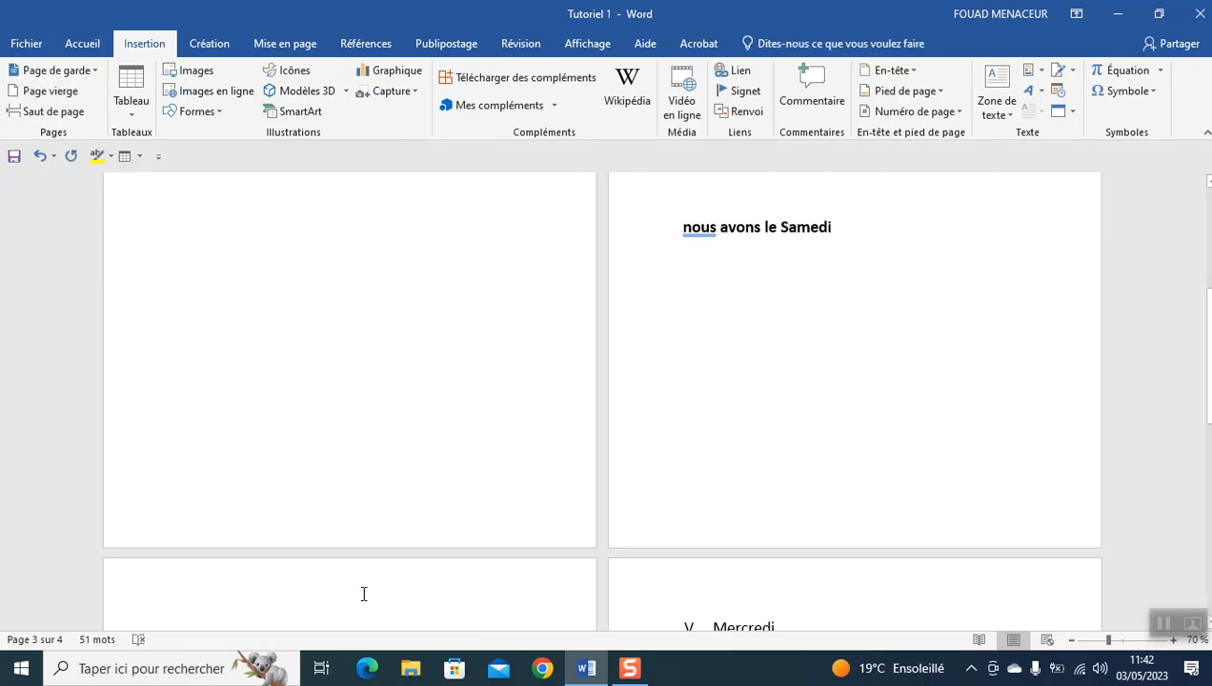
Examine the pages before and after the insertion point to see how the blank page shifted the content
{"action": "scroll", "coordinate": [362, 593], "scroll_direction": "down", "scroll_amount": 3}
{"action": "scroll", "coordinate": [363, 594], "scroll_direction": "down", "scroll_amount": 3}
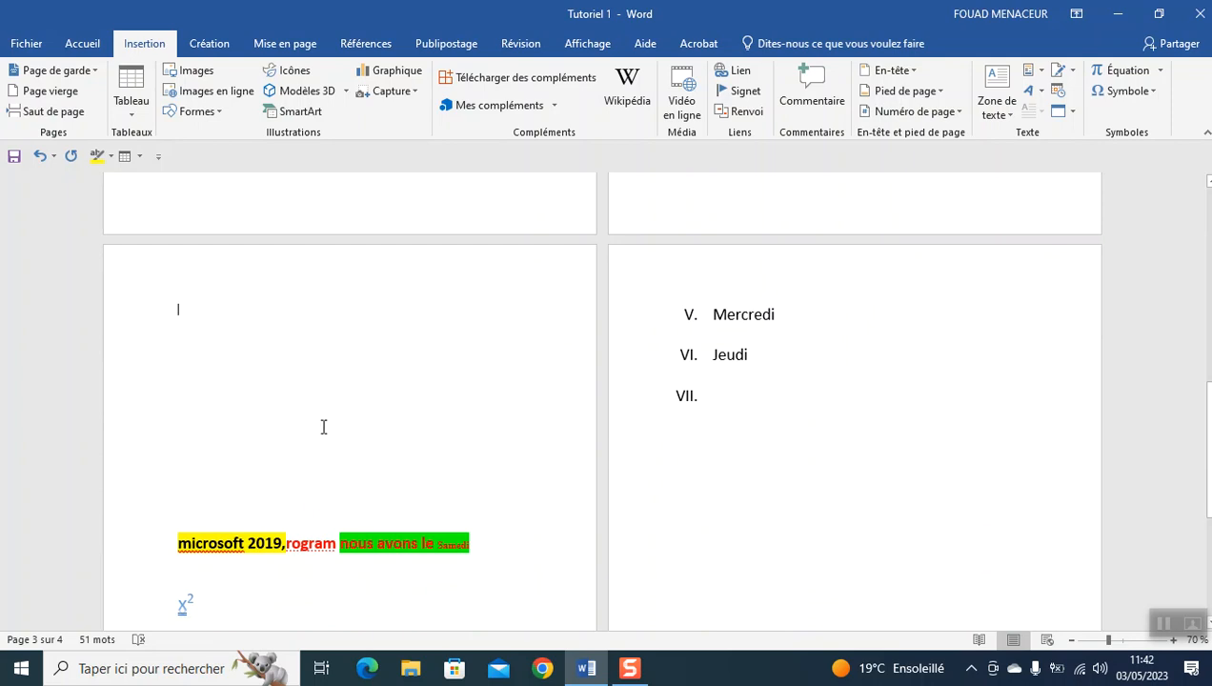
{"action": "scroll", "coordinate": [320, 393], "scroll_direction": "up", "scroll_amount": 5}
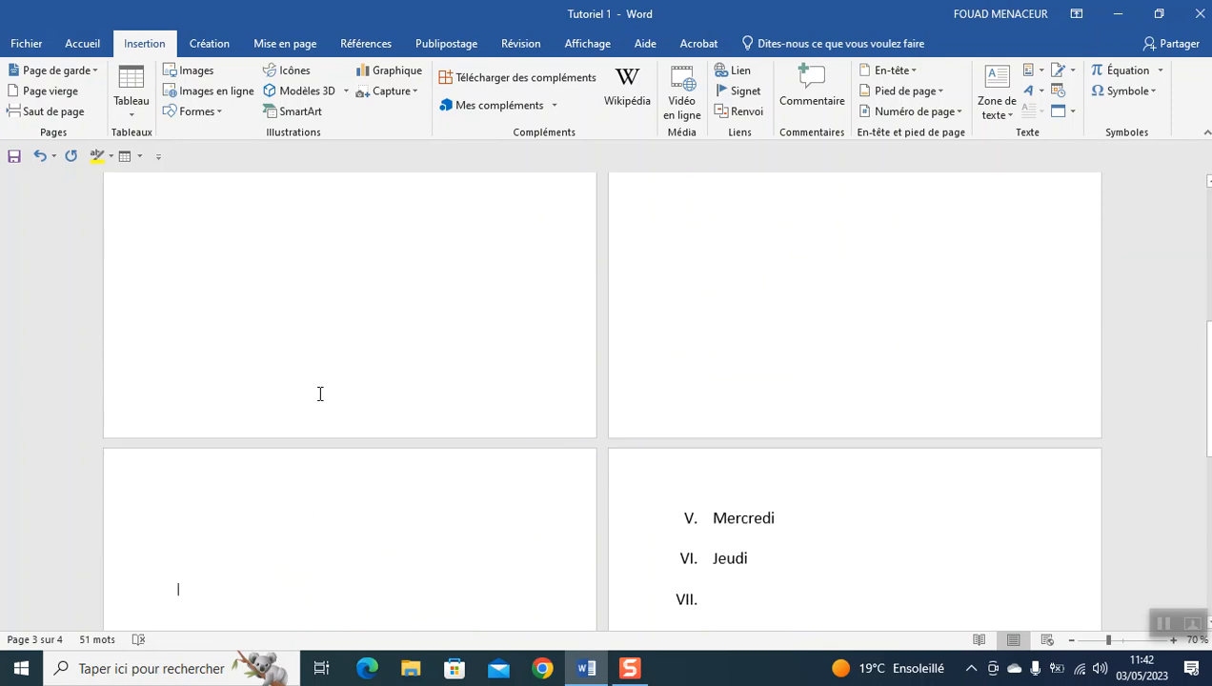
{"action": "scroll", "coordinate": [320, 394], "scroll_direction": "down", "scroll_amount": 5}
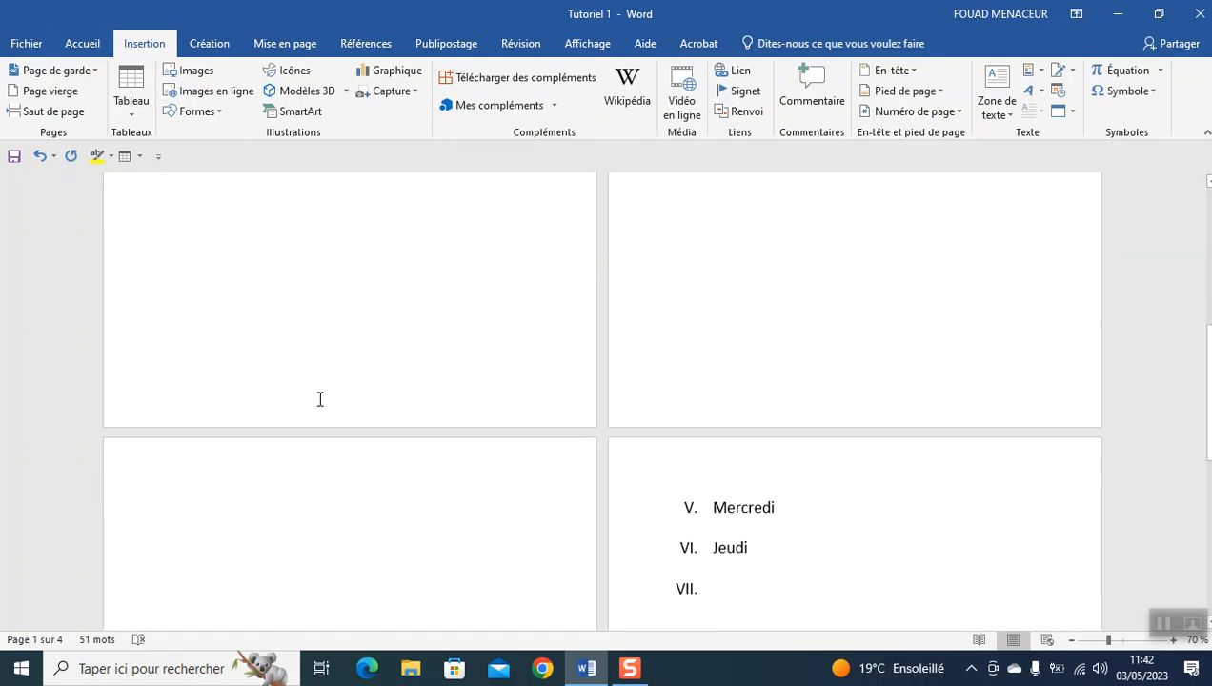
{"action": "scroll", "coordinate": [320, 399], "scroll_direction": "up", "scroll_amount": 3}
{"action": "scroll", "coordinate": [321, 399], "scroll_direction": "down", "scroll_amount": 5}
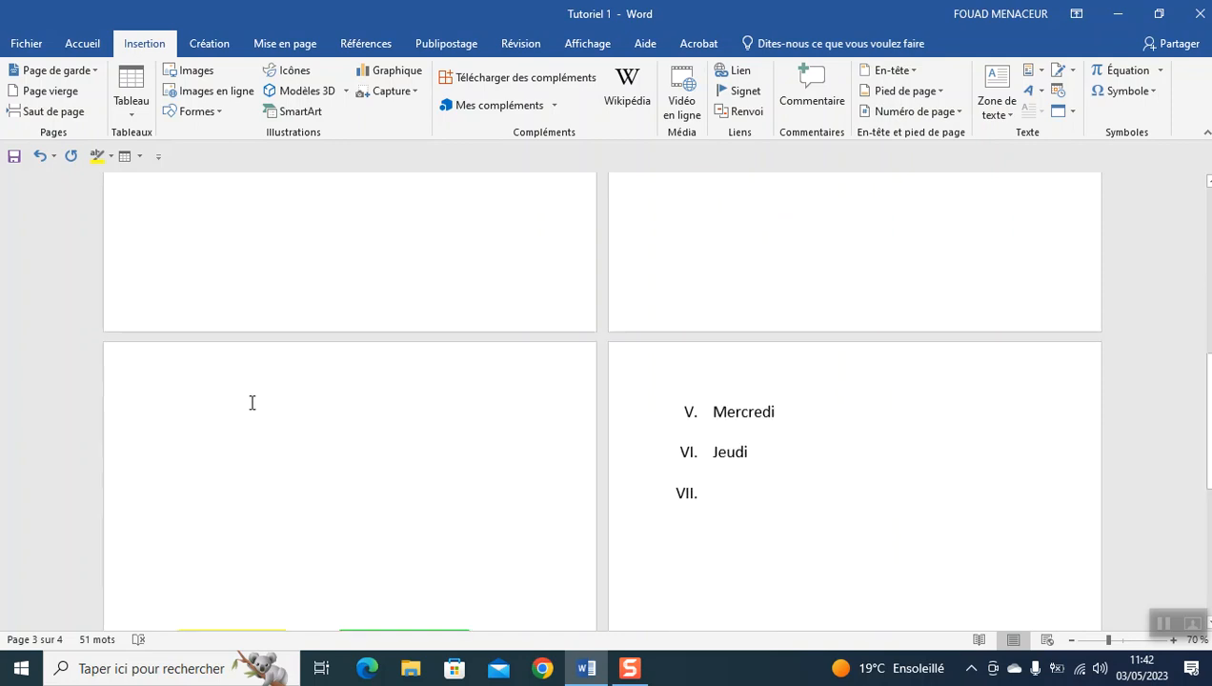
{"action": "scroll", "coordinate": [252, 402], "scroll_direction": "down", "scroll_amount": 4}
{"action": "scroll", "coordinate": [252, 404], "scroll_direction": "up", "scroll_amount": 8}
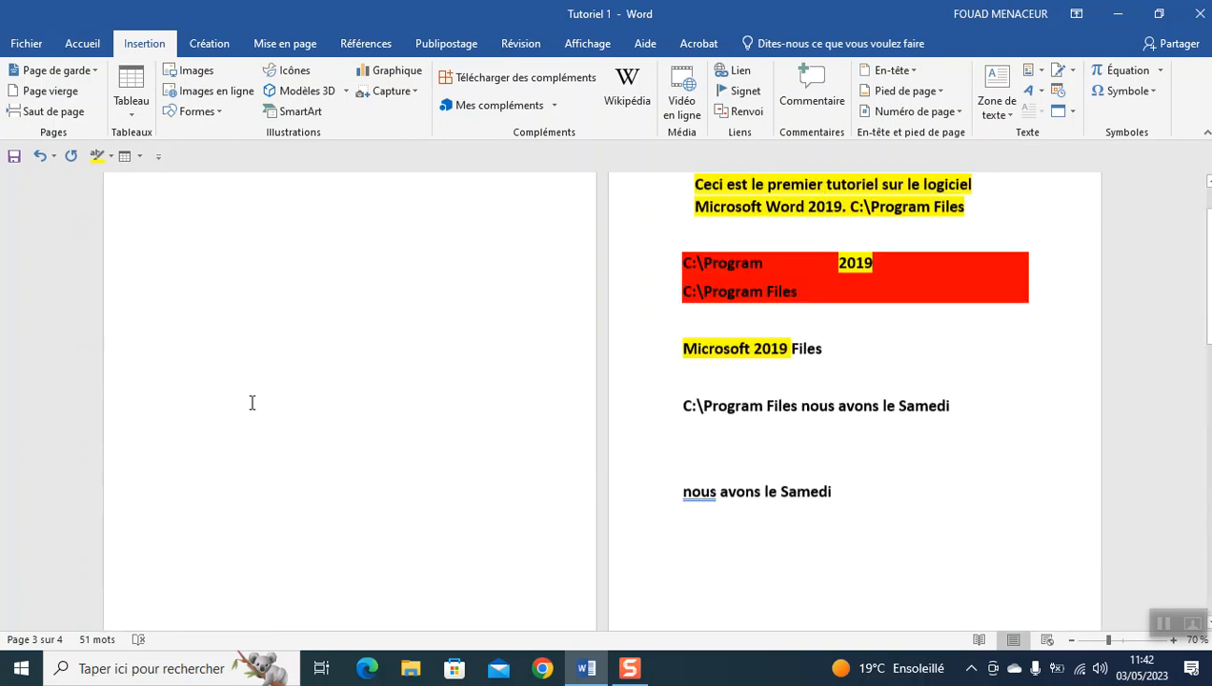
{"action": "scroll", "coordinate": [249, 407], "scroll_direction": "down", "scroll_amount": 8}
{"action": "scroll", "coordinate": [250, 408], "scroll_direction": "up", "scroll_amount": 5}
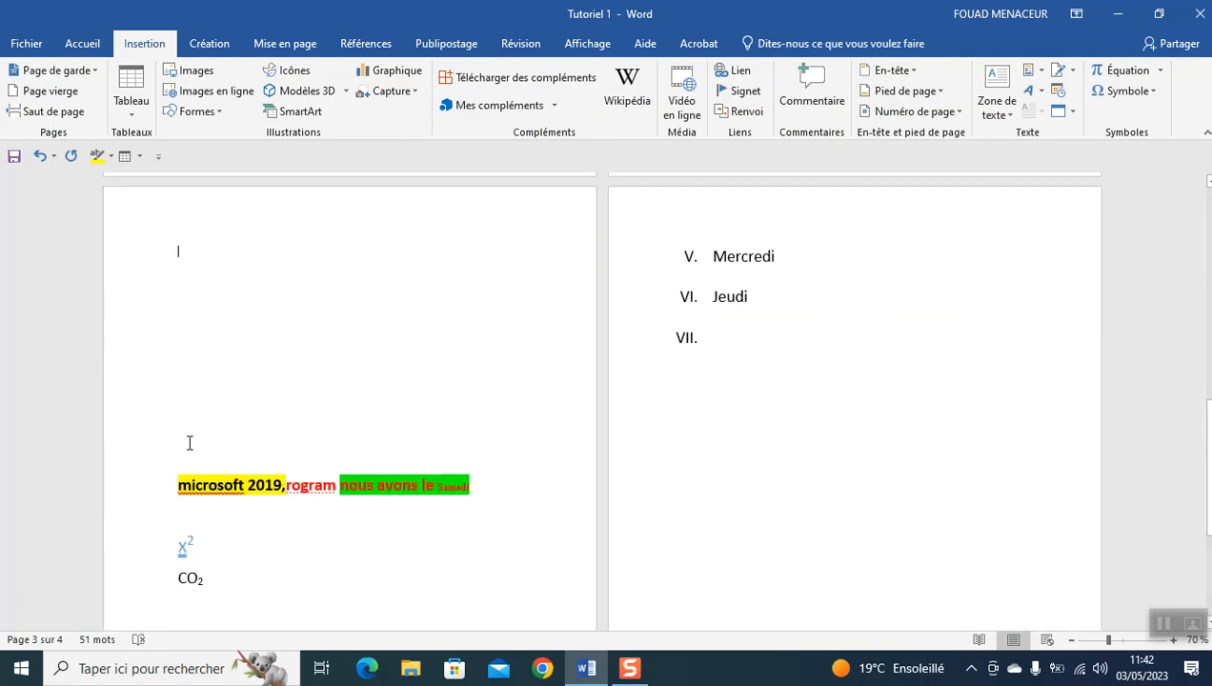
Push the "microsoft 2019" line onto the next page with empty lines and delete the surplus empty lines above it
{"action": "scroll", "coordinate": [181, 458], "scroll_direction": "up", "scroll_amount": 3}
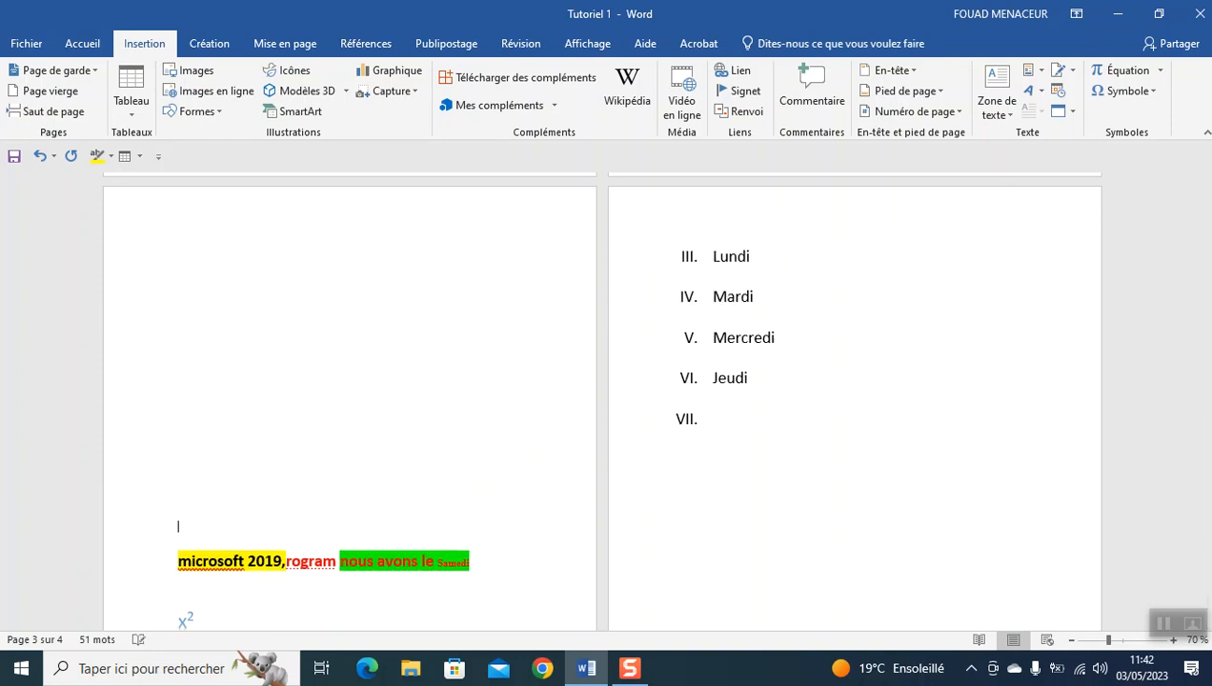
{"action": "scroll", "coordinate": [177, 615], "scroll_direction": "up", "scroll_amount": 3}
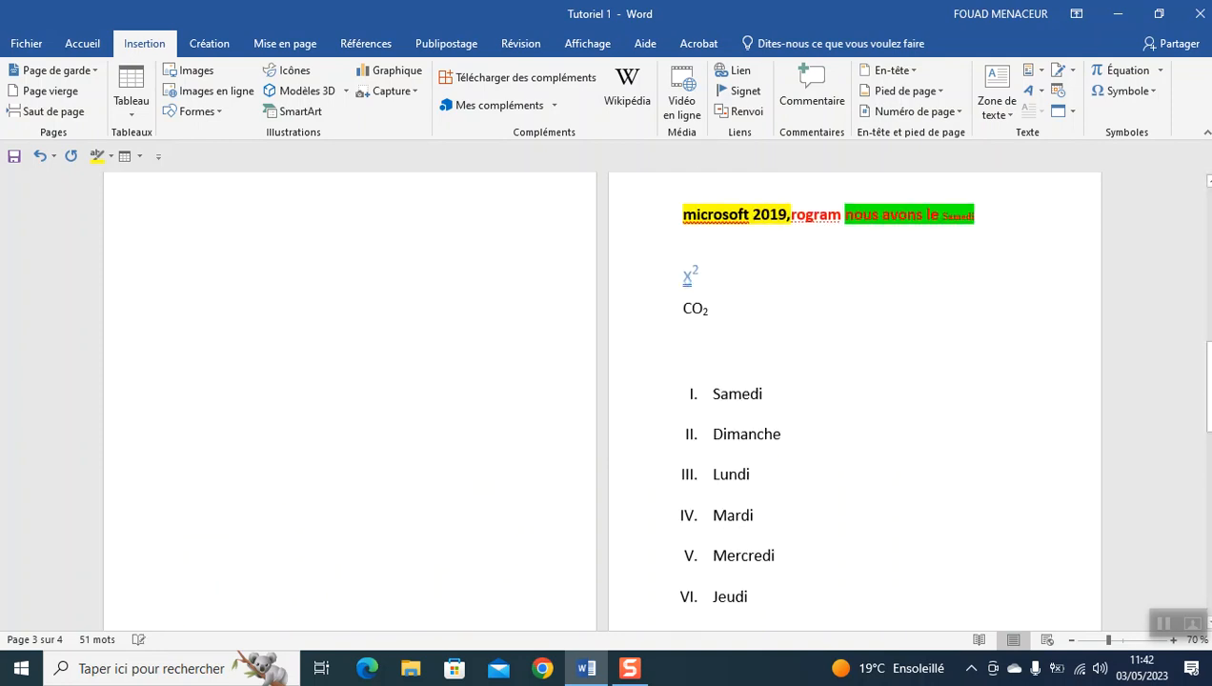
{"action": "scroll", "coordinate": [425, 411], "scroll_direction": "up", "scroll_amount": 2}
{"action": "scroll", "coordinate": [425, 412], "scroll_direction": "up", "scroll_amount": 2}
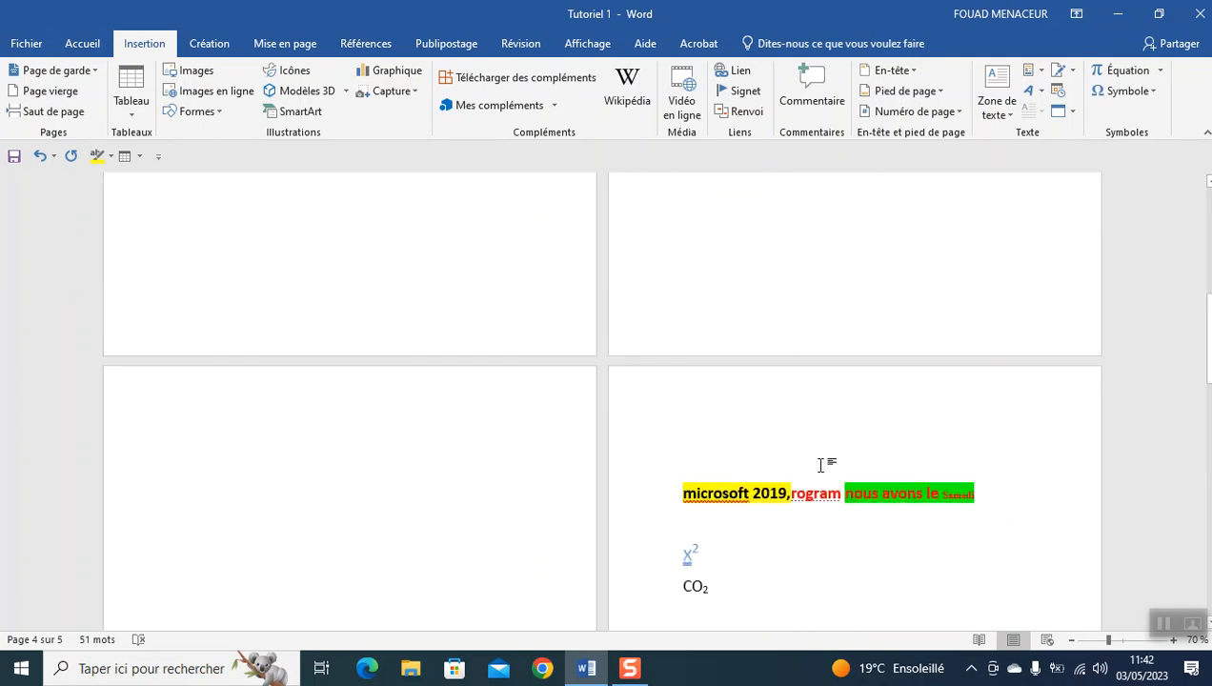
{"action": "key", "text": "BackSpace"}
{"action": "key", "text": "BackSpace"}
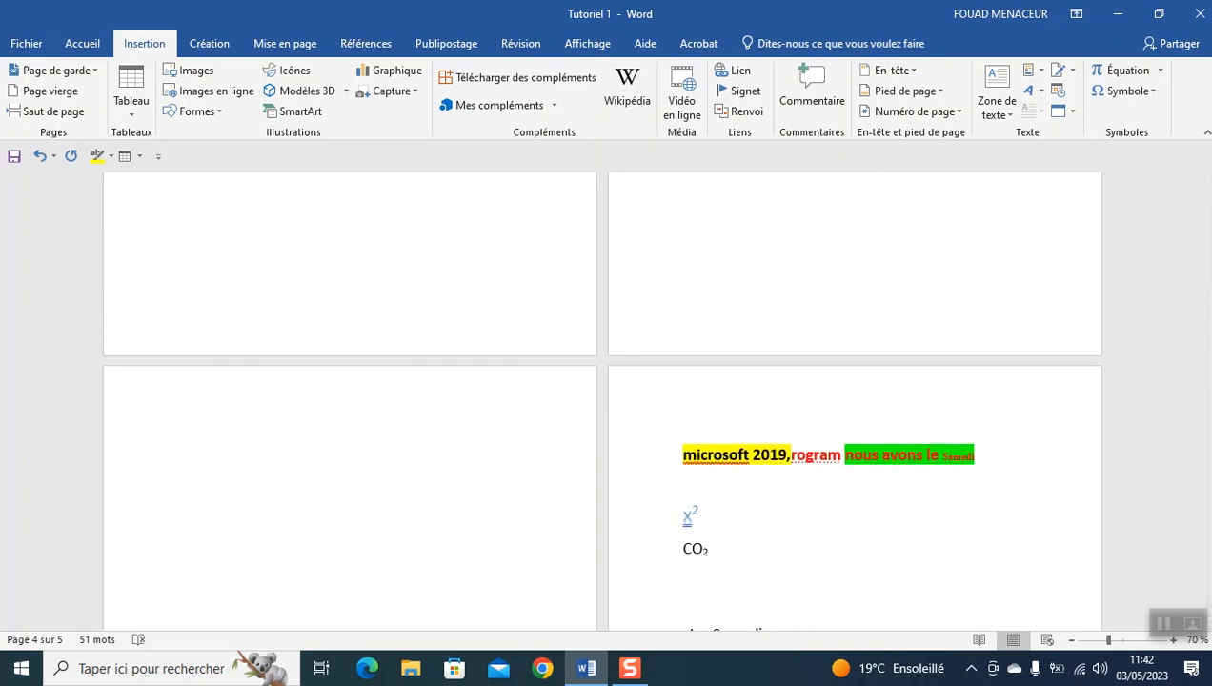
{"action": "scroll", "coordinate": [177, 605], "scroll_direction": "down", "scroll_amount": 6}
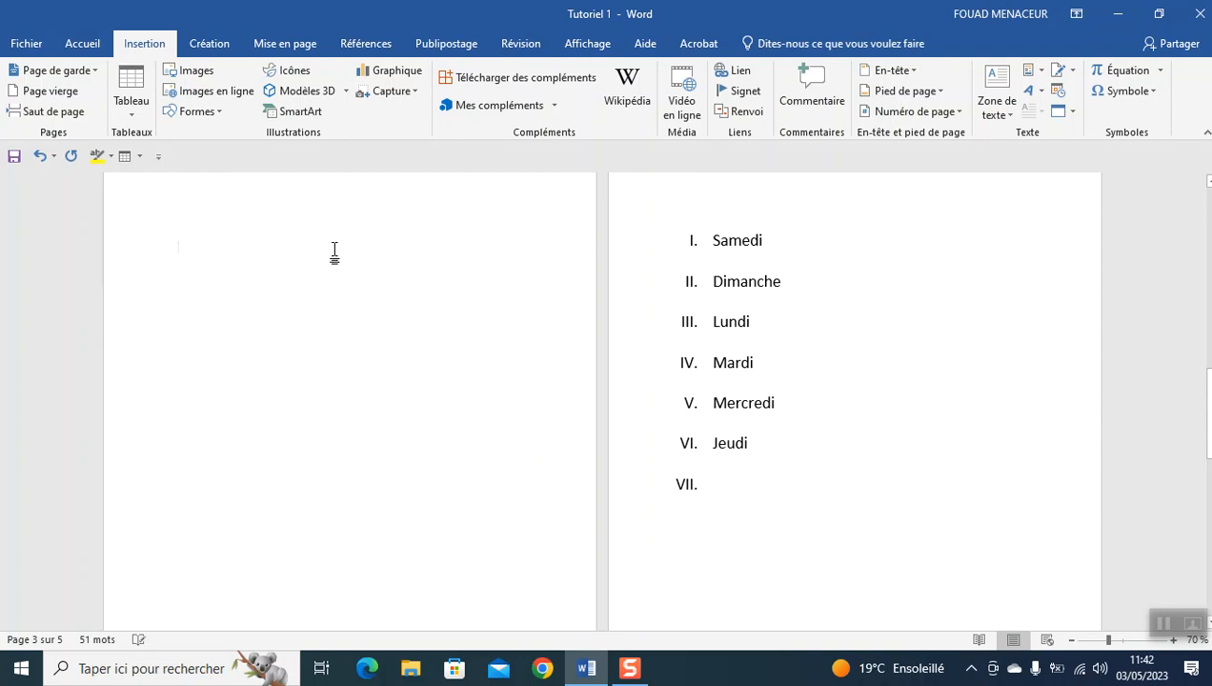
Examine the document's blank pages and look through the available page break and section break types
{"action": "left_click", "coordinate": [50, 92]}
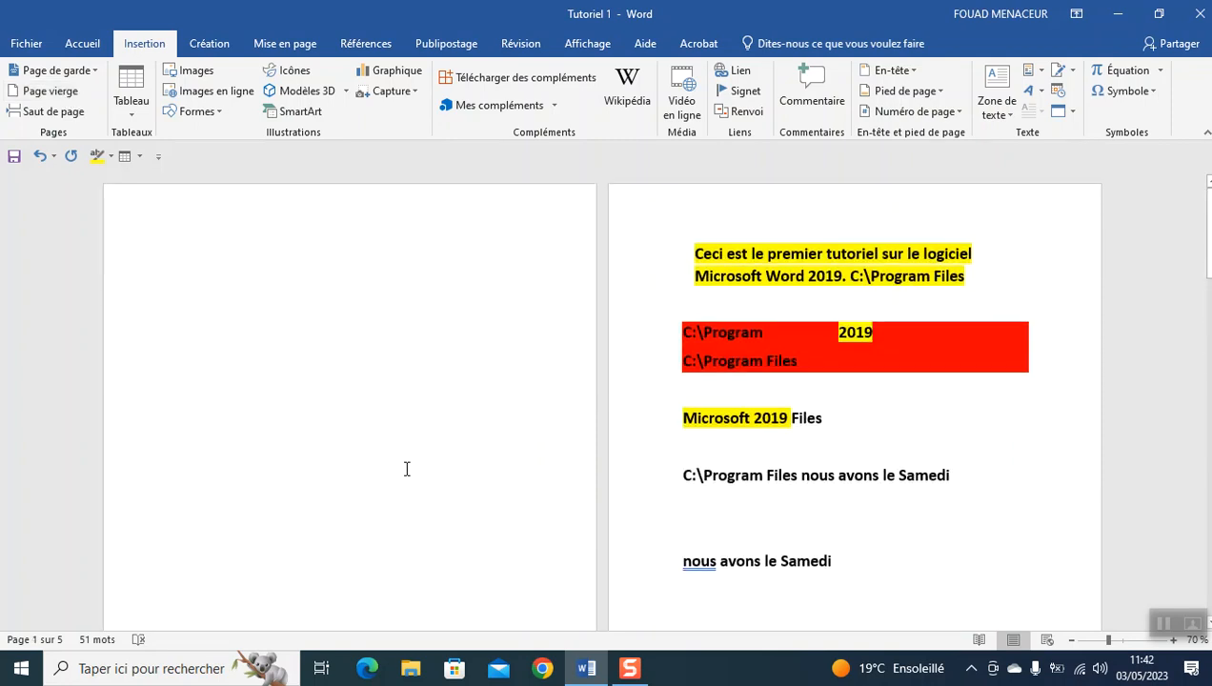
{"action": "scroll", "coordinate": [406, 469], "scroll_direction": "down", "scroll_amount": 6}
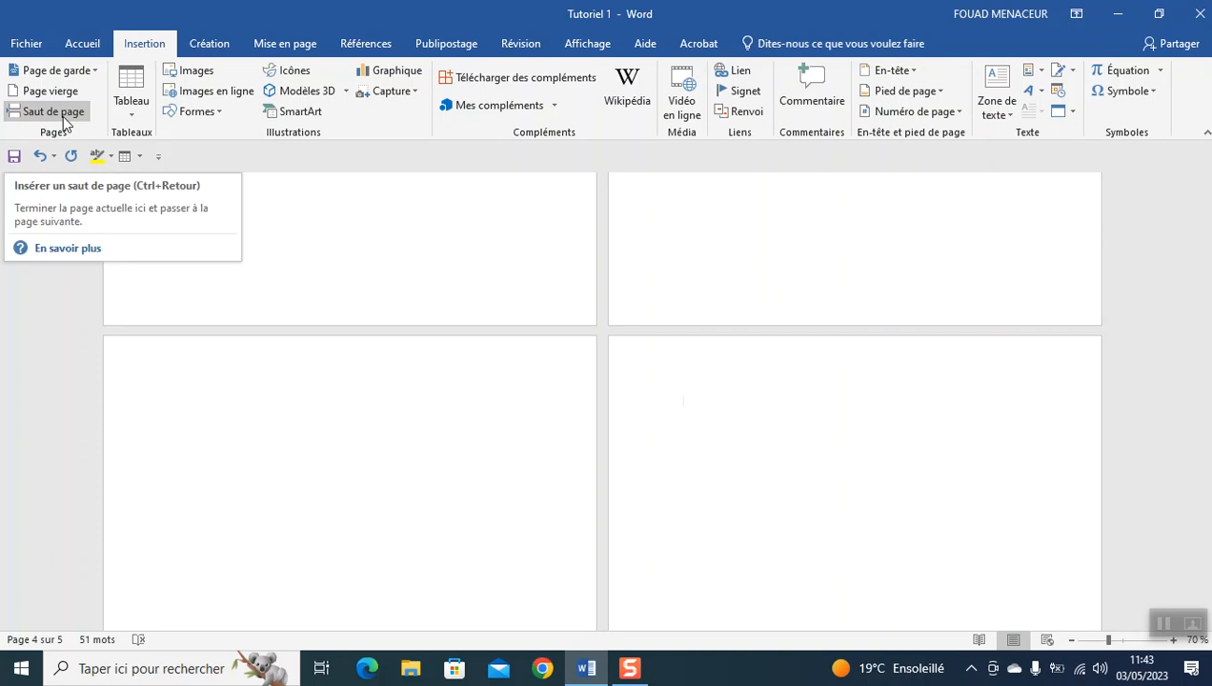
{"action": "left_click", "coordinate": [282, 44]}
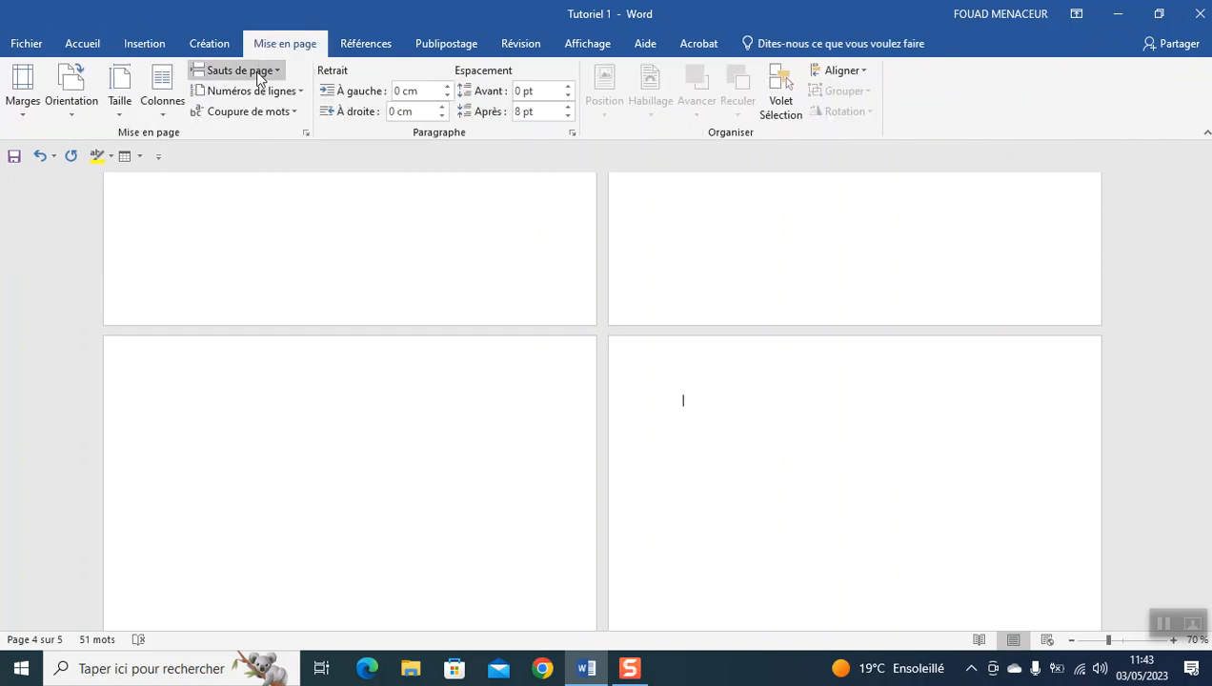
{"action": "left_click", "coordinate": [253, 71]}
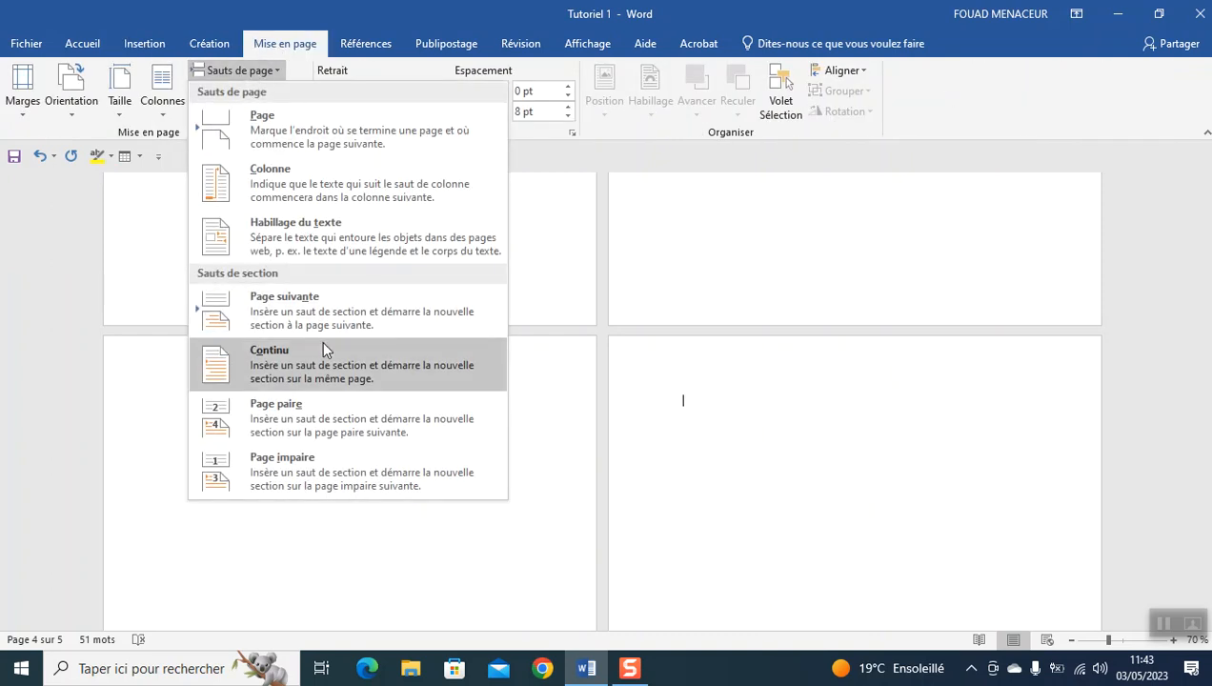
{"action": "left_click", "coordinate": [731, 482]}
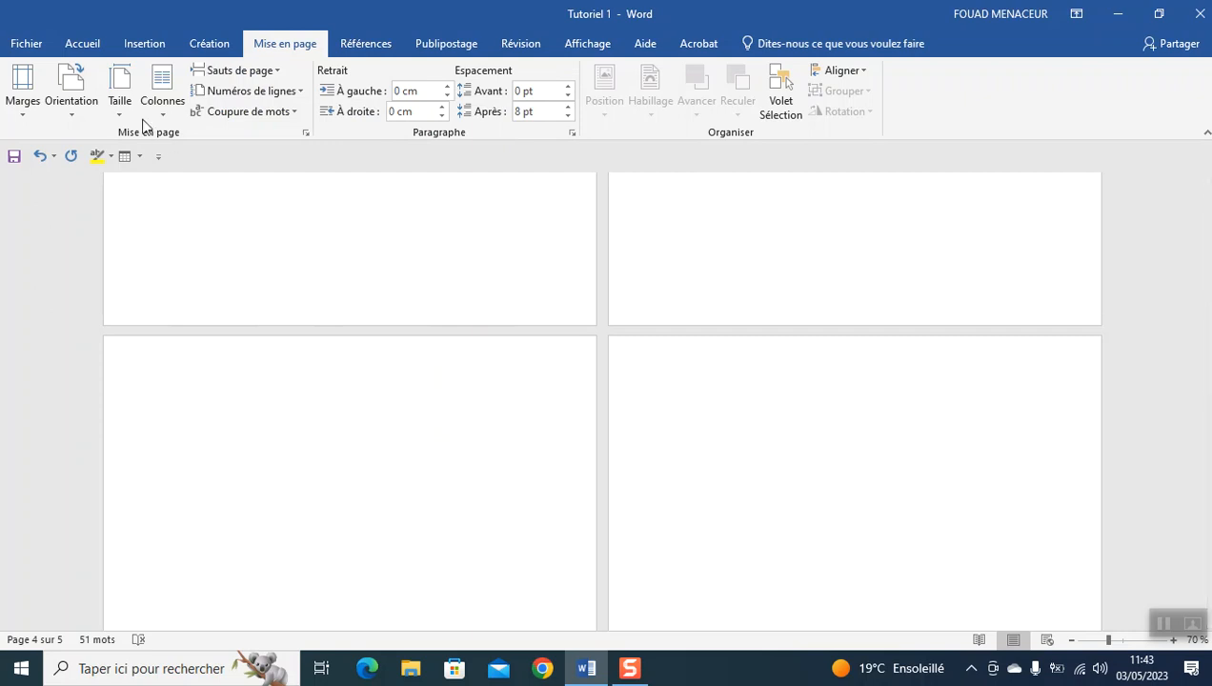
{"action": "left_click", "coordinate": [130, 49]}
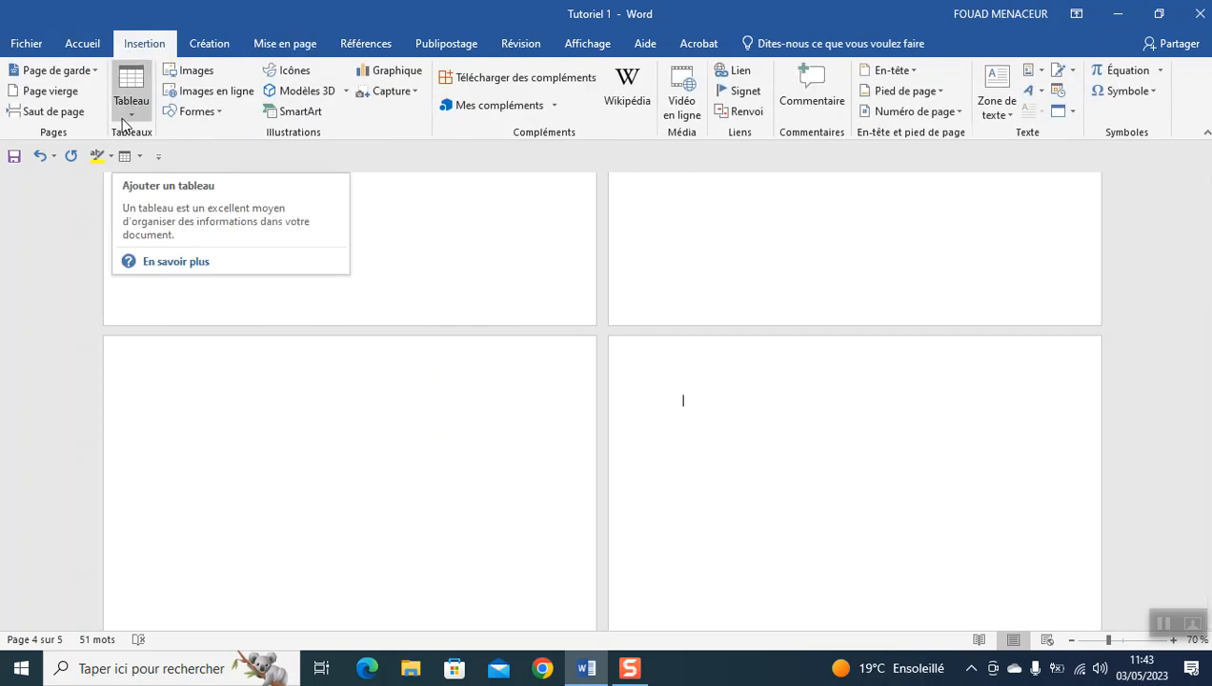
Insert a table with 3 columns and 5 rows on the blank first page
{"action": "left_click", "coordinate": [324, 409]}
{"action": "scroll", "coordinate": [321, 433], "scroll_direction": "down", "scroll_amount": 10}
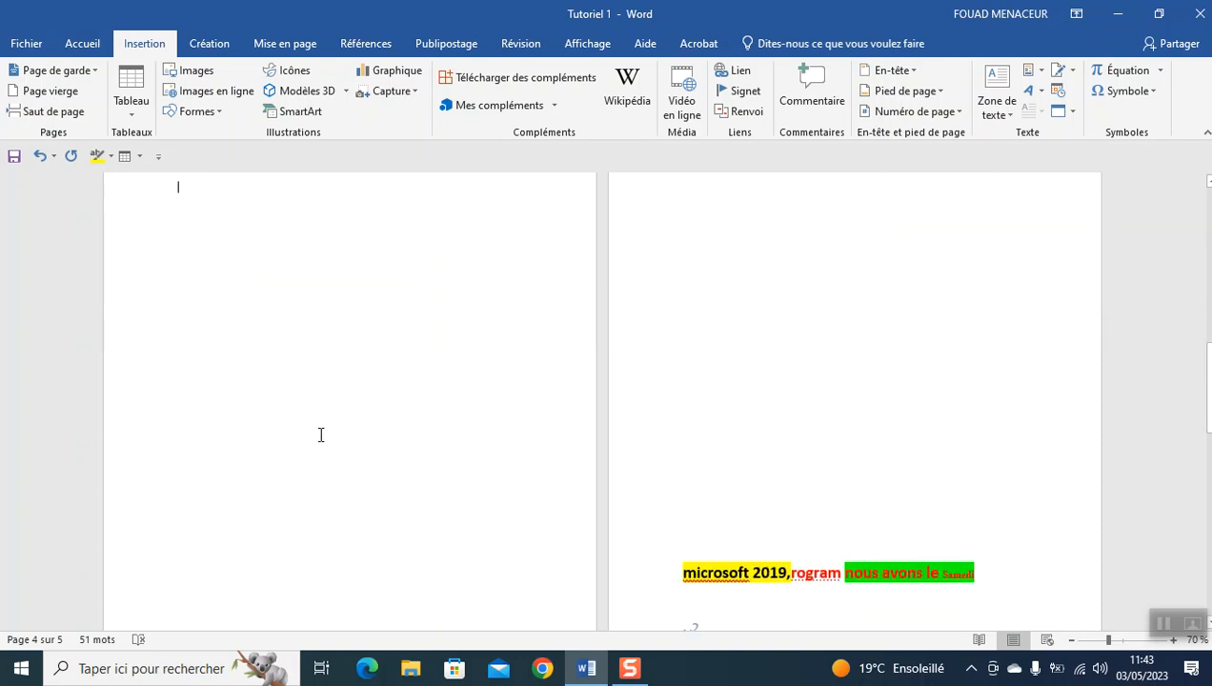
{"action": "scroll", "coordinate": [321, 434], "scroll_direction": "up", "scroll_amount": 3}
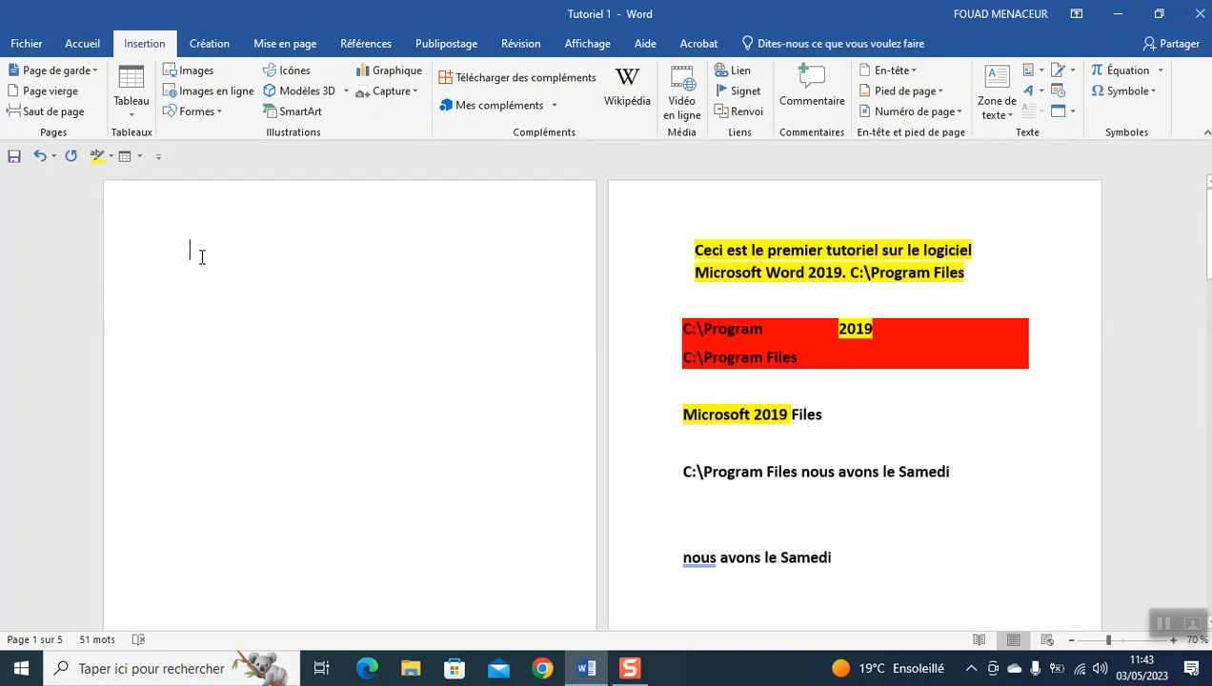
{"action": "left_click", "coordinate": [129, 112]}
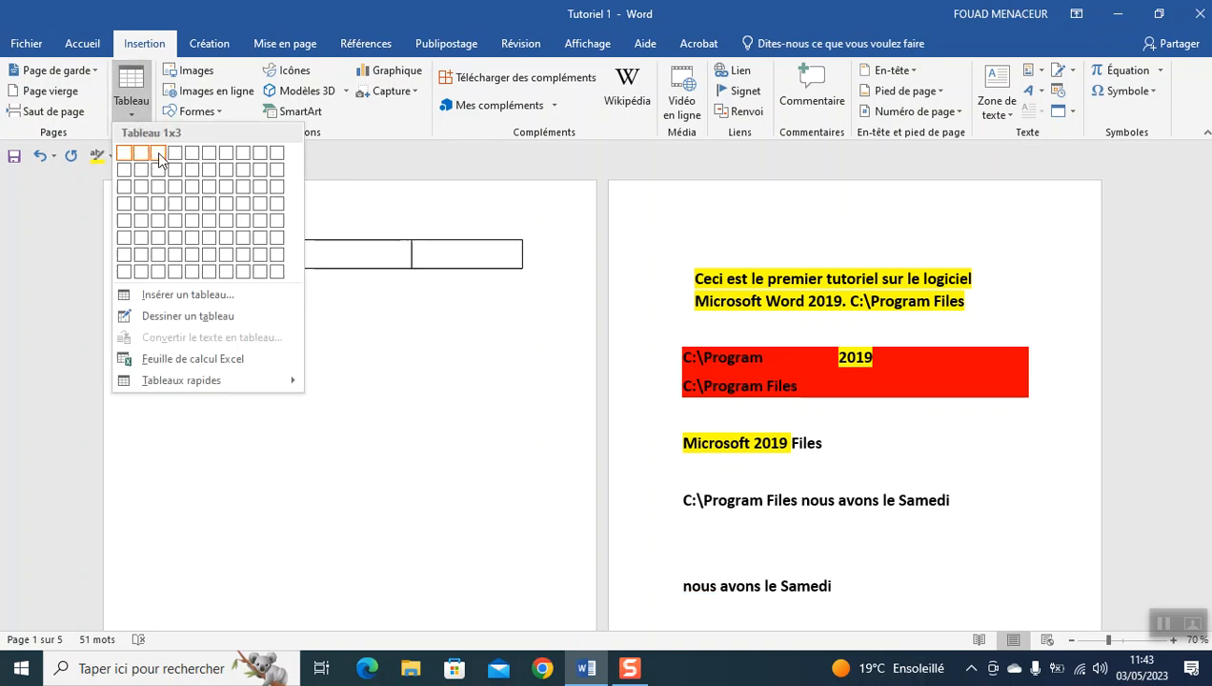
{"action": "left_click", "coordinate": [160, 225]}
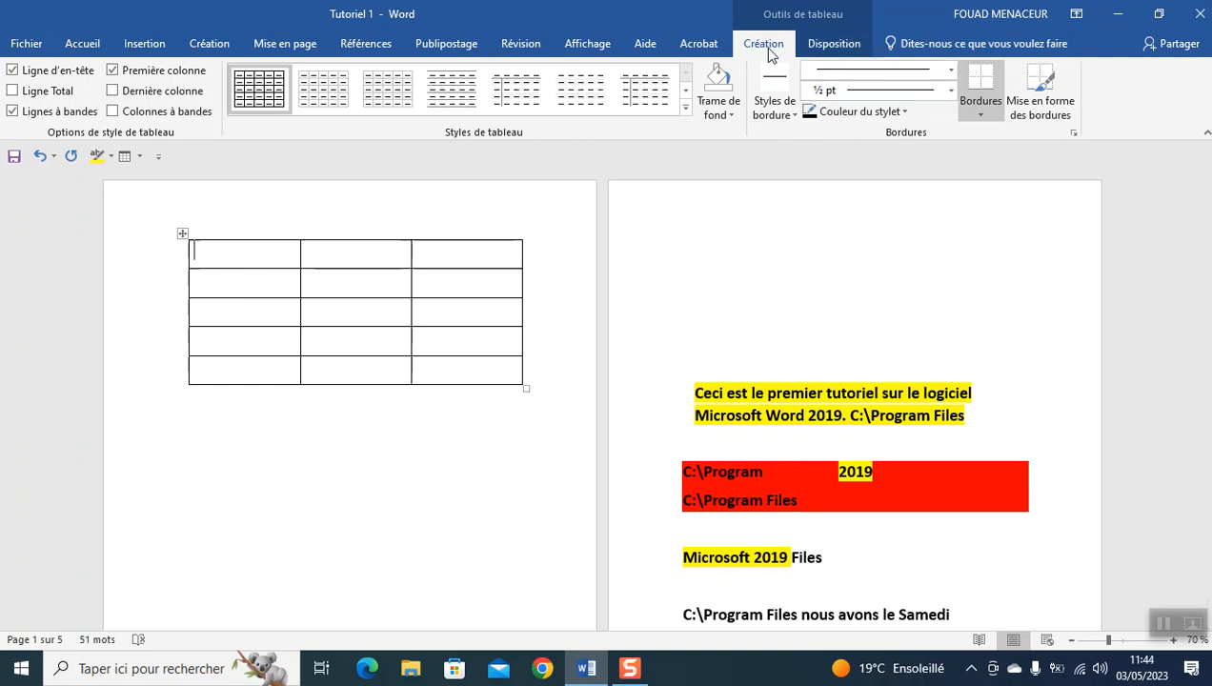
Look through the layout and design tools available for the new table
{"action": "left_click", "coordinate": [825, 56]}
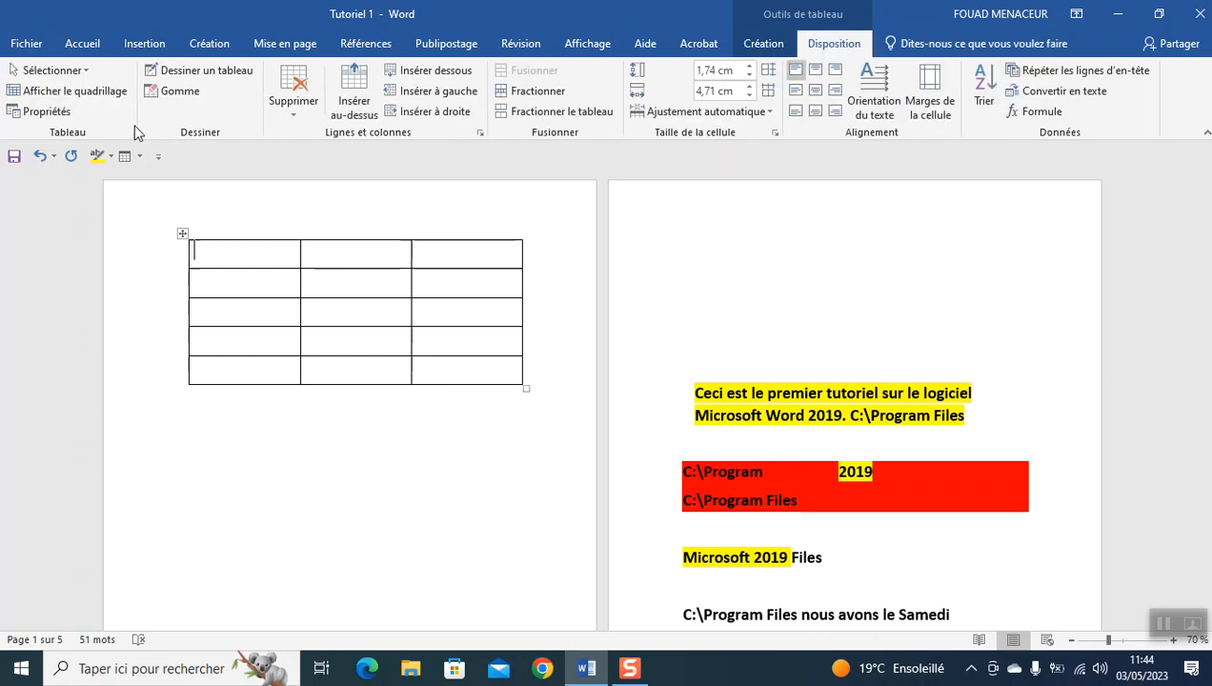
{"action": "left_click", "coordinate": [763, 48]}
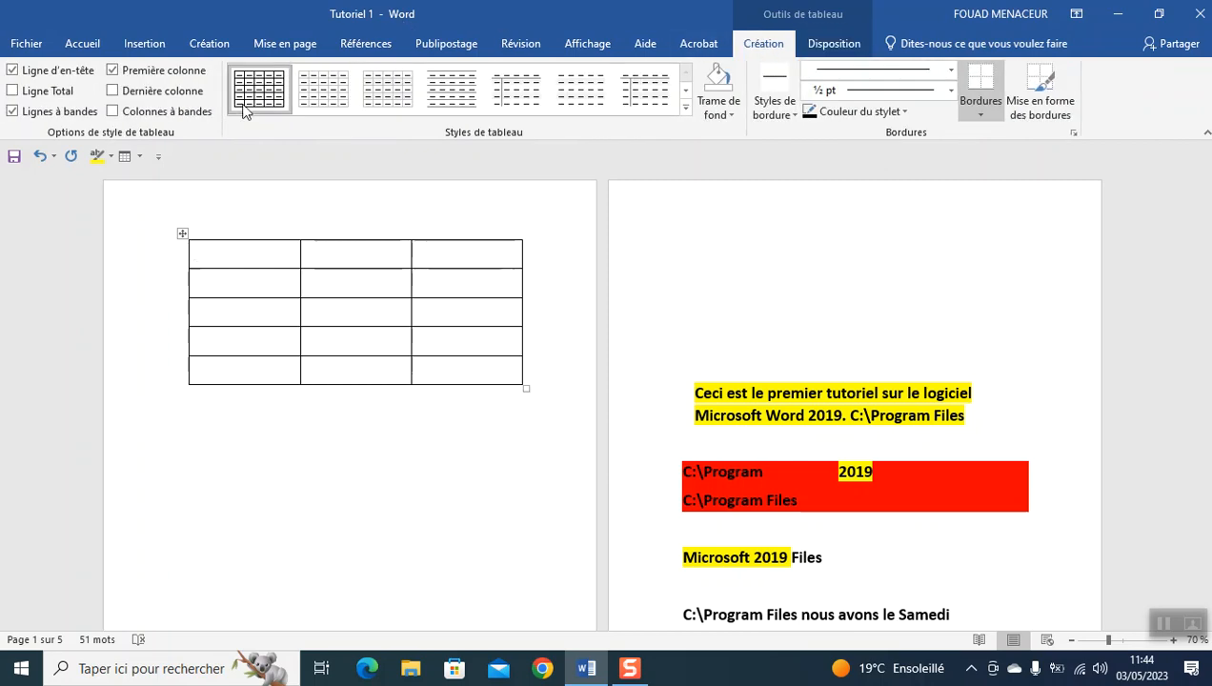
{"action": "left_click", "coordinate": [138, 45]}
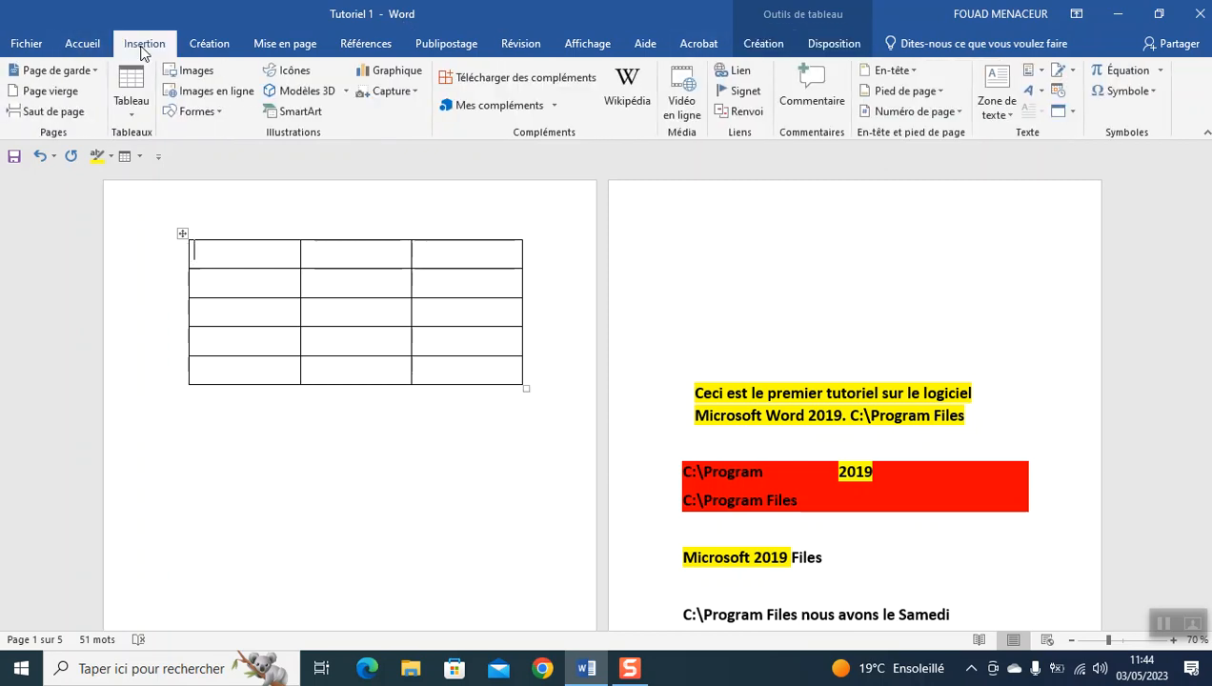
Insert a second table with 4 columns and 6 rows below the first one and select the whole new table
{"action": "left_click", "coordinate": [132, 116]}
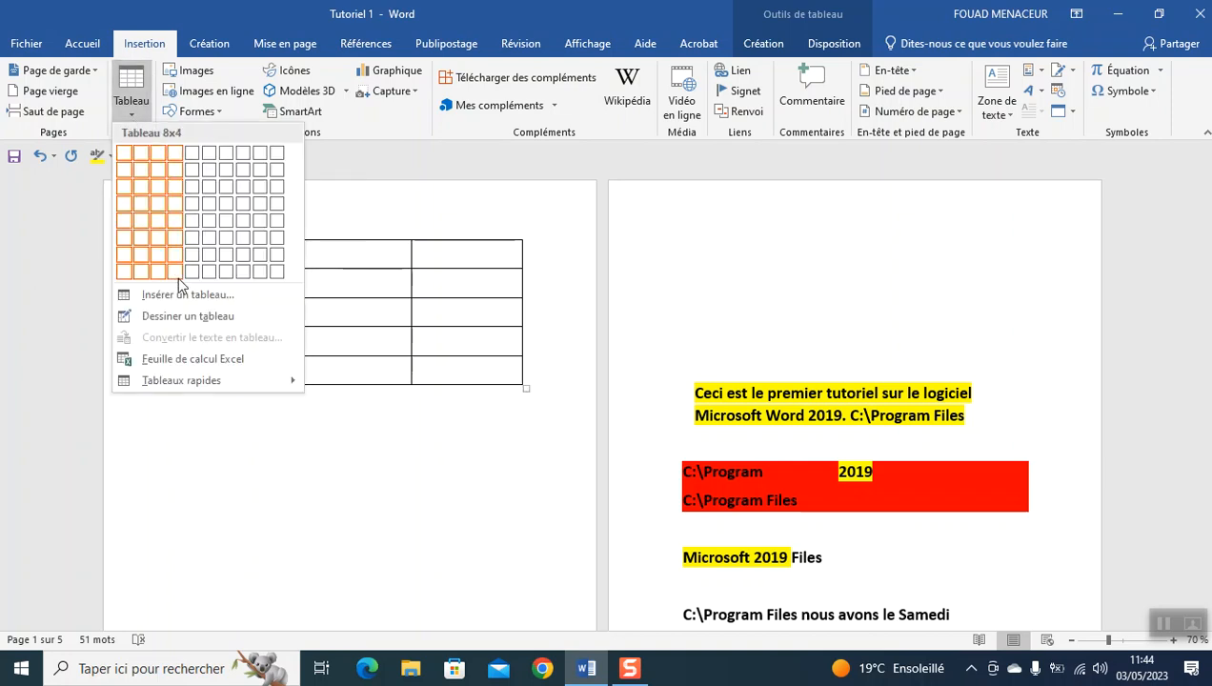
{"action": "left_click", "coordinate": [167, 399]}
{"action": "left_click", "coordinate": [236, 444]}
{"action": "mouse_move", "coordinate": [188, 276]}
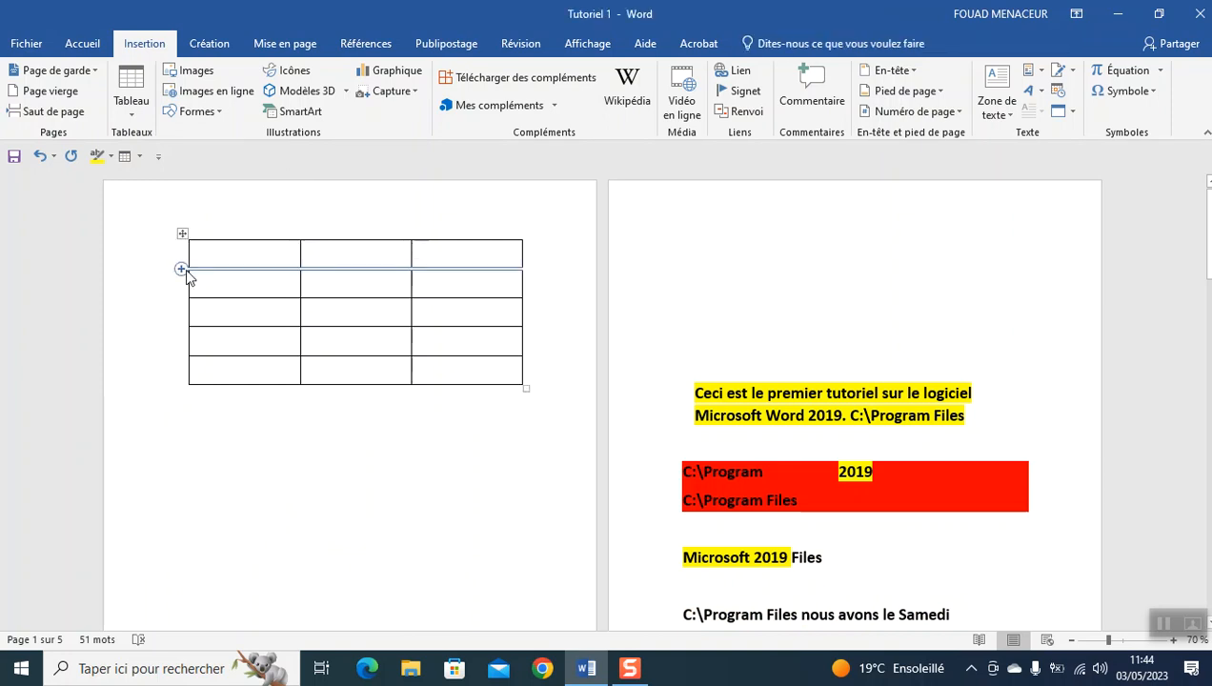
{"action": "left_click", "coordinate": [139, 114]}
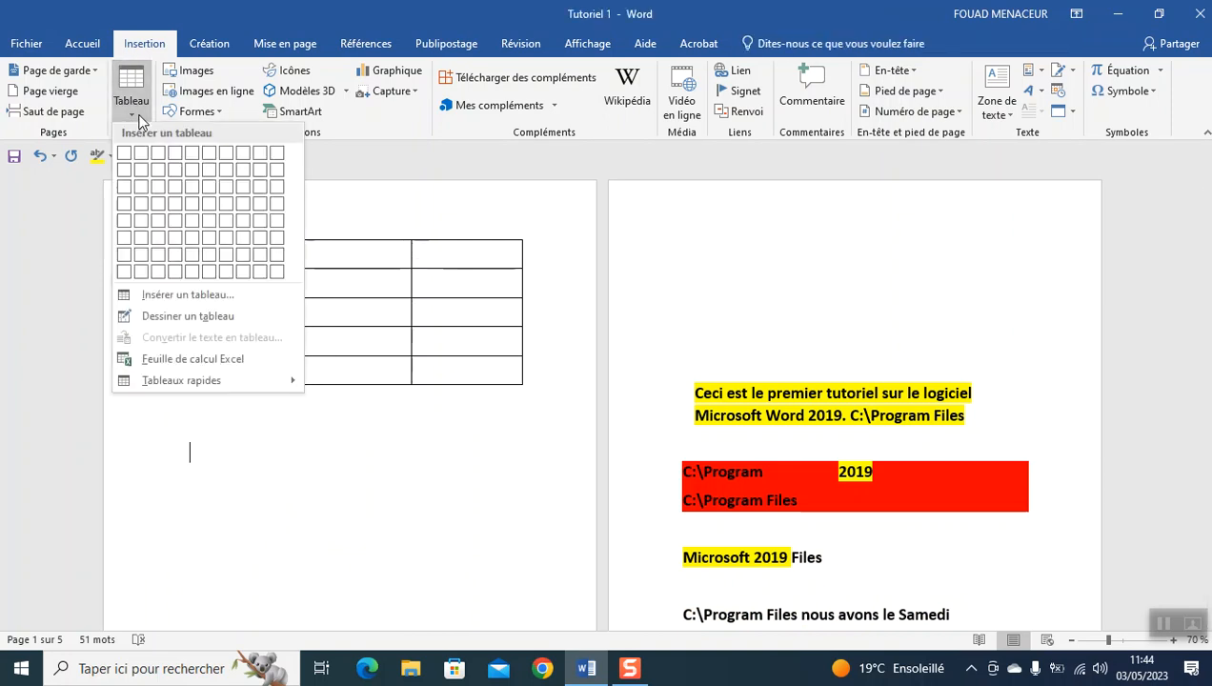
{"action": "left_click", "coordinate": [176, 294]}
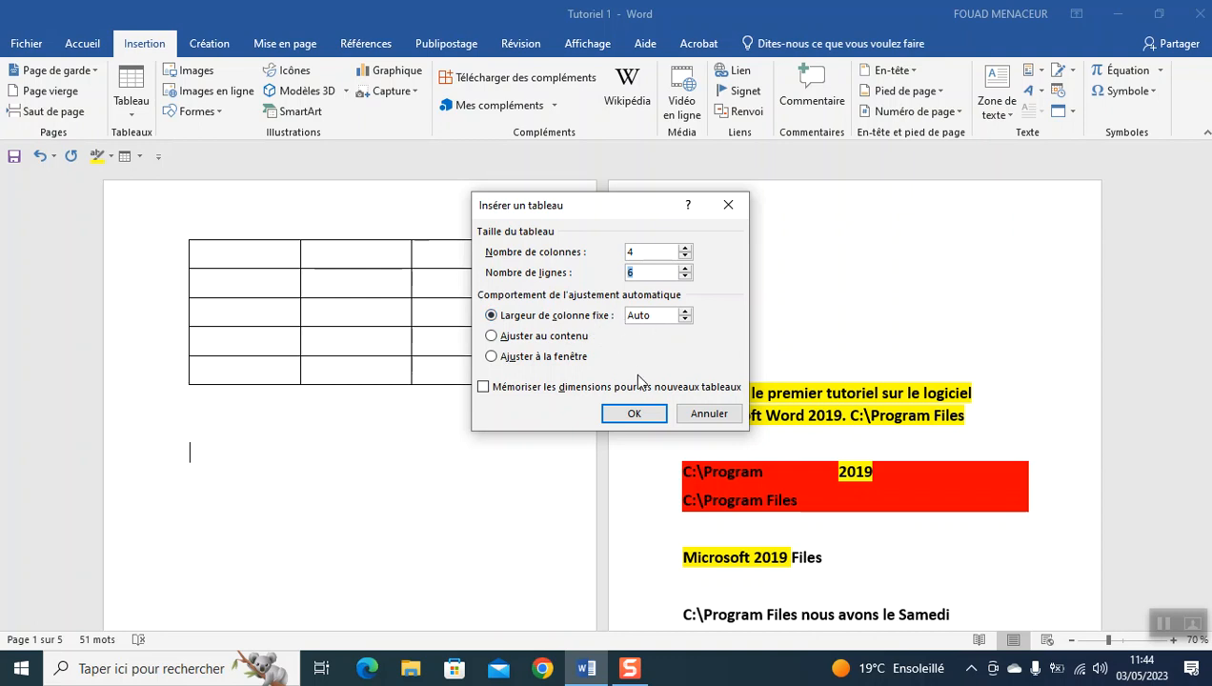
{"action": "left_click", "coordinate": [631, 416]}
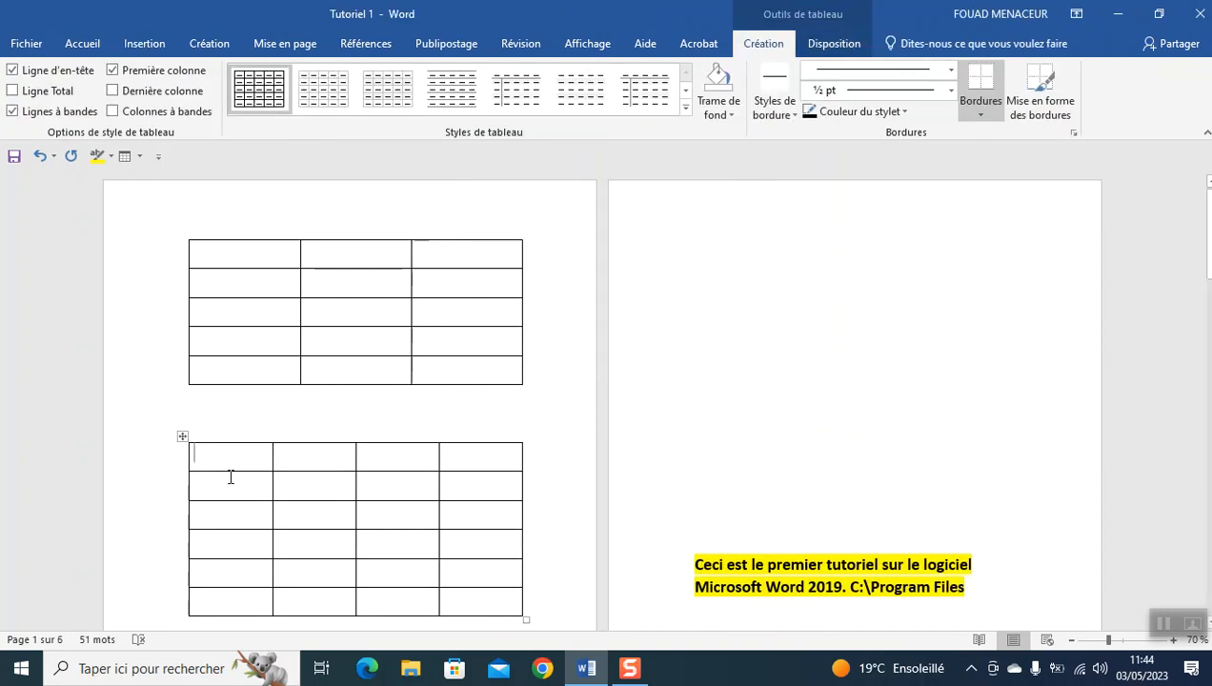
{"action": "mouse_move", "coordinate": [182, 472]}
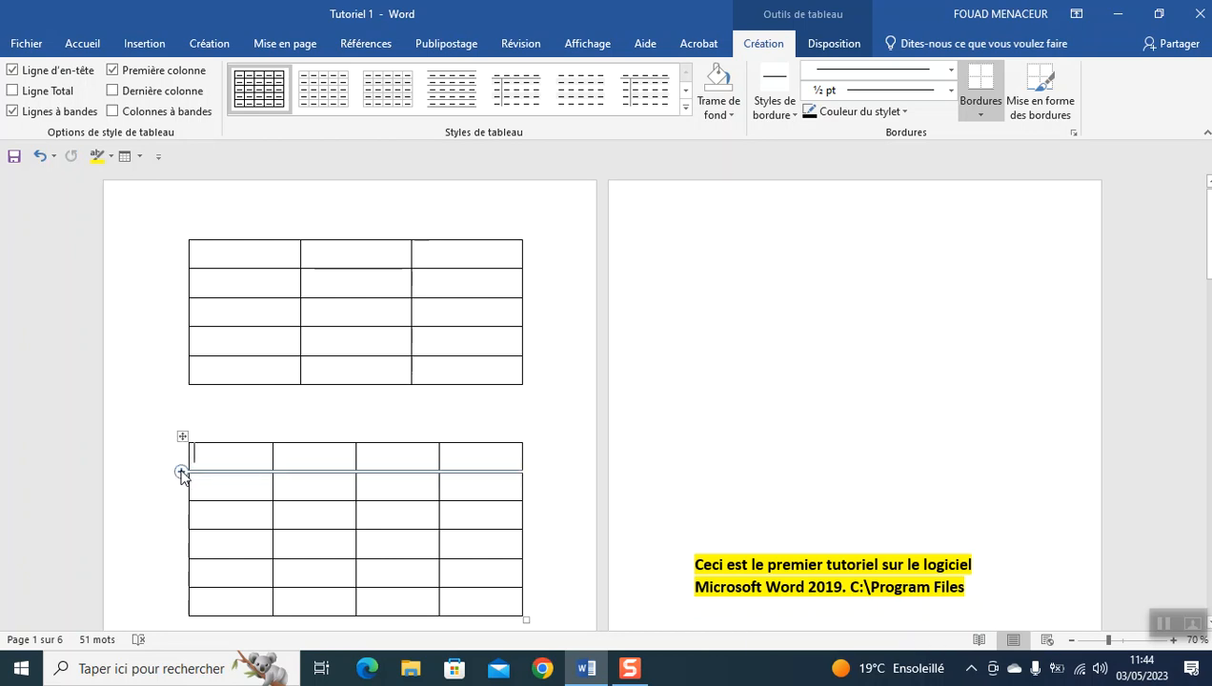
{"action": "left_click", "coordinate": [182, 438]}
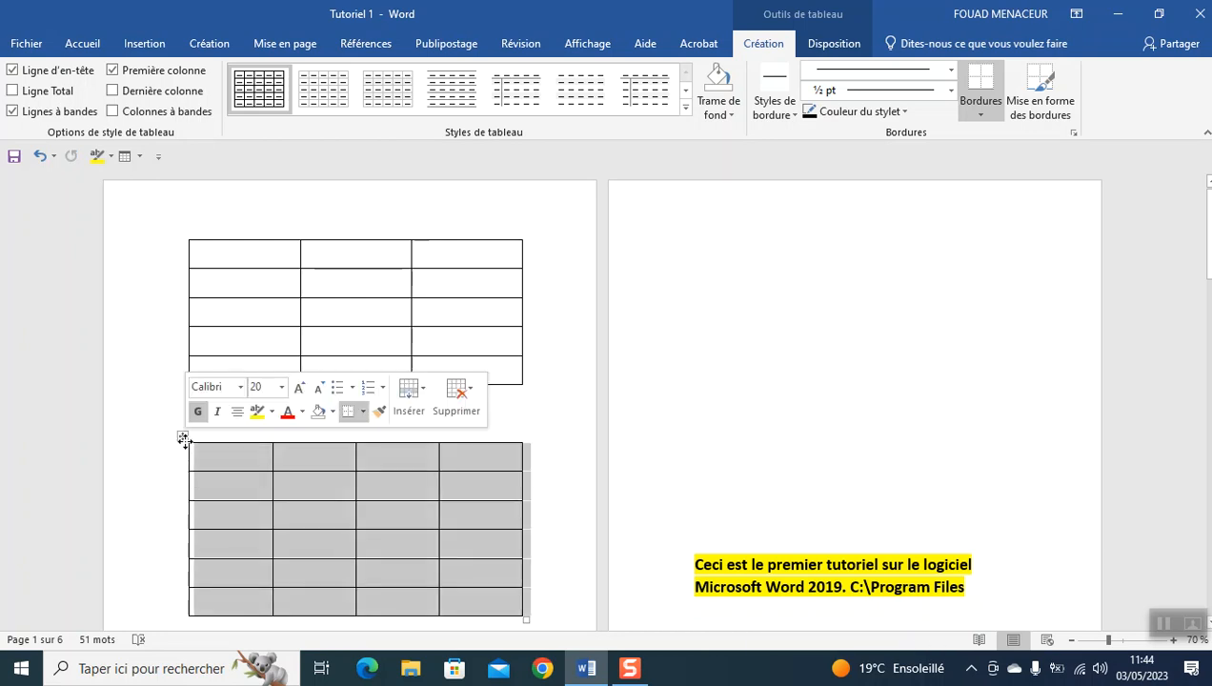
Insert the predefined quick table "Avec sous-titres 2" below the 4-column table
{"action": "left_click", "coordinate": [139, 47]}
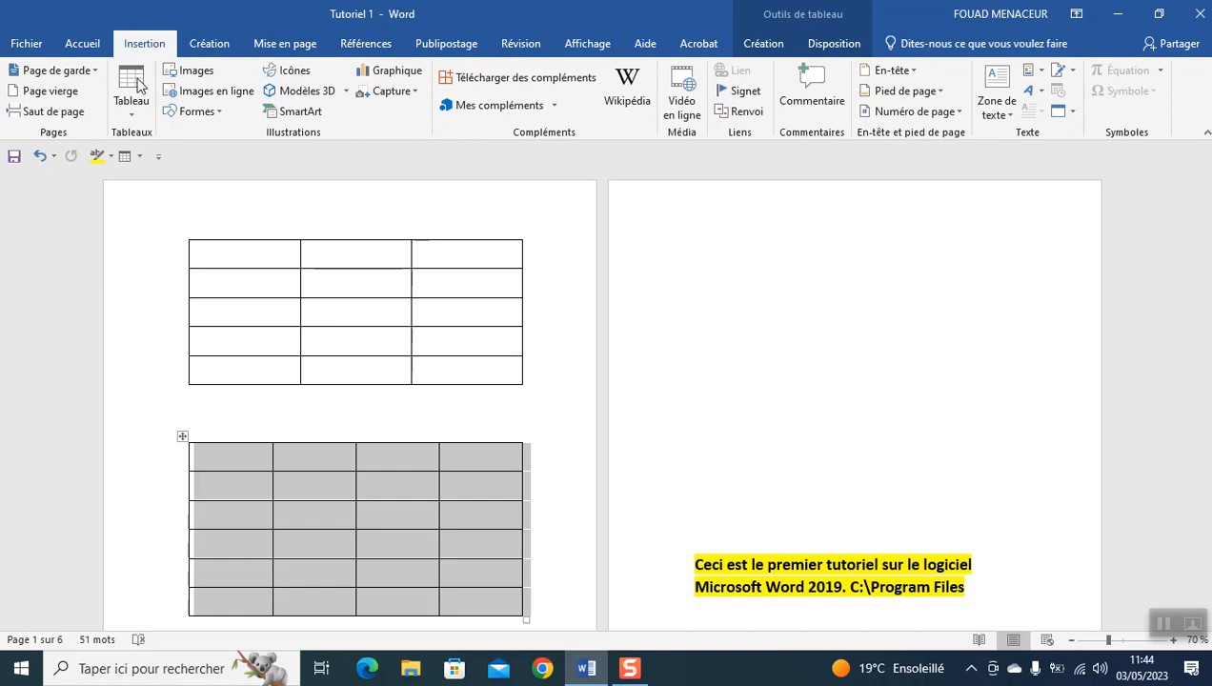
{"action": "scroll", "coordinate": [311, 366], "scroll_direction": "down", "scroll_amount": 1}
{"action": "scroll", "coordinate": [312, 365], "scroll_direction": "down", "scroll_amount": 1}
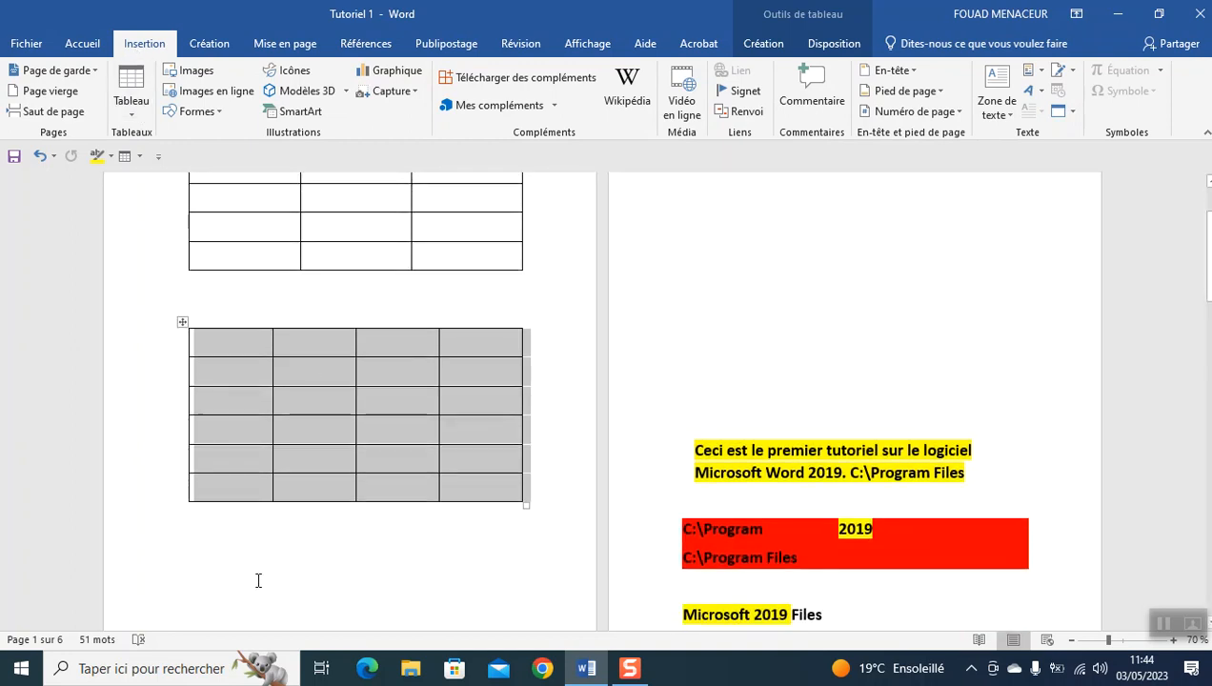
{"action": "left_click", "coordinate": [249, 548]}
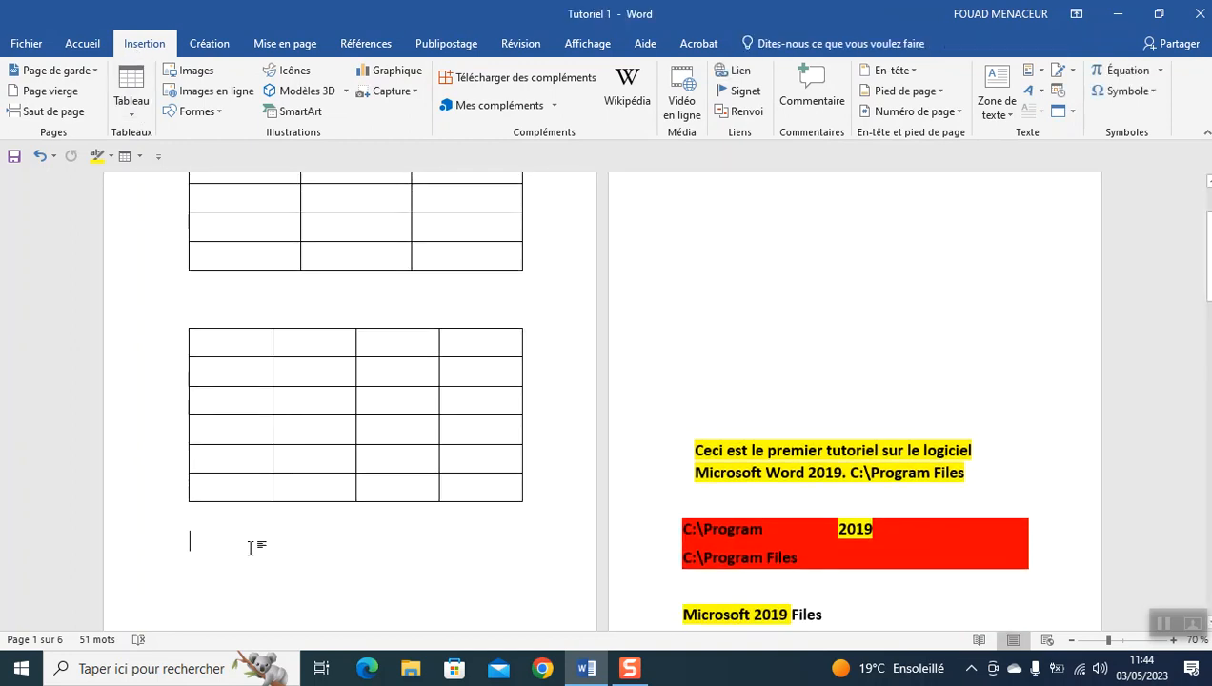
{"action": "left_click", "coordinate": [136, 112]}
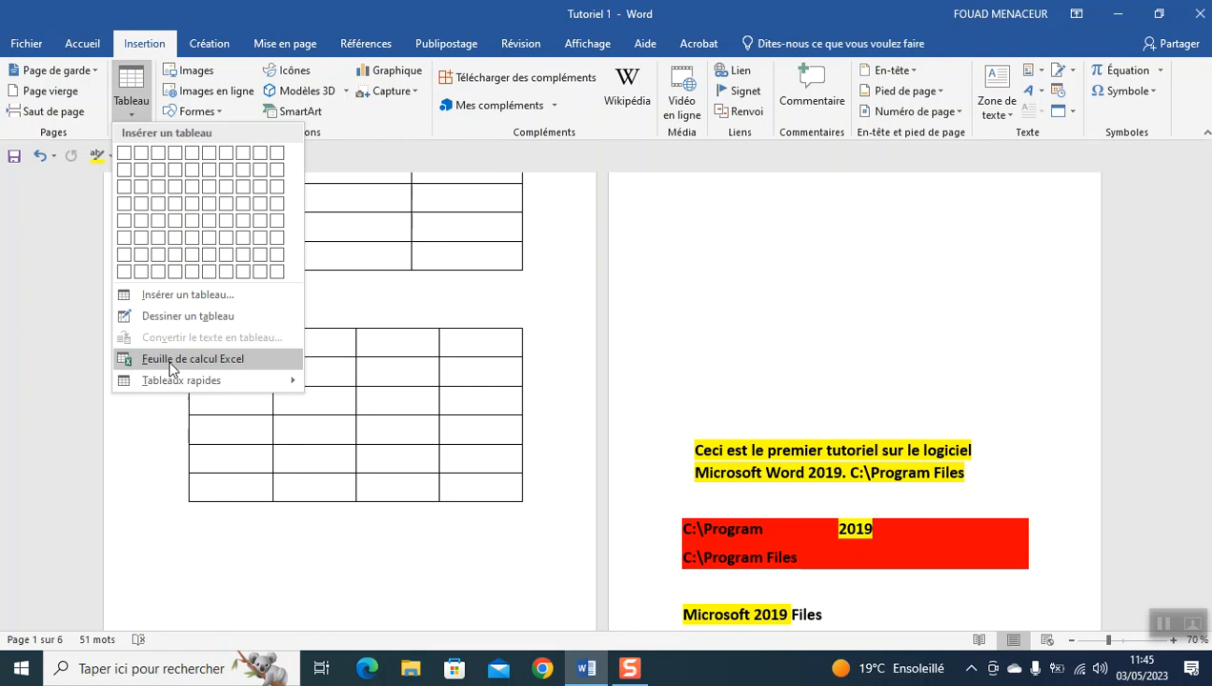
{"action": "mouse_move", "coordinate": [190, 377]}
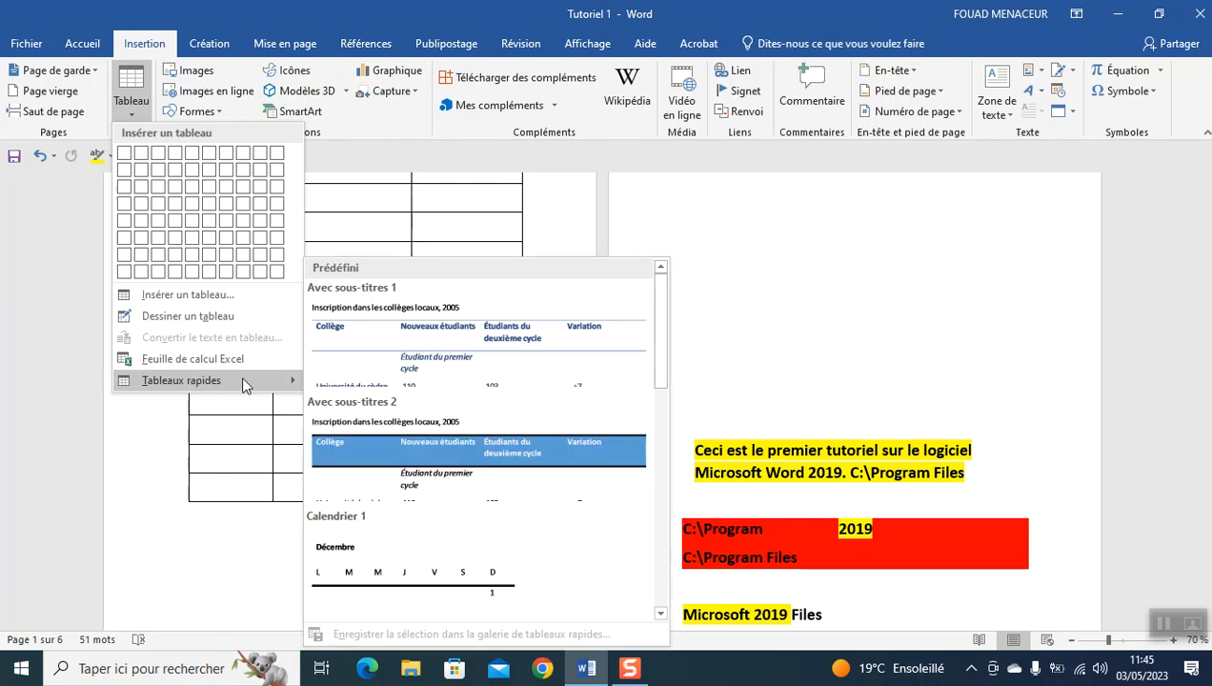
{"action": "left_click", "coordinate": [407, 427]}
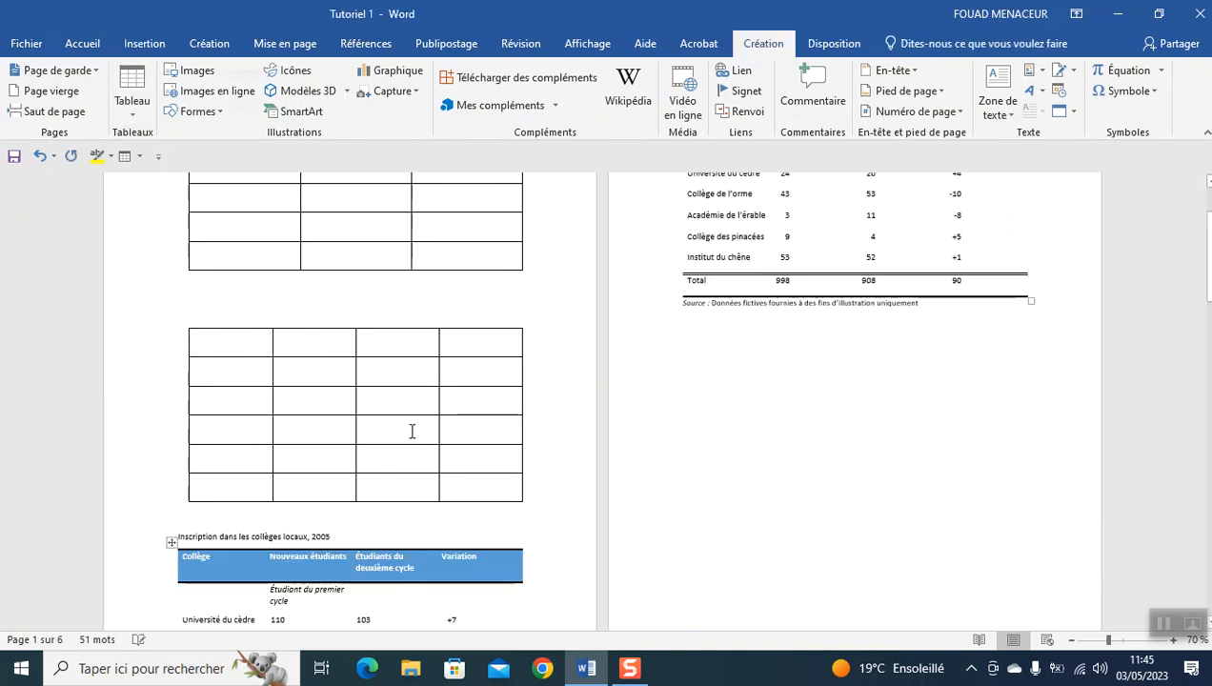
Delete the word "cycle" from the "Étudiants du deuxième cycle" header of the quick table
{"action": "scroll", "coordinate": [411, 432], "scroll_direction": "down", "scroll_amount": 3}
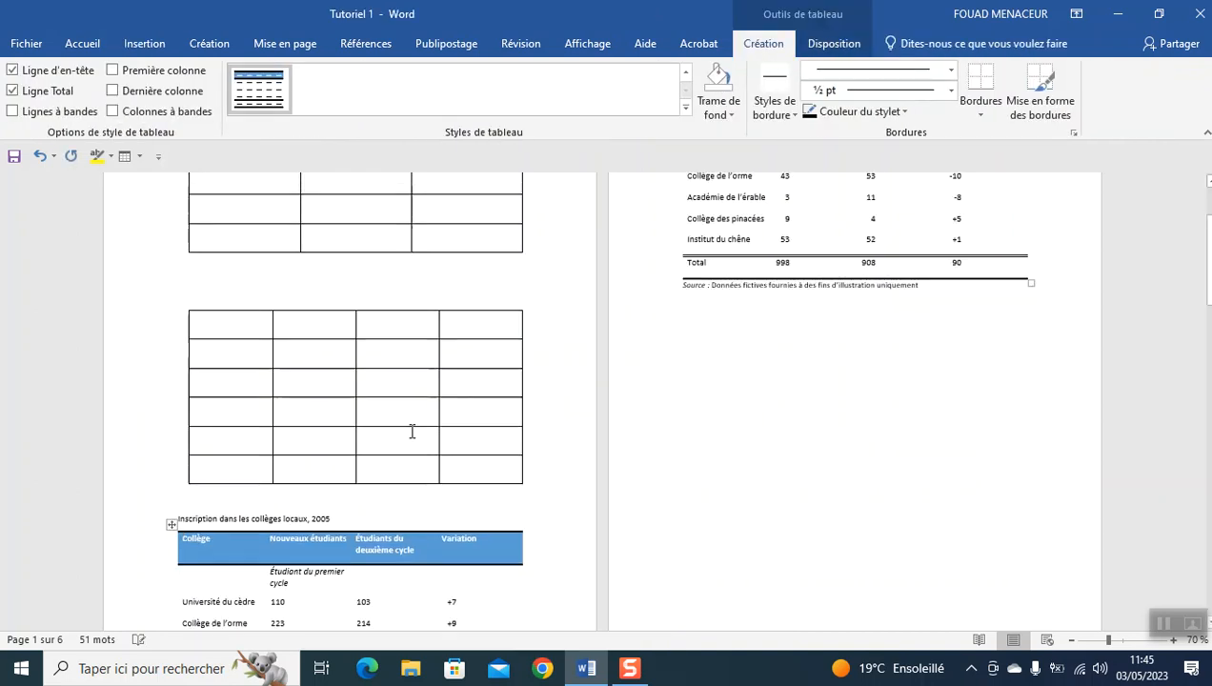
{"action": "scroll", "coordinate": [412, 431], "scroll_direction": "down", "scroll_amount": 1}
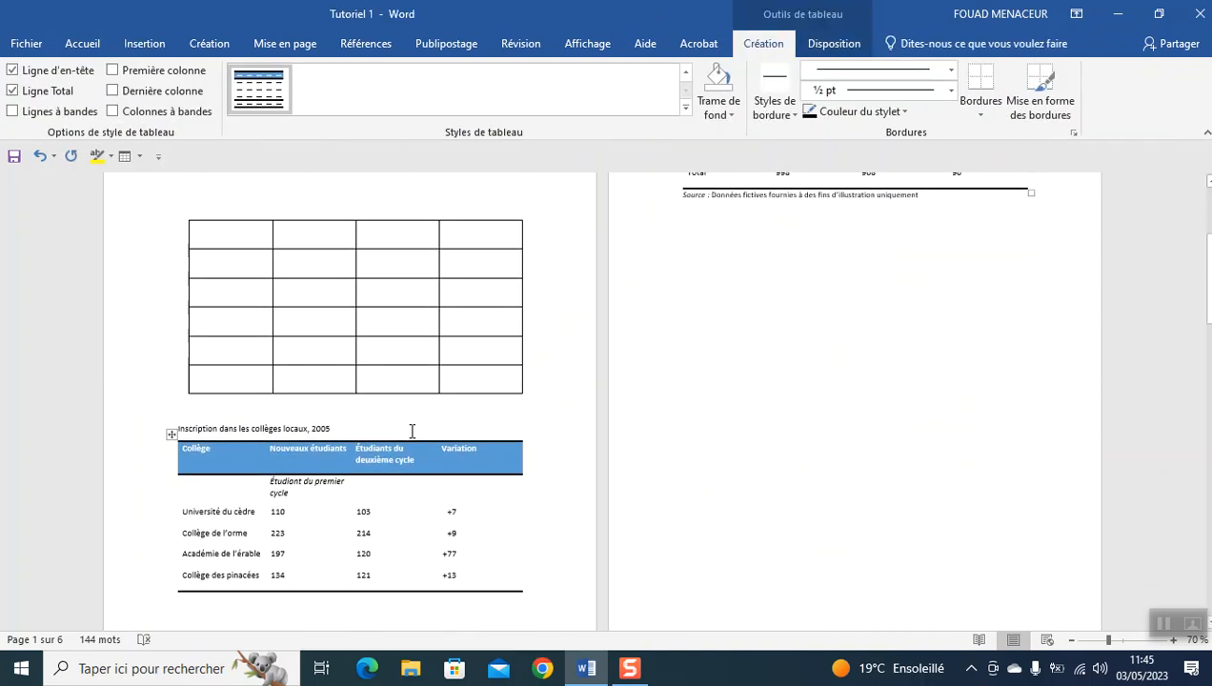
{"action": "scroll", "coordinate": [411, 431], "scroll_direction": "down", "scroll_amount": 1}
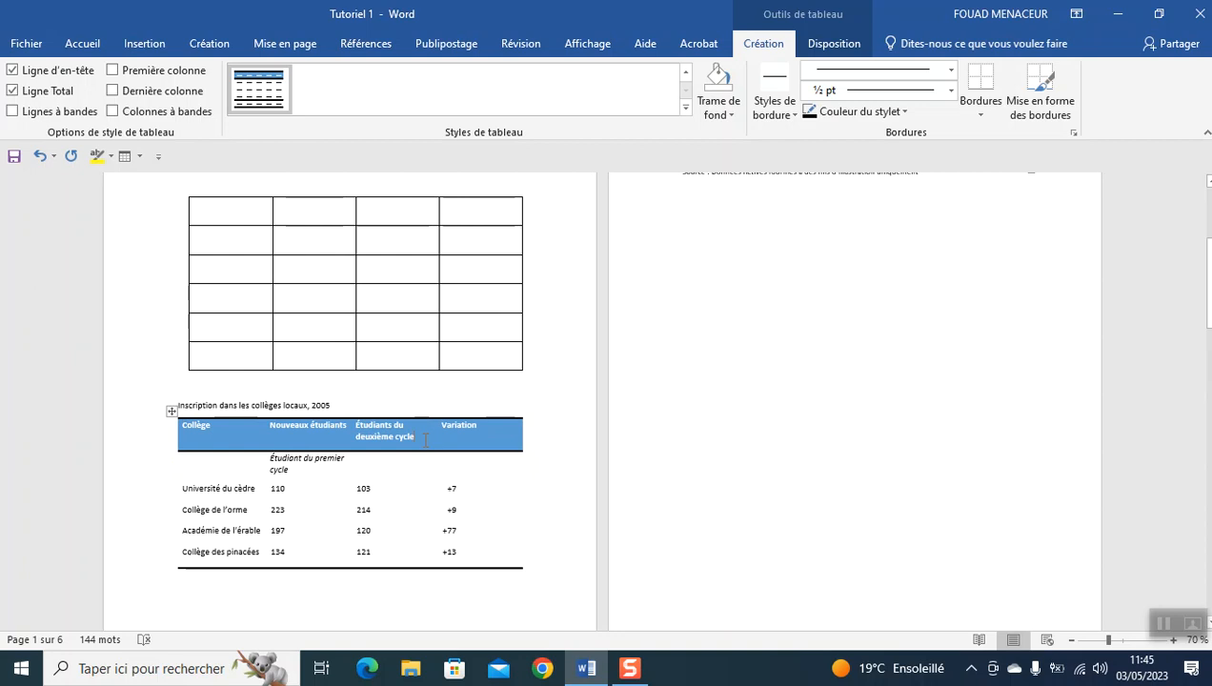
{"action": "key", "text": "BackSpace"}
{"action": "key", "text": "BackSpace"}
{"action": "key", "text": "BackSpace"}
Move the insertion point from cell to cell through the rows and columns of the 4-column table
{"action": "left_click", "coordinate": [316, 331]}
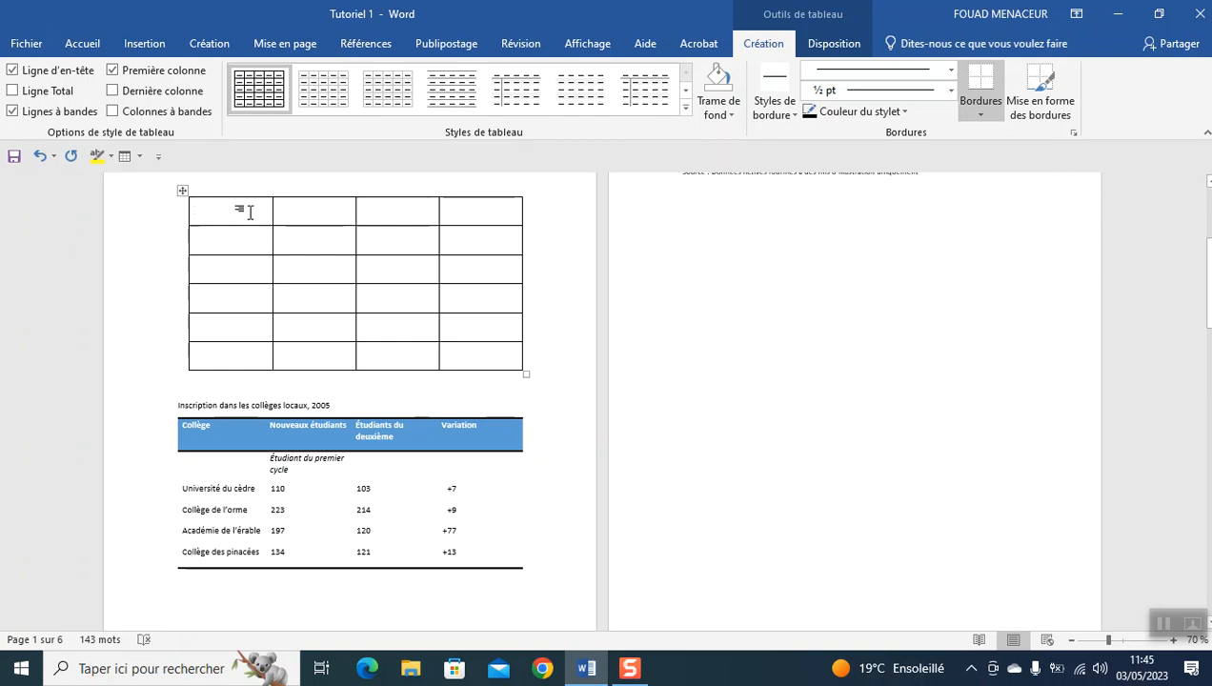
{"action": "key", "text": "Down"}
{"action": "key", "text": "Down"}
{"action": "key", "text": "Tab"}
{"action": "key", "text": "Tab"}
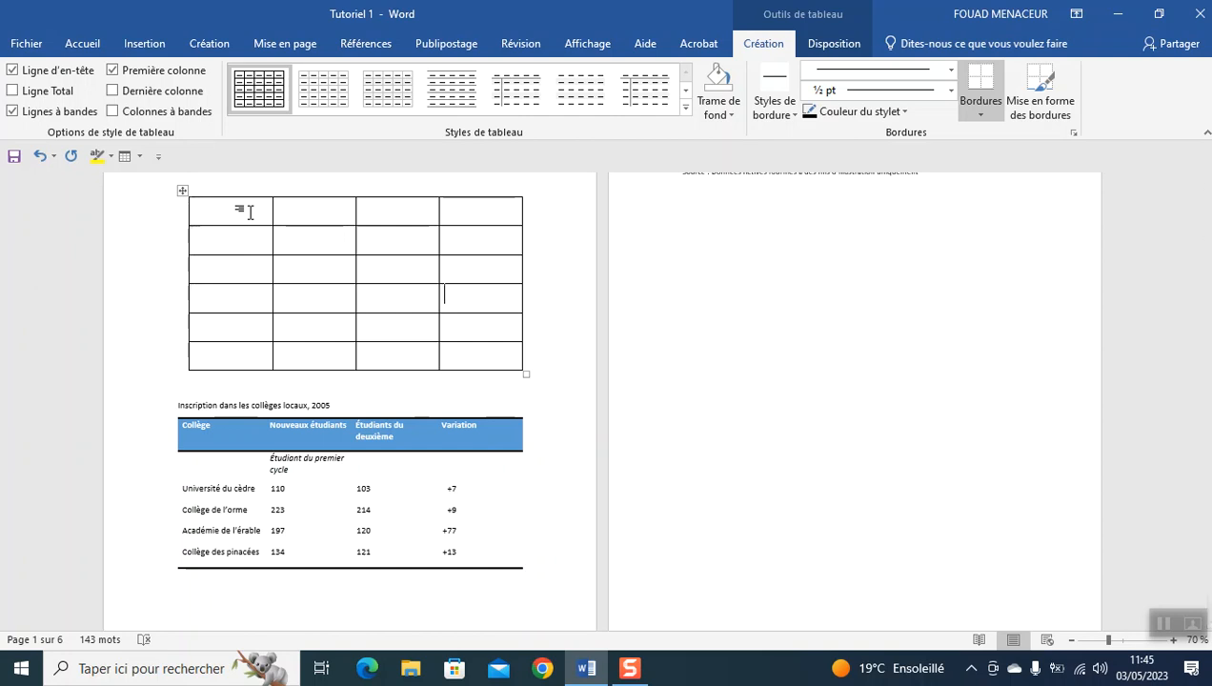
{"action": "key", "text": "Left"}
{"action": "key", "text": "Left"}
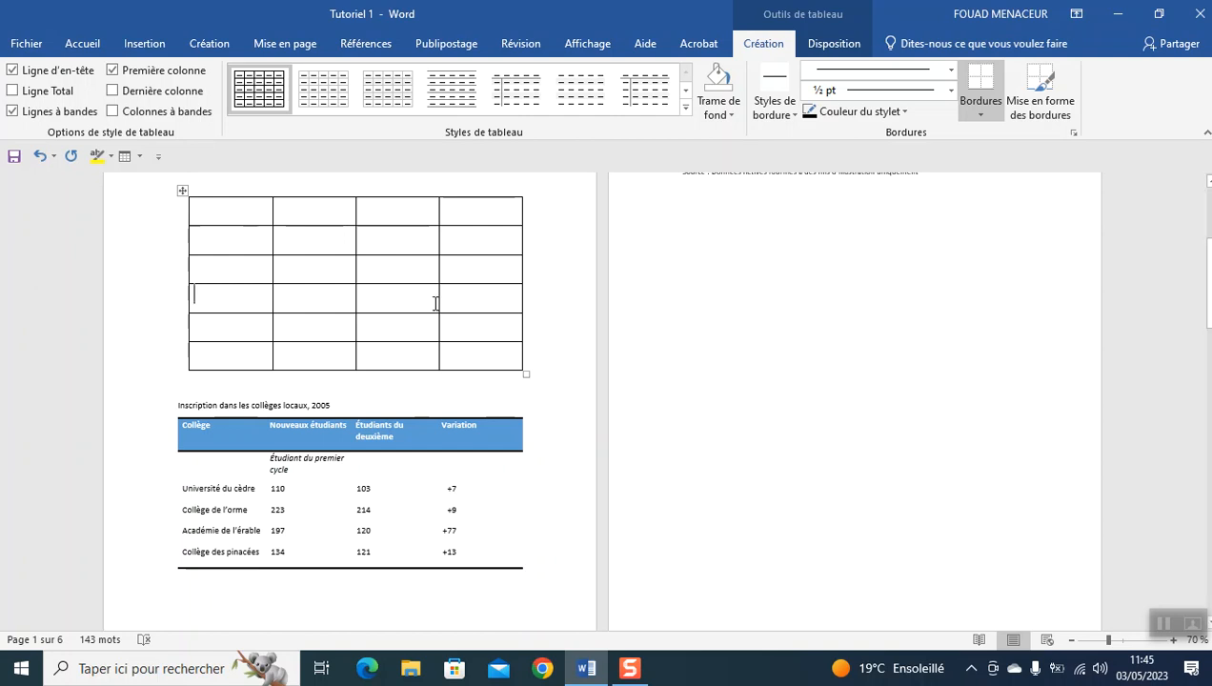
{"action": "left_click", "coordinate": [335, 246]}
Place the insertion point below the table's source note on page 2 and start inserting a picture from a file
{"action": "left_click", "coordinate": [137, 52]}
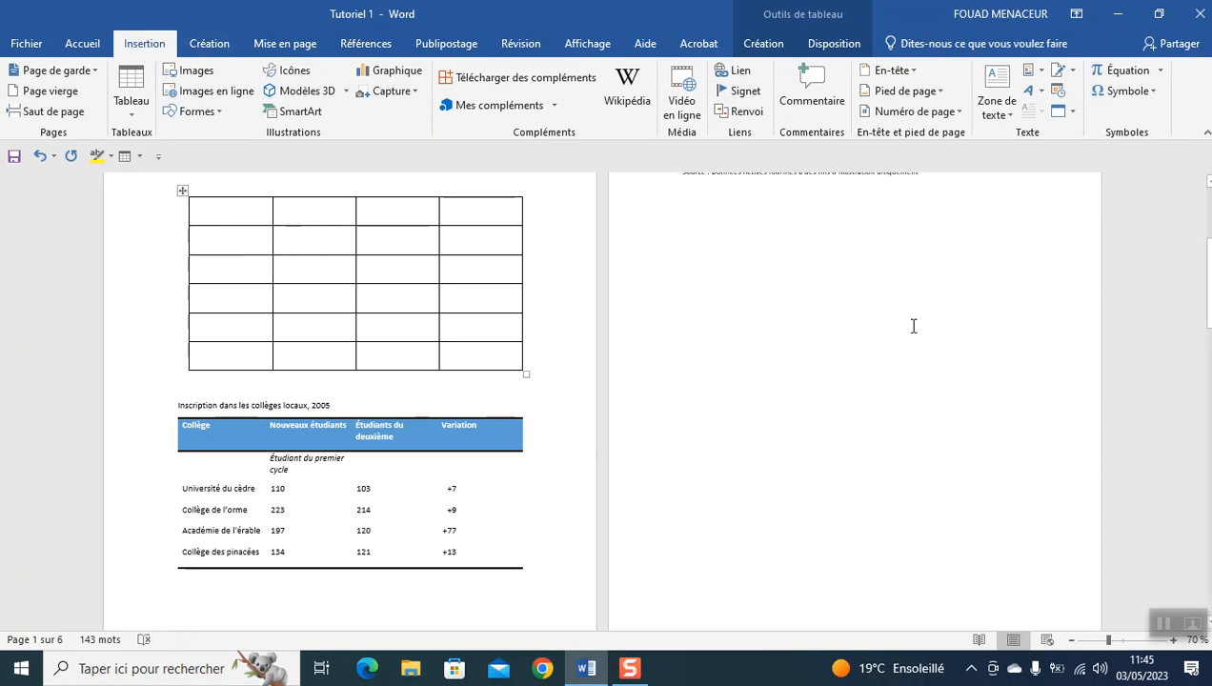
{"action": "scroll", "coordinate": [913, 326], "scroll_direction": "up", "scroll_amount": 2}
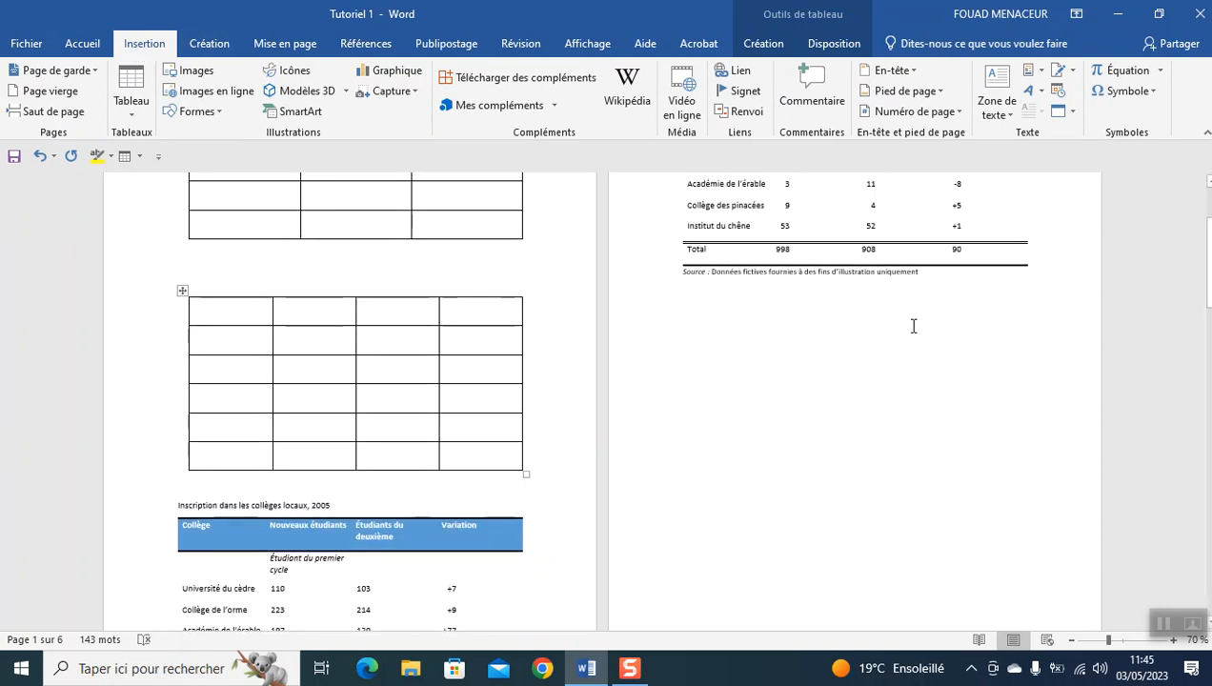
{"action": "left_click", "coordinate": [757, 353]}
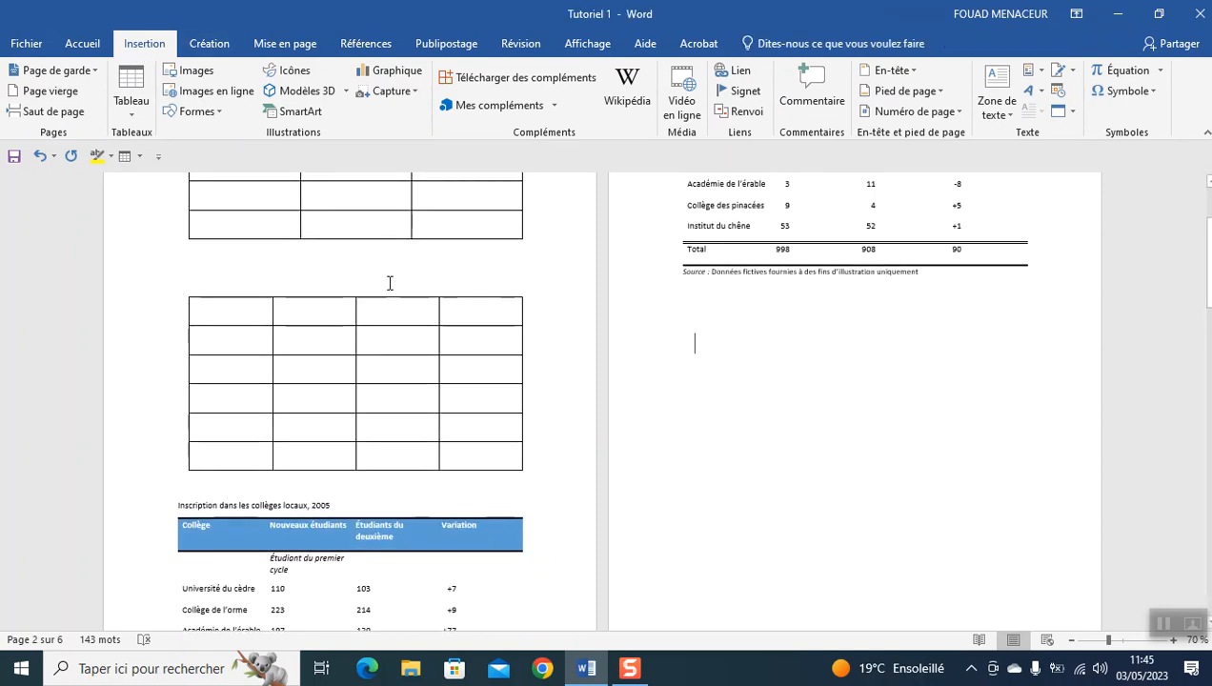
{"action": "left_click", "coordinate": [195, 76]}
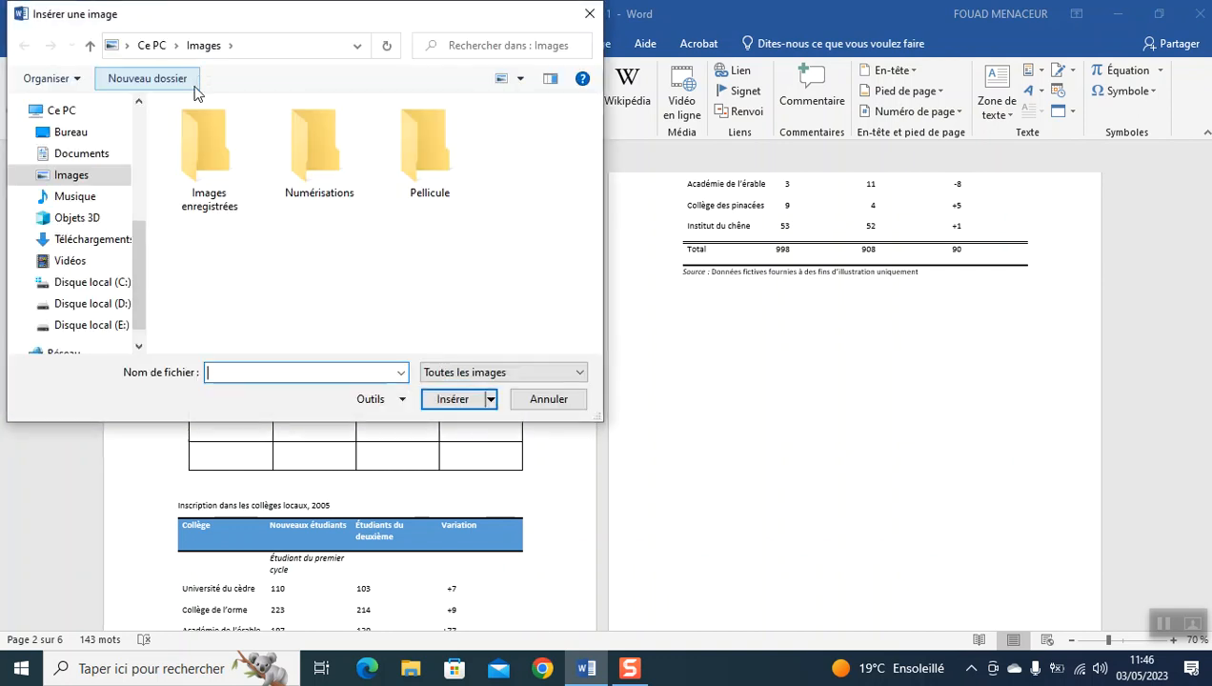
Check the Images enregistrées, Pellicule and Numérisations folders for a picture to insert
{"action": "double_click", "coordinate": [198, 143]}
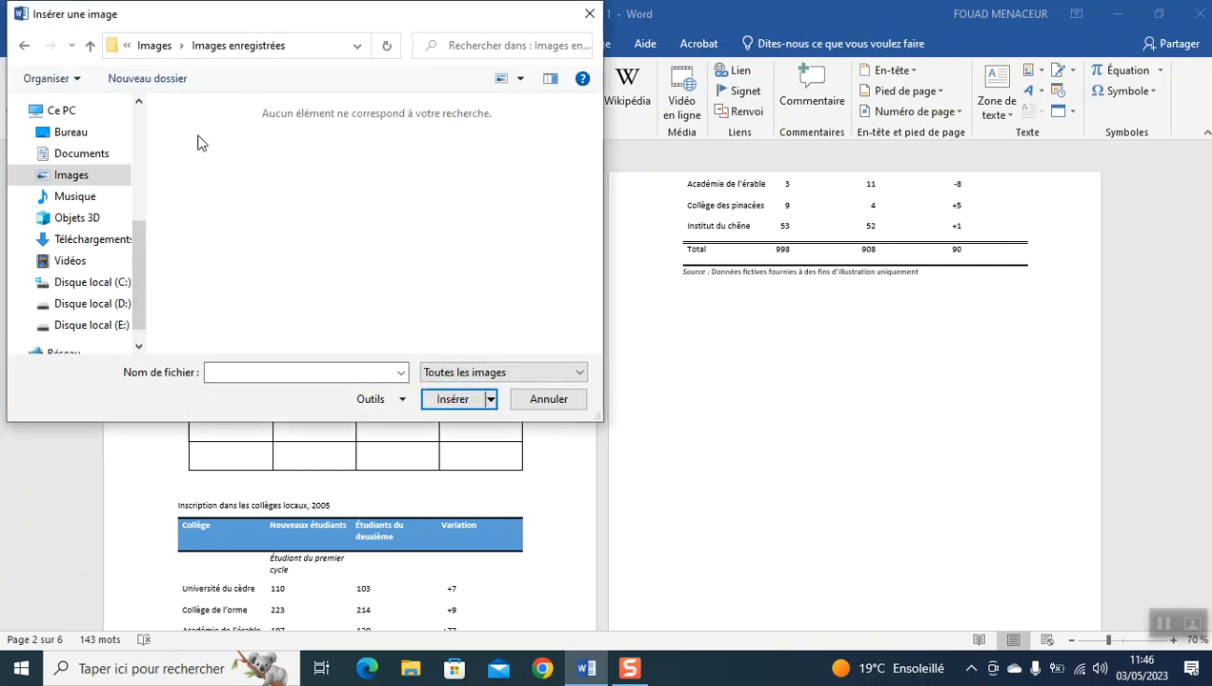
{"action": "left_click", "coordinate": [89, 46]}
{"action": "double_click", "coordinate": [408, 171]}
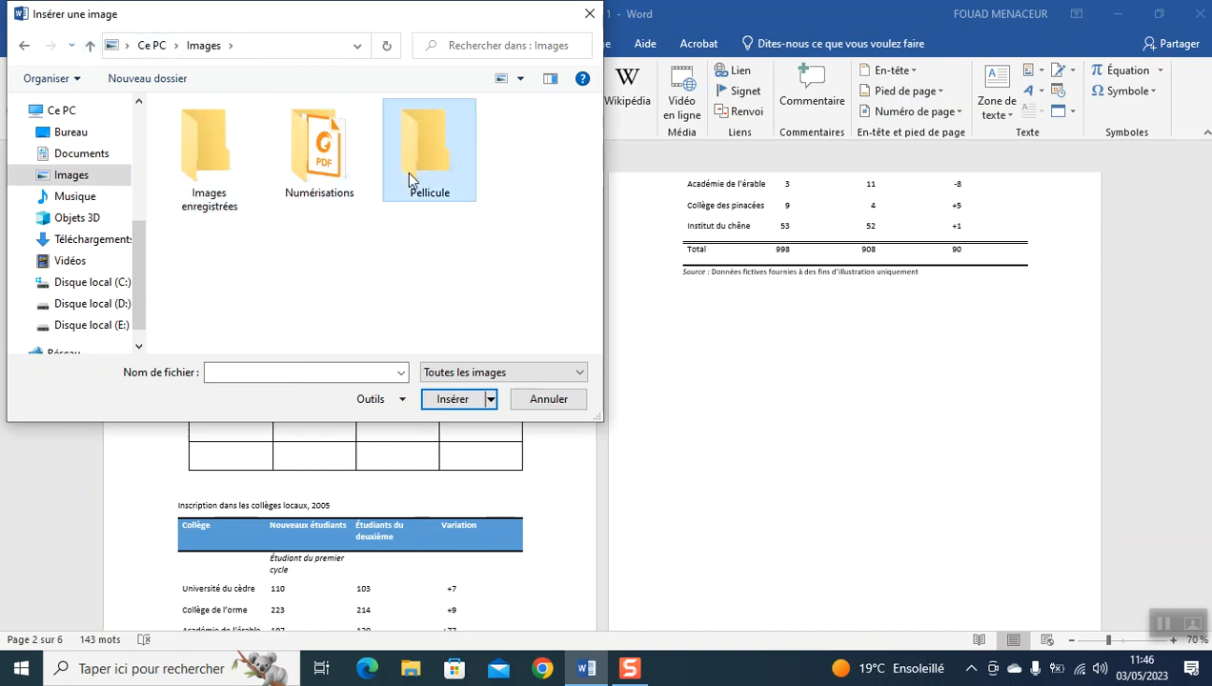
{"action": "left_click", "coordinate": [90, 47]}
{"action": "left_click", "coordinate": [339, 194]}
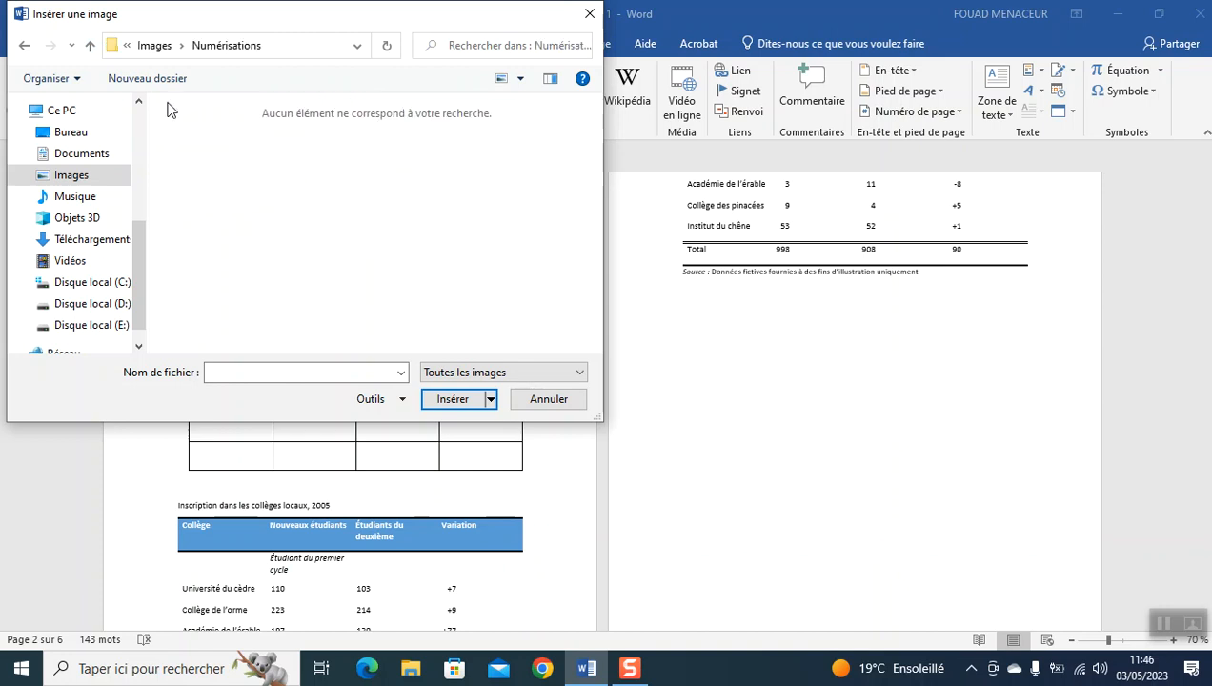
{"action": "left_click", "coordinate": [90, 47]}
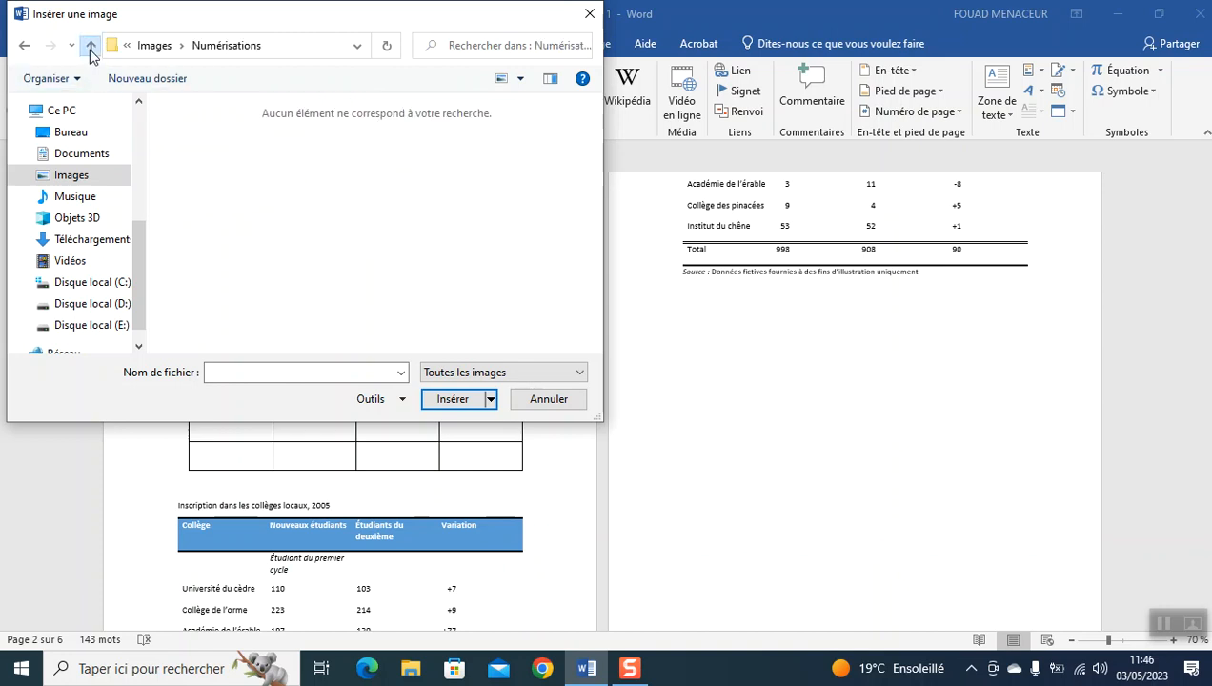
Insert the concept map picture from the Bureau folder and stretch it vertically to a height of about 9.78 cm
{"action": "left_click", "coordinate": [107, 135]}
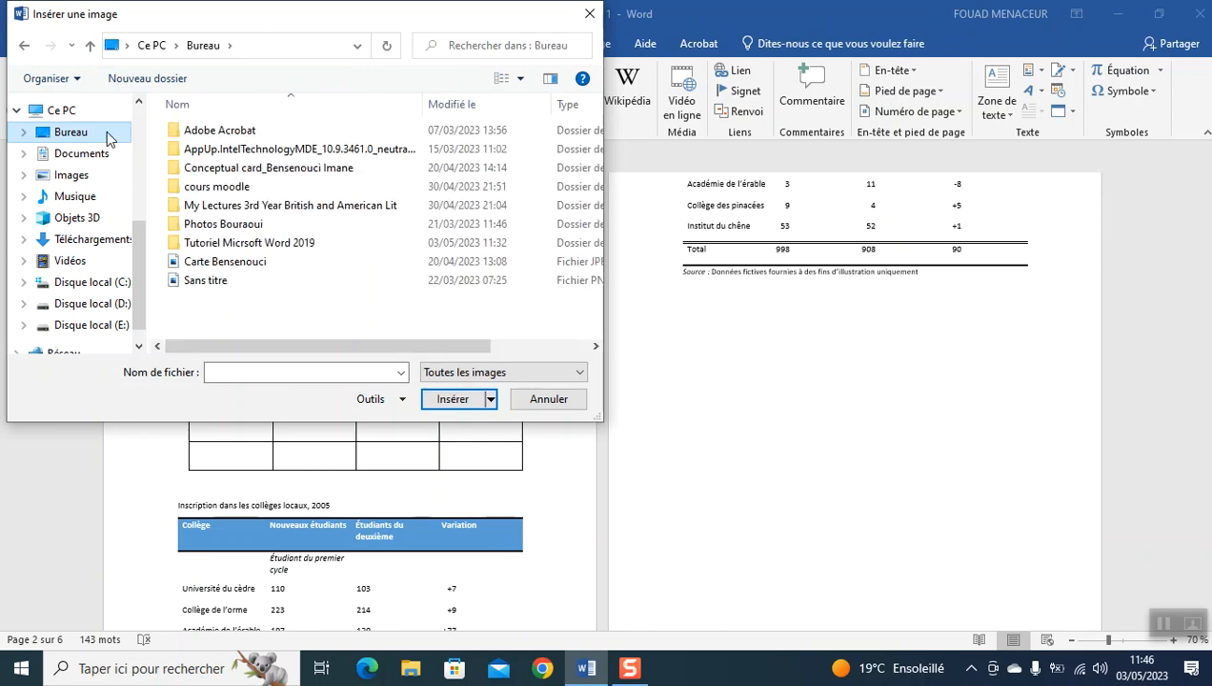
{"action": "double_click", "coordinate": [217, 263]}
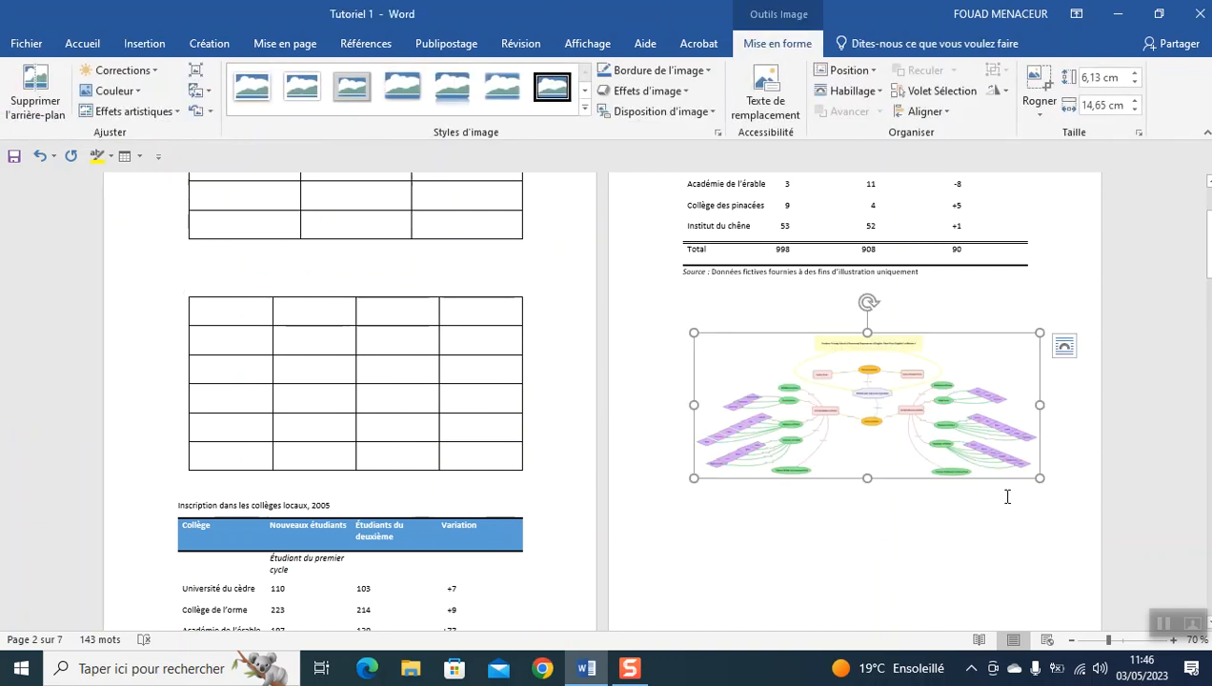
{"action": "left_click_drag", "start_coordinate": [866, 477], "coordinate": [864, 563]}
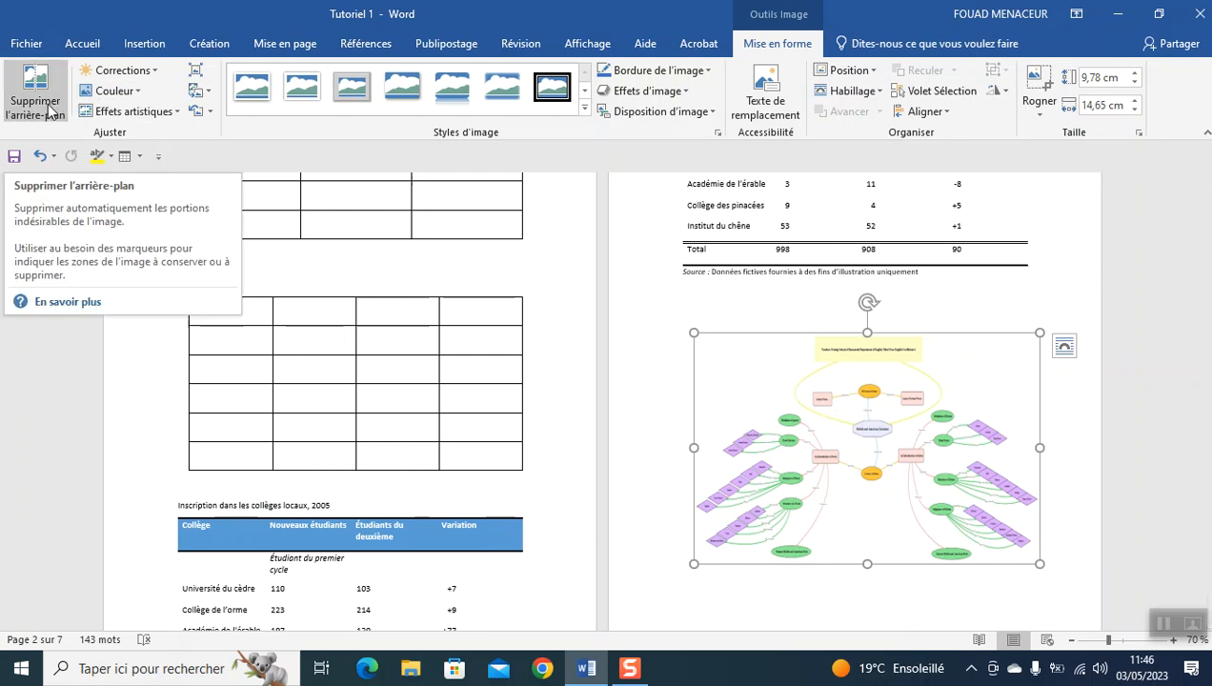
Apply a sharpness correction preset to the concept map picture and resize it to about 10.61 cm high and 13.49 cm wide
{"action": "left_click", "coordinate": [151, 73]}
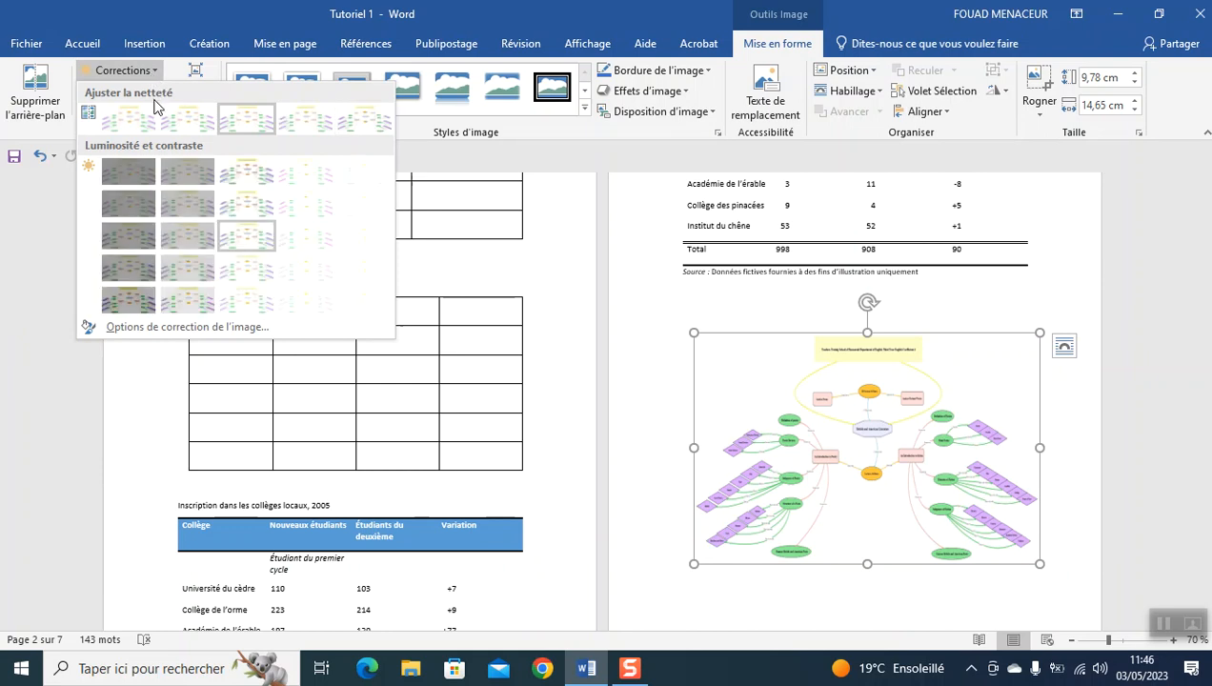
{"action": "left_click", "coordinate": [279, 122]}
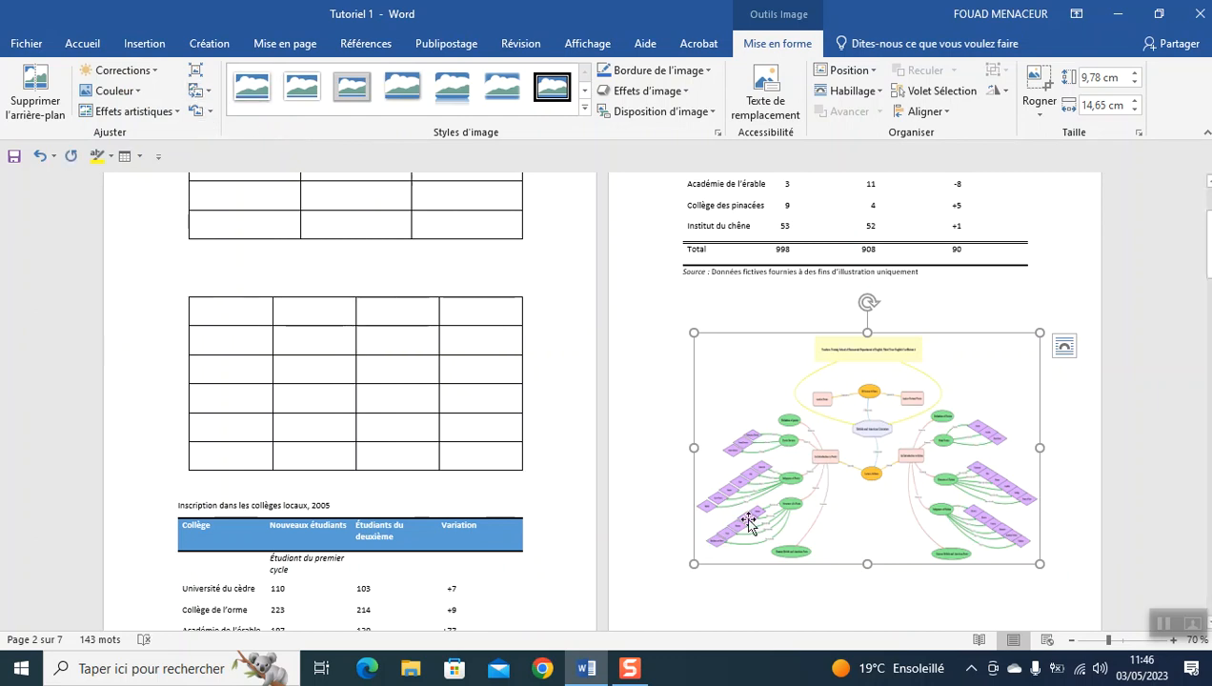
{"action": "left_click_drag", "start_coordinate": [697, 561], "coordinate": [796, 494]}
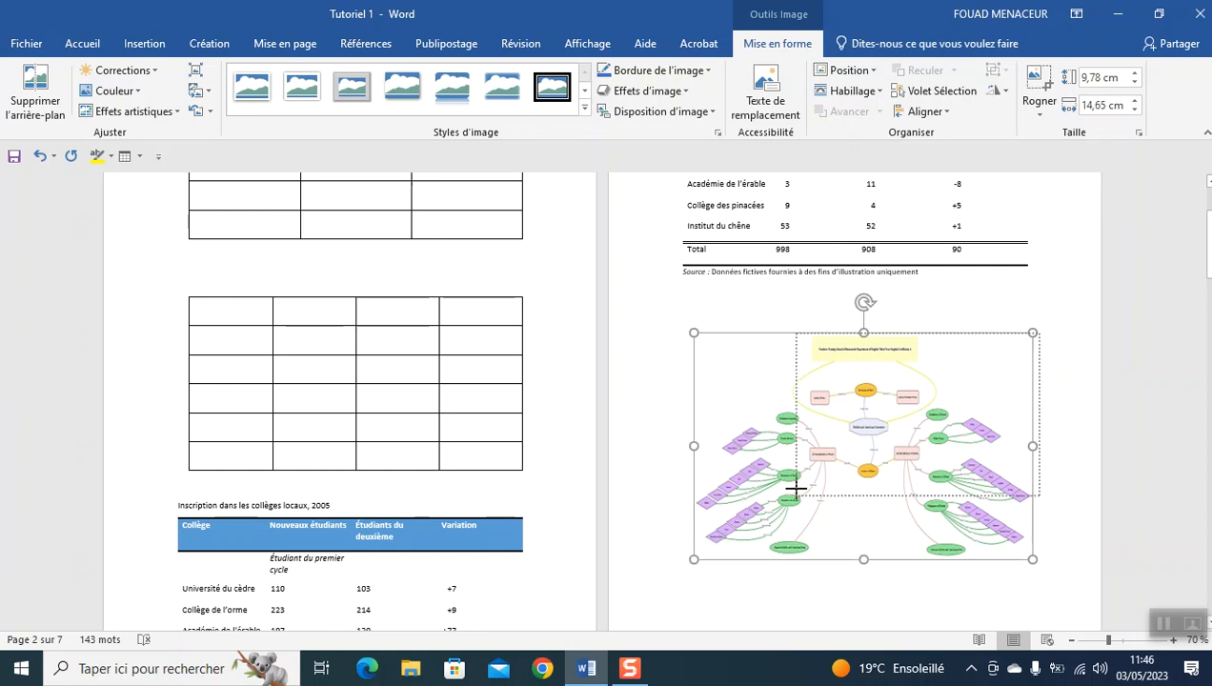
{"action": "left_click_drag", "start_coordinate": [938, 414], "coordinate": [1012, 419]}
{"action": "left_click_drag", "start_coordinate": [853, 495], "coordinate": [852, 583]}
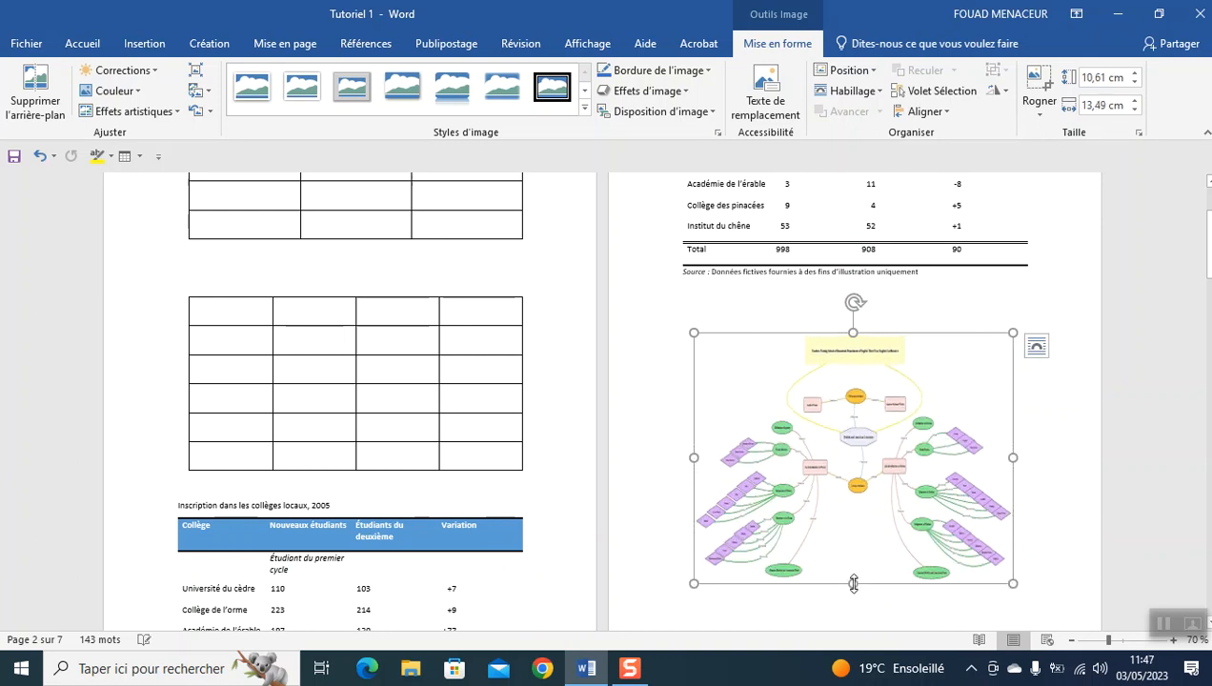
Preview recolouring on the concept map picture, leave its colours as they are, and apply the dark glowing-outline artistic effect
{"action": "left_click", "coordinate": [138, 91]}
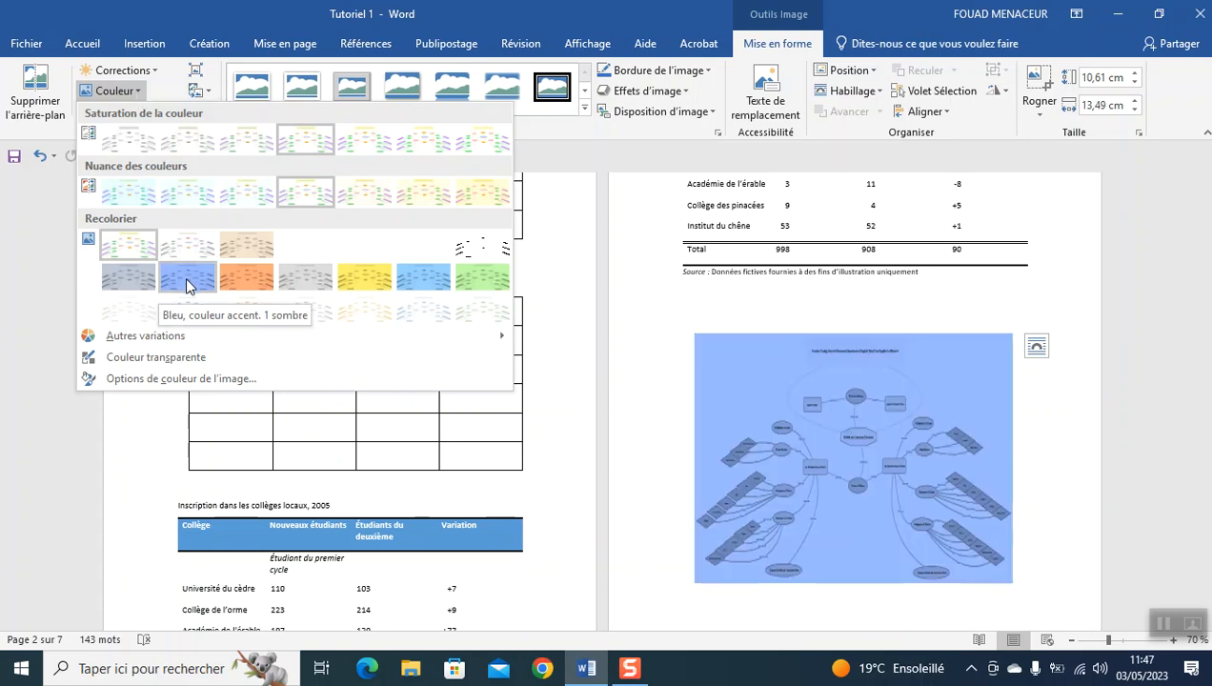
{"action": "left_click", "coordinate": [143, 89]}
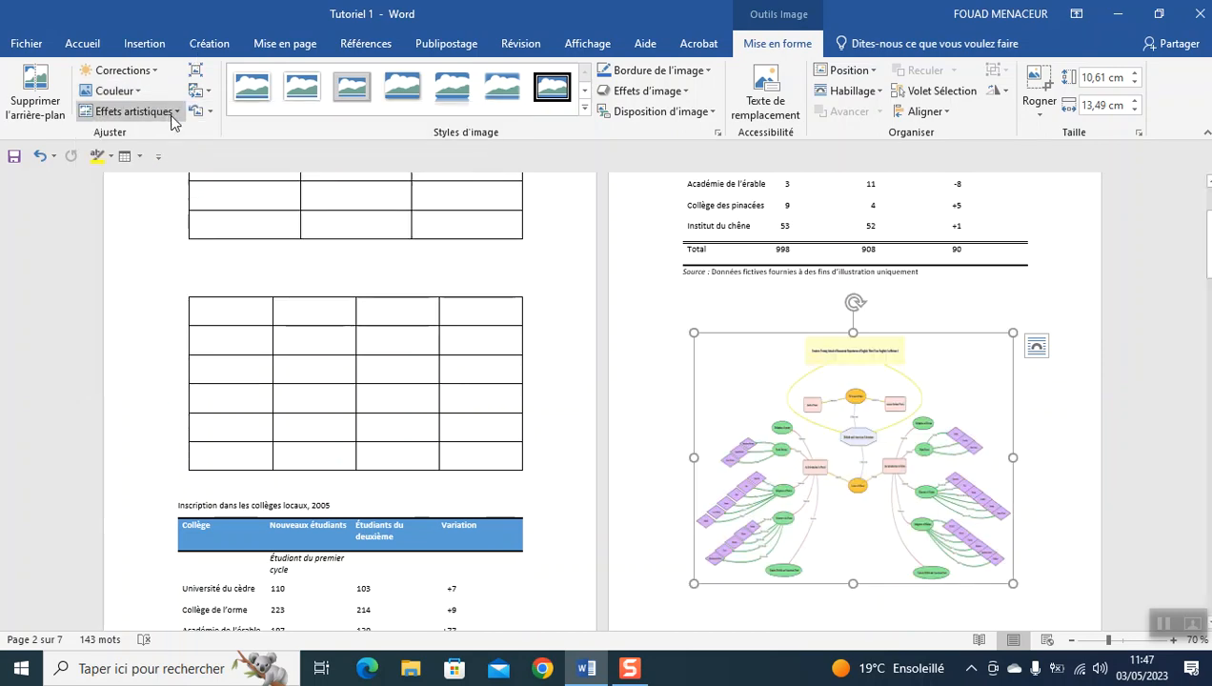
{"action": "left_click", "coordinate": [171, 113]}
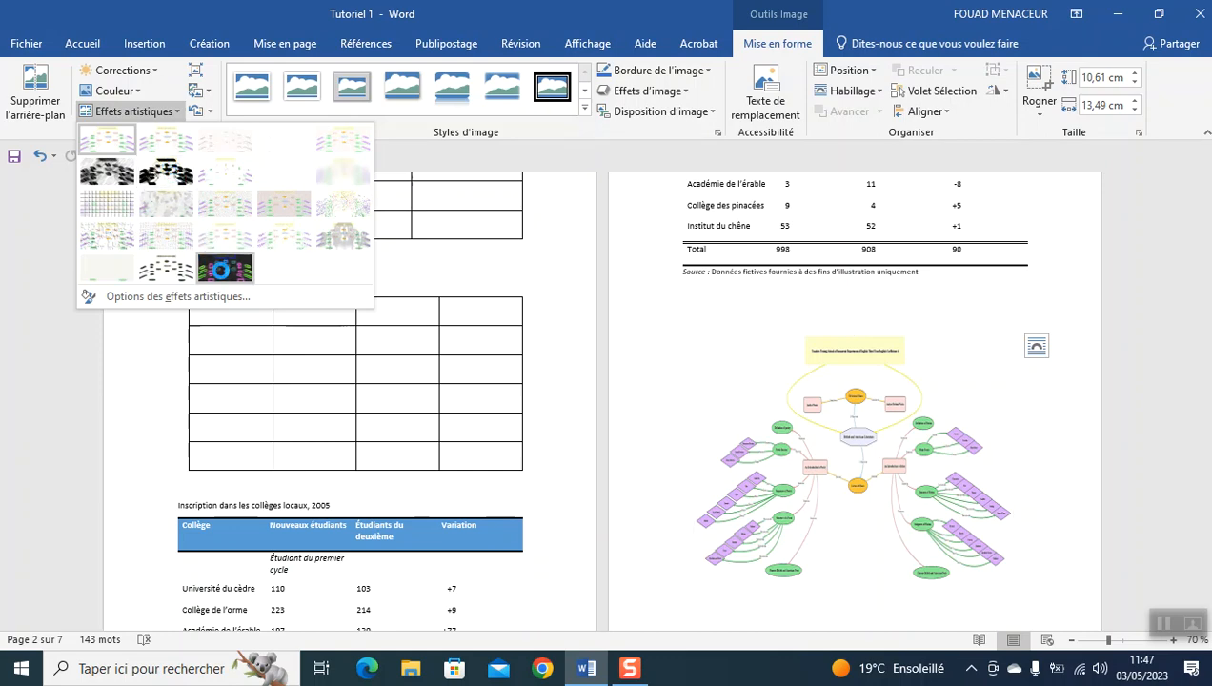
{"action": "left_click", "coordinate": [224, 276]}
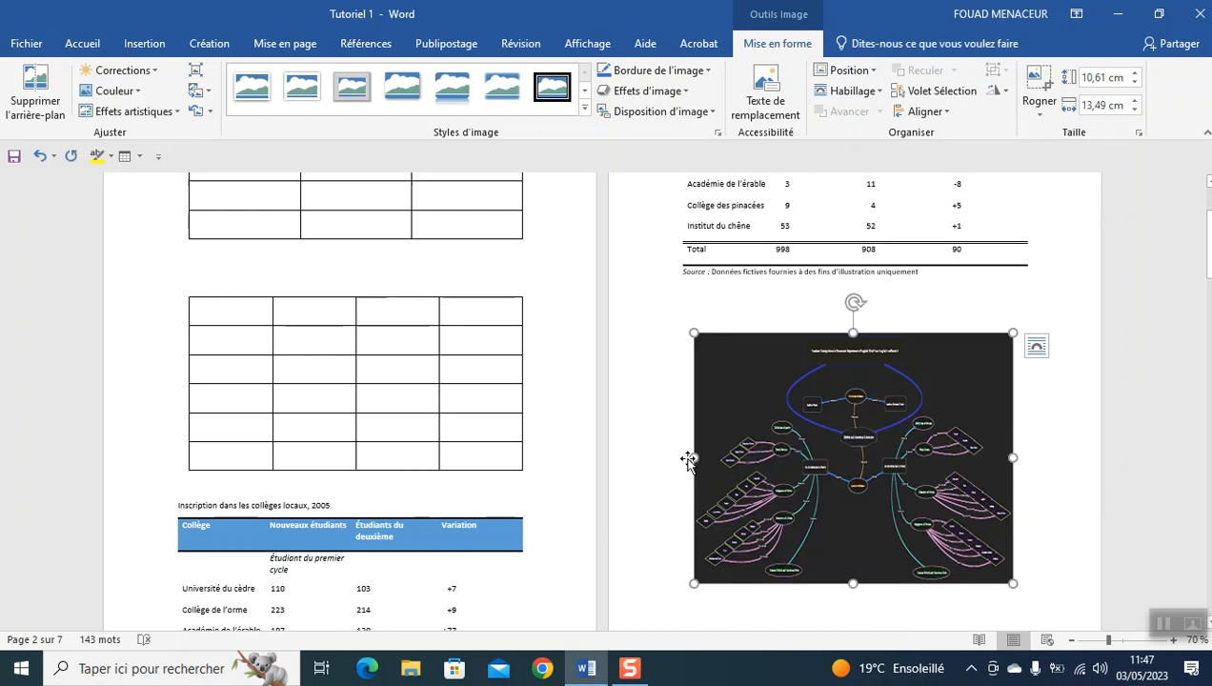
{"action": "left_click", "coordinate": [204, 91]}
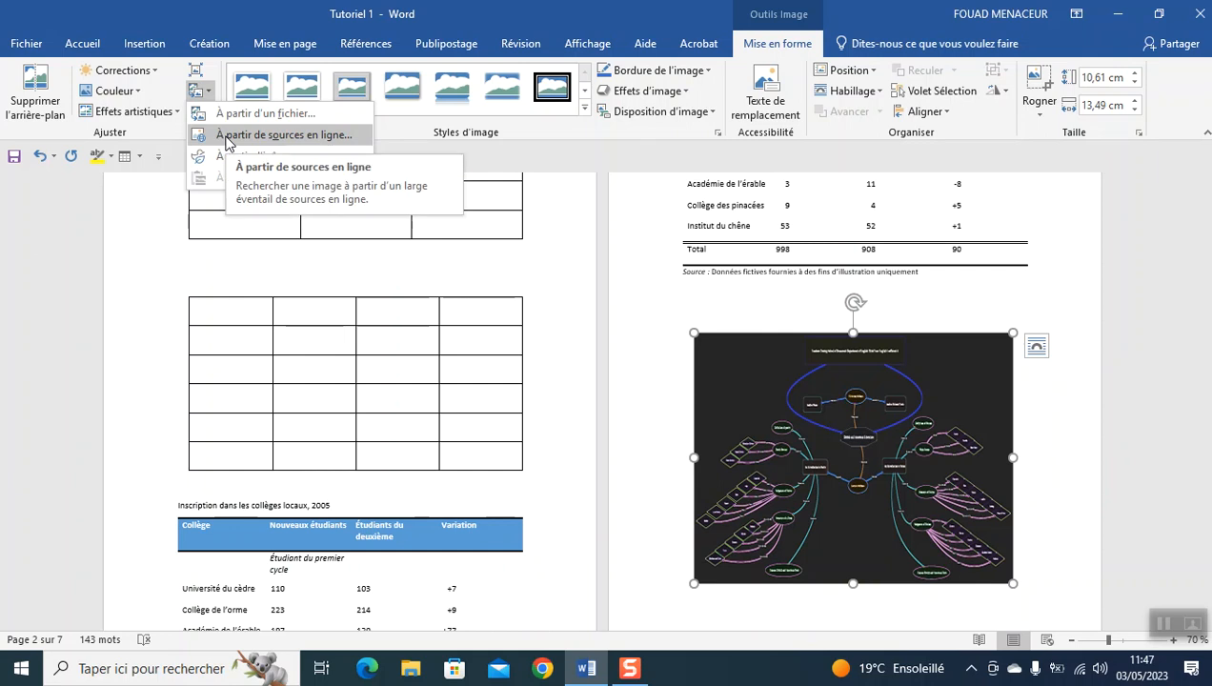
{"action": "left_click", "coordinate": [201, 91]}
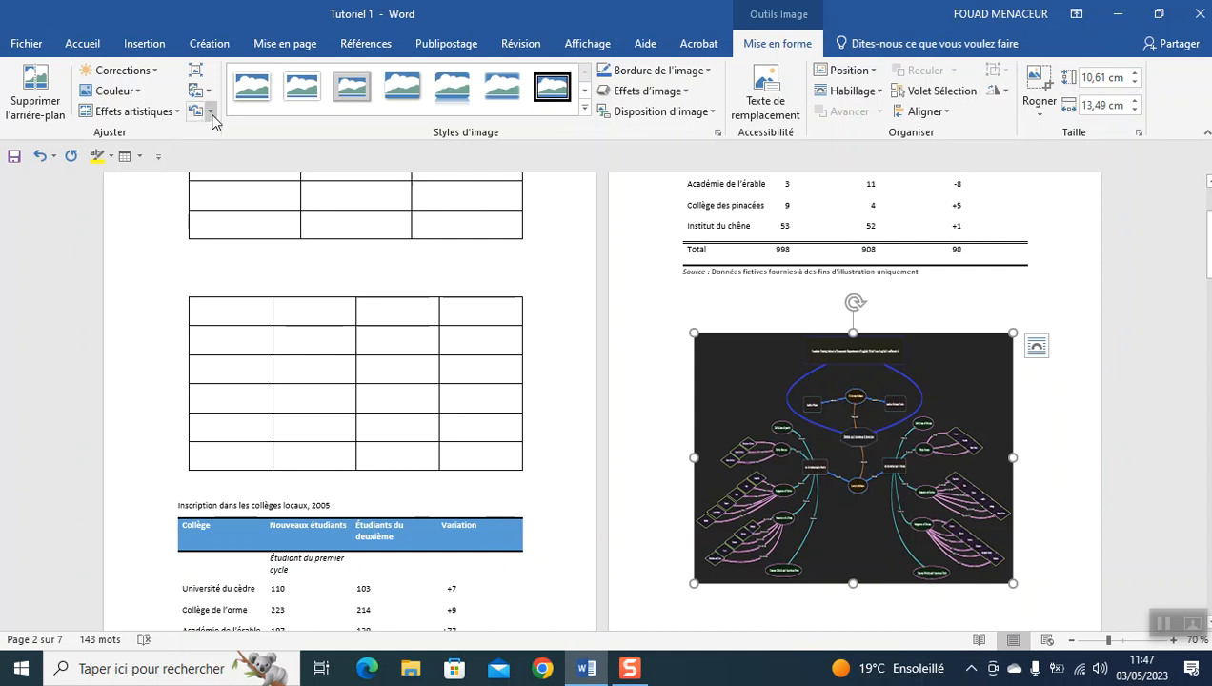
{"action": "left_click", "coordinate": [210, 112]}
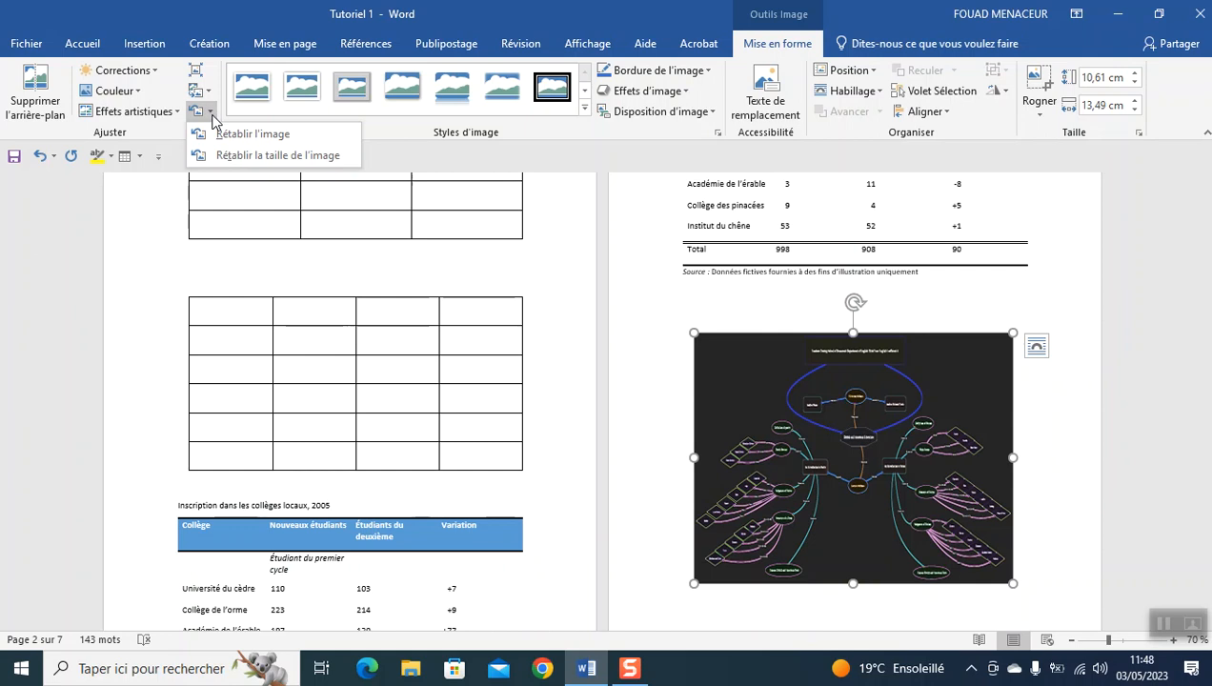
{"action": "left_click", "coordinate": [447, 138]}
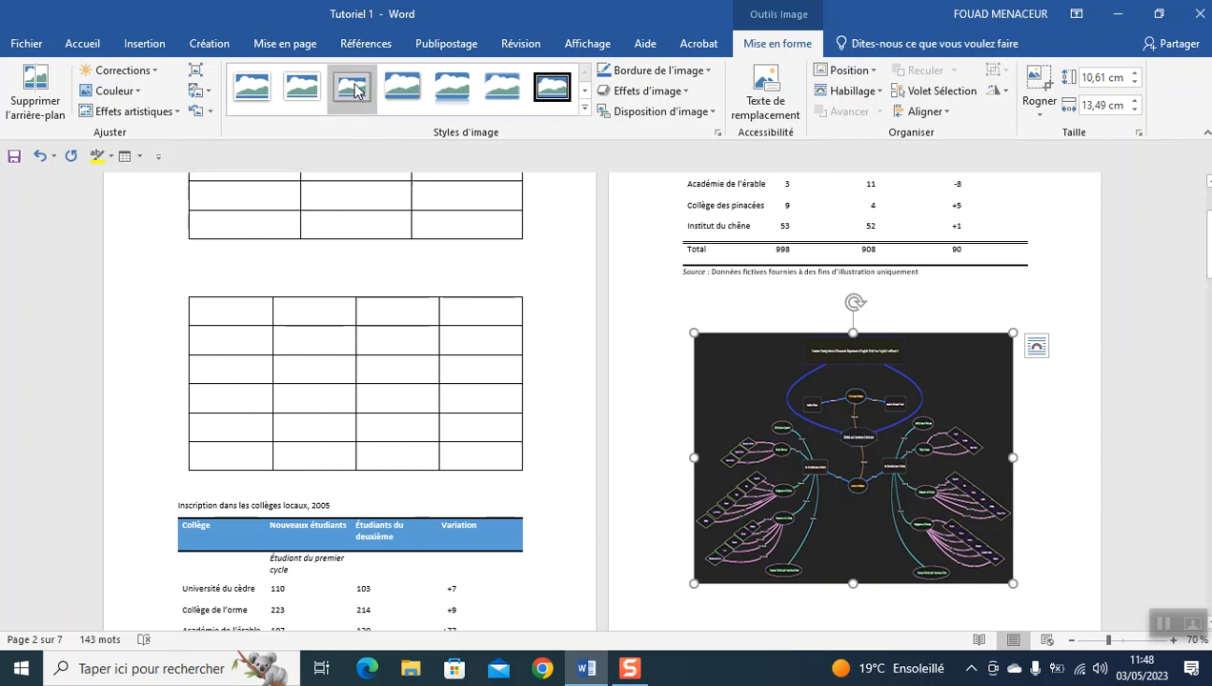
Try the reflected rounded rectangle, white framed and drop-shadow rectangle picture styles on the concept map picture
{"action": "left_click", "coordinate": [452, 103]}
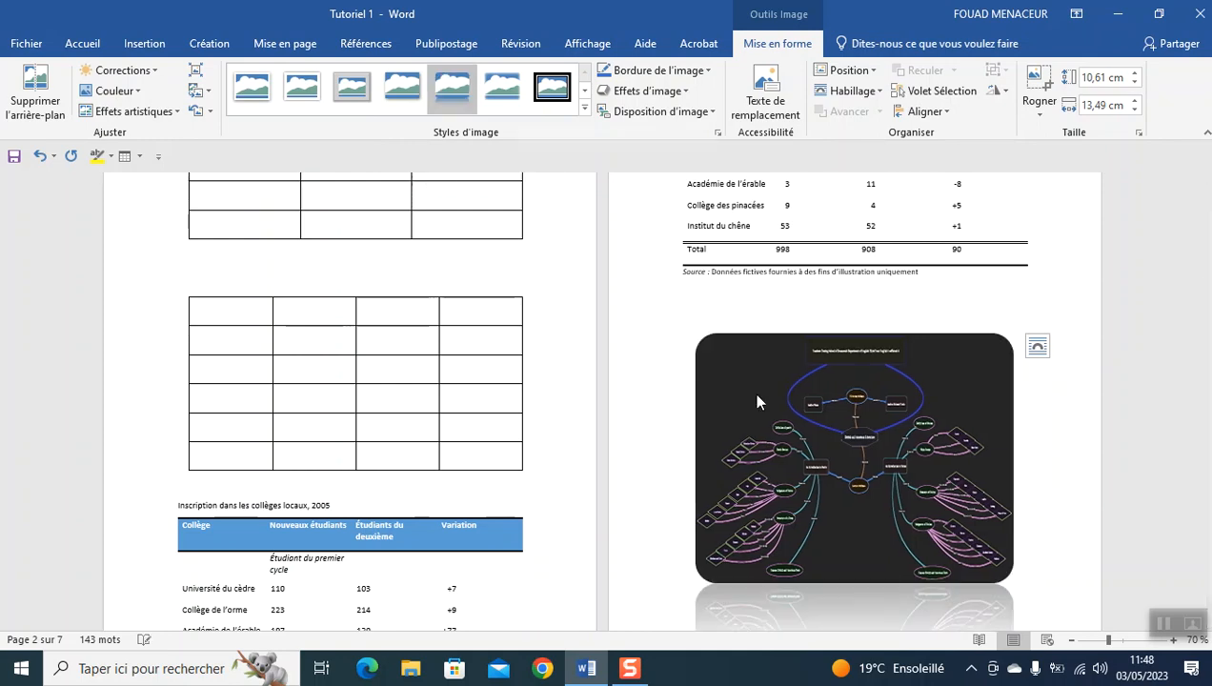
{"action": "scroll", "coordinate": [825, 493], "scroll_direction": "up", "scroll_amount": 1}
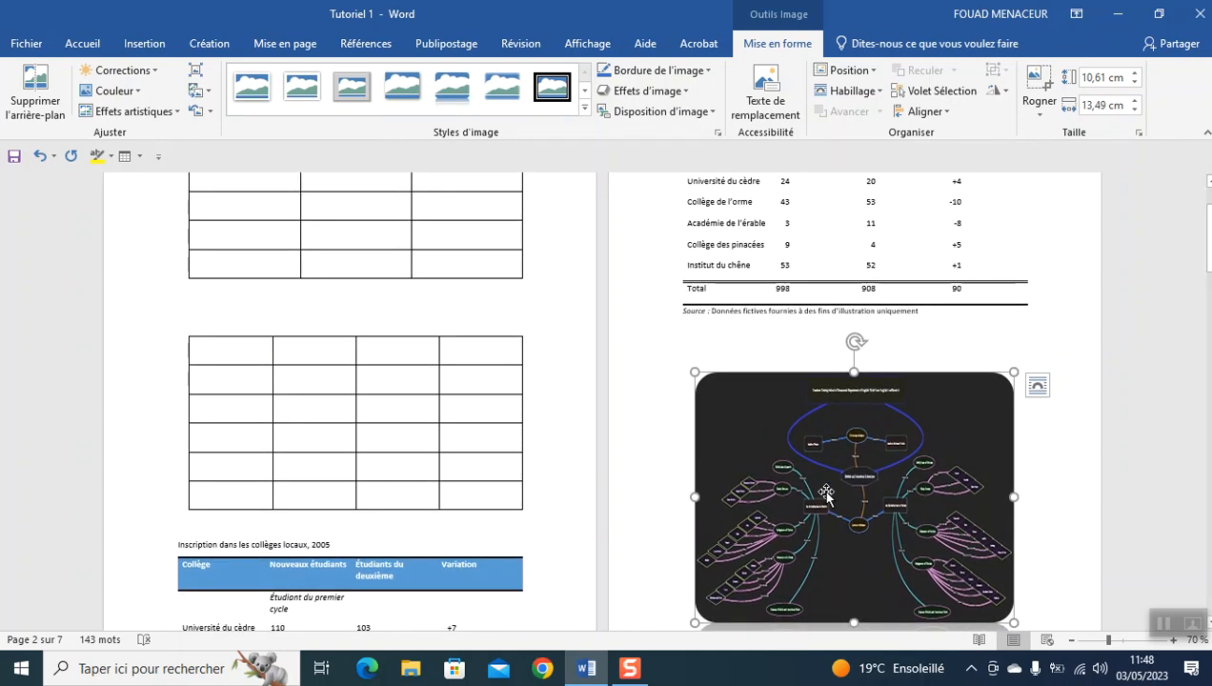
{"action": "scroll", "coordinate": [825, 493], "scroll_direction": "down", "scroll_amount": 3}
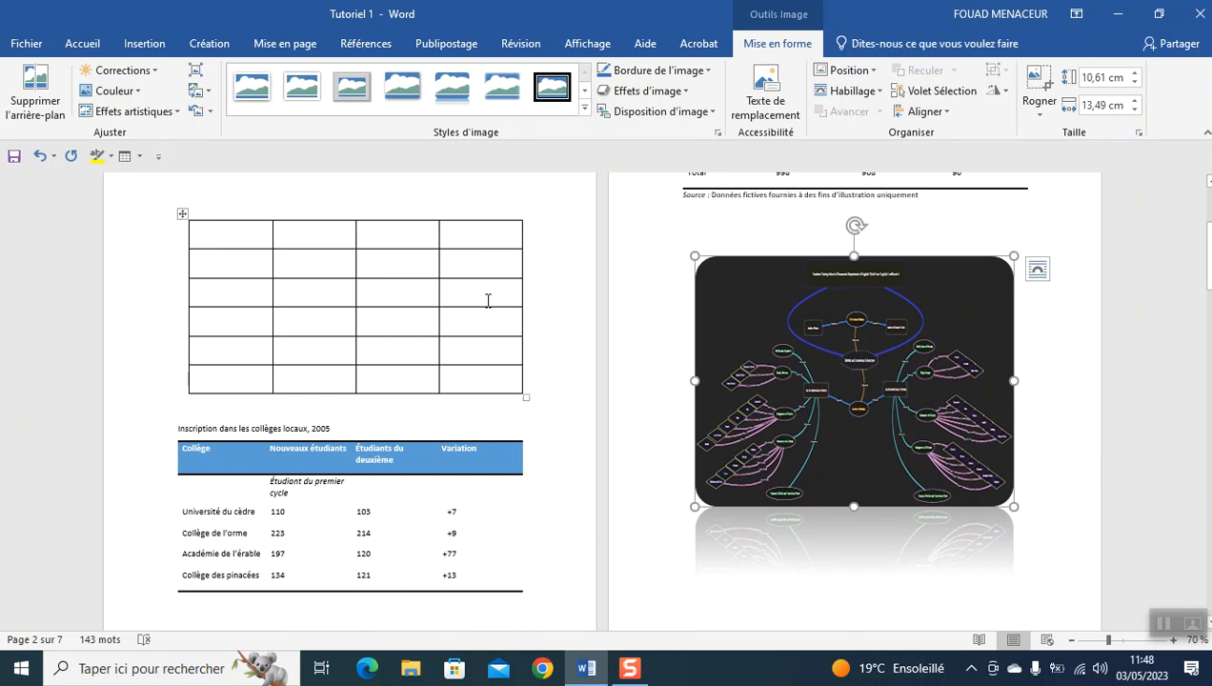
{"action": "left_click", "coordinate": [310, 92]}
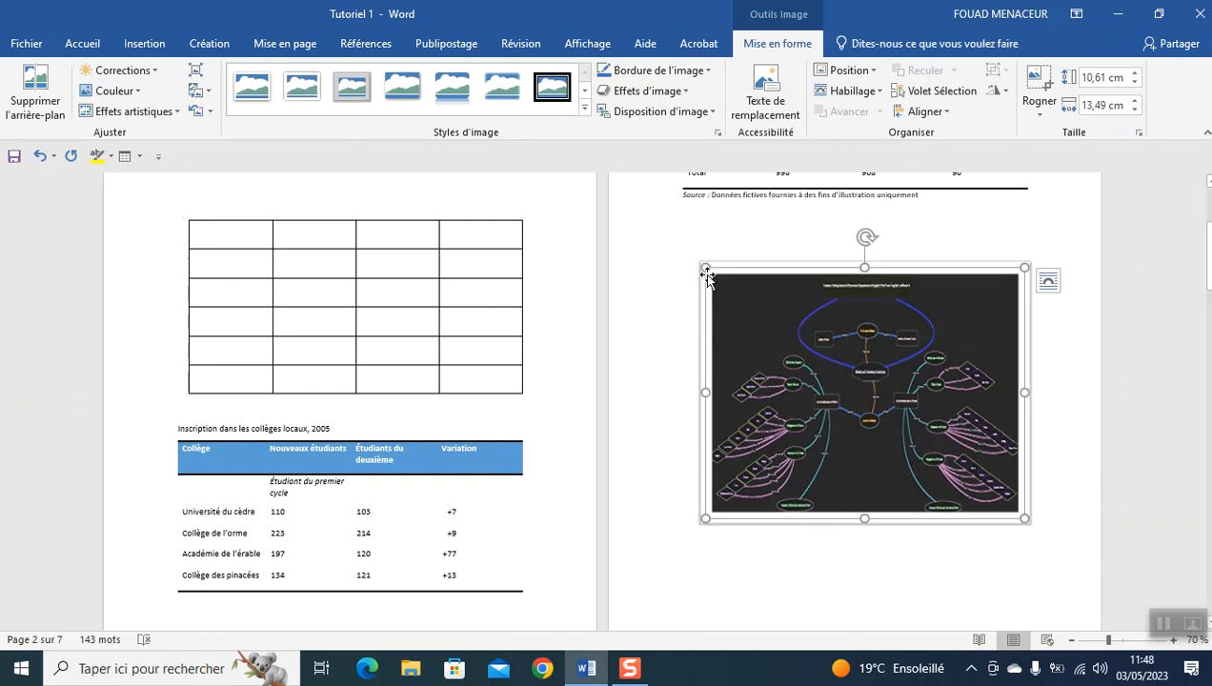
{"action": "left_click", "coordinate": [394, 99]}
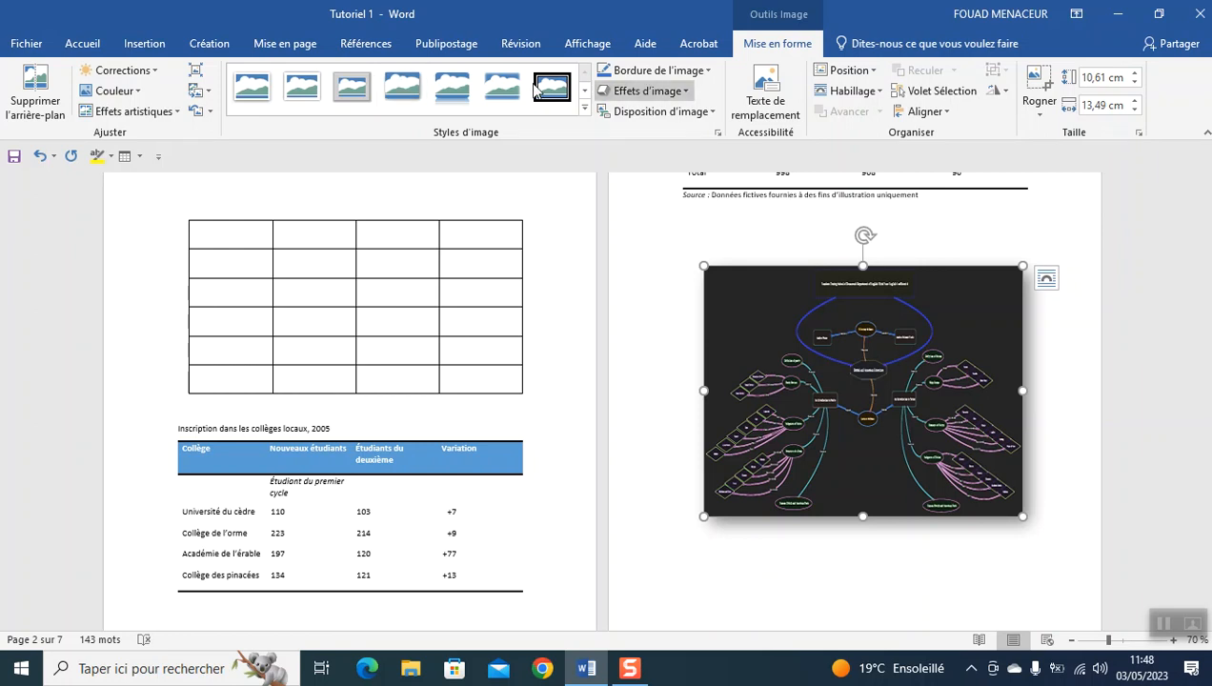
Apply the picture style "Oval en biseau, noir" to the concept map picture and locate it on page 3
{"action": "left_click", "coordinate": [583, 107]}
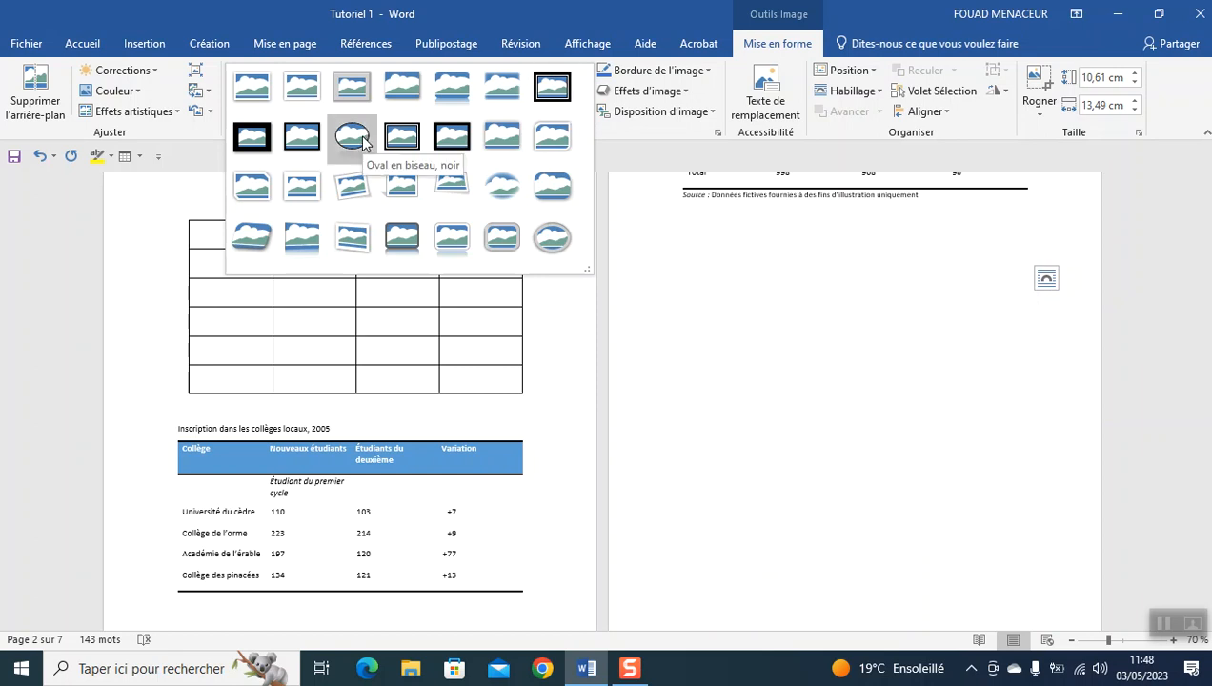
{"action": "left_click", "coordinate": [360, 134]}
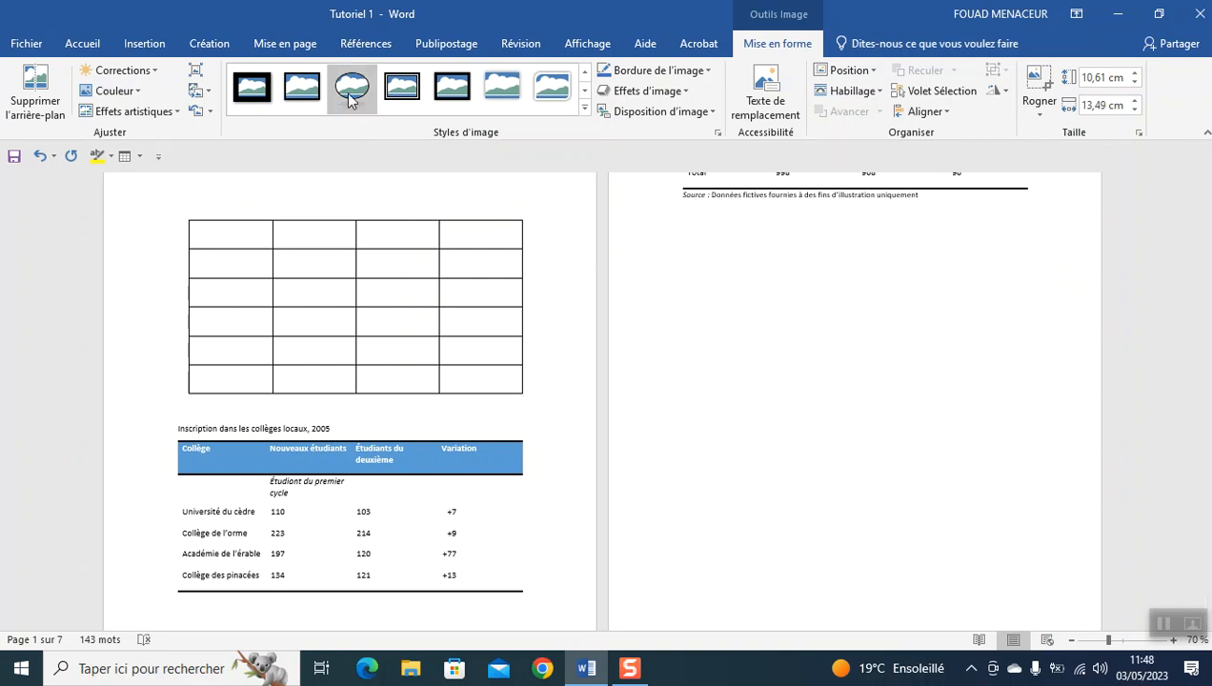
{"action": "scroll", "coordinate": [516, 302], "scroll_direction": "down", "scroll_amount": 3}
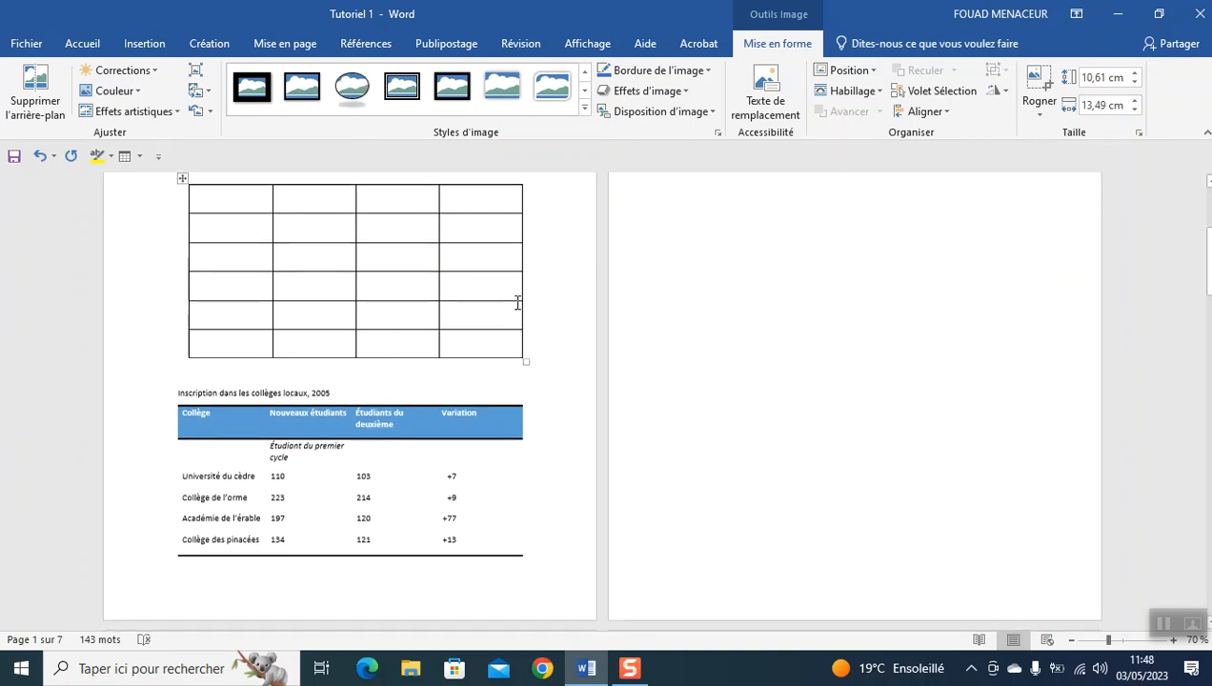
{"action": "scroll", "coordinate": [516, 303], "scroll_direction": "down", "scroll_amount": 5}
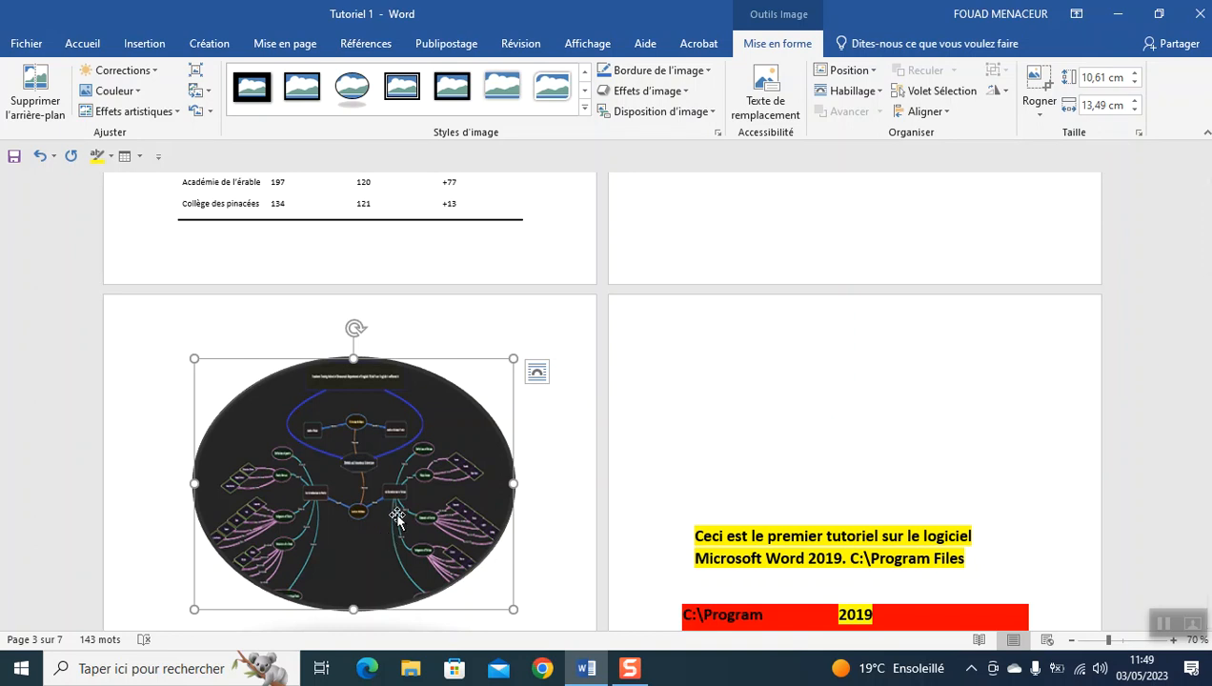
Try a white border on the concept map picture, and set its outline to Sans contour
{"action": "left_click", "coordinate": [707, 70]}
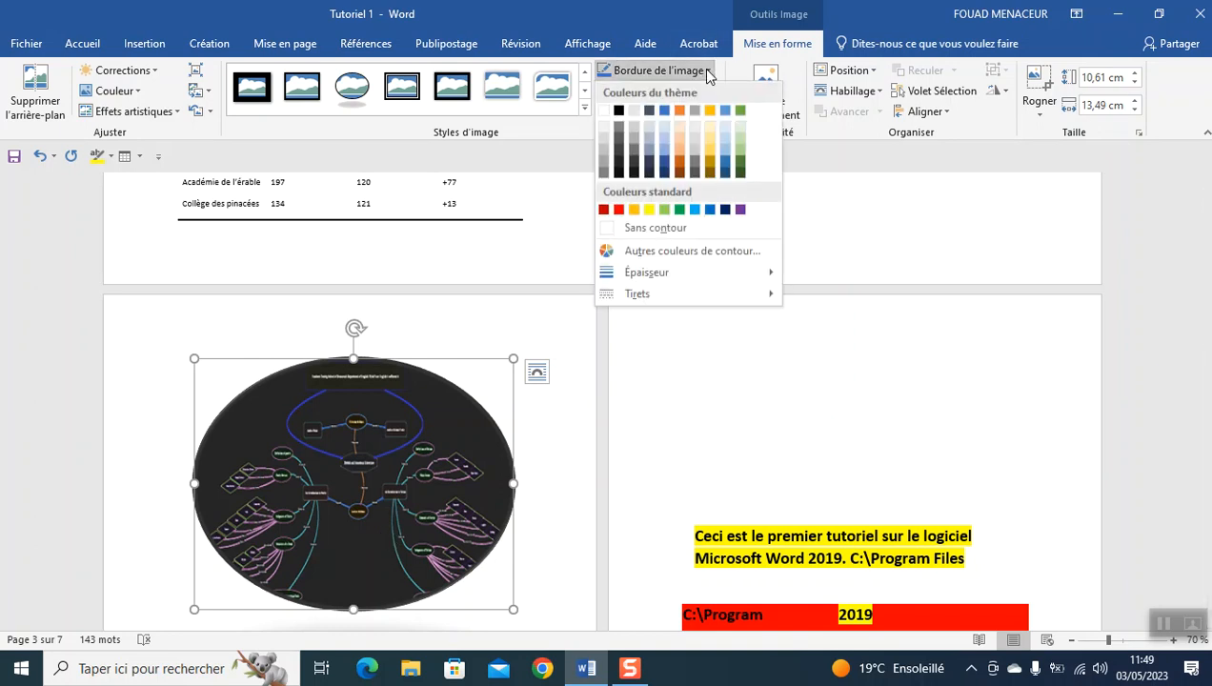
{"action": "left_click", "coordinate": [608, 117]}
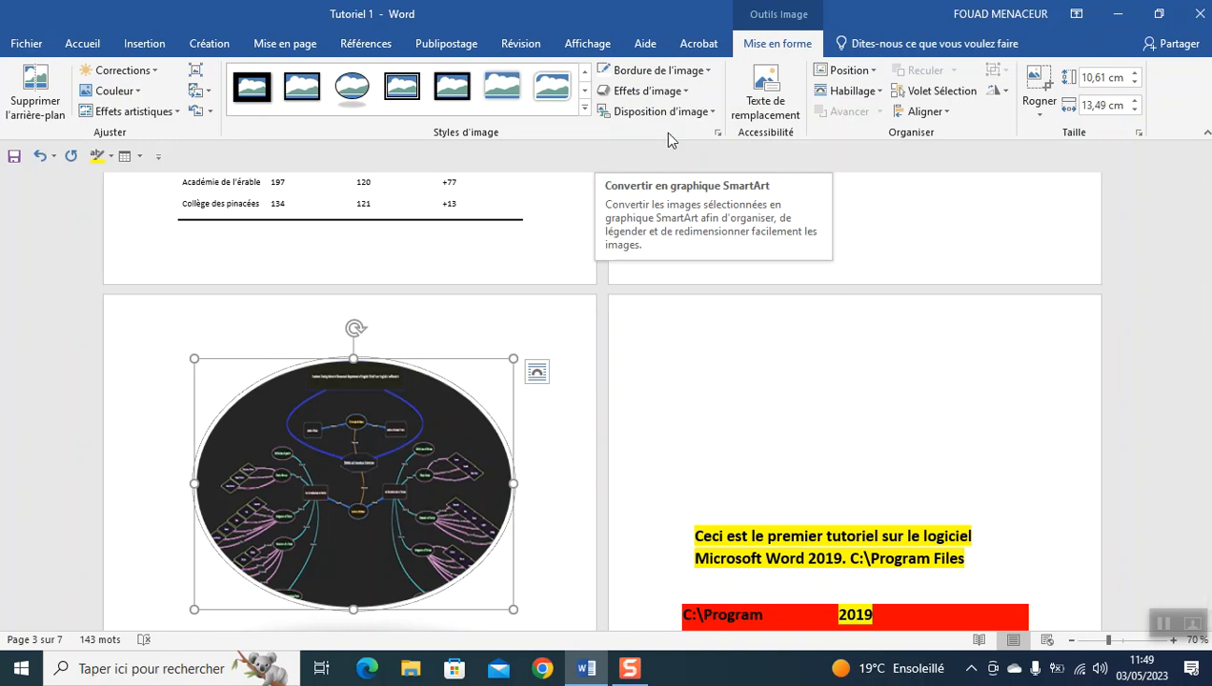
{"action": "left_click", "coordinate": [707, 72]}
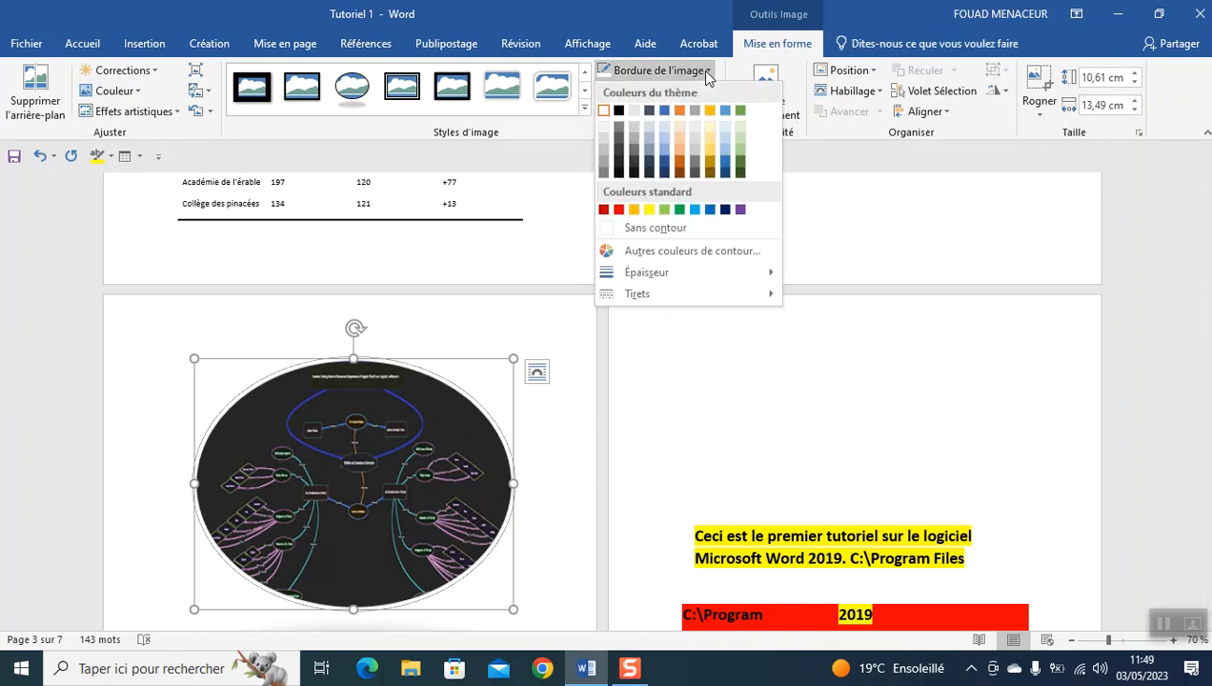
{"action": "left_click", "coordinate": [647, 237]}
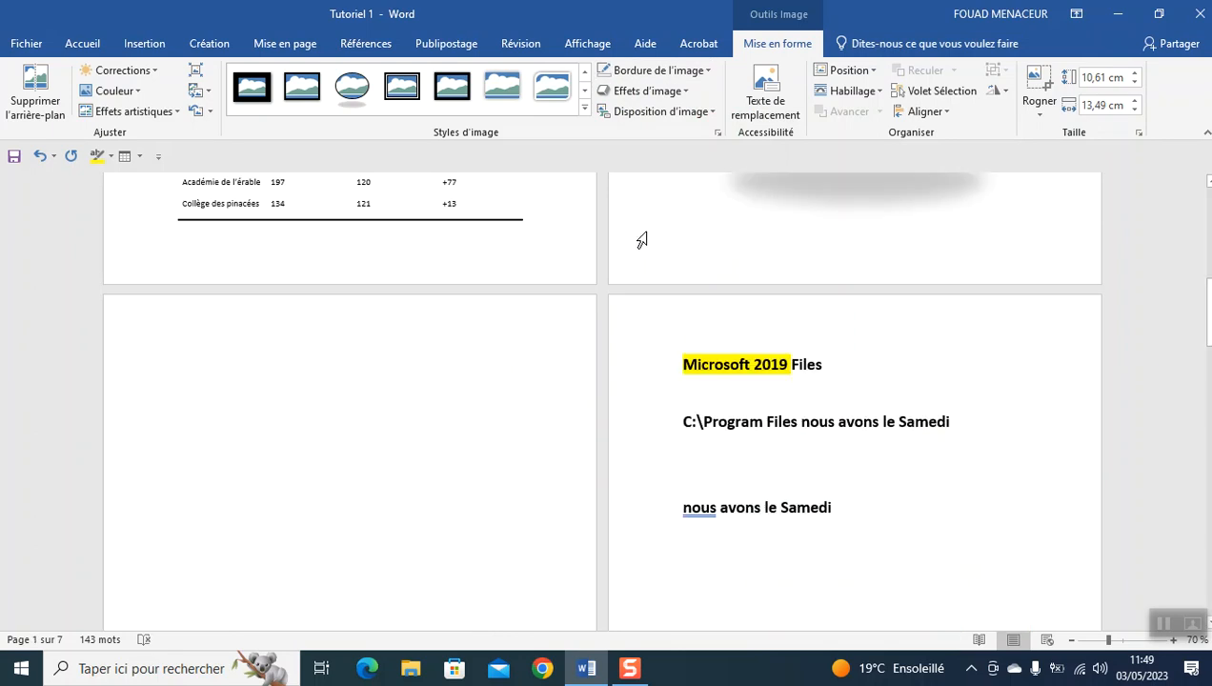
{"action": "scroll", "coordinate": [641, 240], "scroll_direction": "up", "scroll_amount": 3}
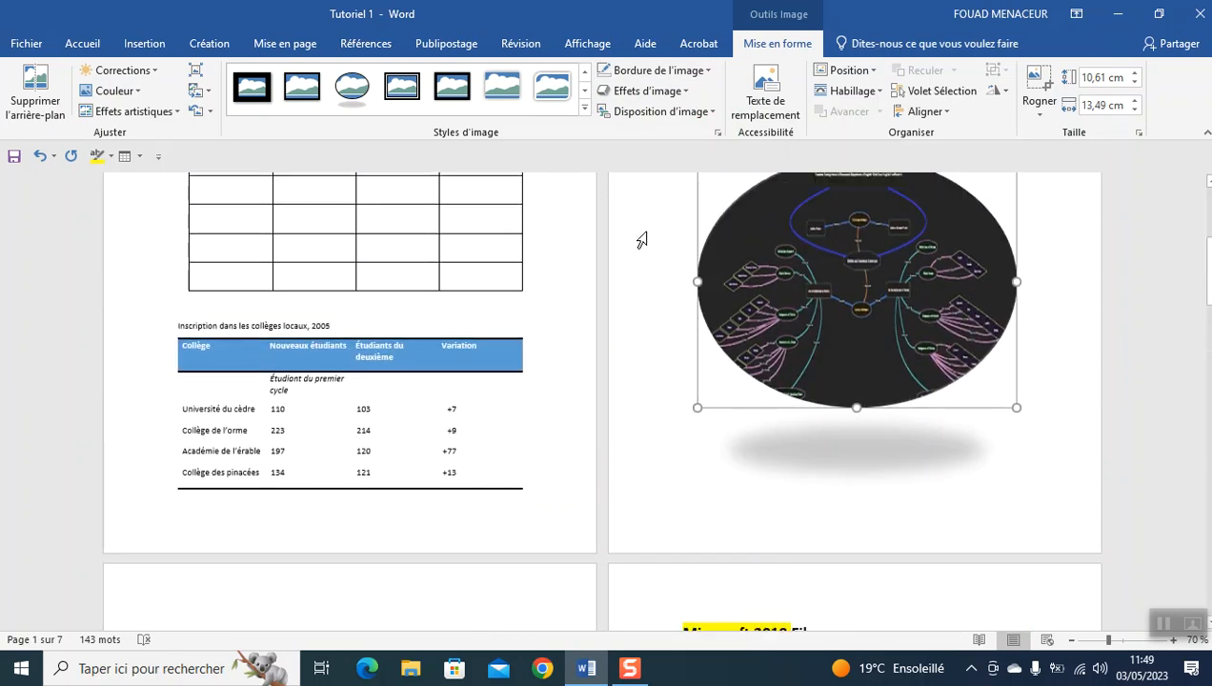
Apply the first outer shadow preset from the Externe group to the concept map picture
{"action": "left_click", "coordinate": [683, 92]}
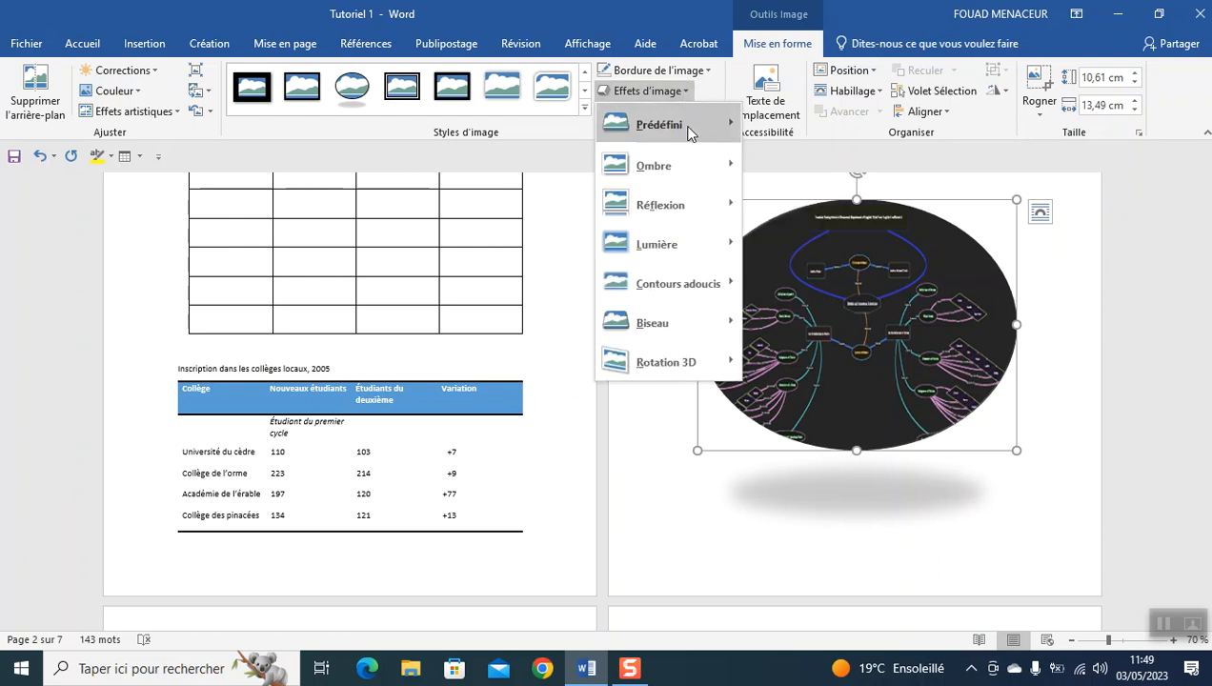
{"action": "mouse_move", "coordinate": [684, 180]}
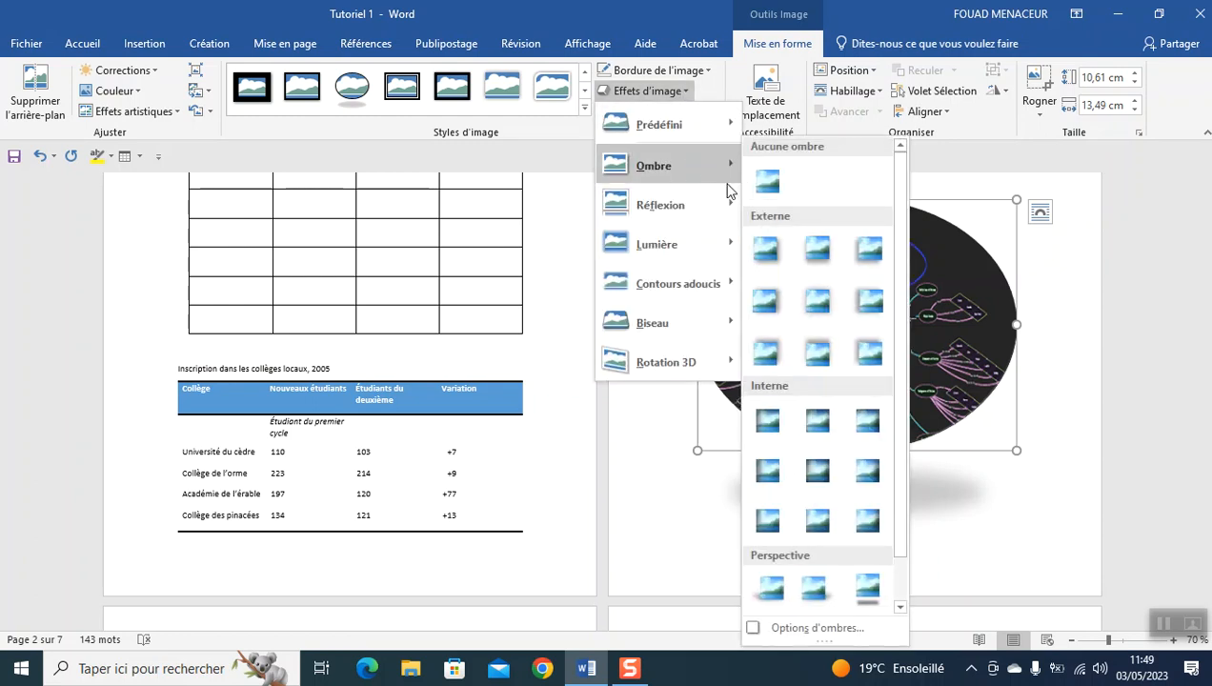
{"action": "left_click", "coordinate": [766, 250]}
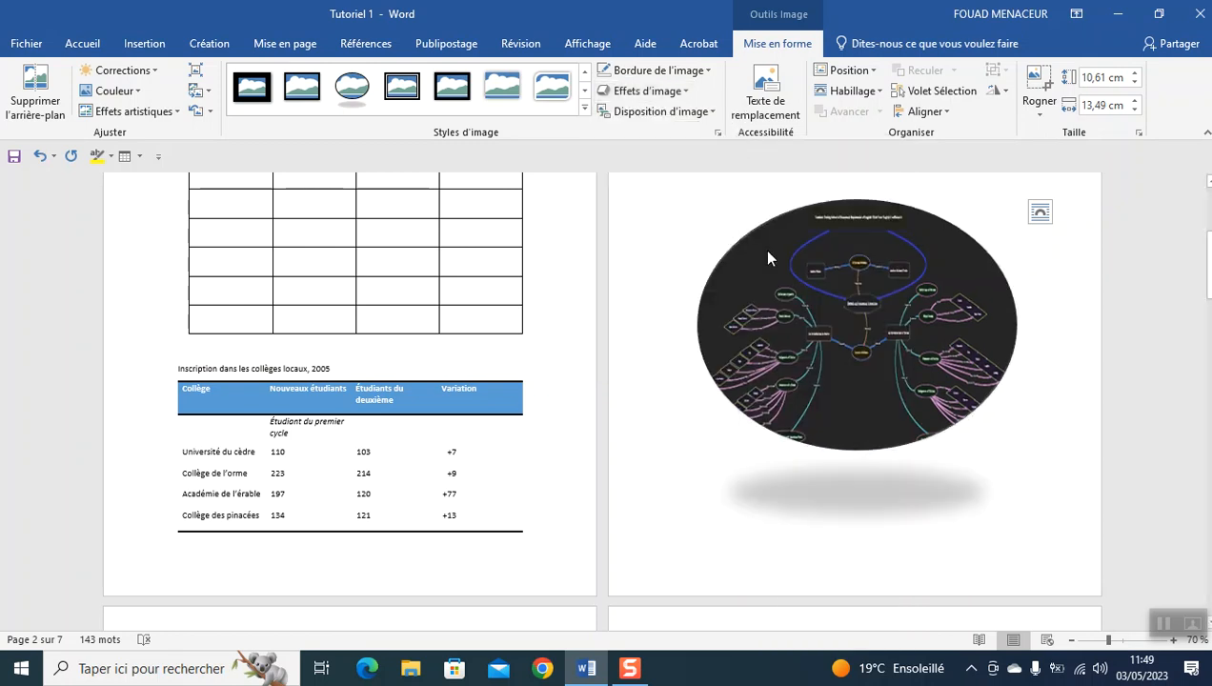
Examine the SmartArt picture layouts offered for the concept map picture without applying one
{"action": "left_click", "coordinate": [684, 92]}
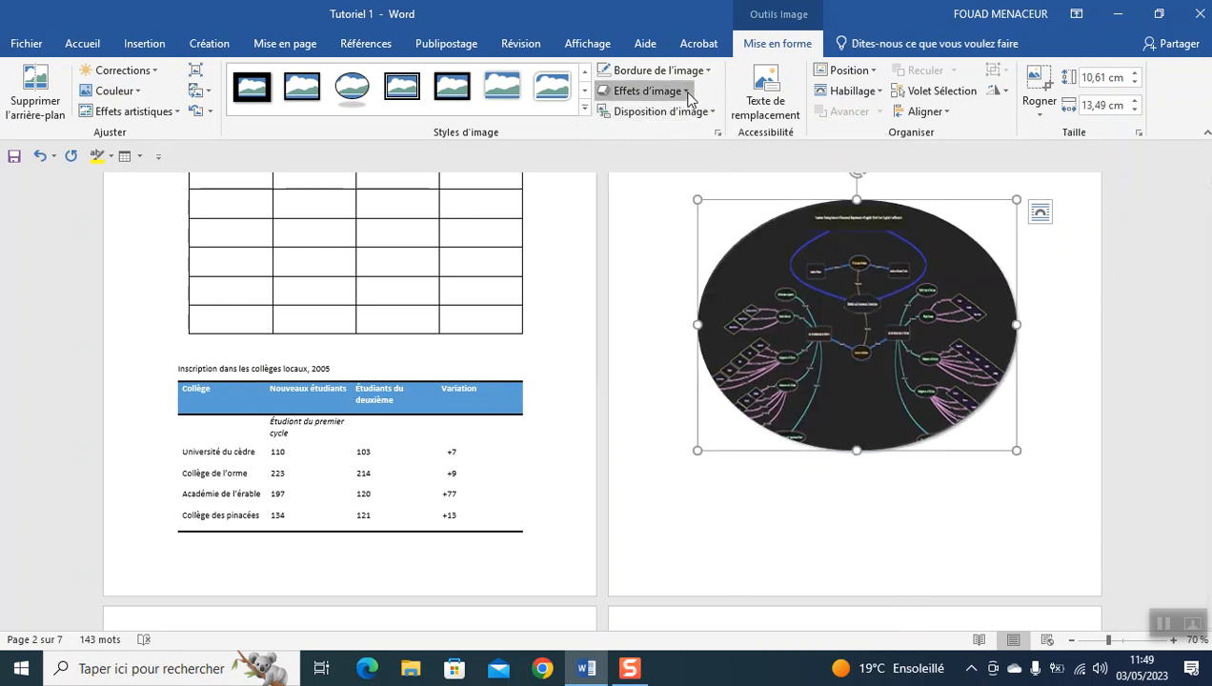
{"action": "left_click", "coordinate": [688, 99]}
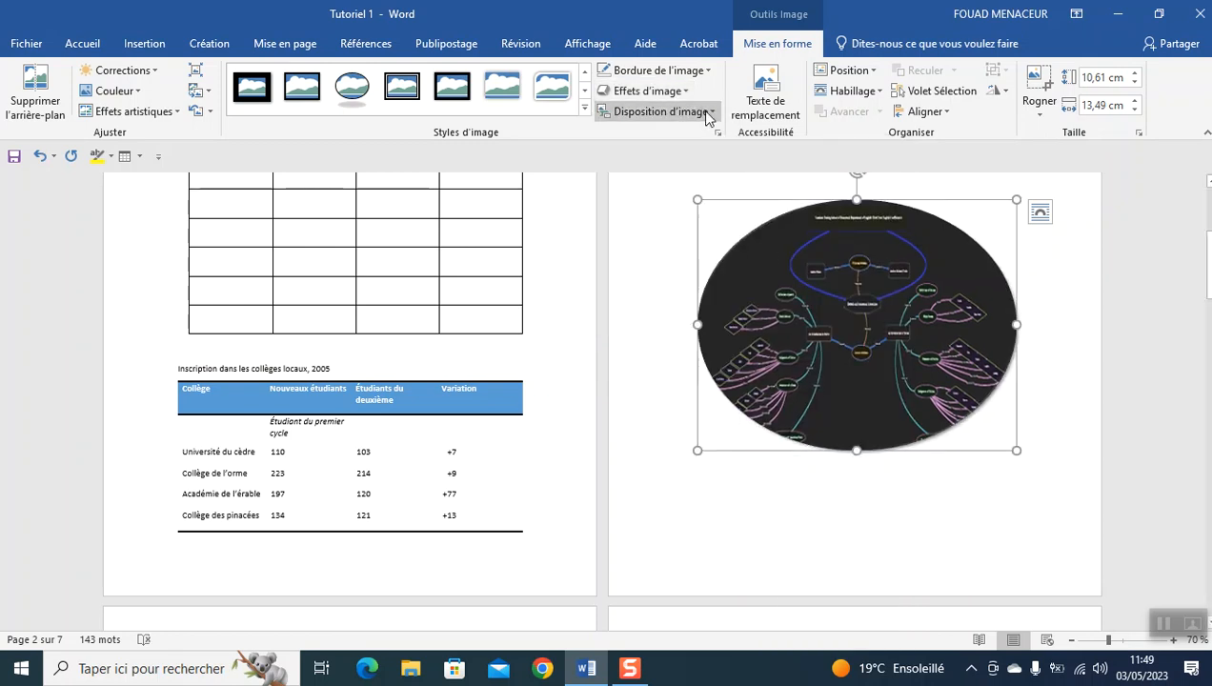
{"action": "left_click", "coordinate": [706, 113]}
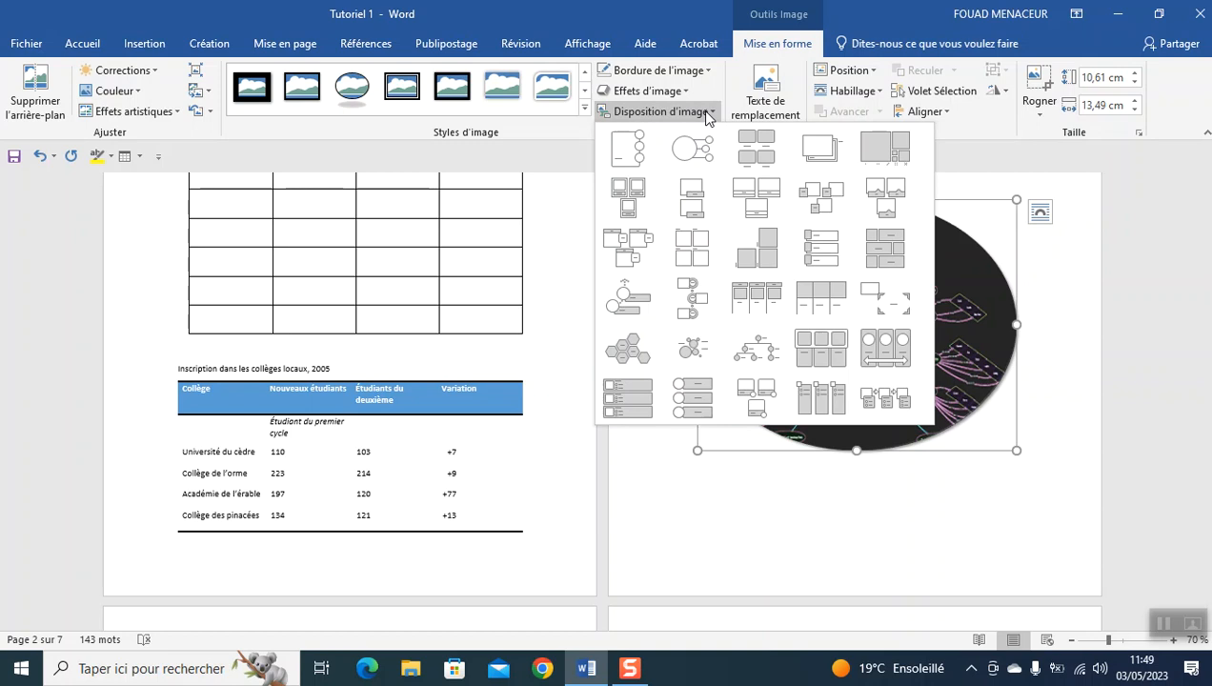
{"action": "left_click", "coordinate": [706, 112]}
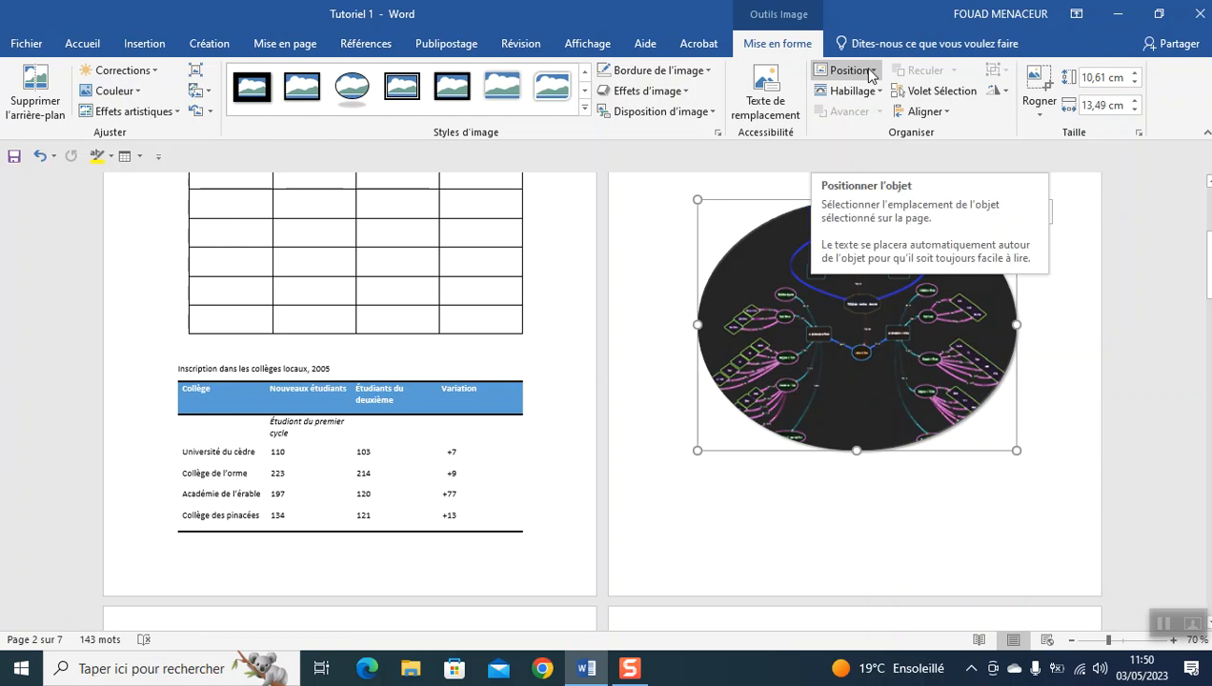
Position the concept map picture in the upper-right corner of its page with text wrapping
{"action": "left_click", "coordinate": [869, 73]}
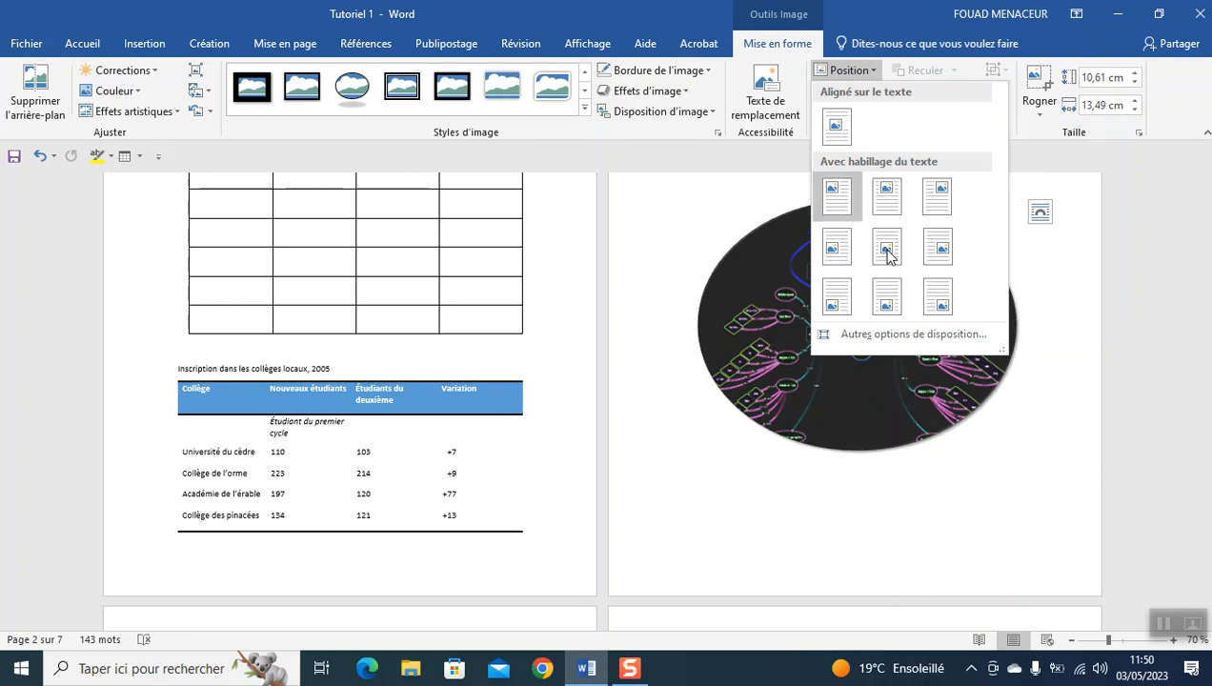
{"action": "left_click", "coordinate": [938, 193]}
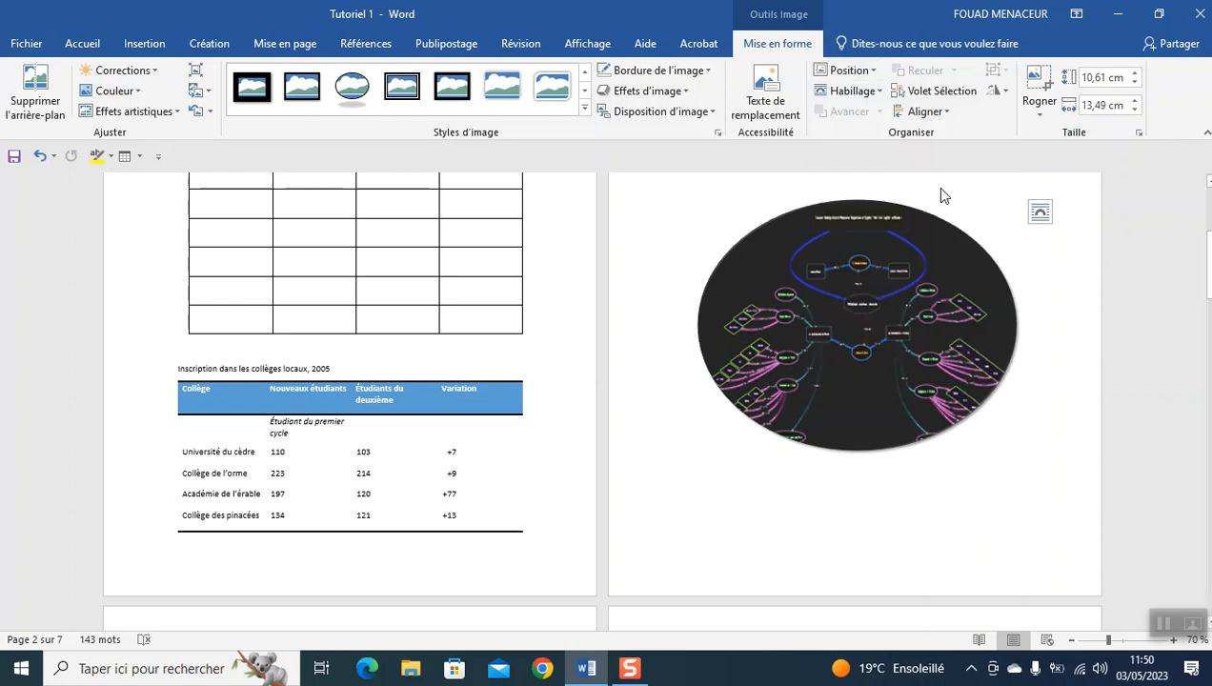
{"action": "left_click", "coordinate": [1039, 224]}
{"action": "scroll", "coordinate": [916, 409], "scroll_direction": "up", "scroll_amount": 3}
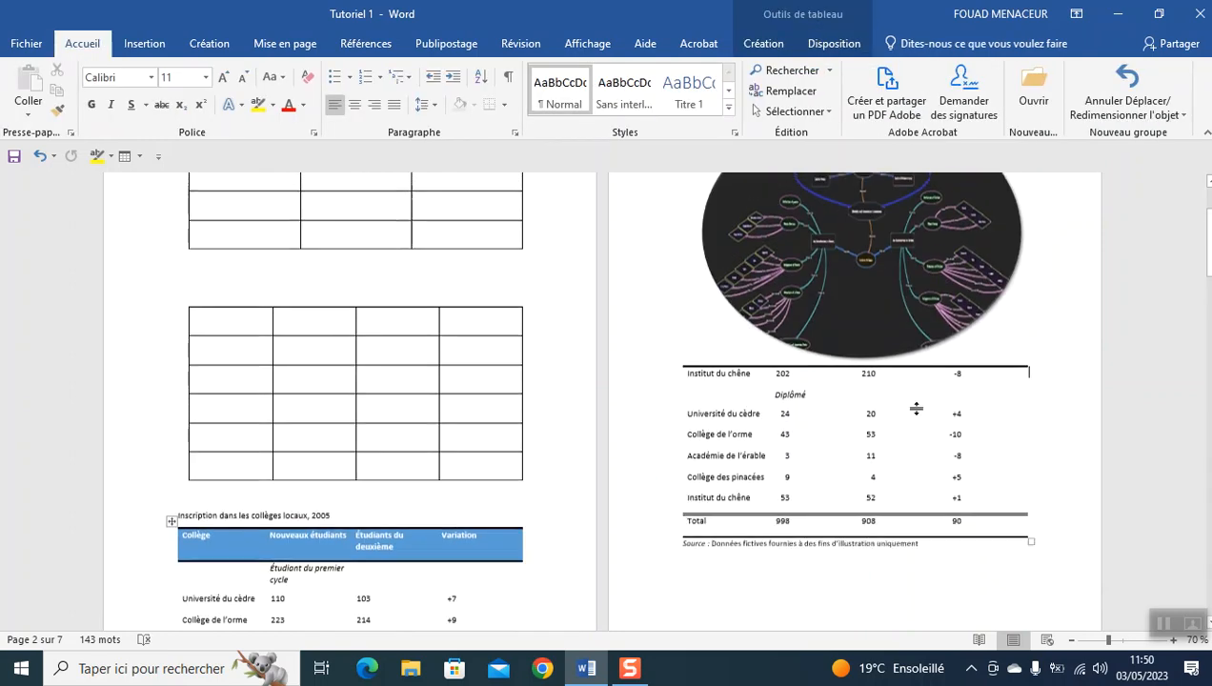
{"action": "scroll", "coordinate": [916, 409], "scroll_direction": "up", "scroll_amount": 3}
Shrink the concept map picture to about 7.73 cm high and 9.83 cm wide and centre it above the table on its page
{"action": "left_click", "coordinate": [916, 412]}
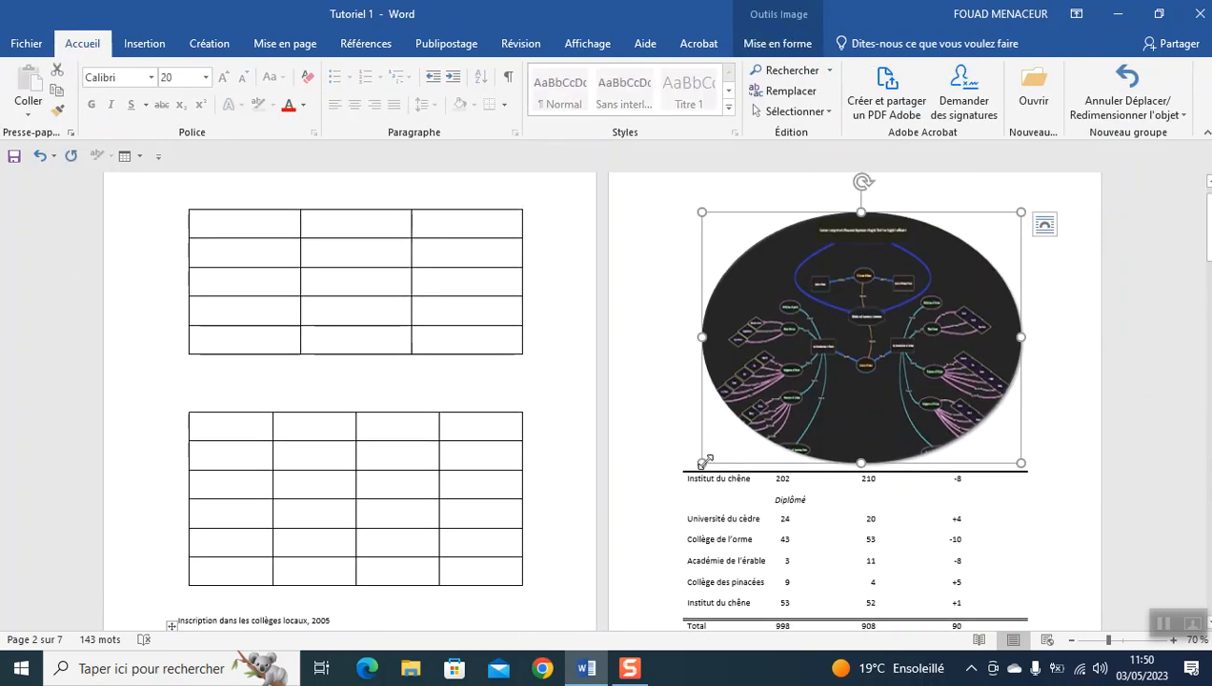
{"action": "left_click_drag", "start_coordinate": [709, 465], "coordinate": [790, 396]}
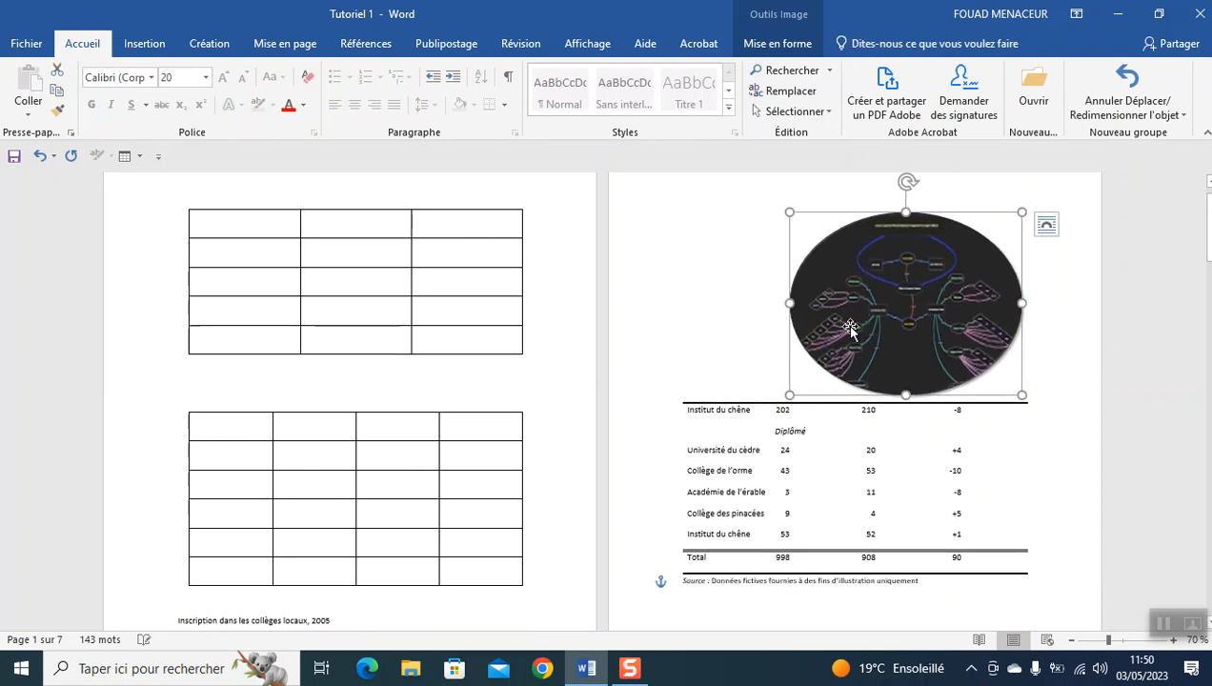
{"action": "mouse_move", "coordinate": [847, 327]}
{"action": "left_mouse_down"}
{"action": "mouse_move", "coordinate": [766, 326]}
{"action": "mouse_move", "coordinate": [829, 329]}
{"action": "left_mouse_up"}
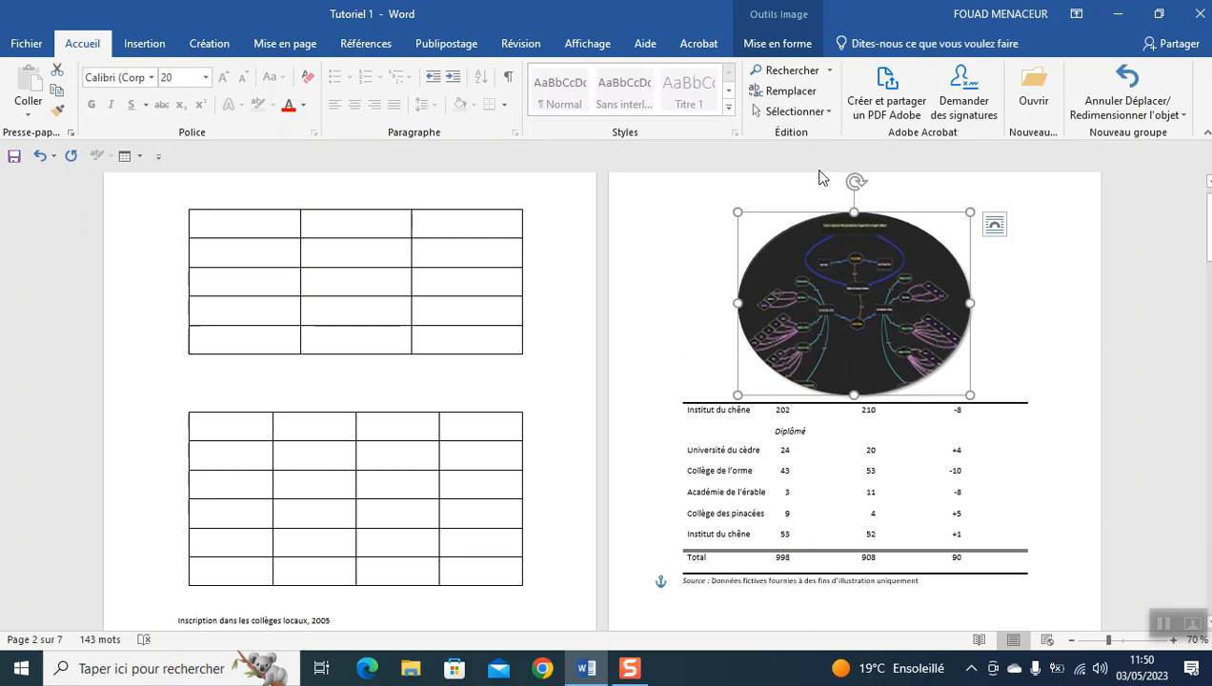
Set the text wrapping of the concept map picture to Encadré
{"action": "left_click", "coordinate": [787, 47]}
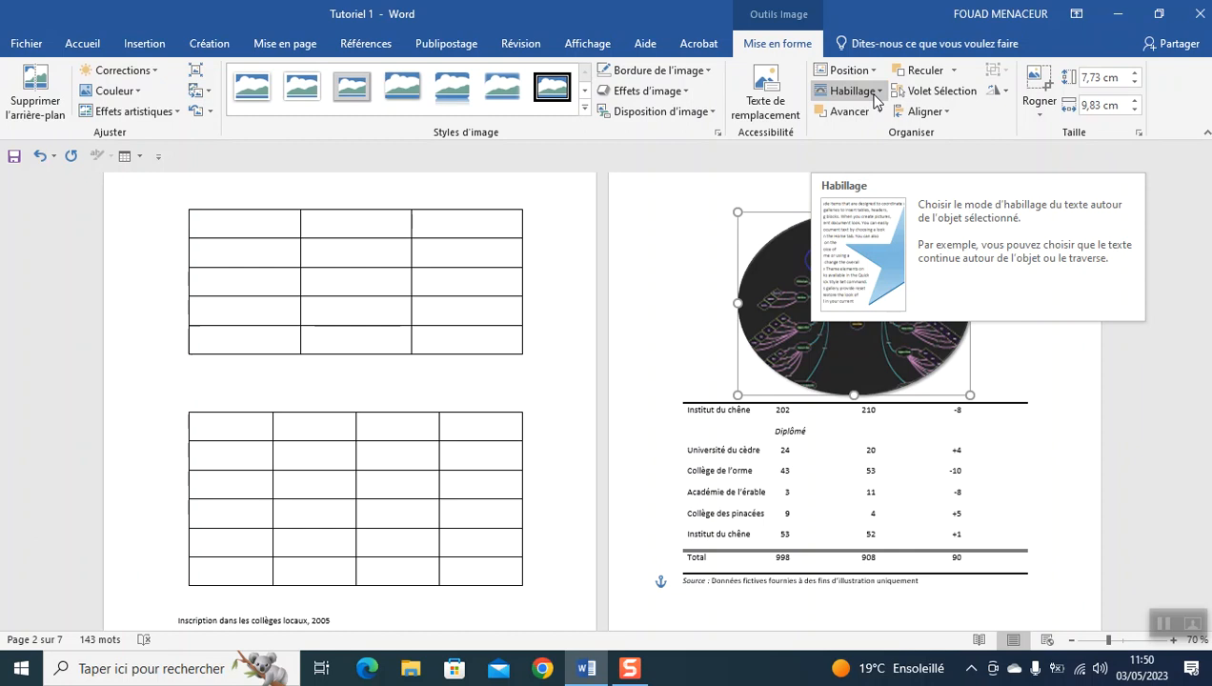
{"action": "left_click", "coordinate": [873, 95]}
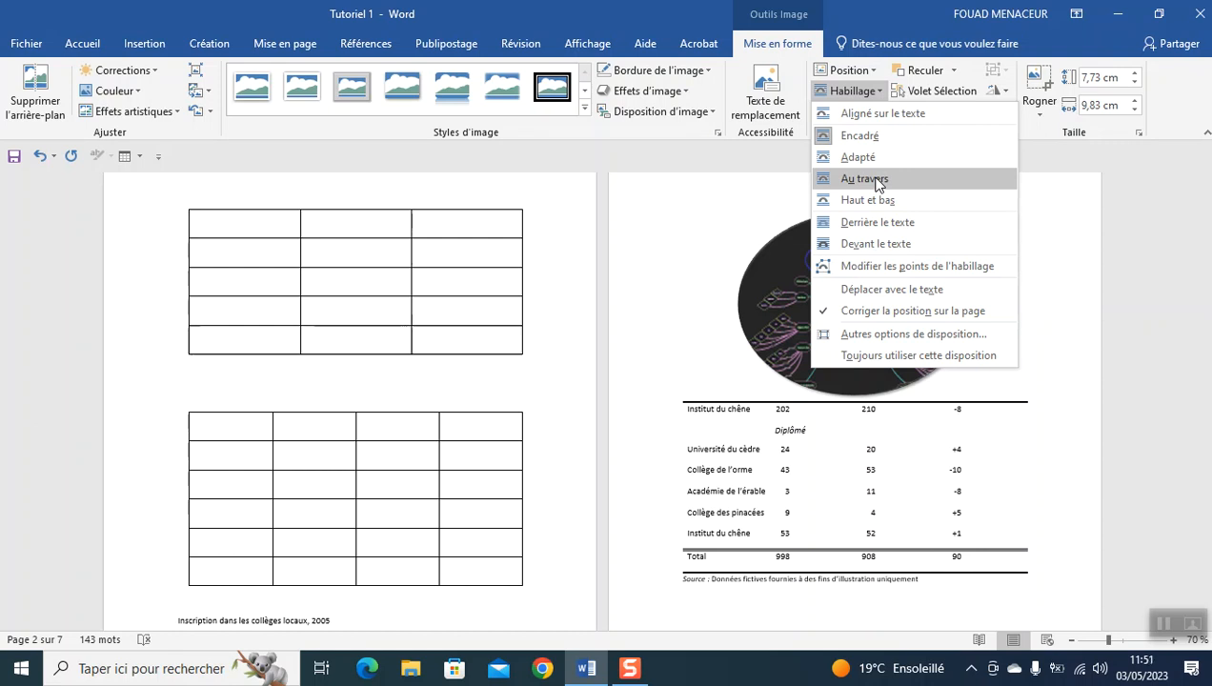
{"action": "left_click", "coordinate": [863, 138]}
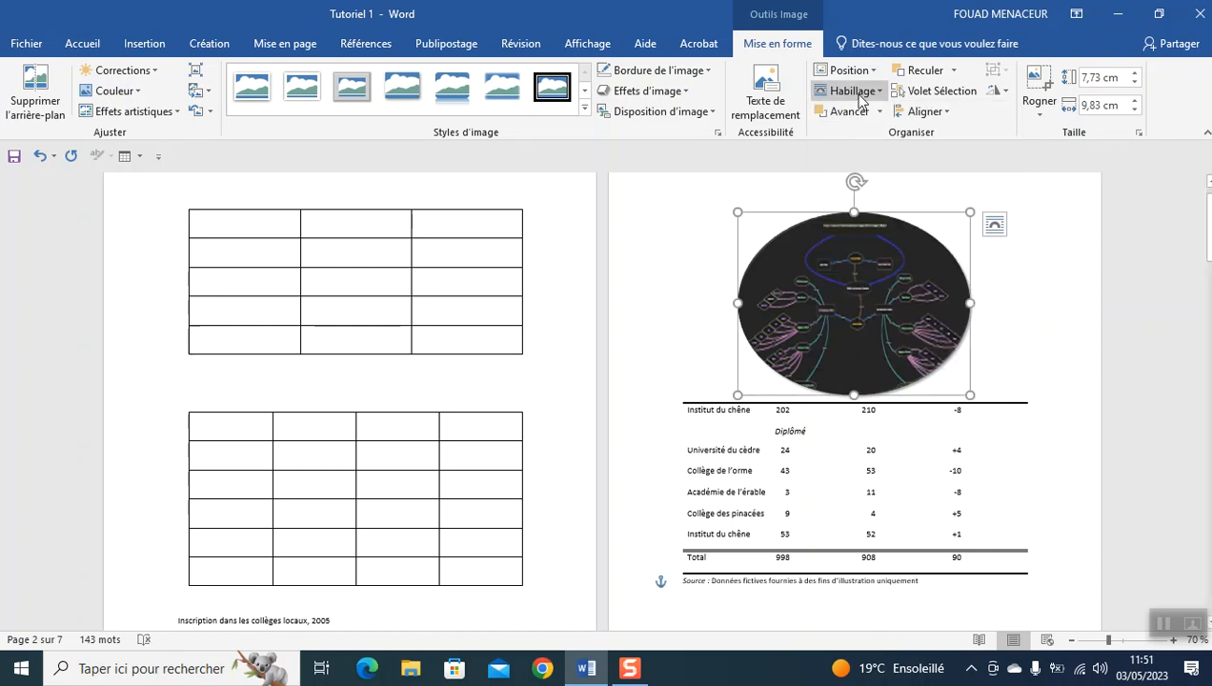
Place the concept map picture behind the table text with the Derrière le texte wrapping
{"action": "left_click", "coordinate": [858, 95]}
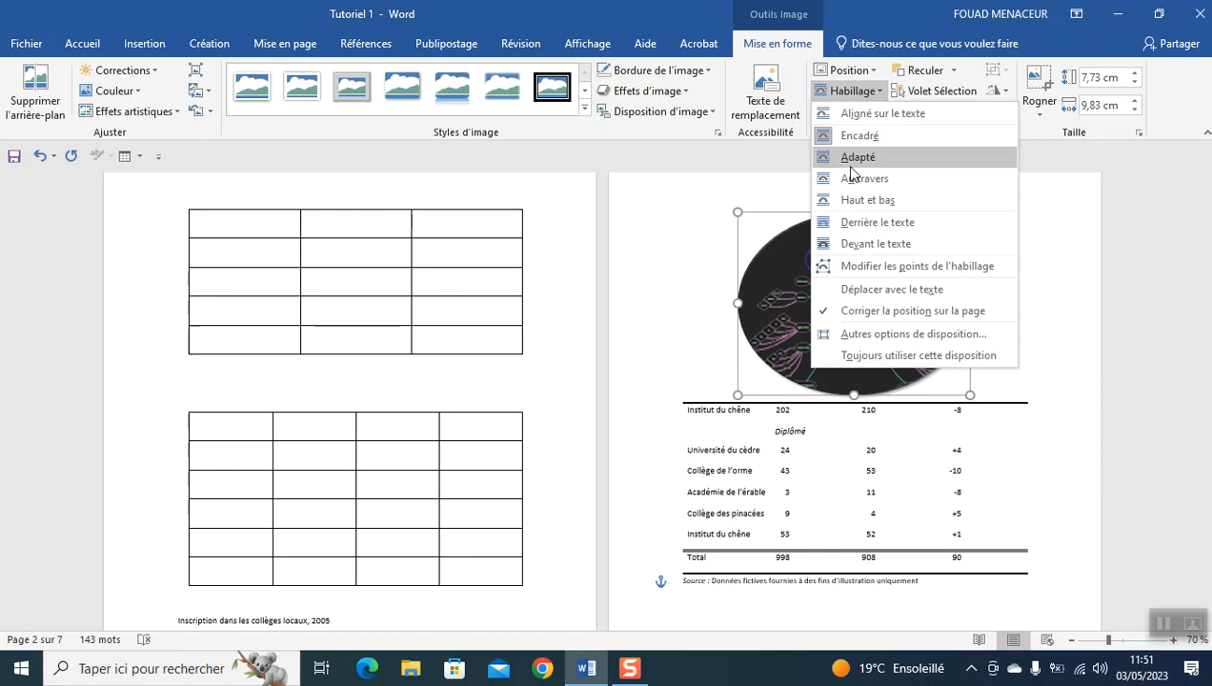
{"action": "left_click", "coordinate": [860, 231]}
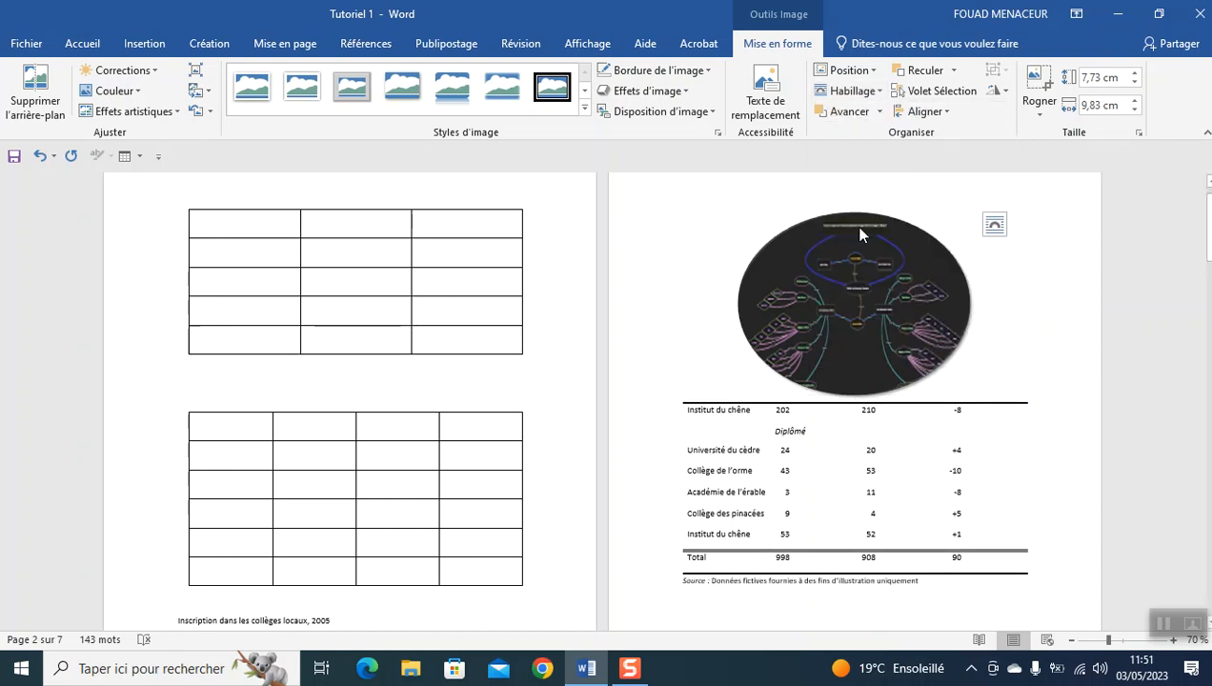
{"action": "left_click", "coordinate": [848, 281]}
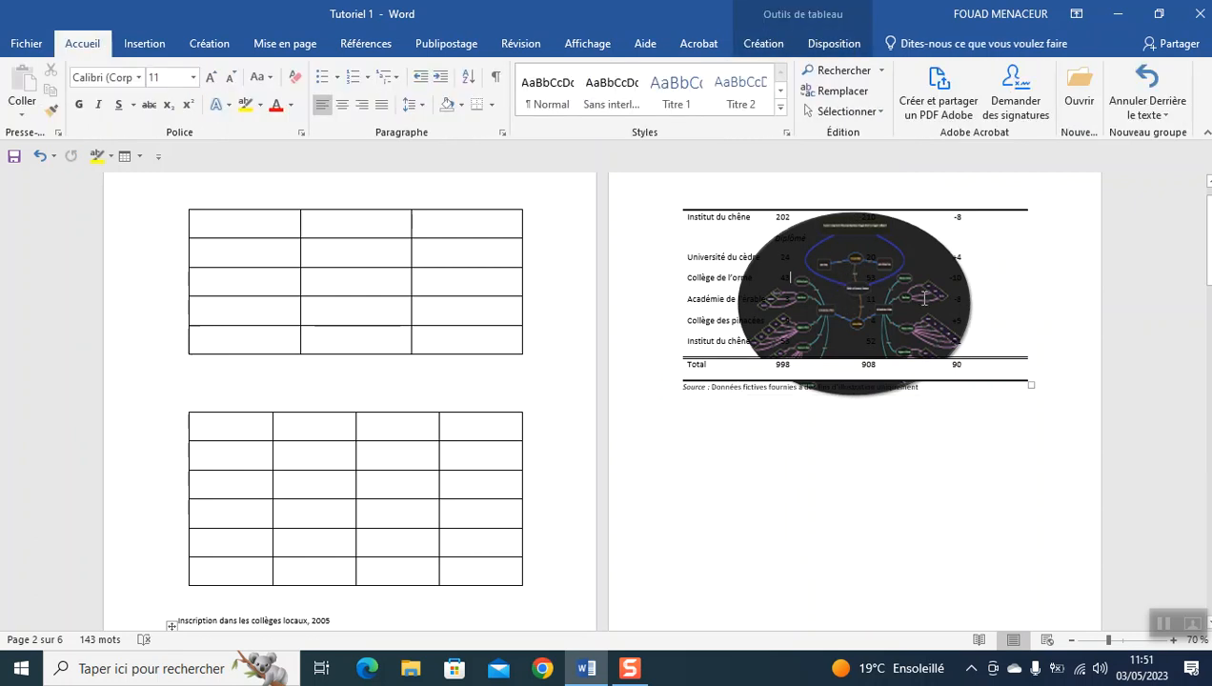
{"action": "left_click", "coordinate": [696, 199]}
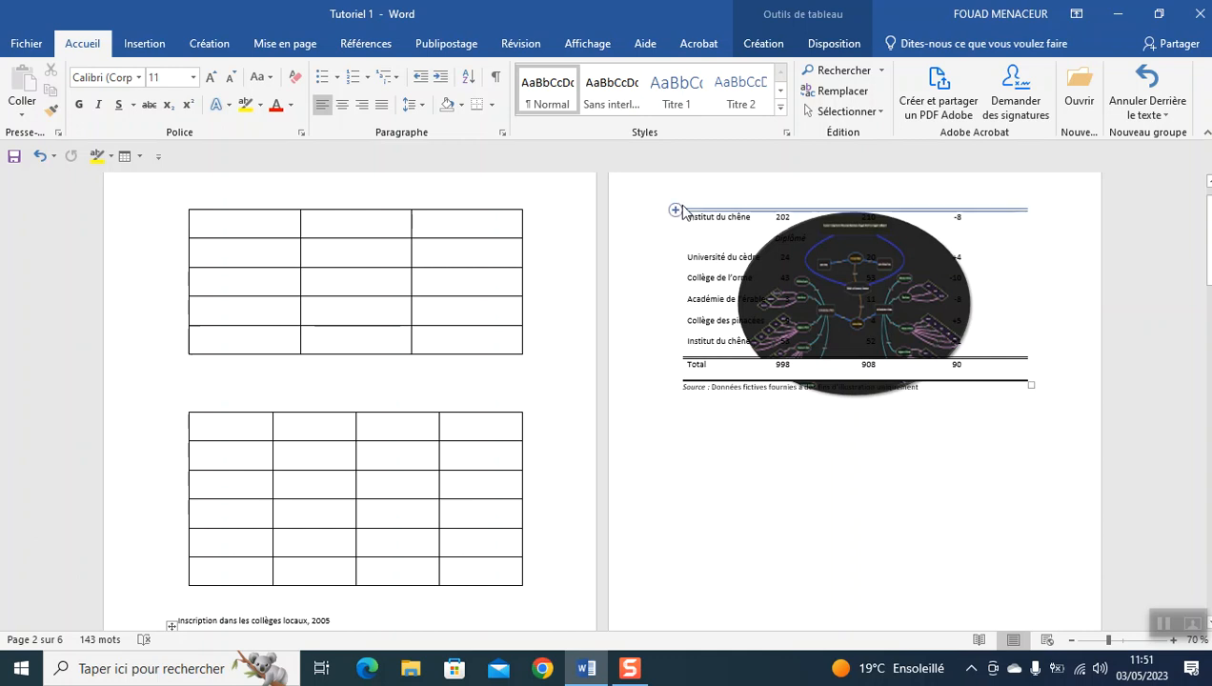
{"action": "mouse_move", "coordinate": [676, 210]}
{"action": "left_click", "coordinate": [676, 210]}
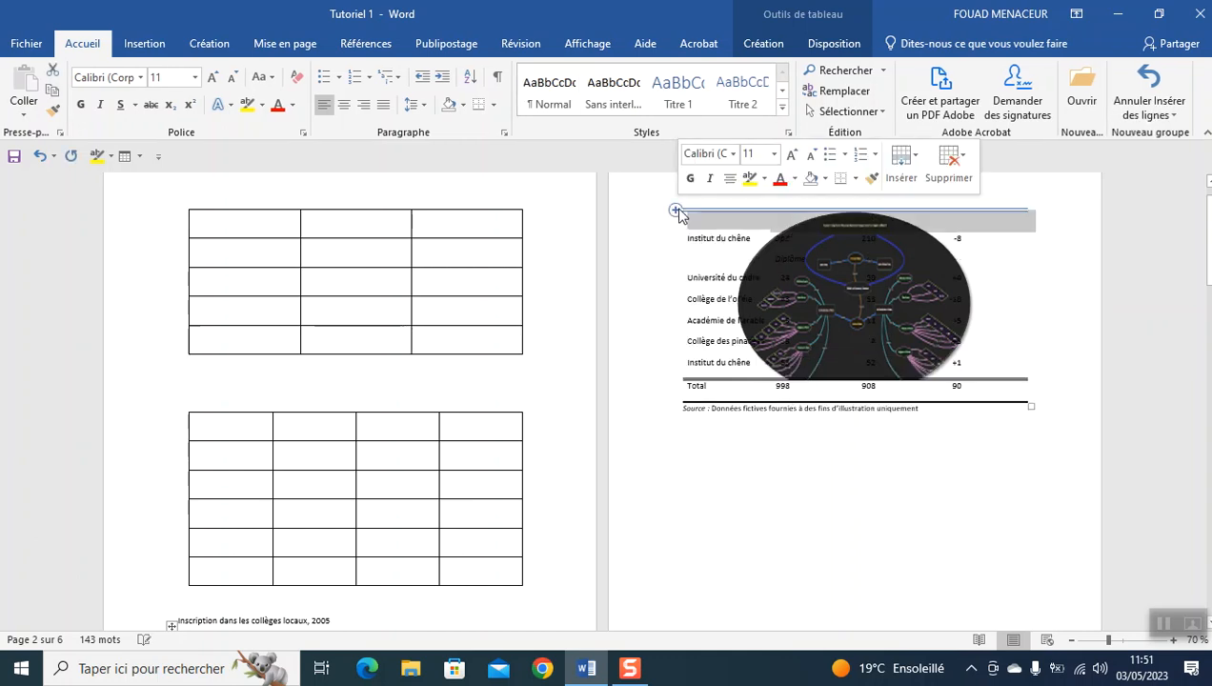
{"action": "left_click", "coordinate": [853, 297]}
{"action": "left_click", "coordinate": [42, 158]}
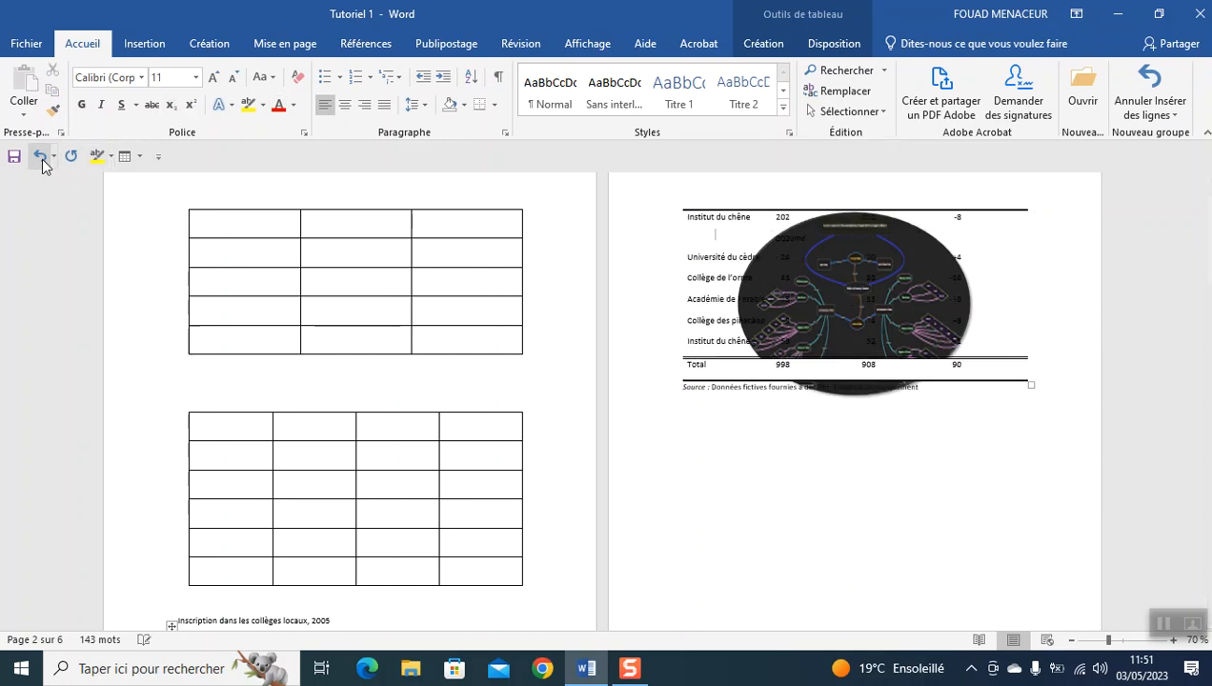
Undo the Derrière le texte wrapping of the concept map picture and redo it
{"action": "left_click", "coordinate": [42, 158]}
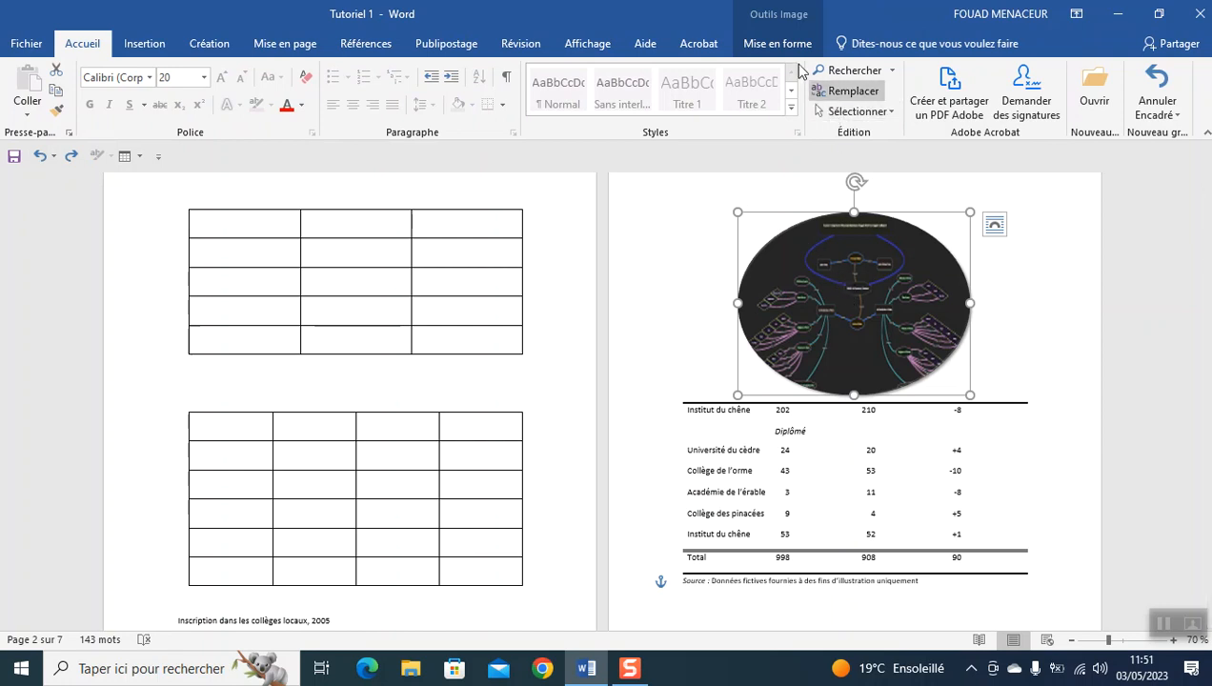
{"action": "left_click", "coordinate": [778, 44]}
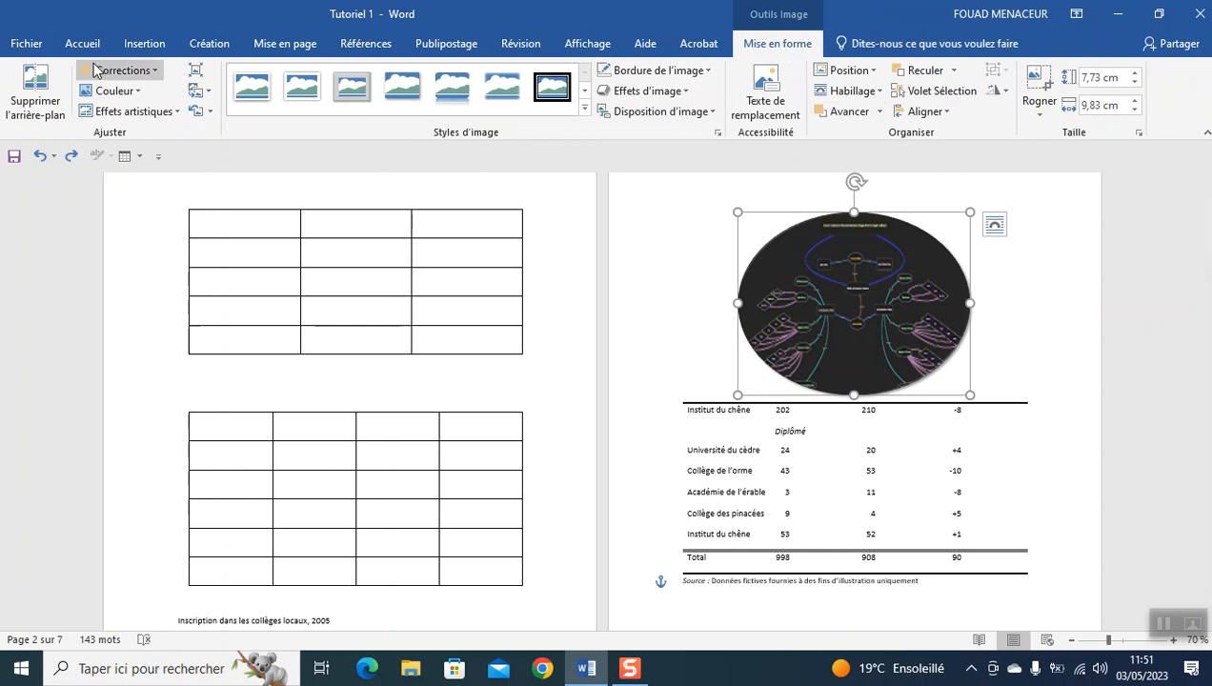
{"action": "left_click", "coordinate": [71, 155]}
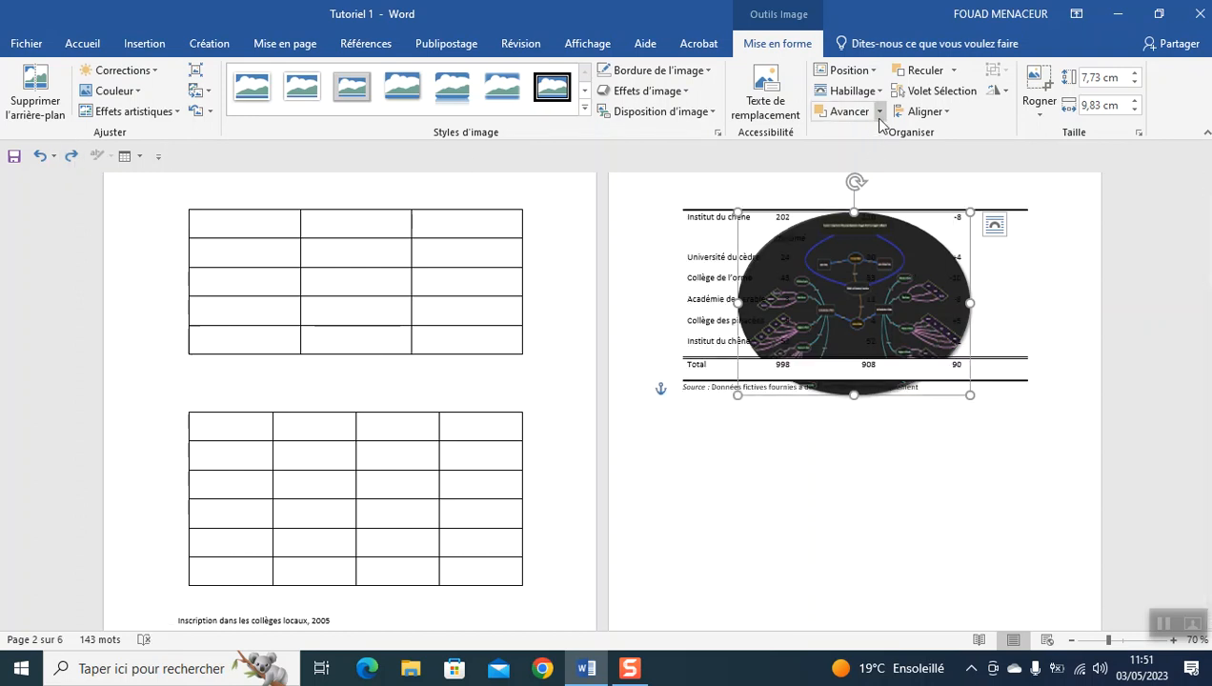
Try the Avancer and Premier plan orders on the concept map picture, and undo back to its Encadré wrapping
{"action": "left_click", "coordinate": [879, 113]}
{"action": "left_click", "coordinate": [878, 136]}
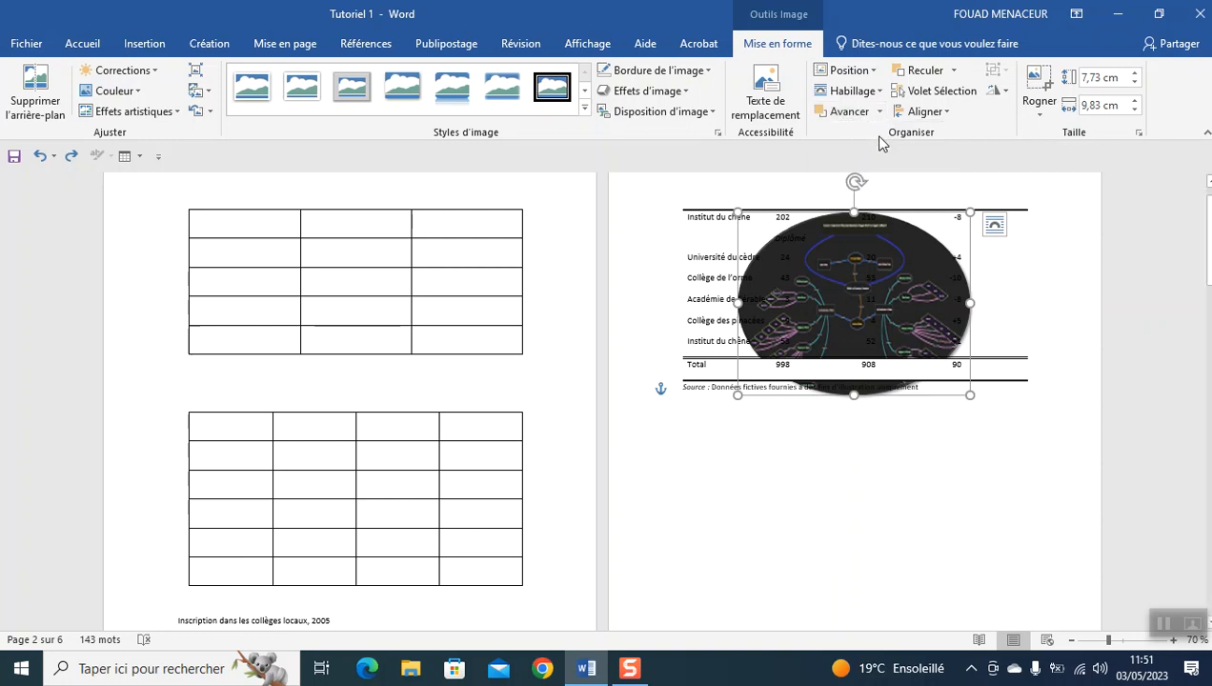
{"action": "left_click", "coordinate": [881, 111]}
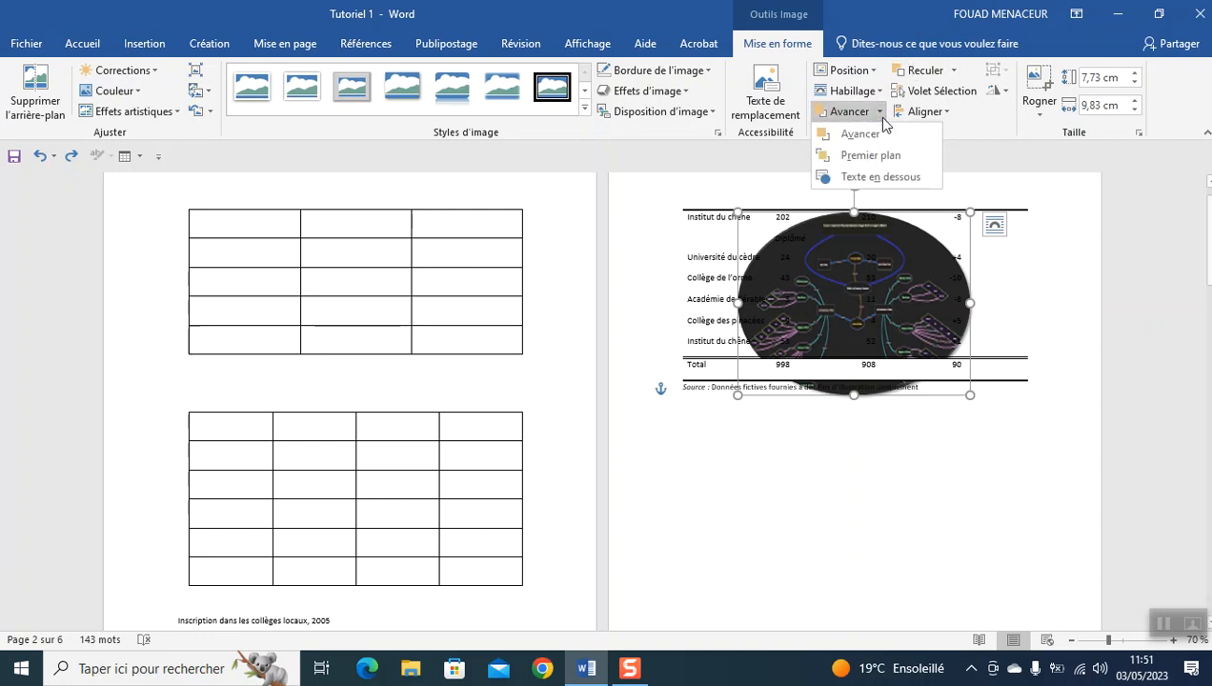
{"action": "left_click", "coordinate": [879, 160]}
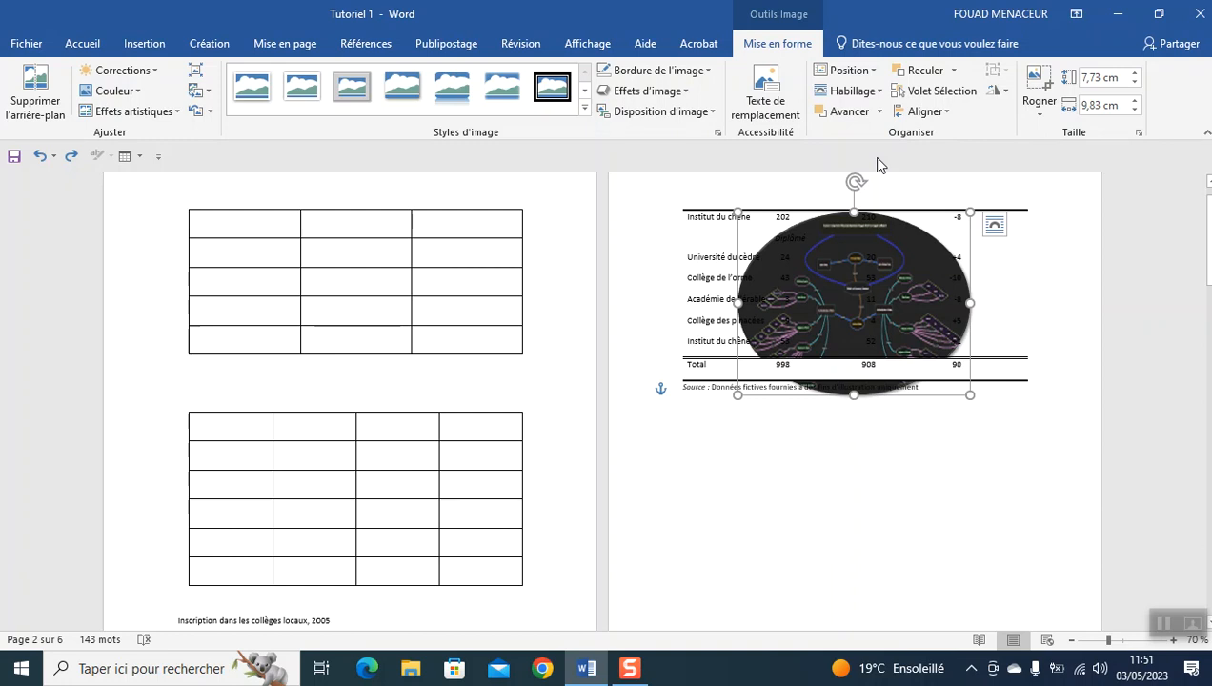
{"action": "left_click", "coordinate": [892, 234]}
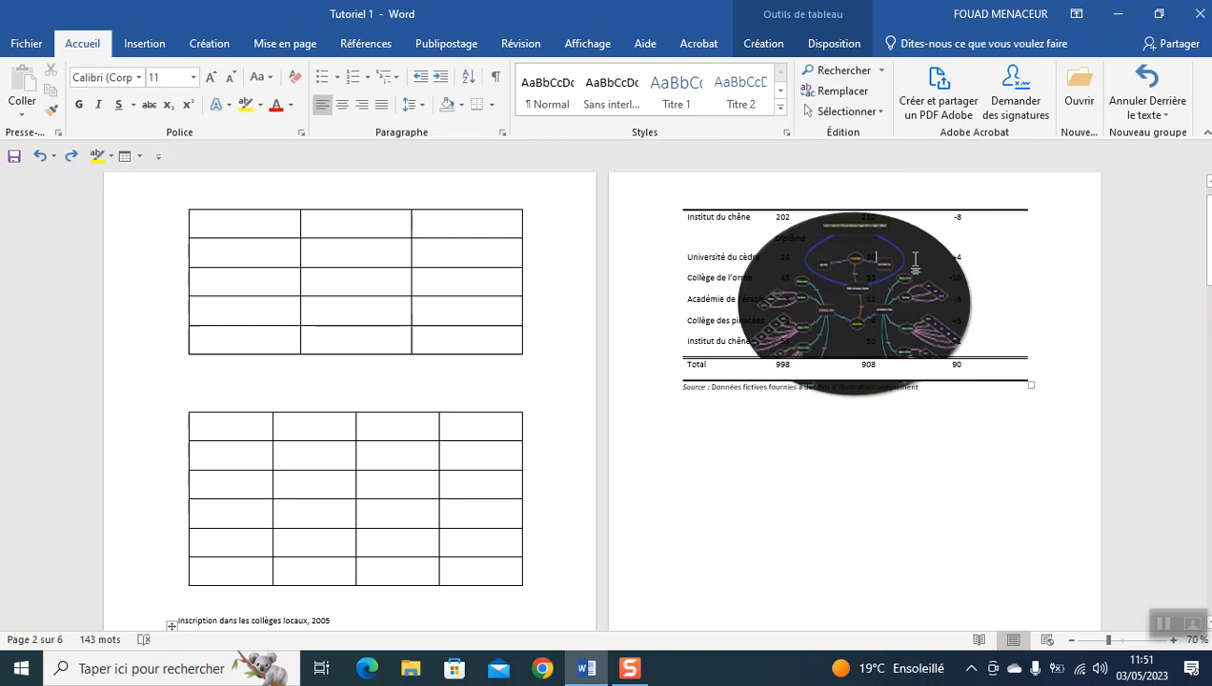
{"action": "left_click", "coordinate": [40, 156]}
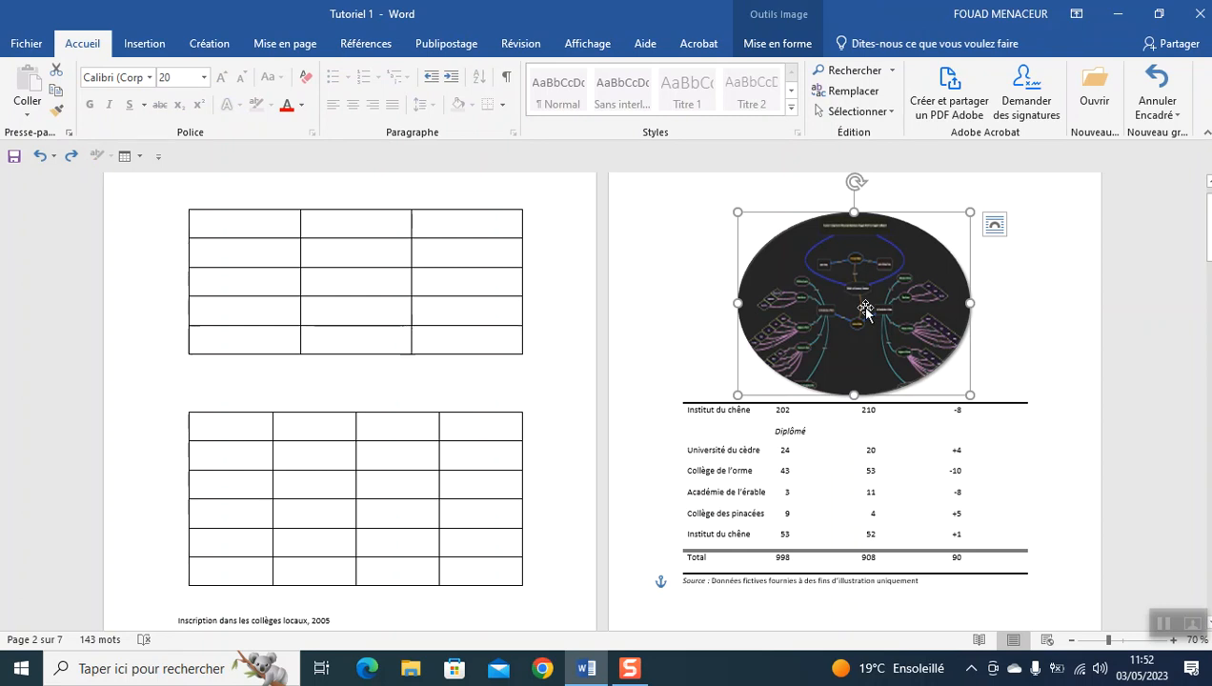
Examine the Reculer ordering options available for the concept map picture, and leave them unapplied
{"action": "left_click", "coordinate": [785, 45]}
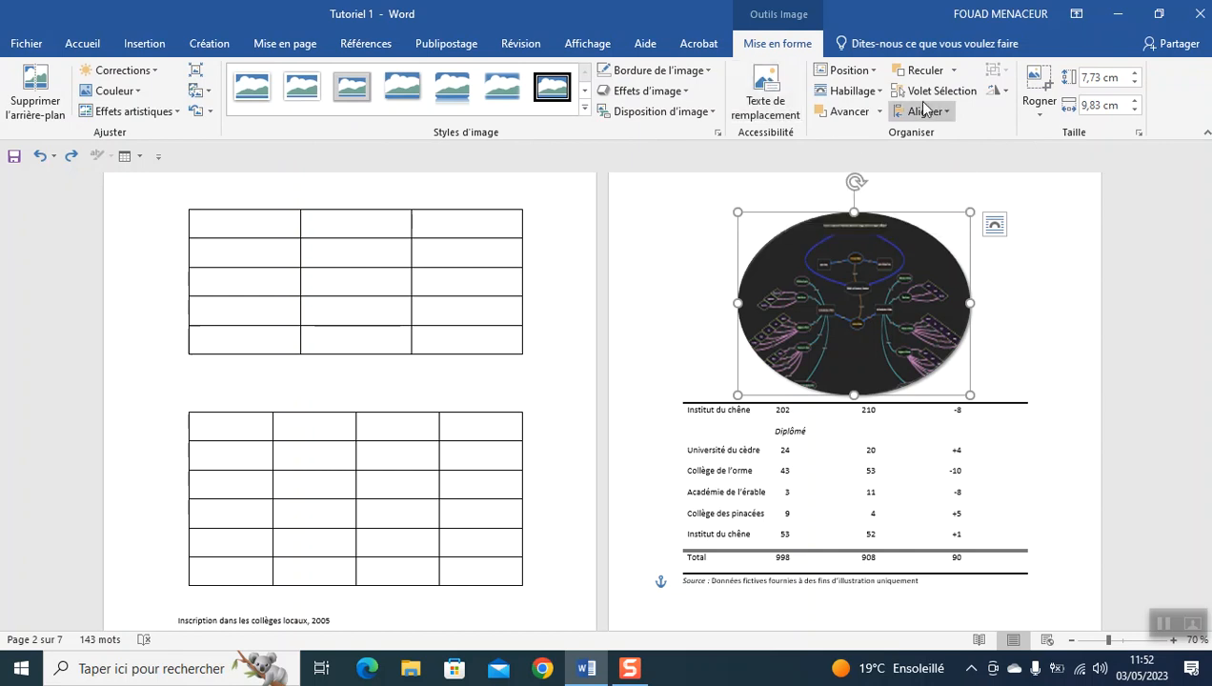
{"action": "left_click", "coordinate": [952, 71]}
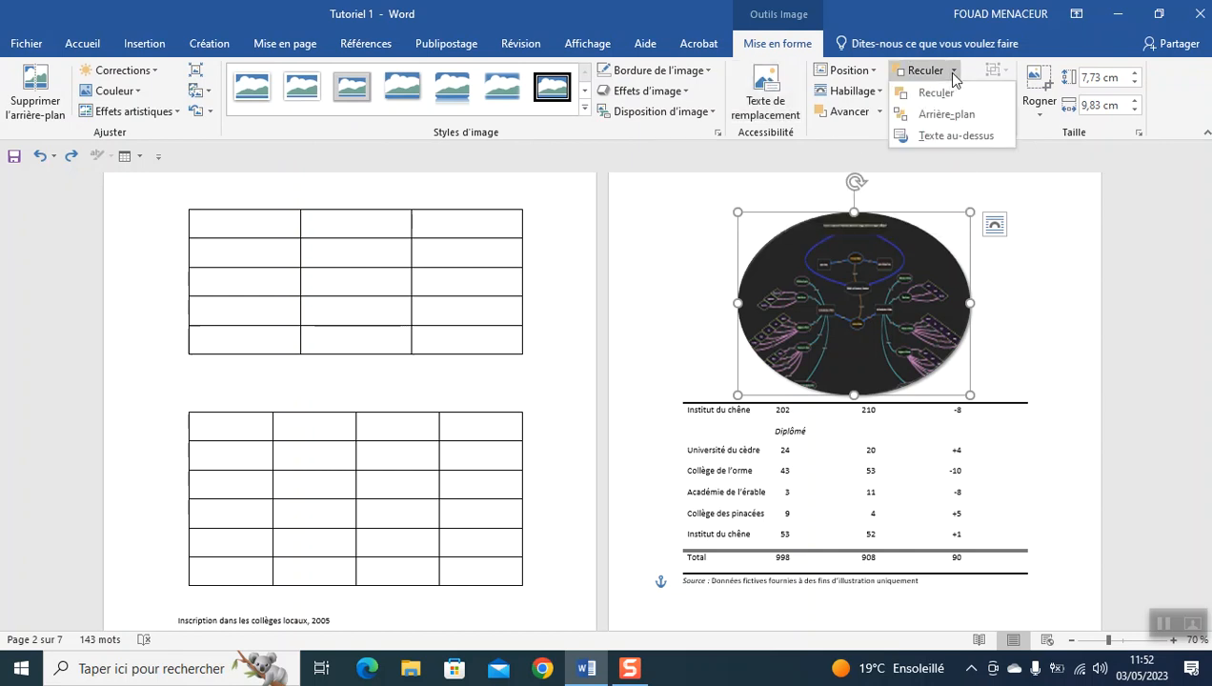
{"action": "left_click", "coordinate": [953, 71]}
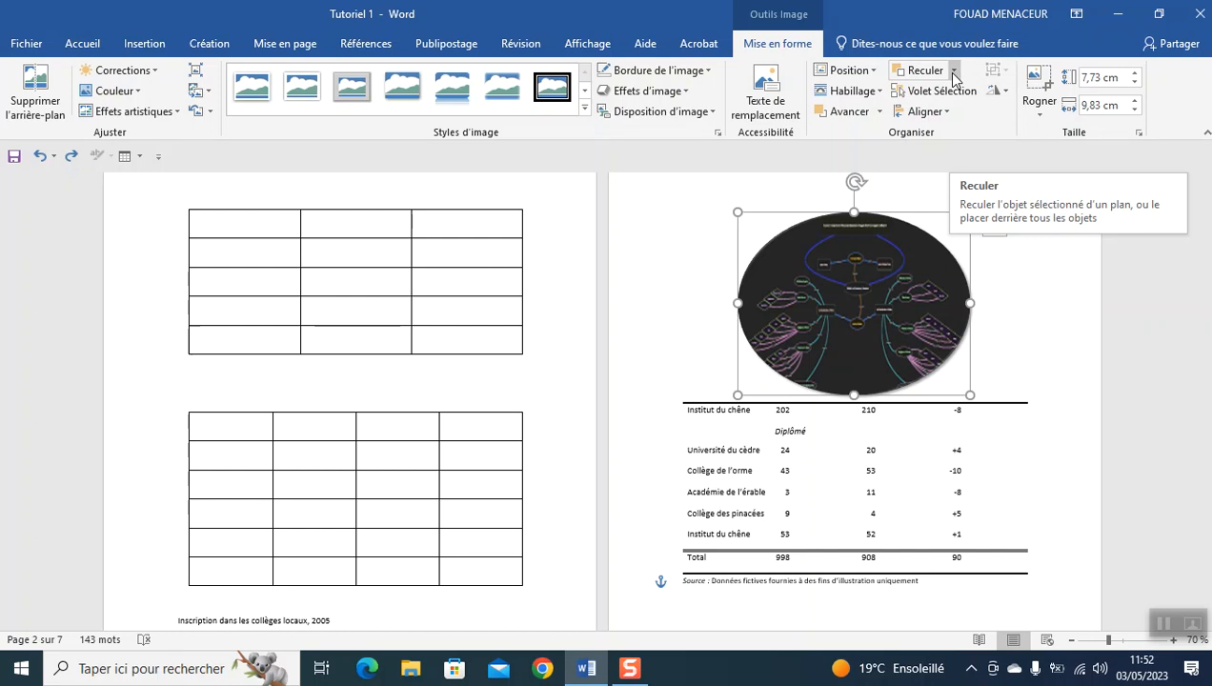
Align the concept map picture to the left margin, followed by the right margin
{"action": "left_click", "coordinate": [947, 117]}
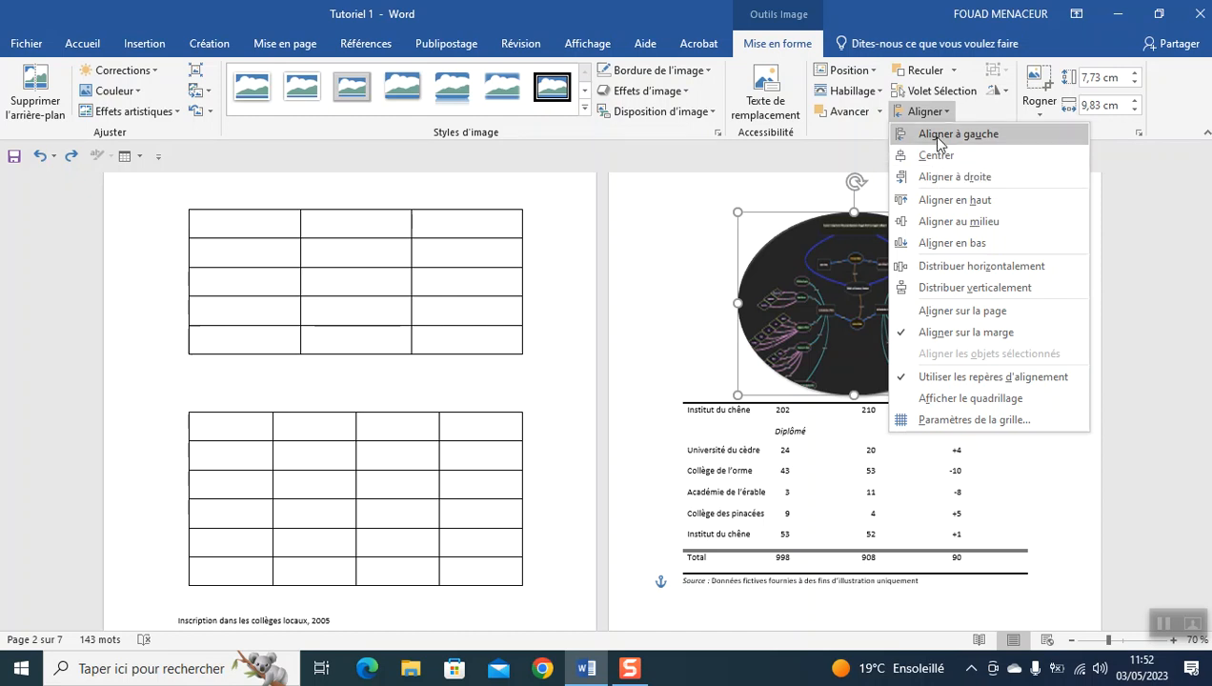
{"action": "left_click", "coordinate": [935, 135]}
{"action": "left_click", "coordinate": [924, 111]}
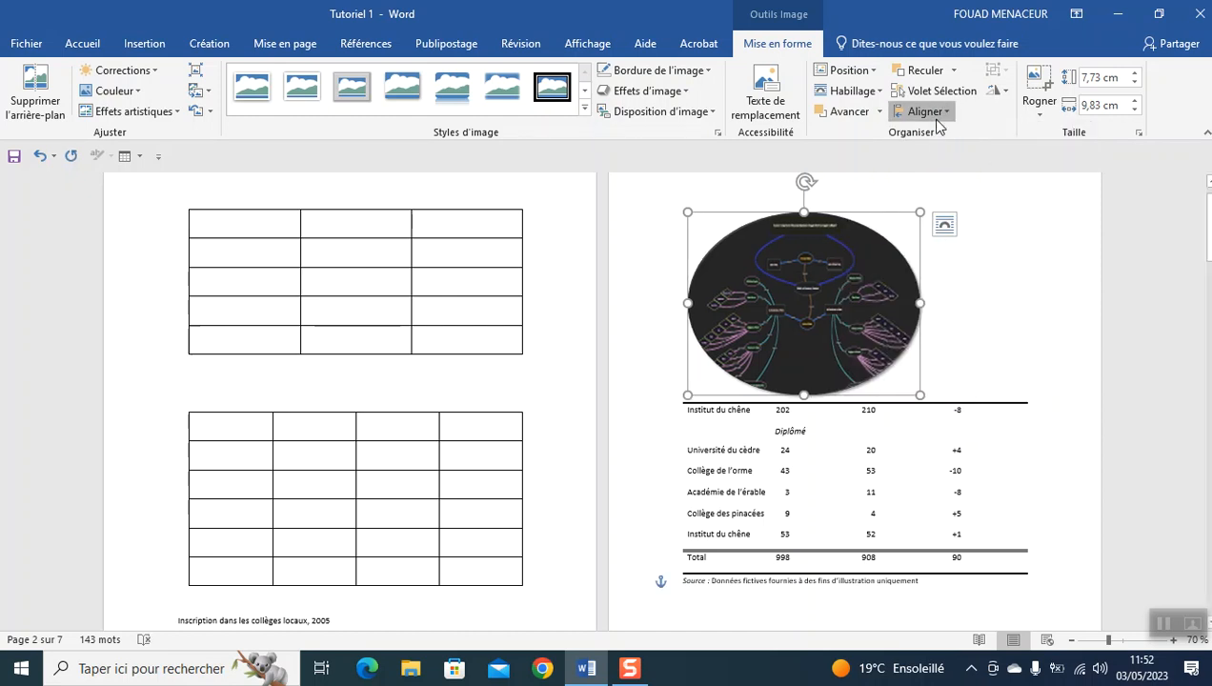
{"action": "left_click", "coordinate": [936, 179]}
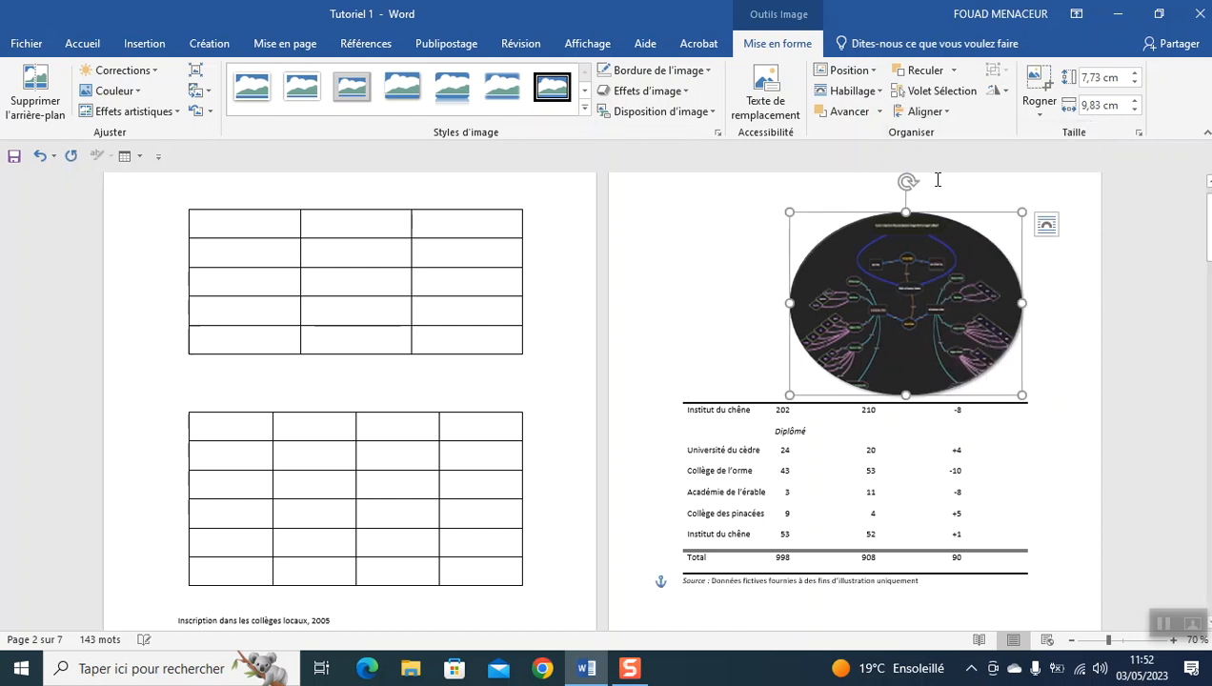
Align the concept map picture to the bottom margin of its page with Aligner en bas
{"action": "left_click", "coordinate": [930, 114]}
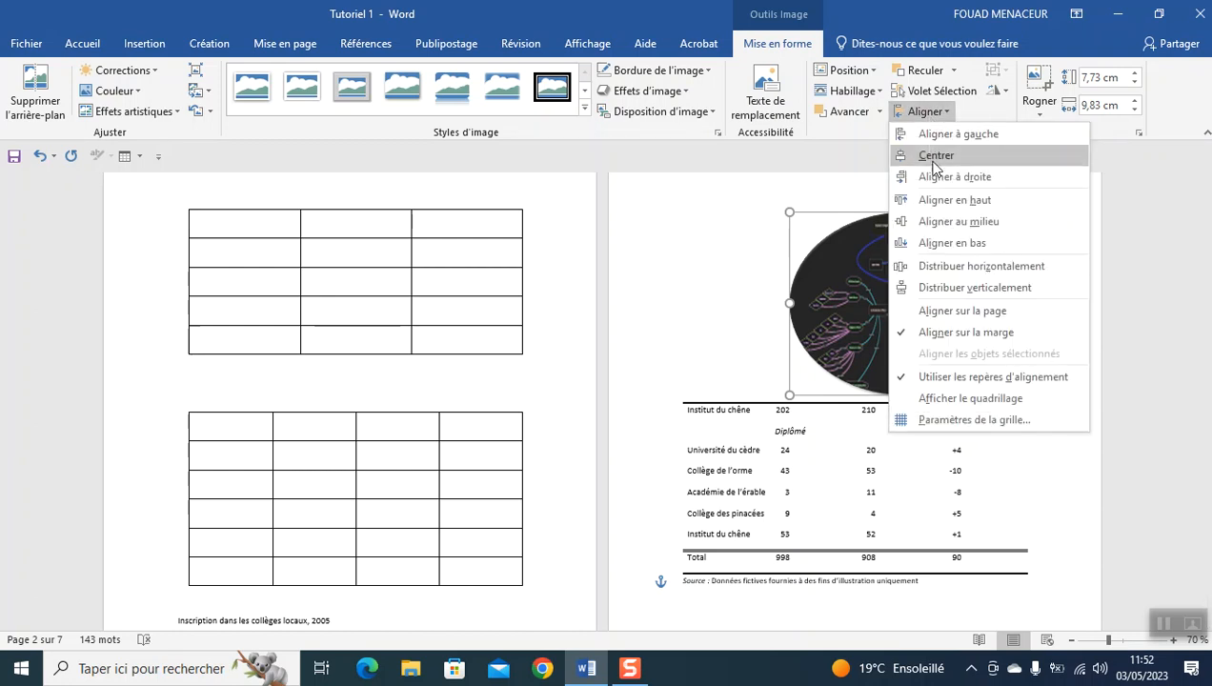
{"action": "left_click", "coordinate": [942, 243]}
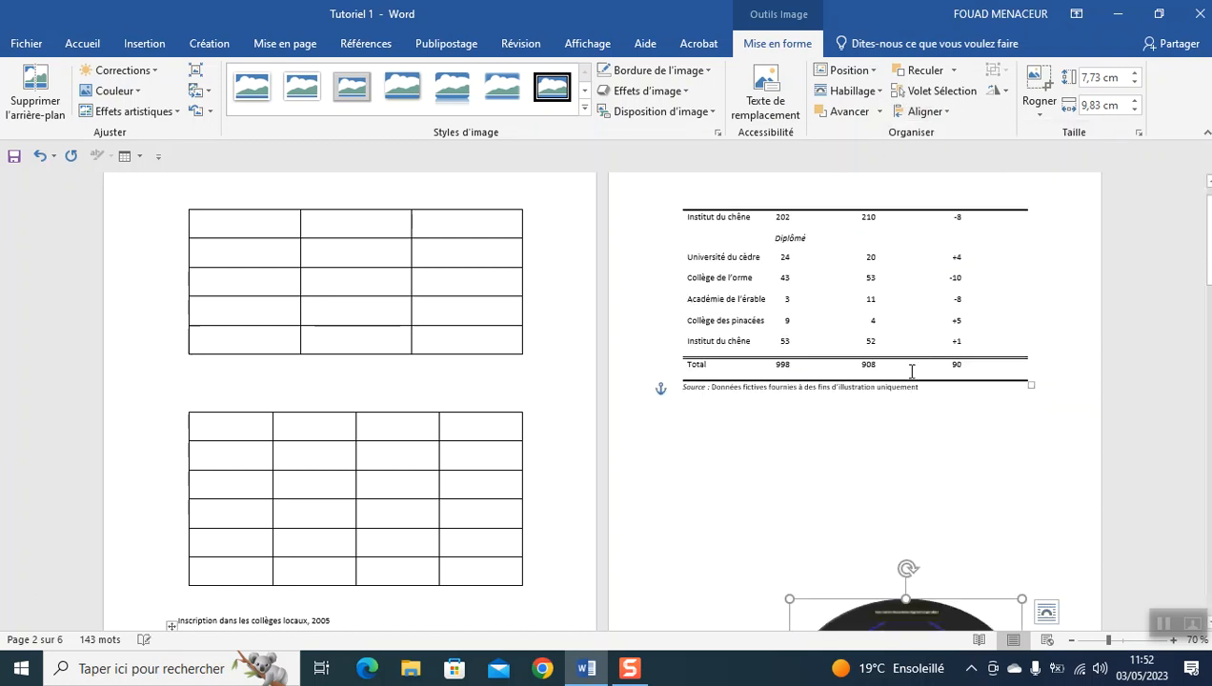
{"action": "scroll", "coordinate": [870, 499], "scroll_direction": "down", "scroll_amount": 4}
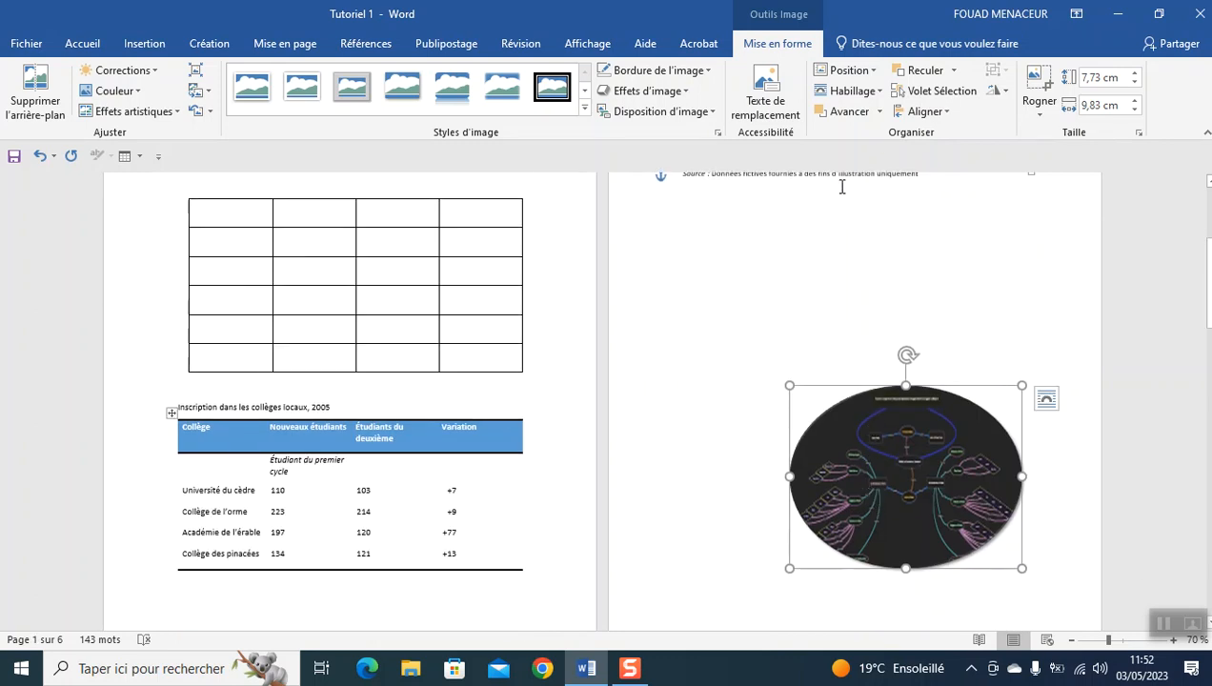
Centre the concept map picture horizontally with Centrer and vertically with Aligner au milieu
{"action": "left_click", "coordinate": [880, 111]}
{"action": "left_click", "coordinate": [922, 111]}
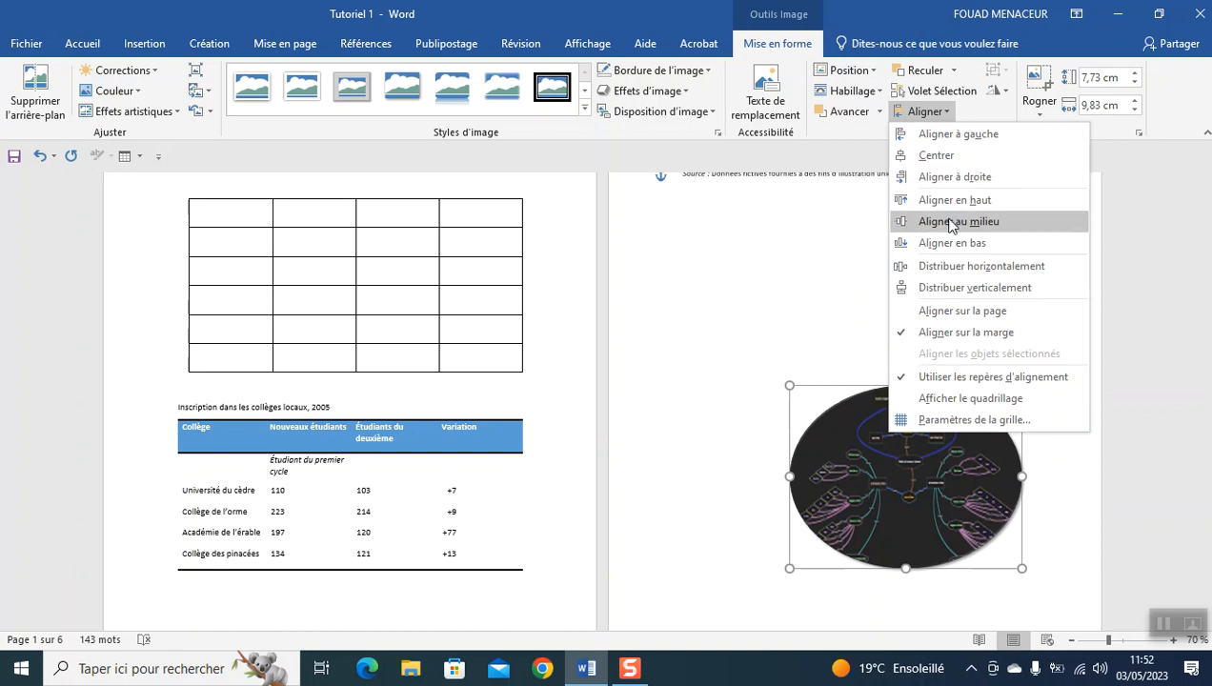
{"action": "left_click", "coordinate": [914, 154]}
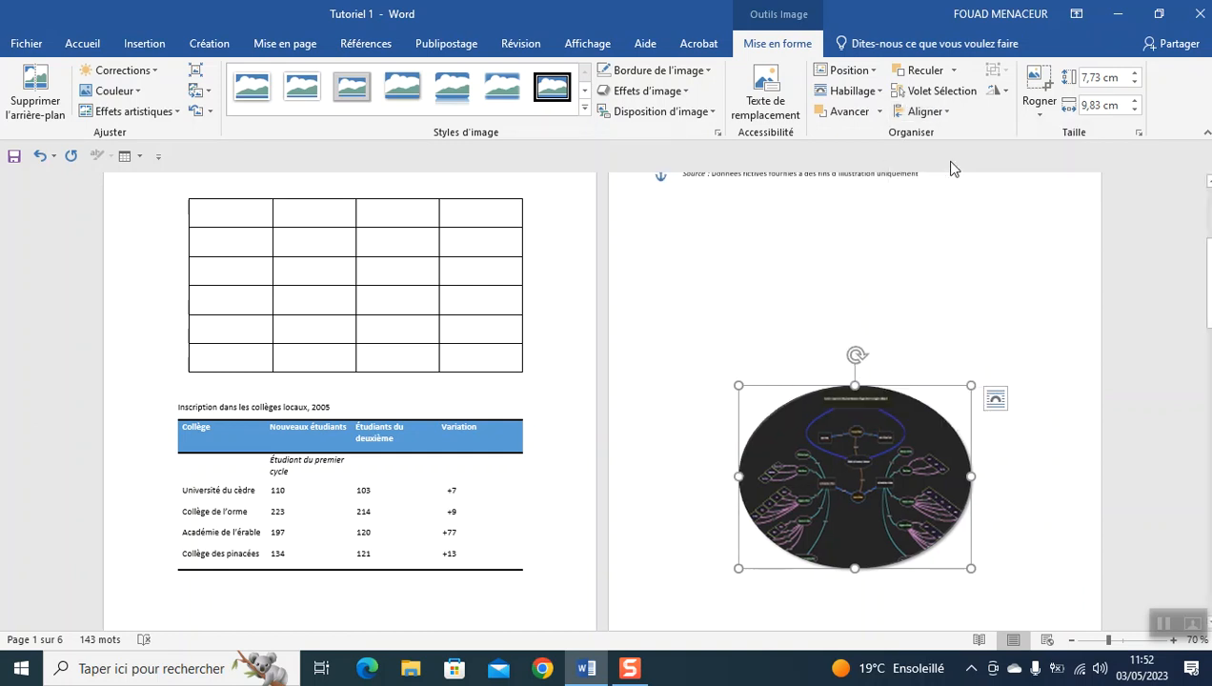
{"action": "left_click", "coordinate": [922, 112]}
{"action": "left_click", "coordinate": [947, 221]}
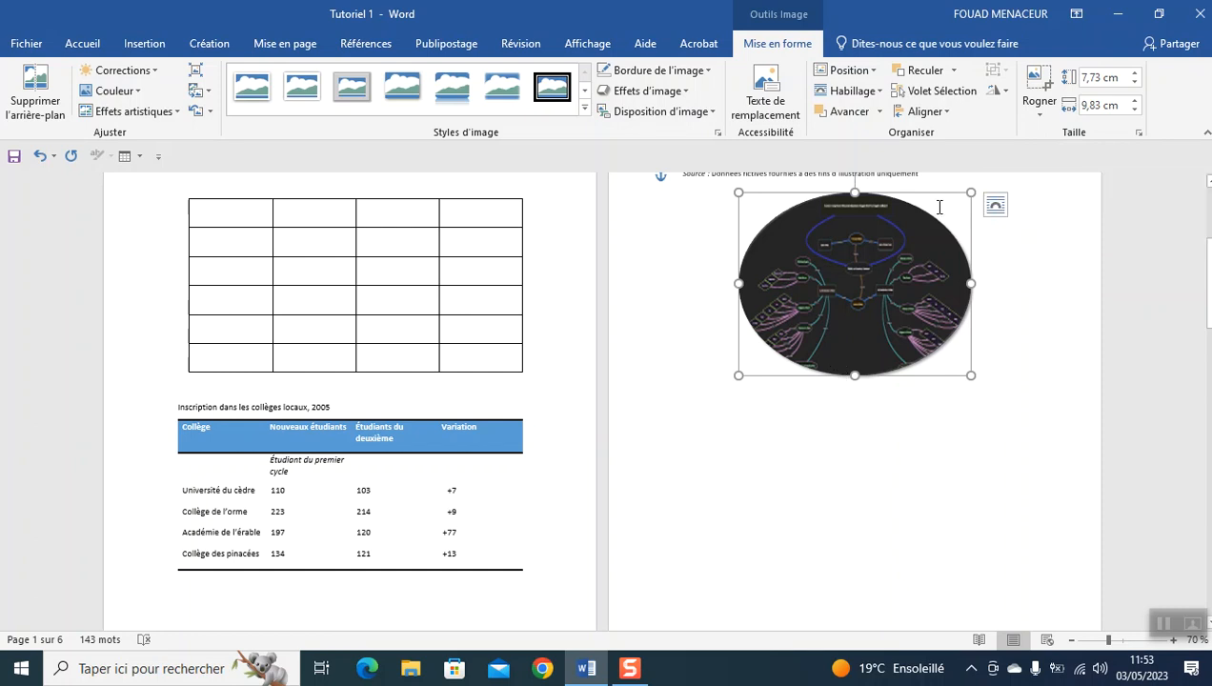
Rotate the concept map picture 90° to the right twice, checking where it sits in the document each time
{"action": "left_click", "coordinate": [1002, 92]}
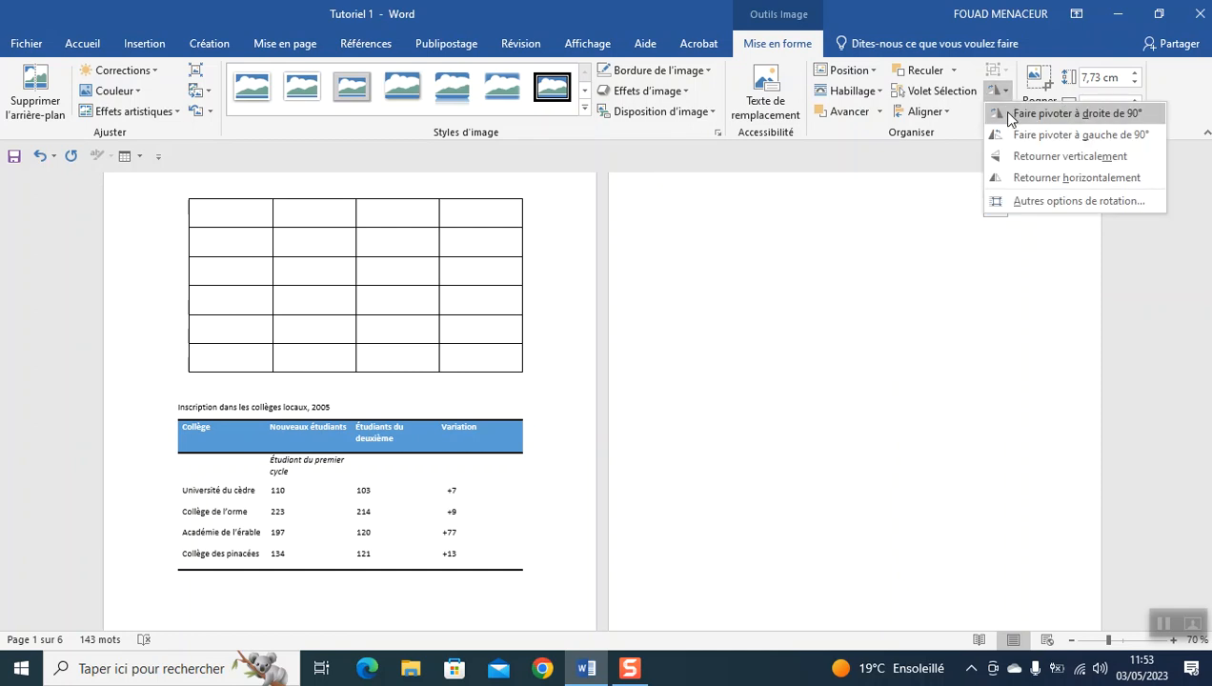
{"action": "left_click", "coordinate": [1008, 115]}
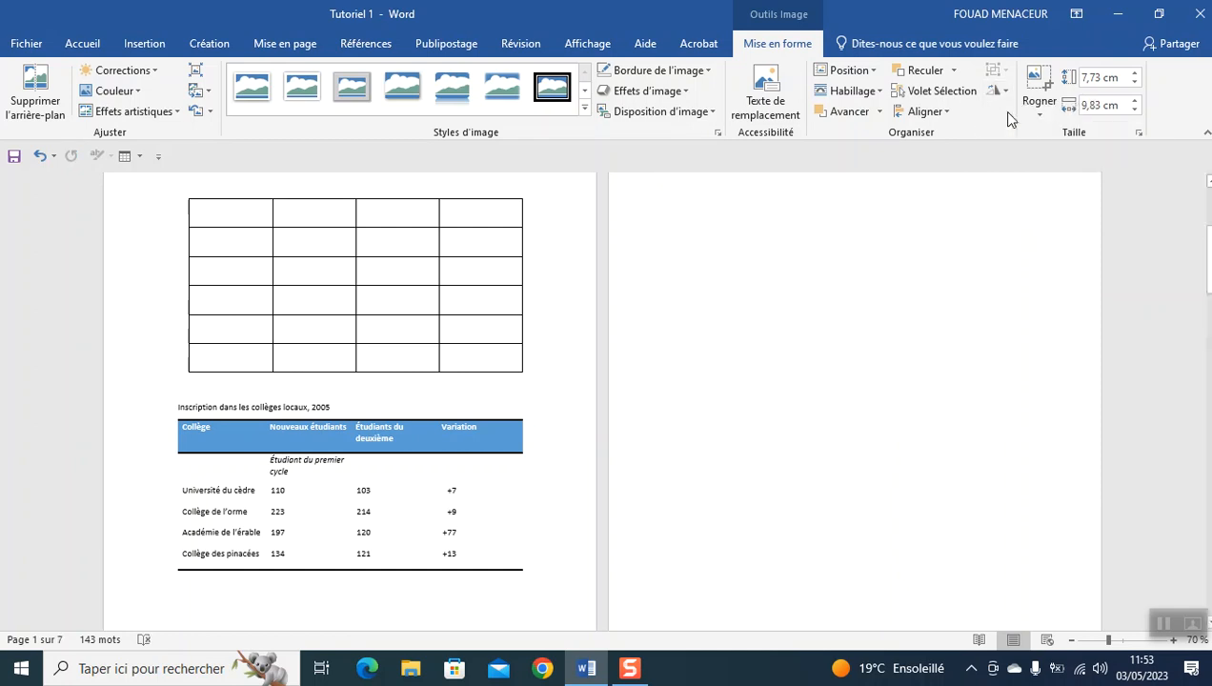
{"action": "scroll", "coordinate": [795, 320], "scroll_direction": "down", "scroll_amount": 5}
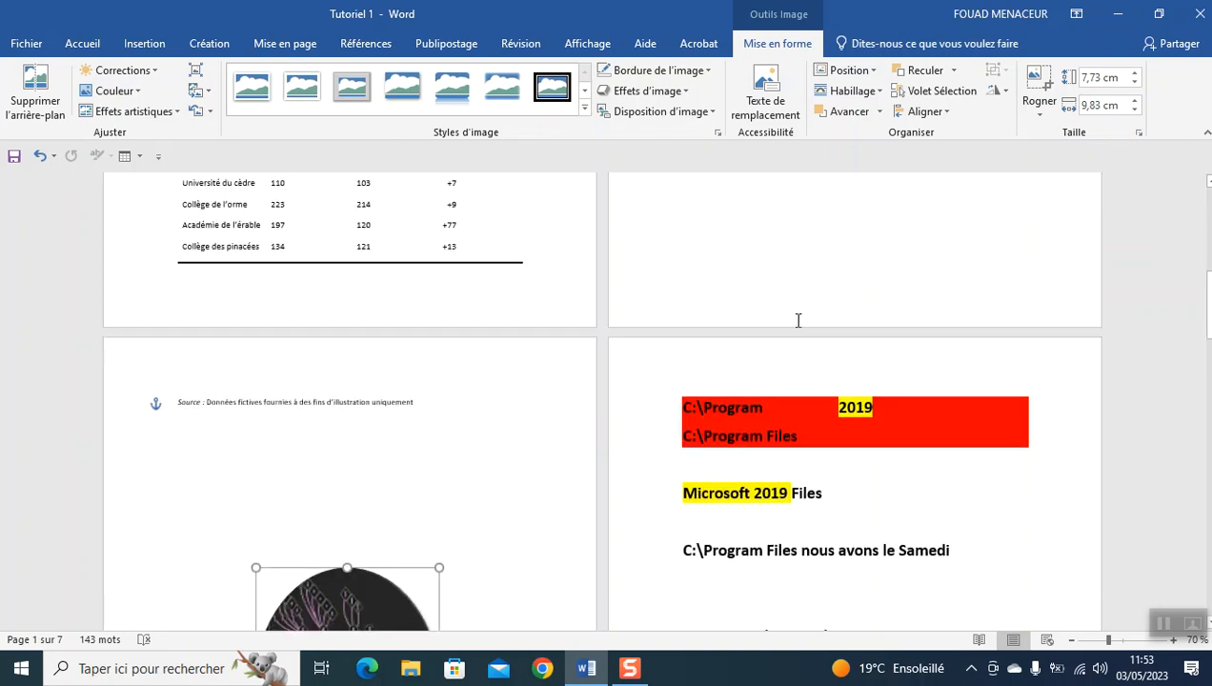
{"action": "scroll", "coordinate": [798, 320], "scroll_direction": "down", "scroll_amount": 2}
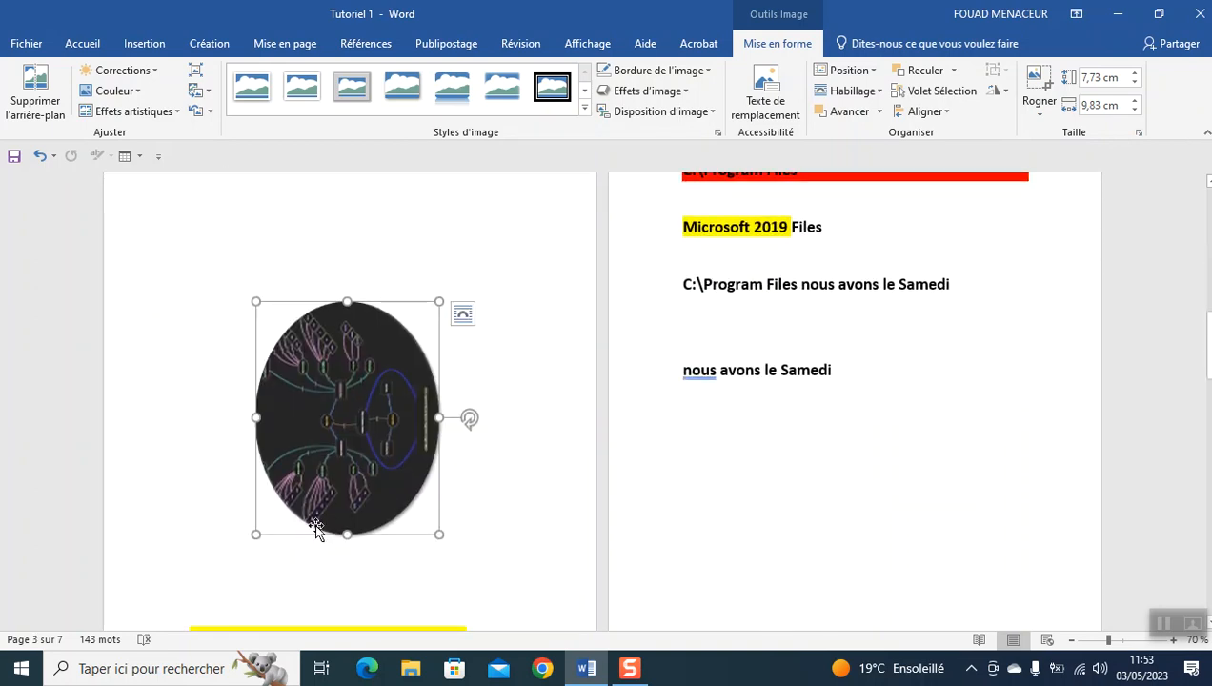
{"action": "left_click", "coordinate": [1000, 91]}
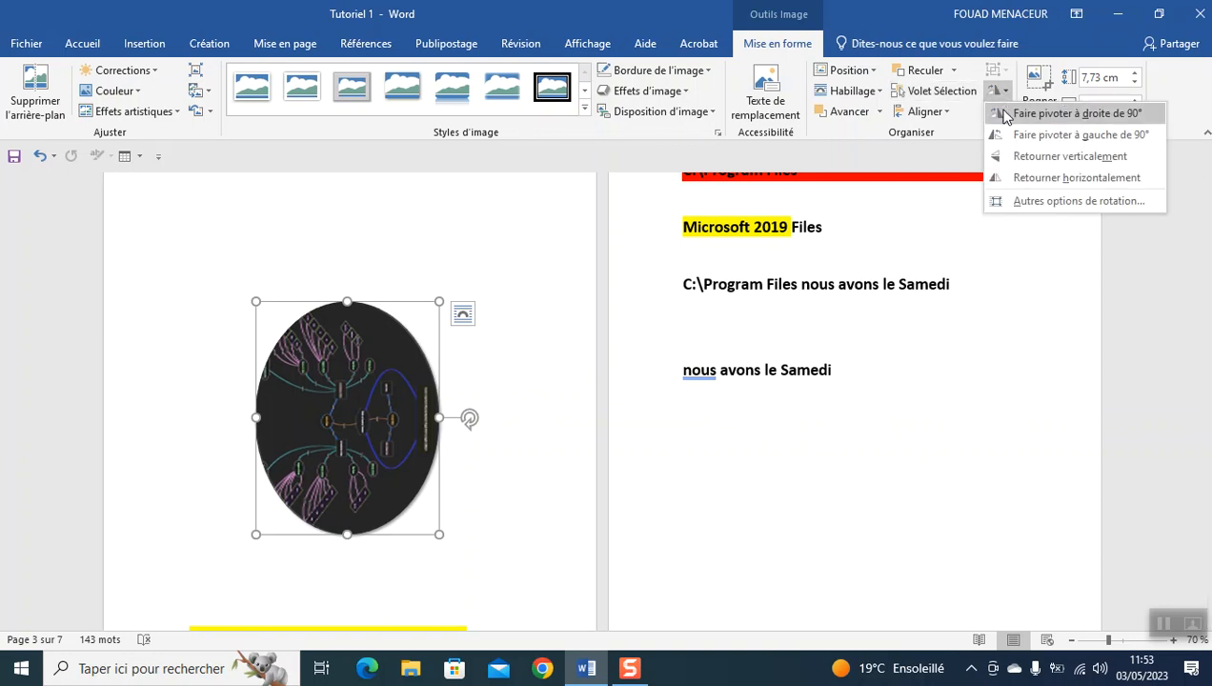
{"action": "left_click", "coordinate": [1001, 113]}
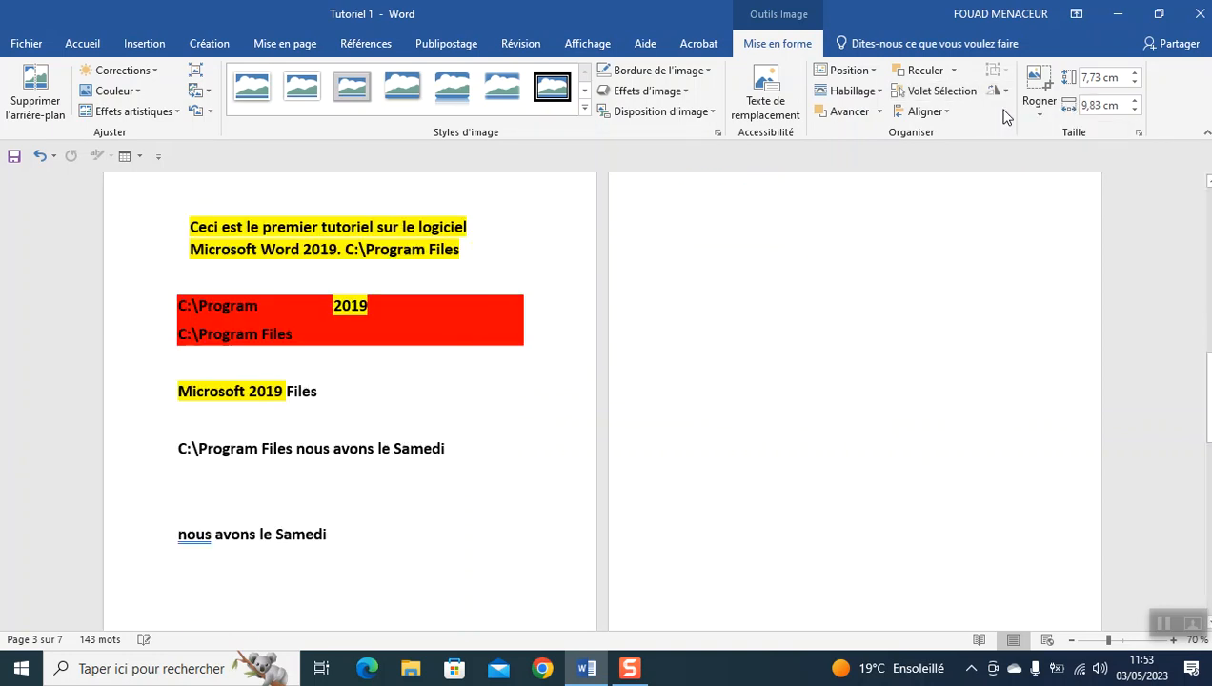
{"action": "scroll", "coordinate": [882, 451], "scroll_direction": "down", "scroll_amount": 3}
{"action": "scroll", "coordinate": [881, 452], "scroll_direction": "up", "scroll_amount": 2}
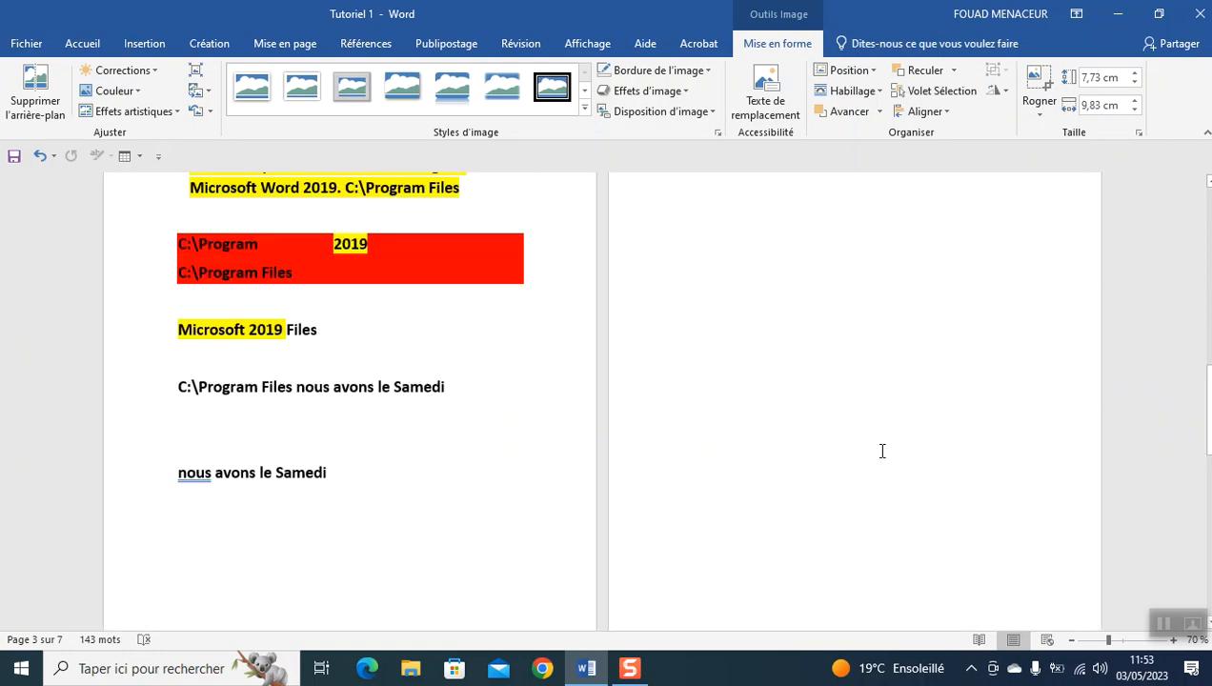
{"action": "scroll", "coordinate": [882, 451], "scroll_direction": "up", "scroll_amount": 12}
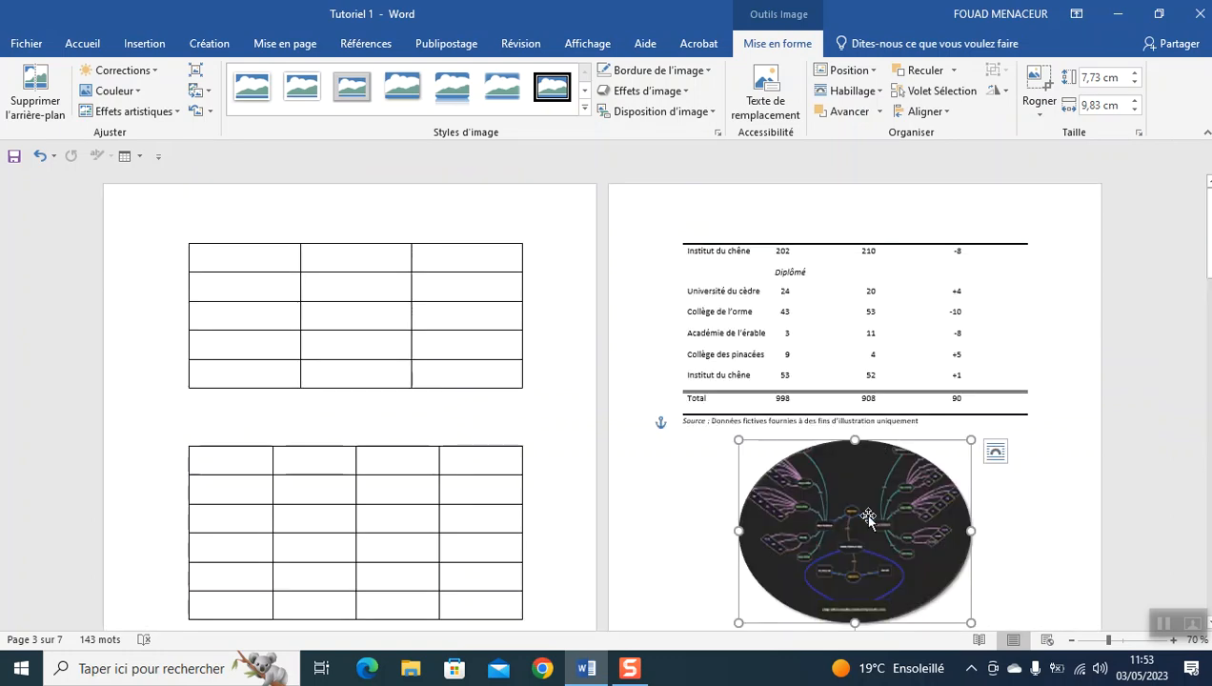
Apply two more 90° right rotations to the upside-down concept map picture to bring it back upright
{"action": "left_click", "coordinate": [993, 91]}
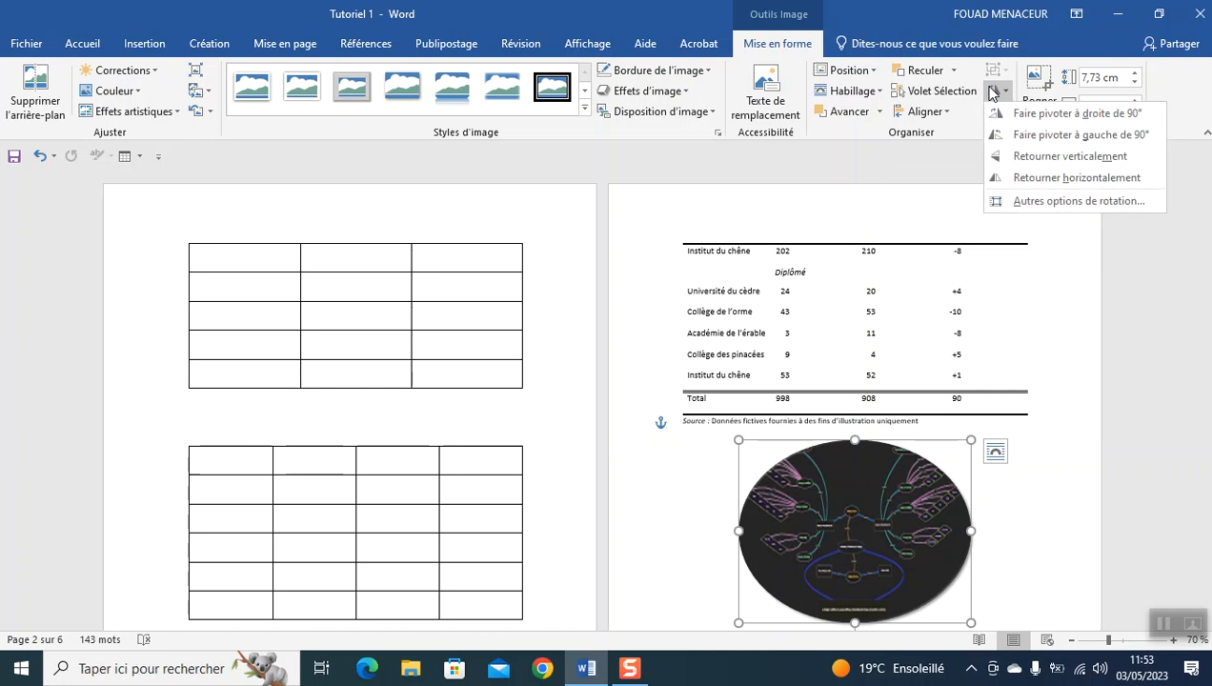
{"action": "left_click", "coordinate": [1012, 115]}
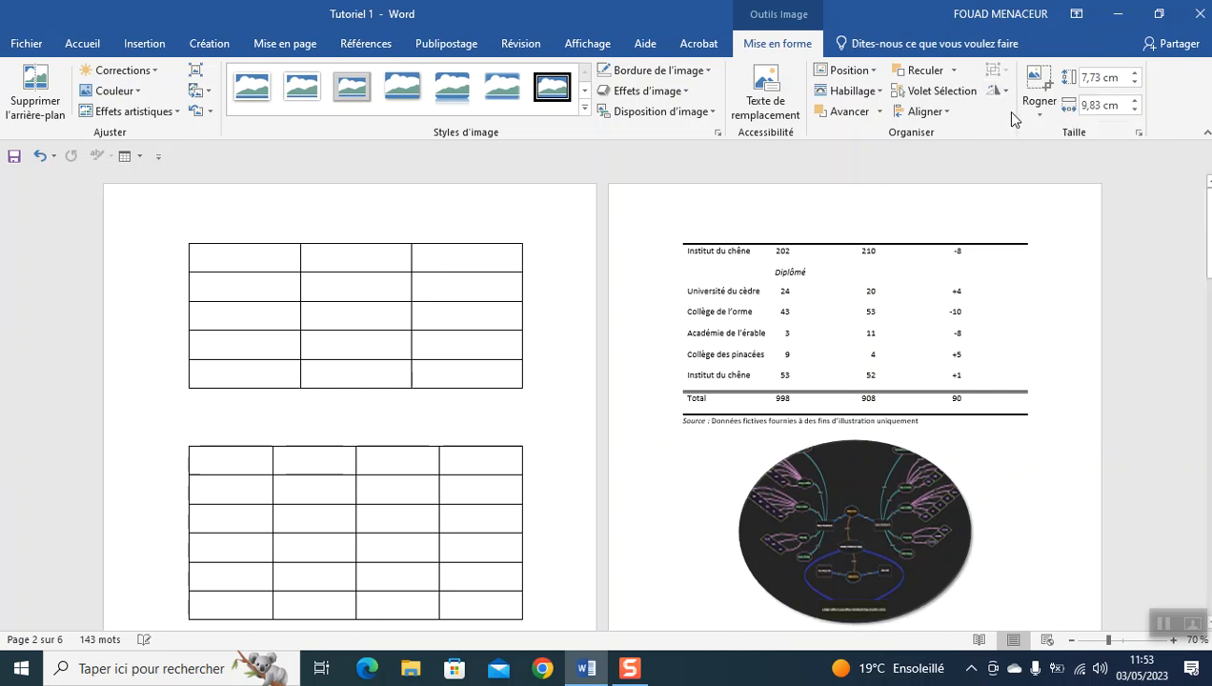
{"action": "scroll", "coordinate": [629, 425], "scroll_direction": "down", "scroll_amount": 8}
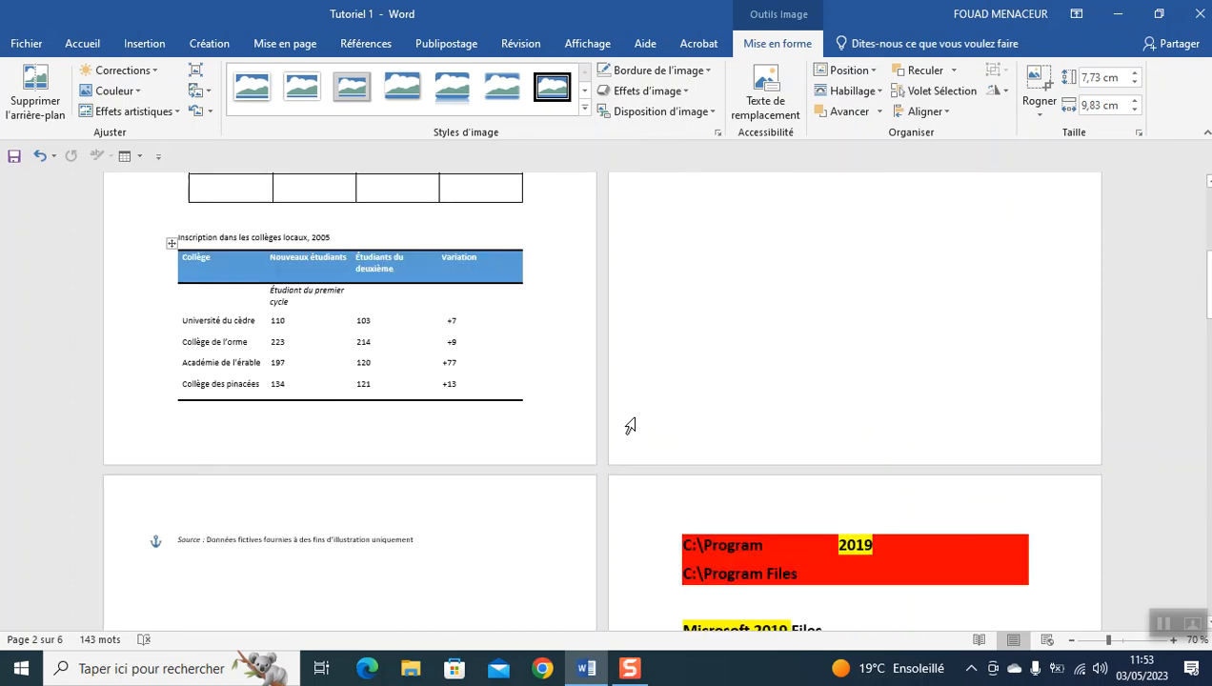
{"action": "scroll", "coordinate": [630, 425], "scroll_direction": "down", "scroll_amount": 2}
{"action": "scroll", "coordinate": [629, 425], "scroll_direction": "down", "scroll_amount": 20}
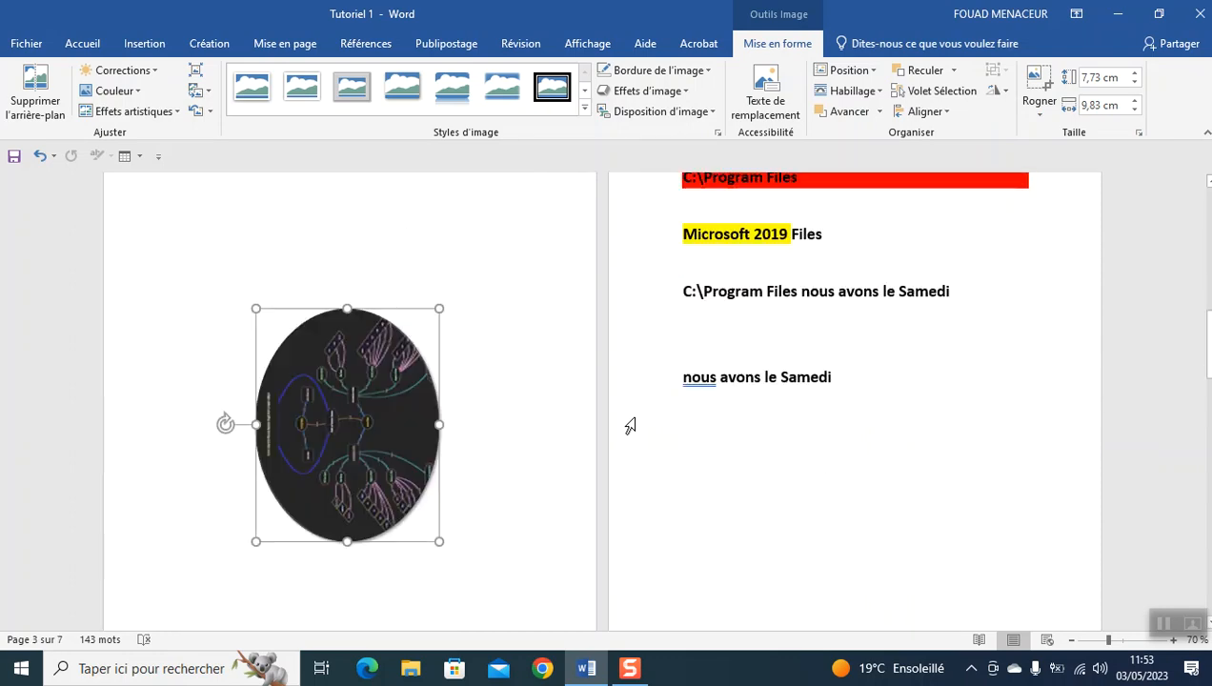
{"action": "scroll", "coordinate": [630, 425], "scroll_direction": "up", "scroll_amount": 2}
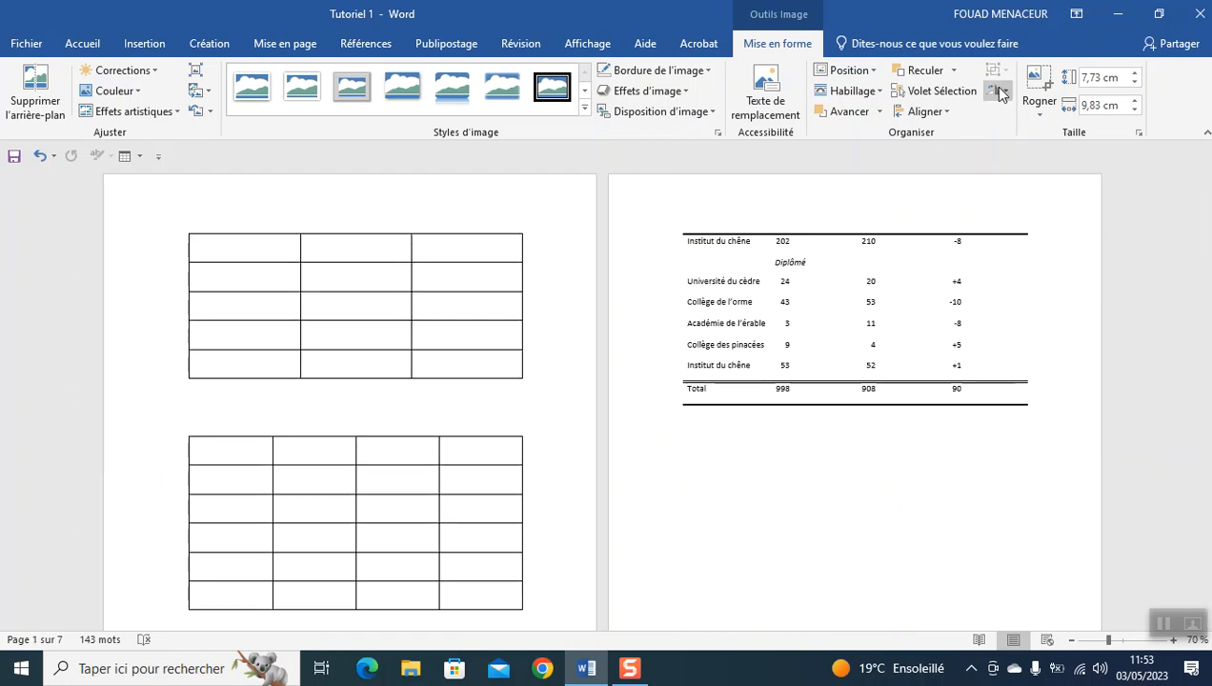
{"action": "left_click", "coordinate": [995, 90]}
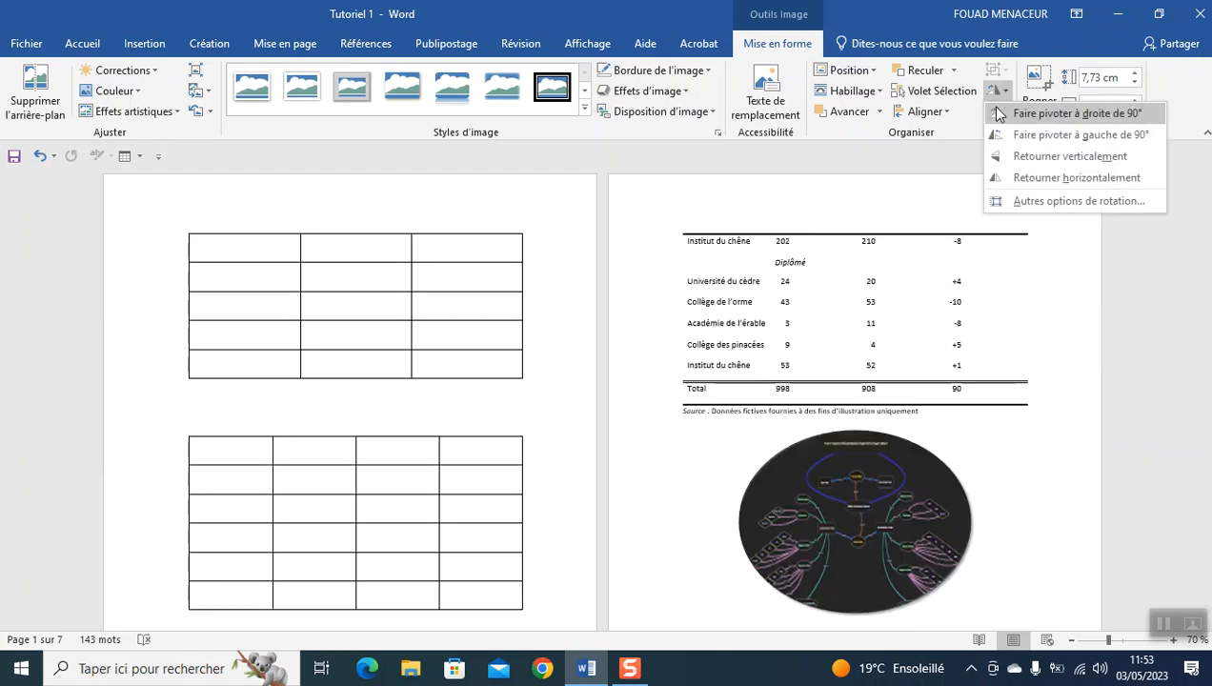
{"action": "left_click", "coordinate": [996, 114]}
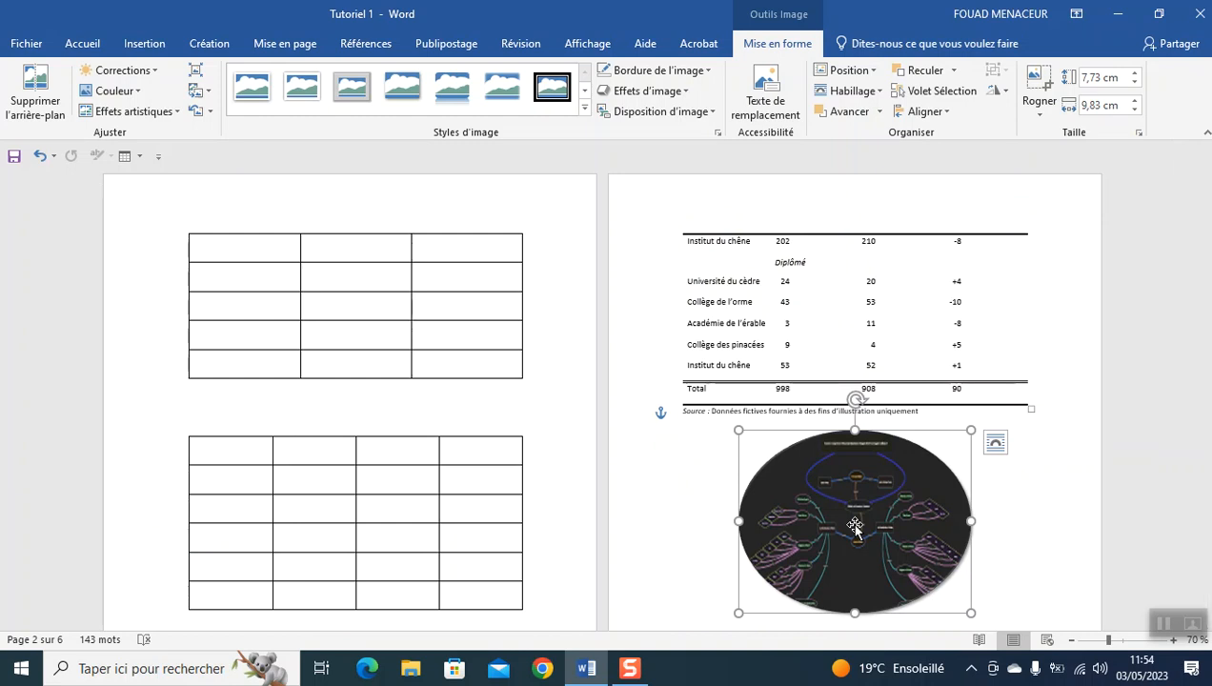
Crop the concept map picture's right and upper edges to about 7,66 cm high by 8,76 cm wide
{"action": "left_click", "coordinate": [1045, 118]}
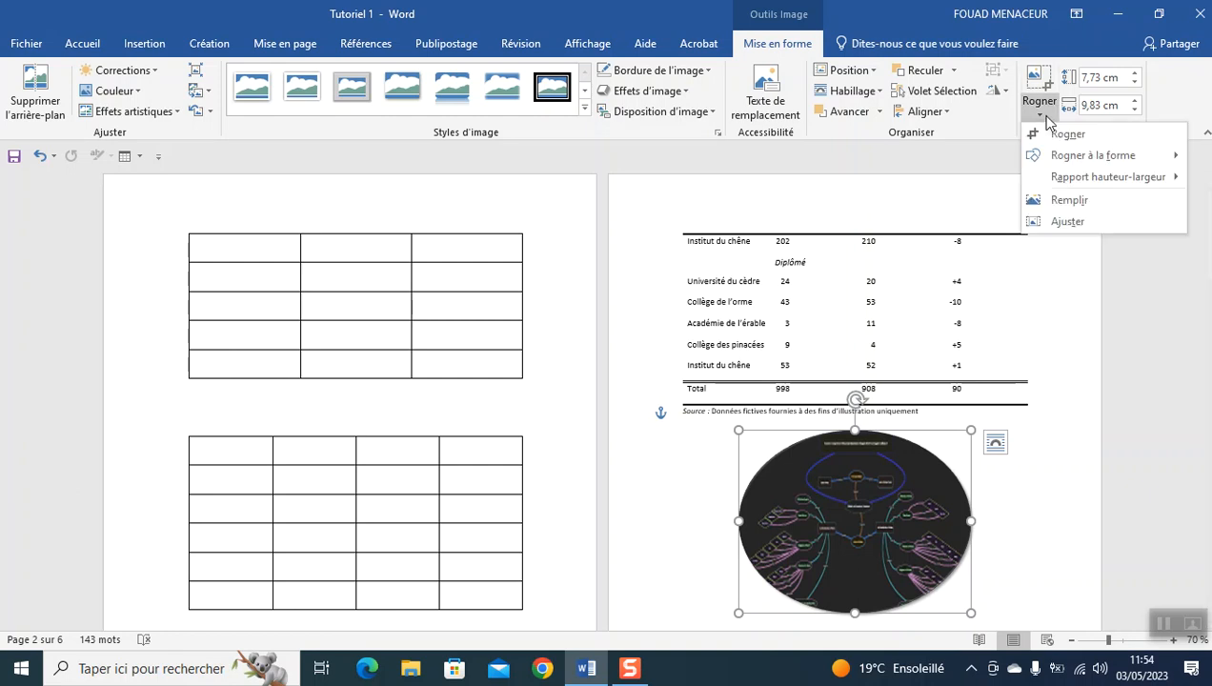
{"action": "left_click", "coordinate": [1047, 134]}
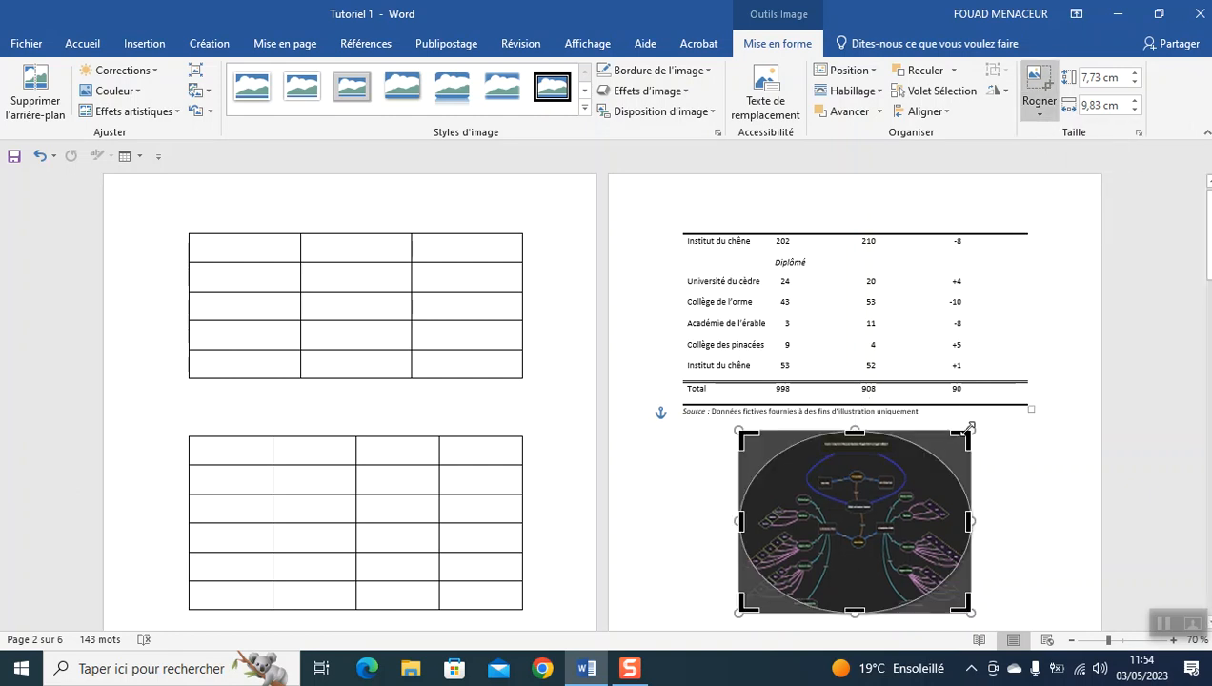
{"action": "left_click_drag", "start_coordinate": [962, 437], "coordinate": [944, 438]}
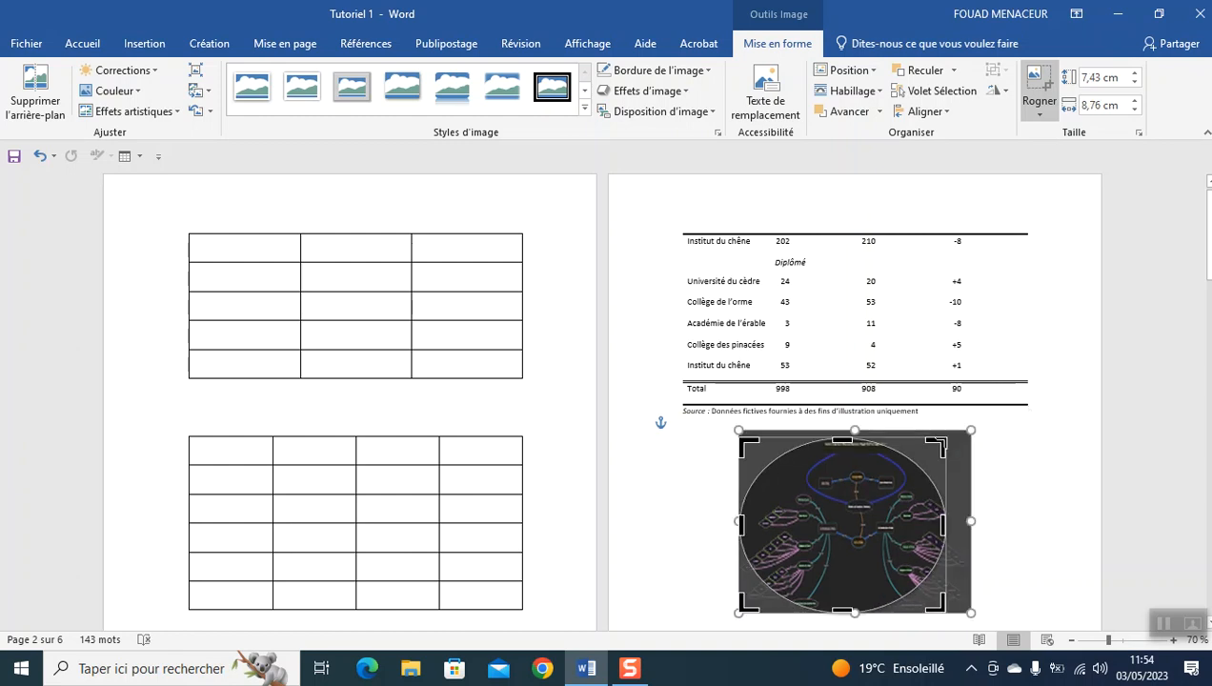
{"action": "left_click_drag", "start_coordinate": [836, 439], "coordinate": [838, 433]}
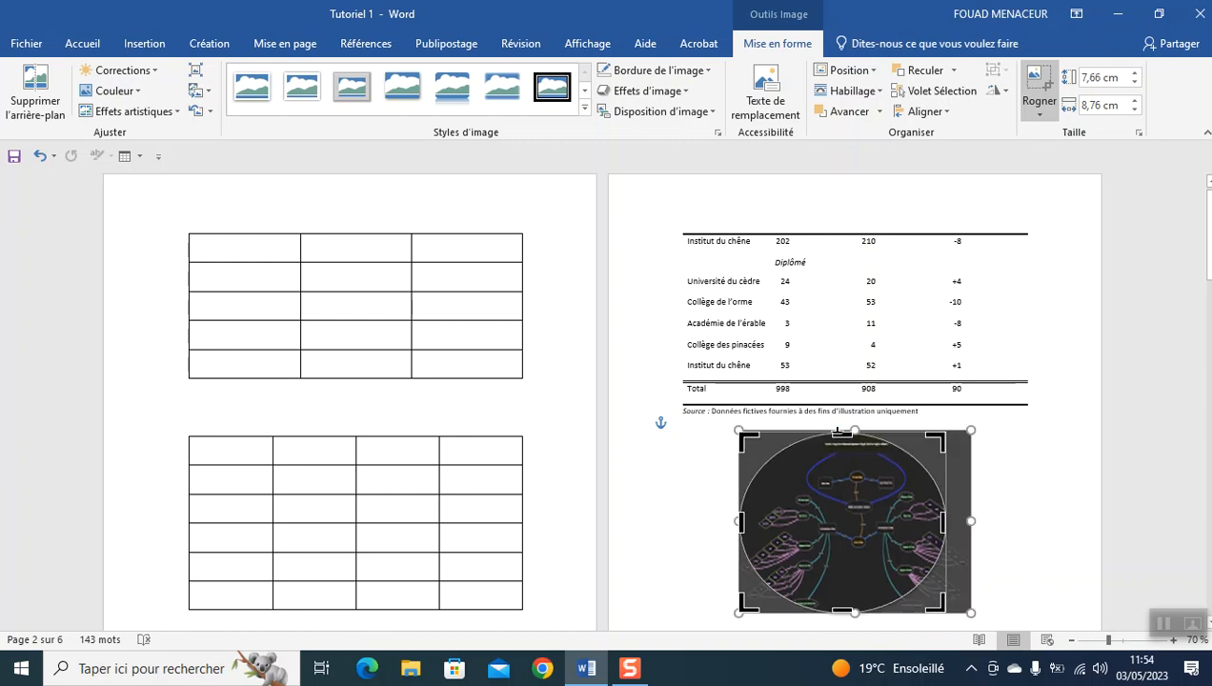
{"action": "left_click", "coordinate": [836, 431]}
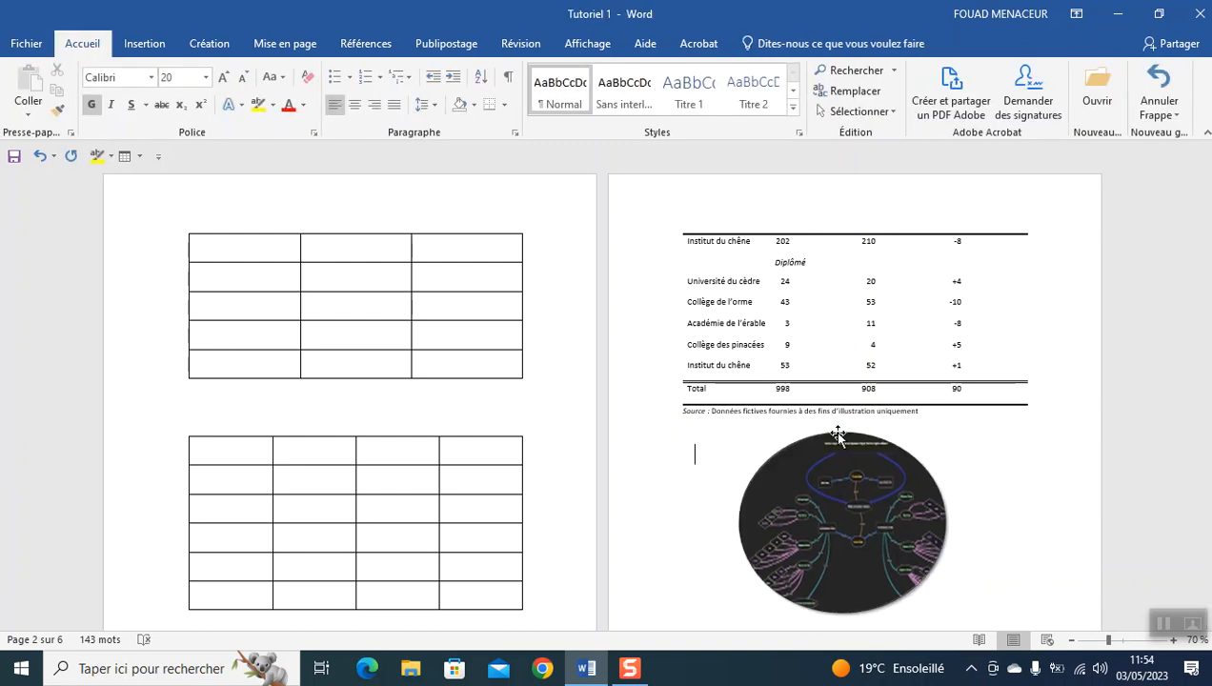
Crop the concept map picture's right edge so the picture is about 6,06 cm wide
{"action": "double_click", "coordinate": [839, 462]}
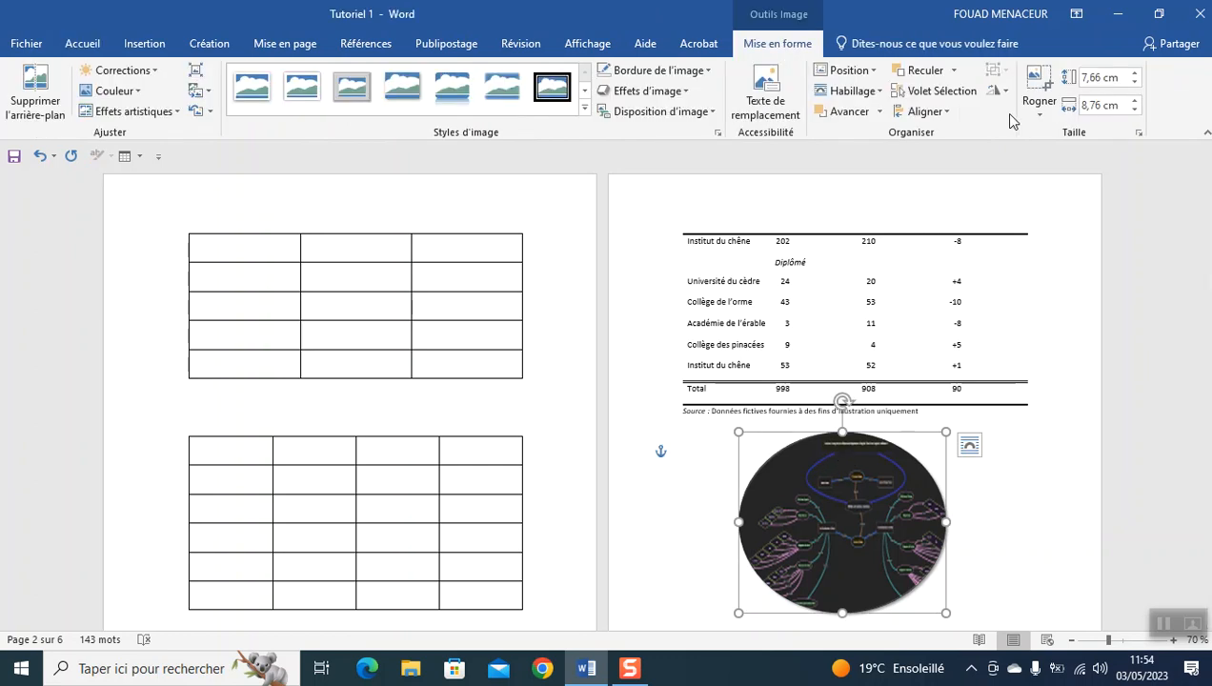
{"action": "left_click", "coordinate": [1037, 116]}
{"action": "left_click", "coordinate": [1036, 133]}
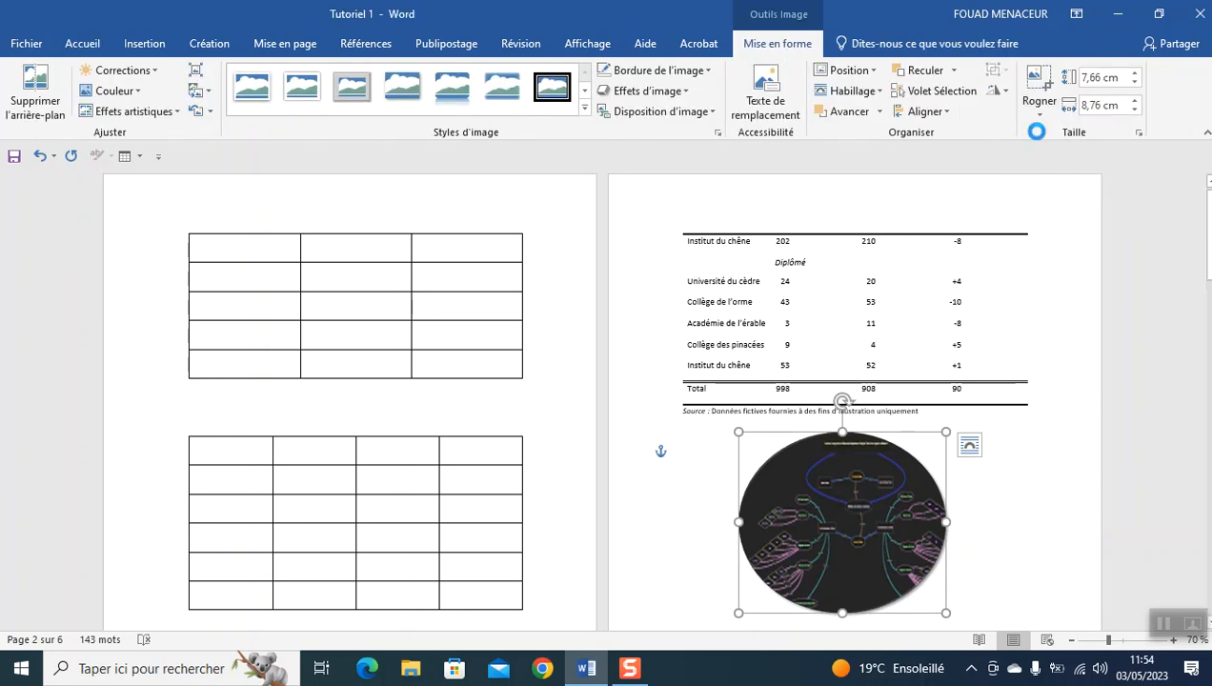
{"action": "left_click_drag", "start_coordinate": [942, 520], "coordinate": [883, 527]}
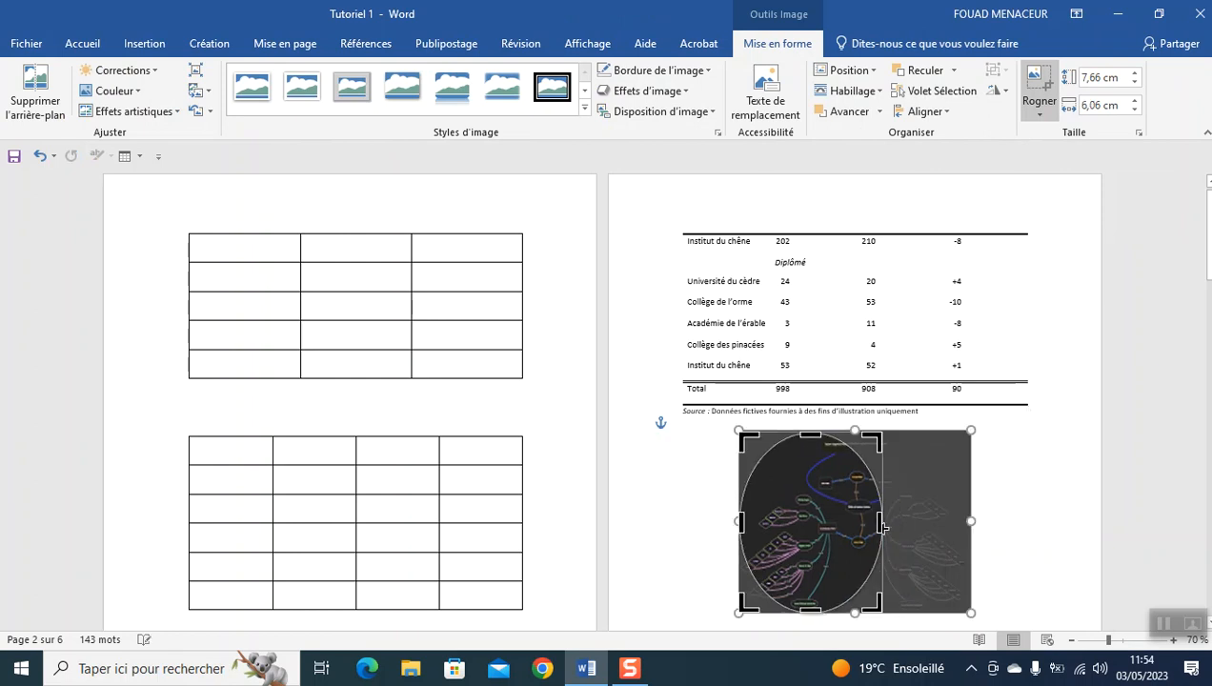
{"action": "left_click", "coordinate": [885, 527]}
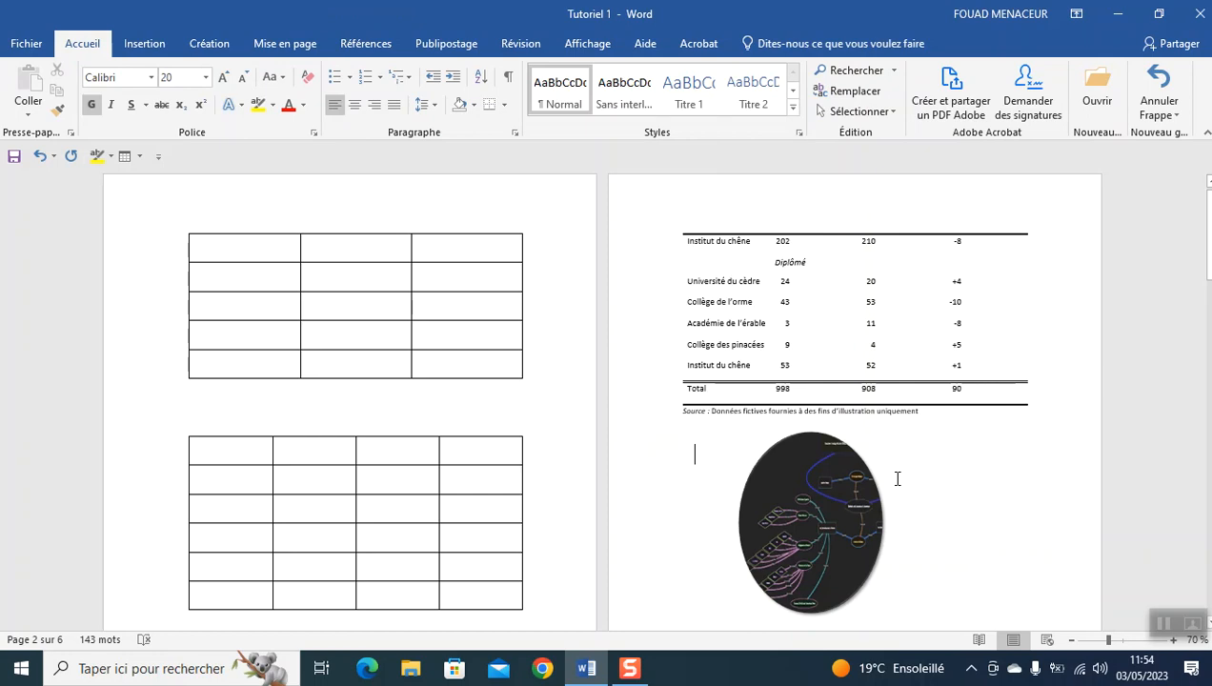
{"action": "left_click", "coordinate": [829, 488]}
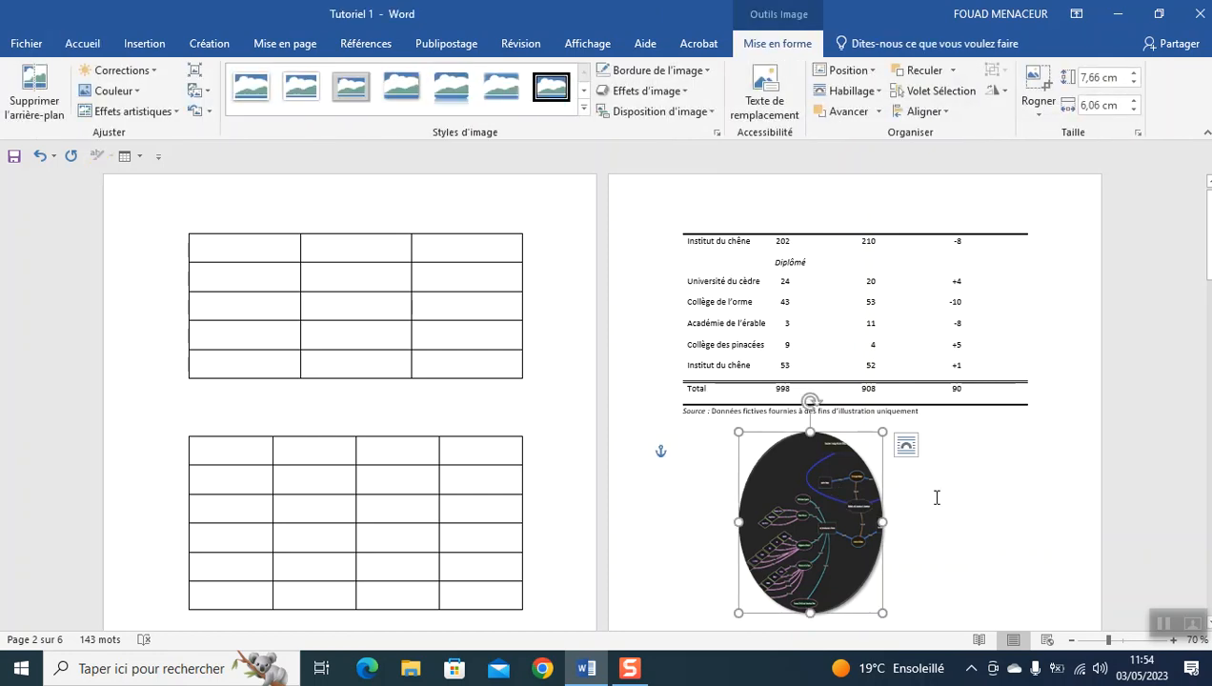
{"action": "left_click", "coordinate": [936, 497]}
Resize the concept map picture by setting its height to 8 cm and its width to 5 cm
{"action": "left_click", "coordinate": [841, 515]}
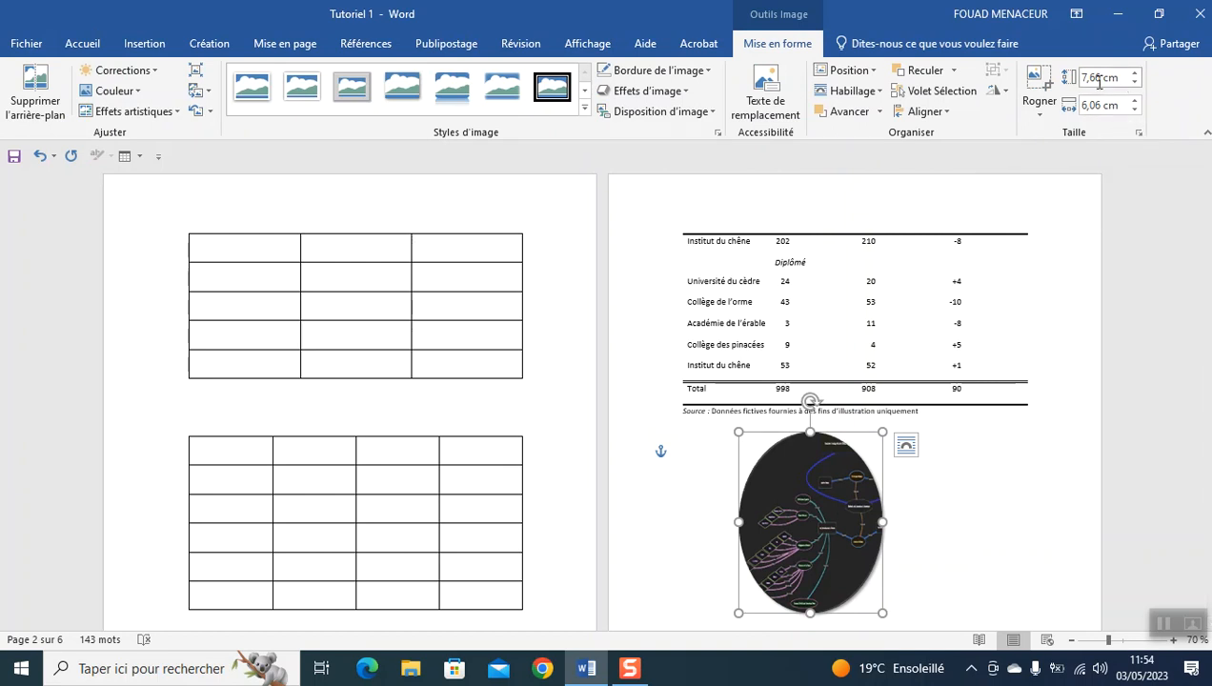
{"action": "left_click", "coordinate": [1098, 78]}
{"action": "type", "text": "8"}
{"action": "key", "text": "Return"}
{"action": "left_click", "coordinate": [1095, 104]}
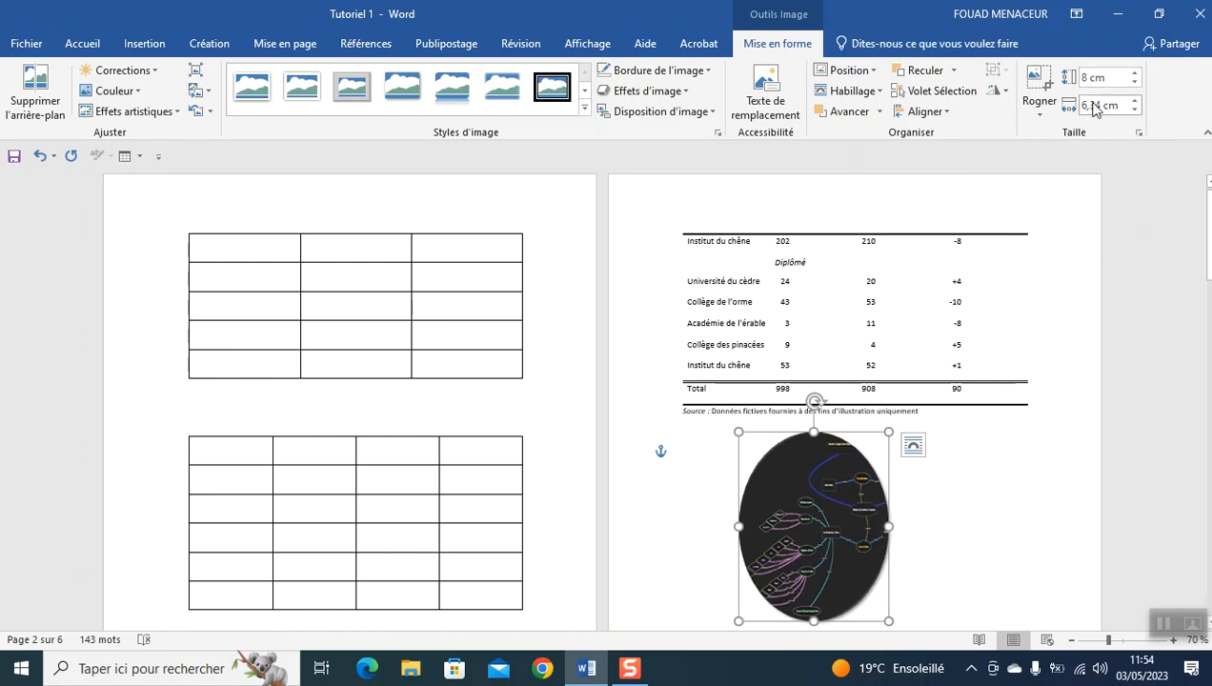
{"action": "type", "text": "5"}
{"action": "key", "text": "Return"}
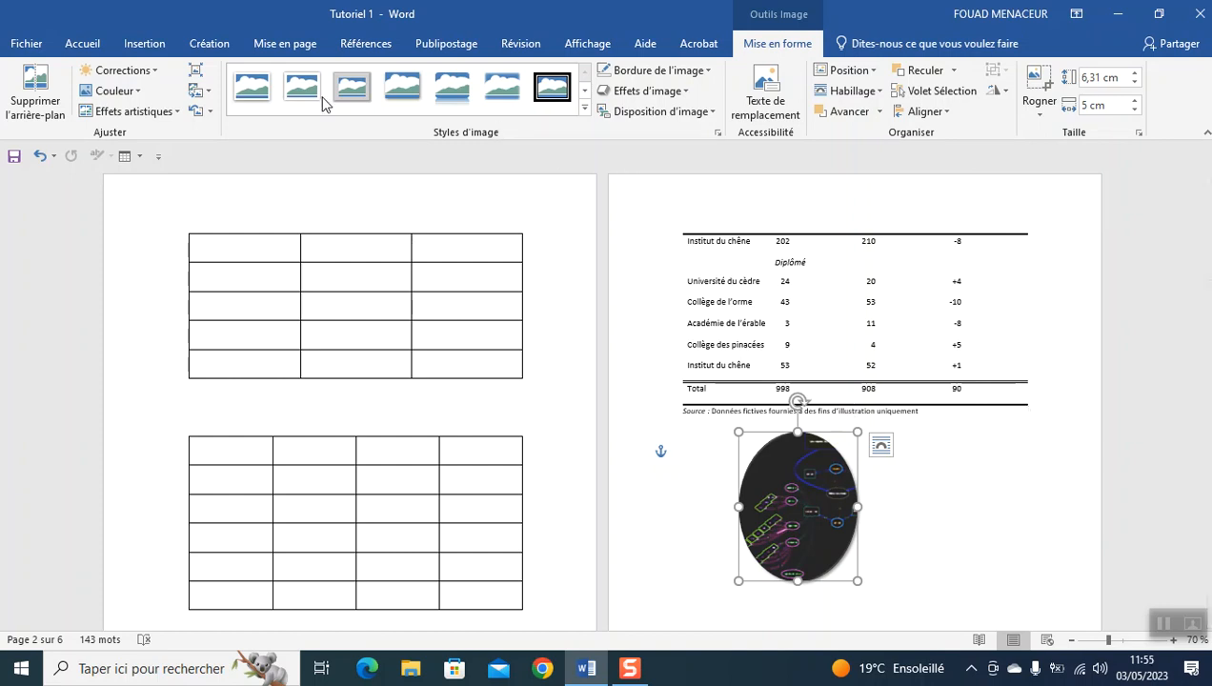
Draw a nearly horizontal arrow line below item VII on the last page, about 10,35 cm wide and 0,42 cm high
{"action": "left_click", "coordinate": [144, 44]}
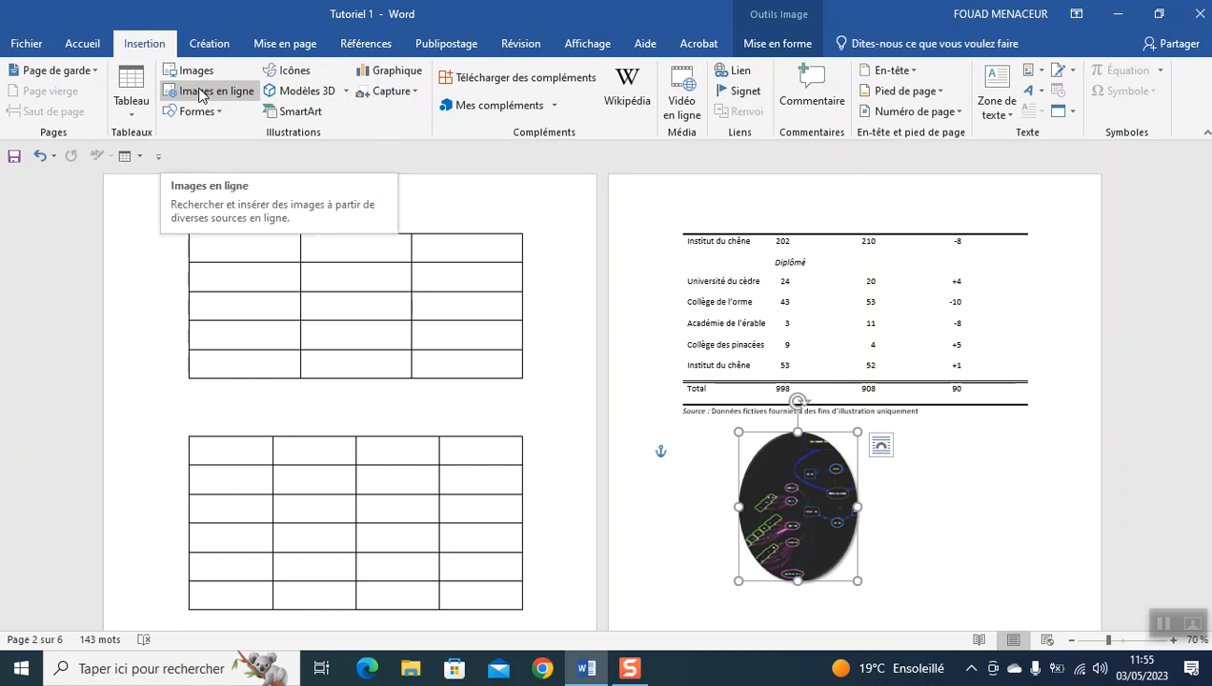
{"action": "scroll", "coordinate": [583, 396], "scroll_direction": "down", "scroll_amount": 3}
{"action": "scroll", "coordinate": [583, 396], "scroll_direction": "down", "scroll_amount": 8}
{"action": "left_click", "coordinate": [723, 282]}
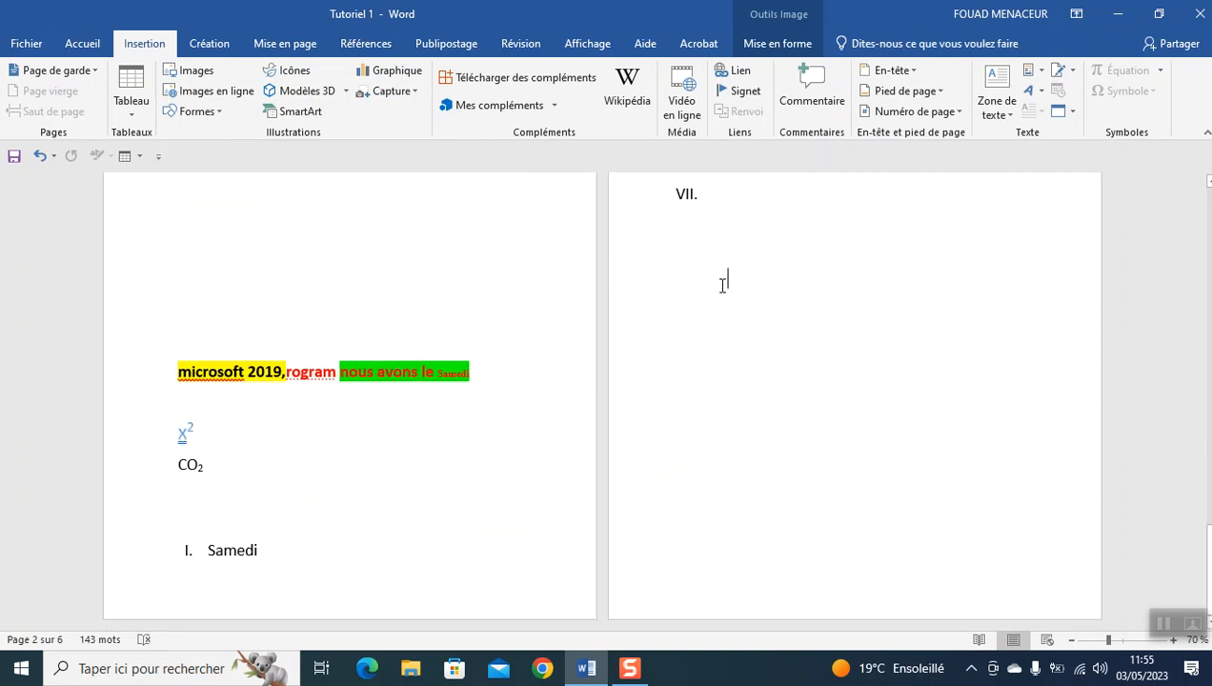
{"action": "left_click", "coordinate": [198, 114]}
{"action": "left_click", "coordinate": [200, 155]}
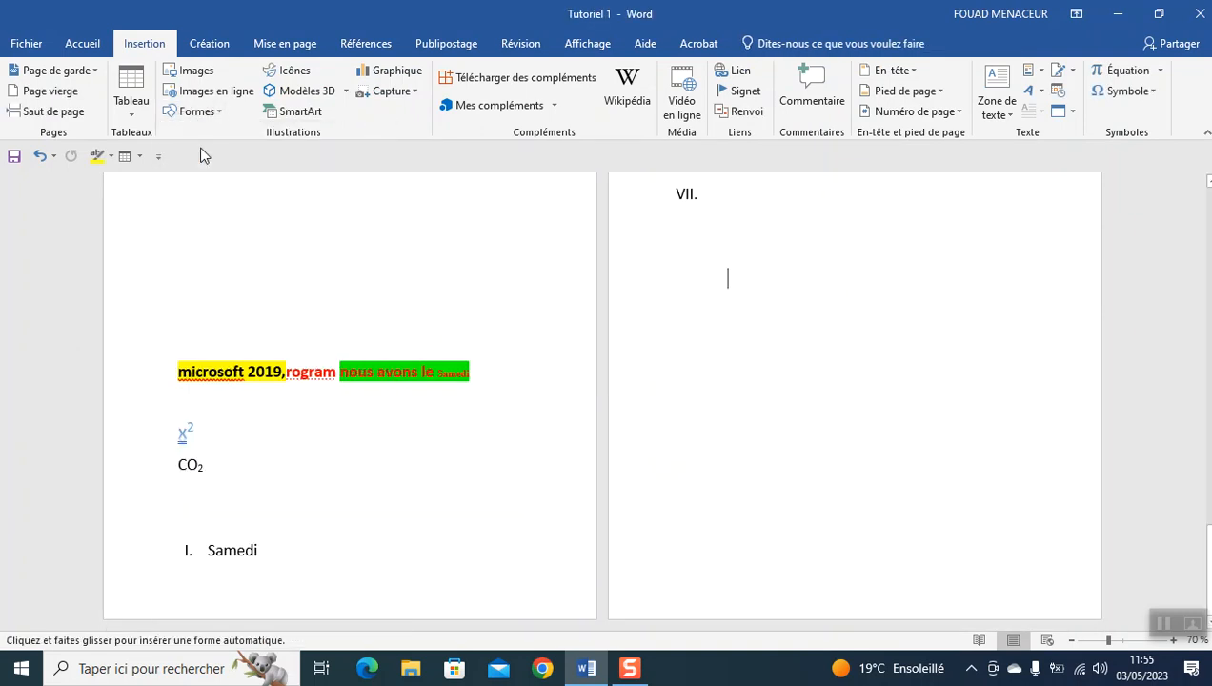
{"action": "left_click_drag", "start_coordinate": [703, 263], "coordinate": [947, 273]}
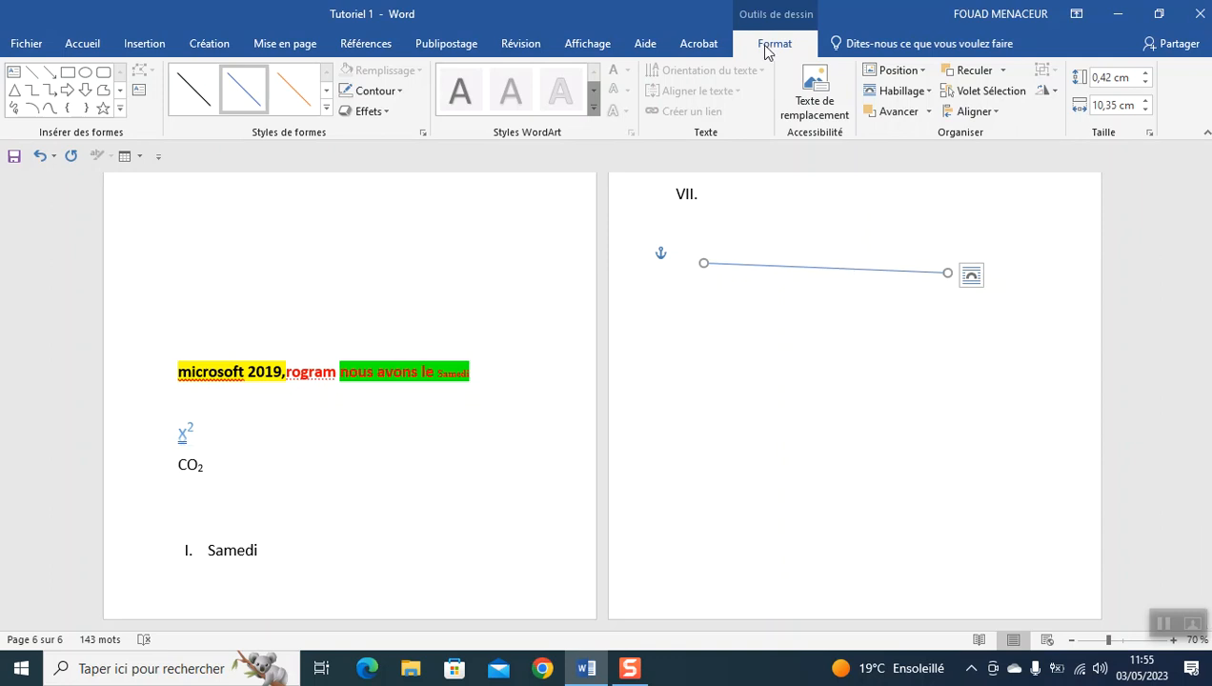
Apply the thin orange line style to the arrow and increase its size to 0,7 cm high by 11,5 cm wide
{"action": "left_click", "coordinate": [297, 91]}
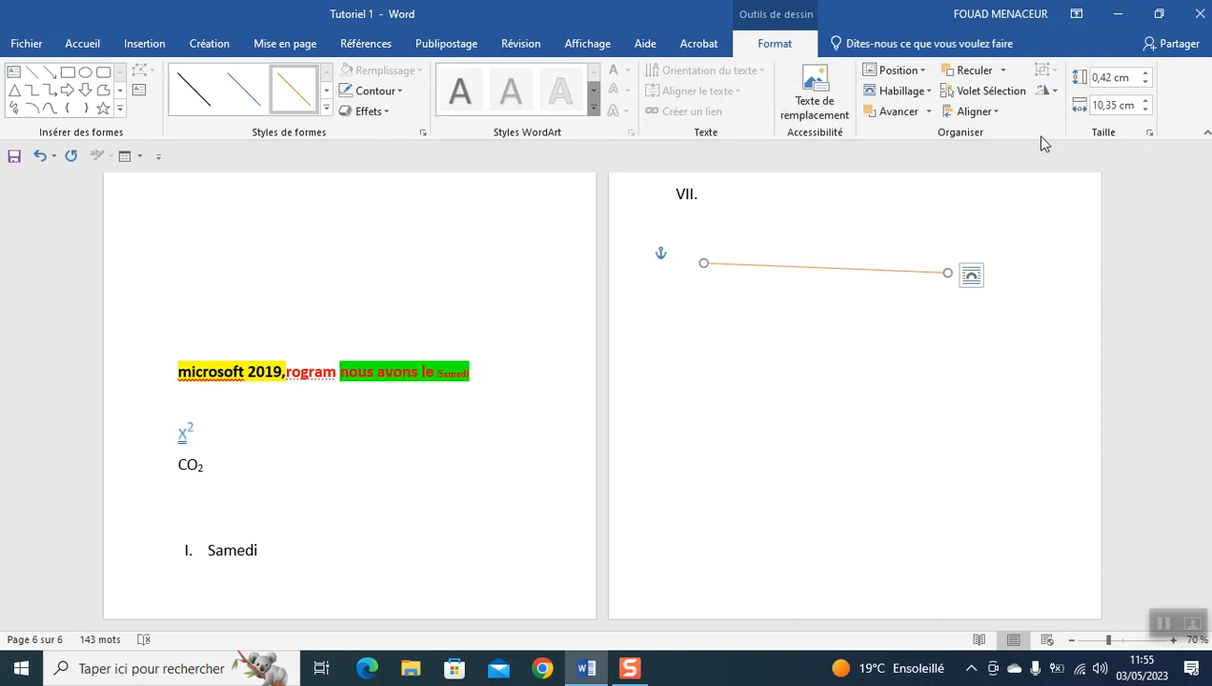
{"action": "left_click", "coordinate": [1146, 74]}
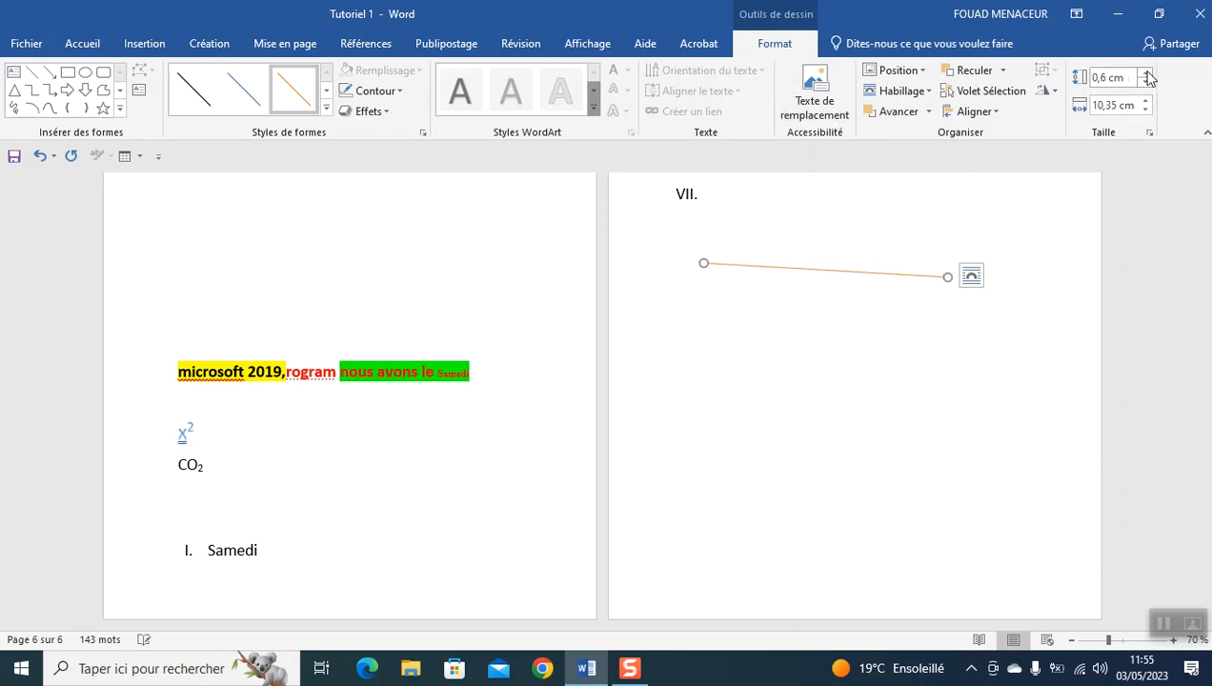
{"action": "left_click", "coordinate": [1145, 73]}
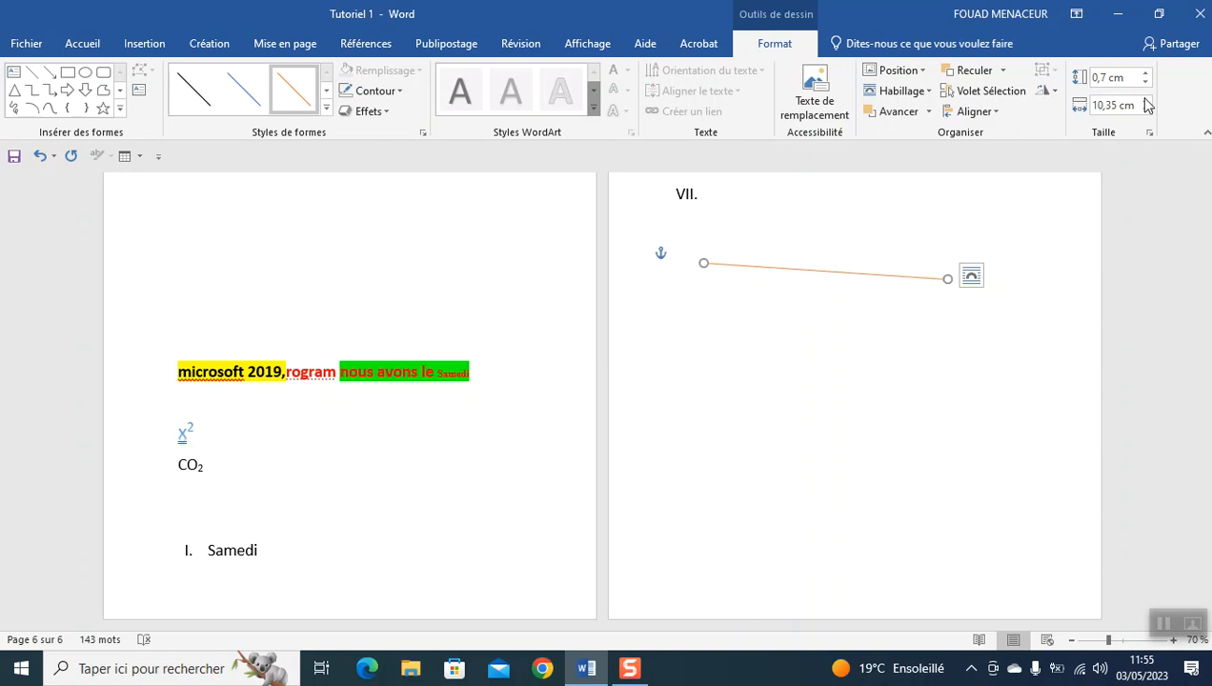
{"action": "left_click", "coordinate": [1145, 100]}
{"action": "left_click", "coordinate": [1145, 100]}
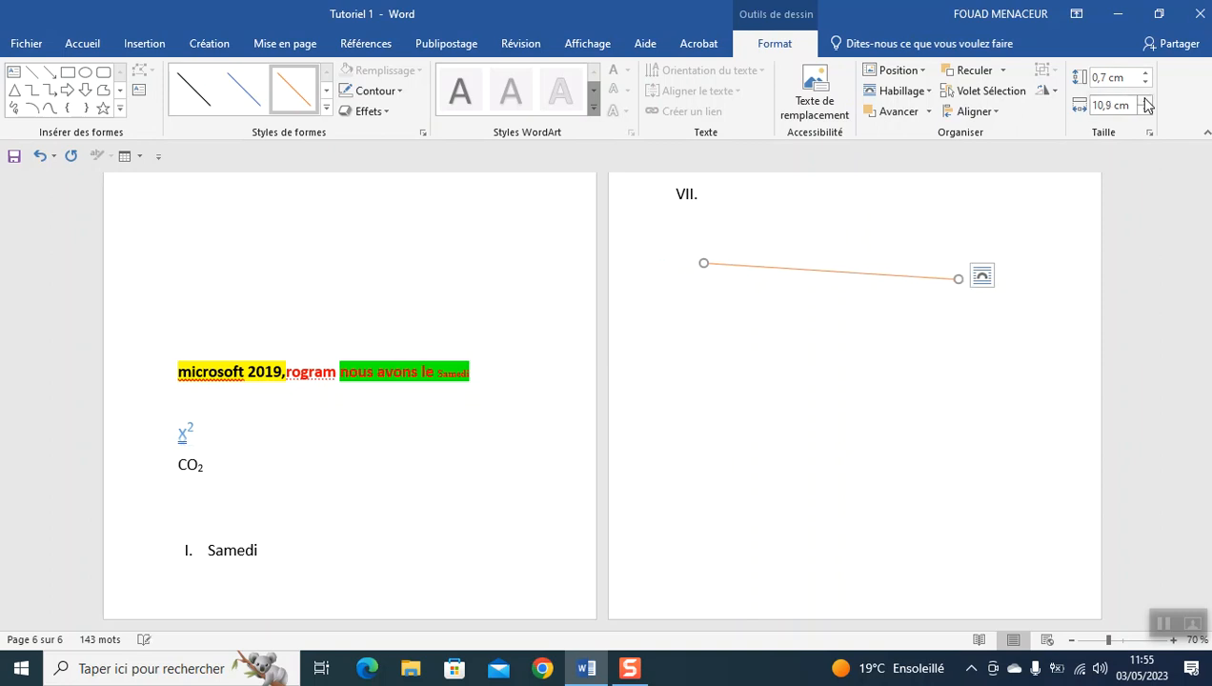
{"action": "left_click", "coordinate": [1145, 100]}
{"action": "left_click", "coordinate": [1145, 101]}
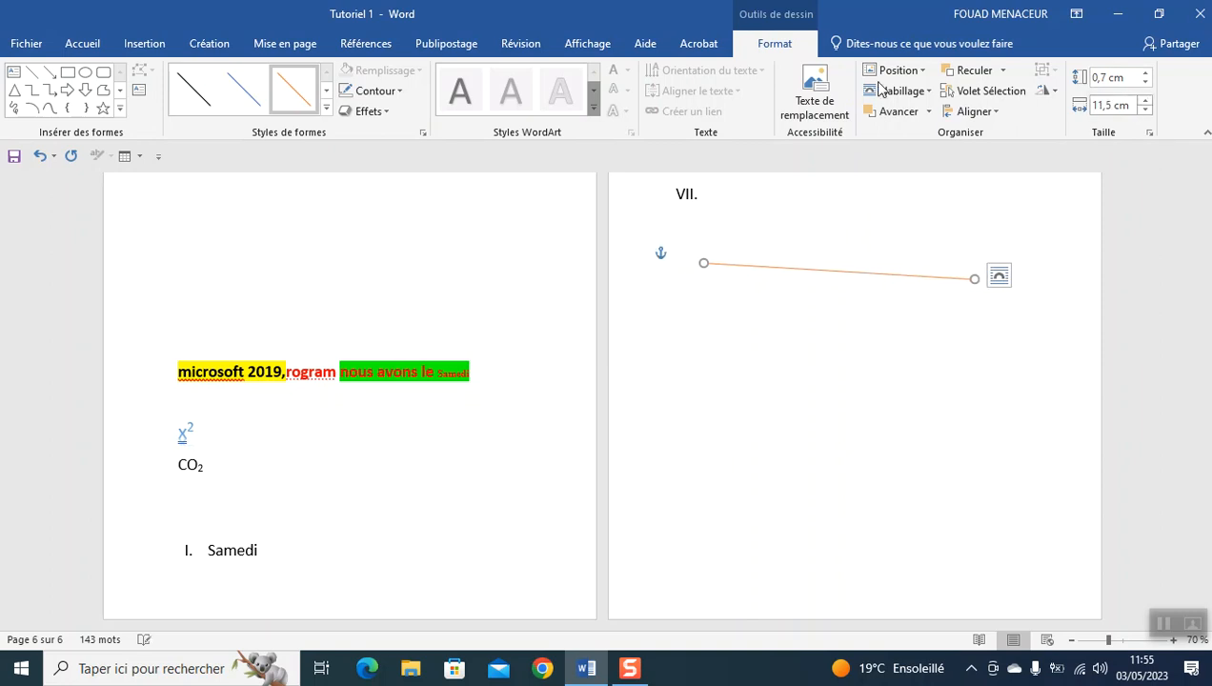
Apply the intense blue theme line style to the arrow and preview its outline colours
{"action": "left_click", "coordinate": [327, 109]}
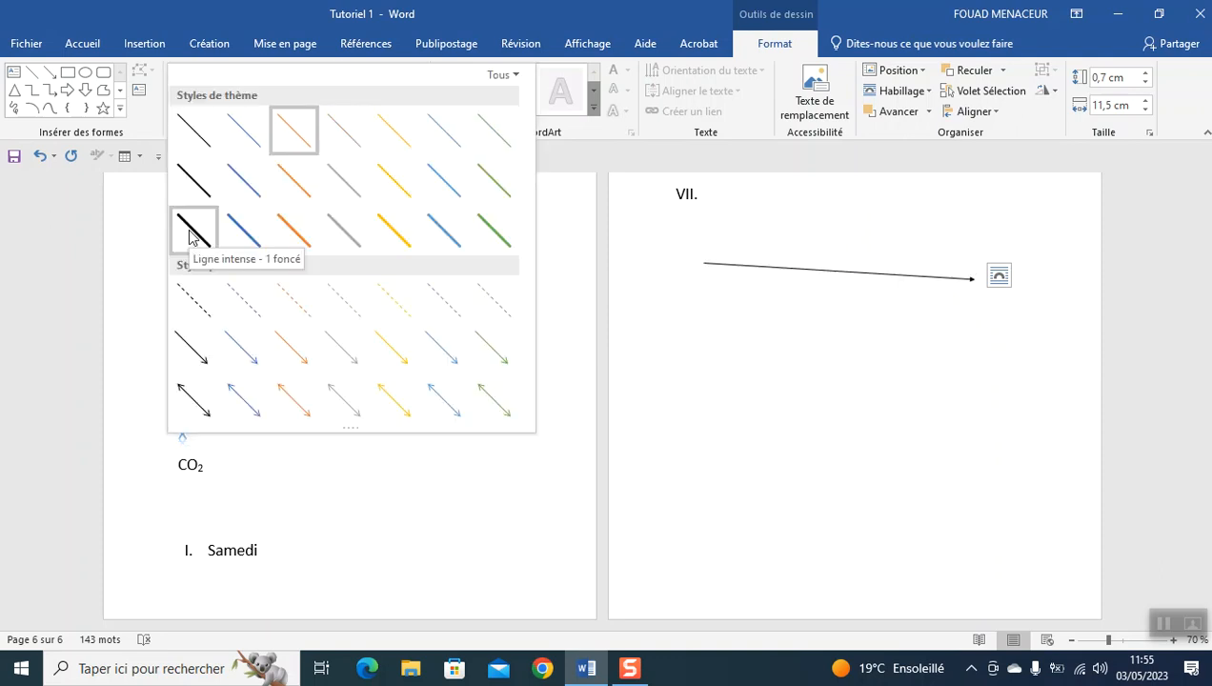
{"action": "left_click", "coordinate": [242, 233]}
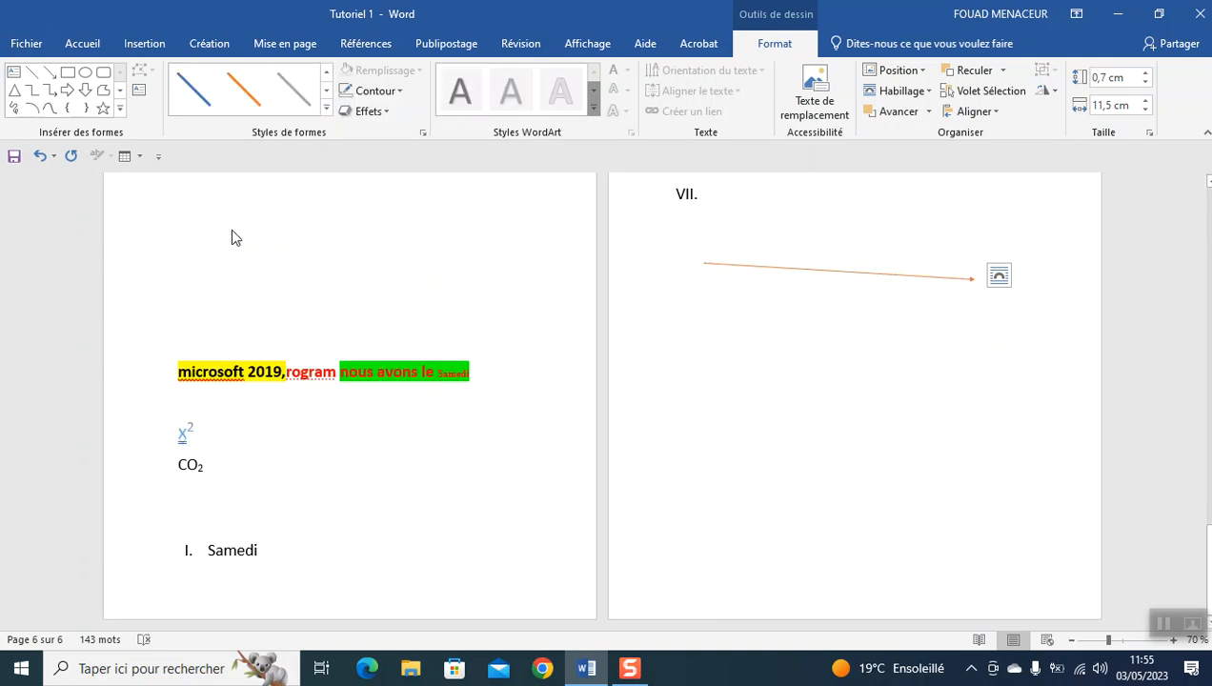
{"action": "left_click", "coordinate": [380, 92]}
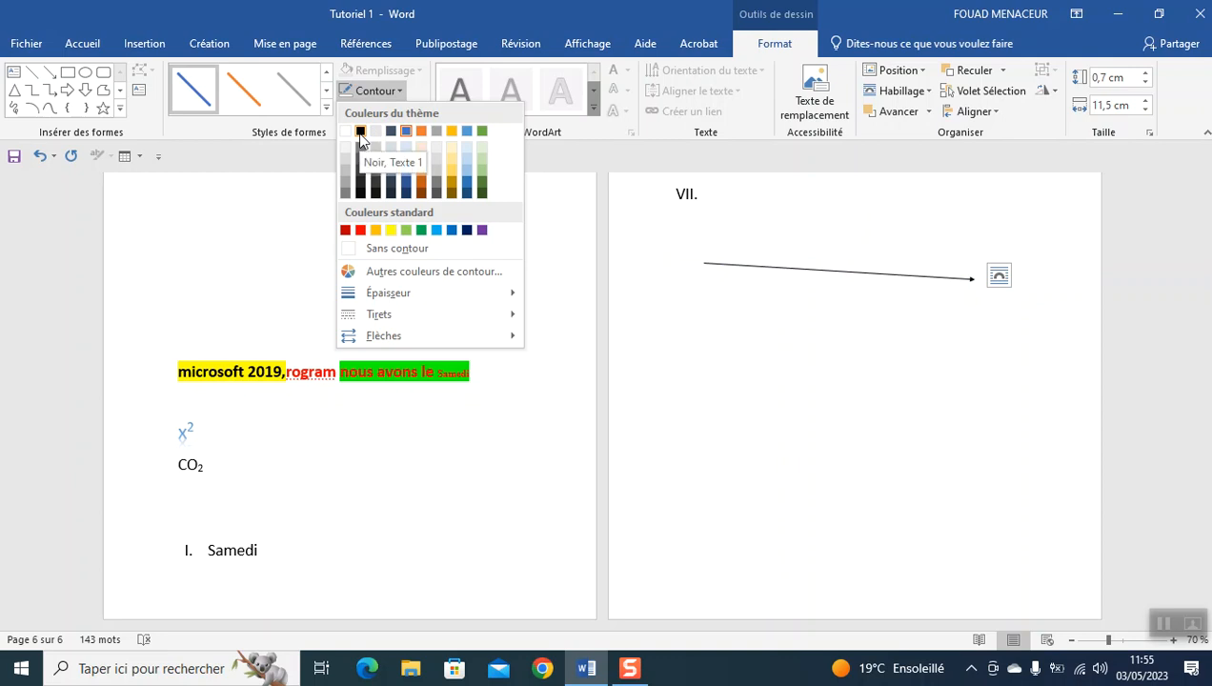
{"action": "left_click", "coordinate": [579, 255]}
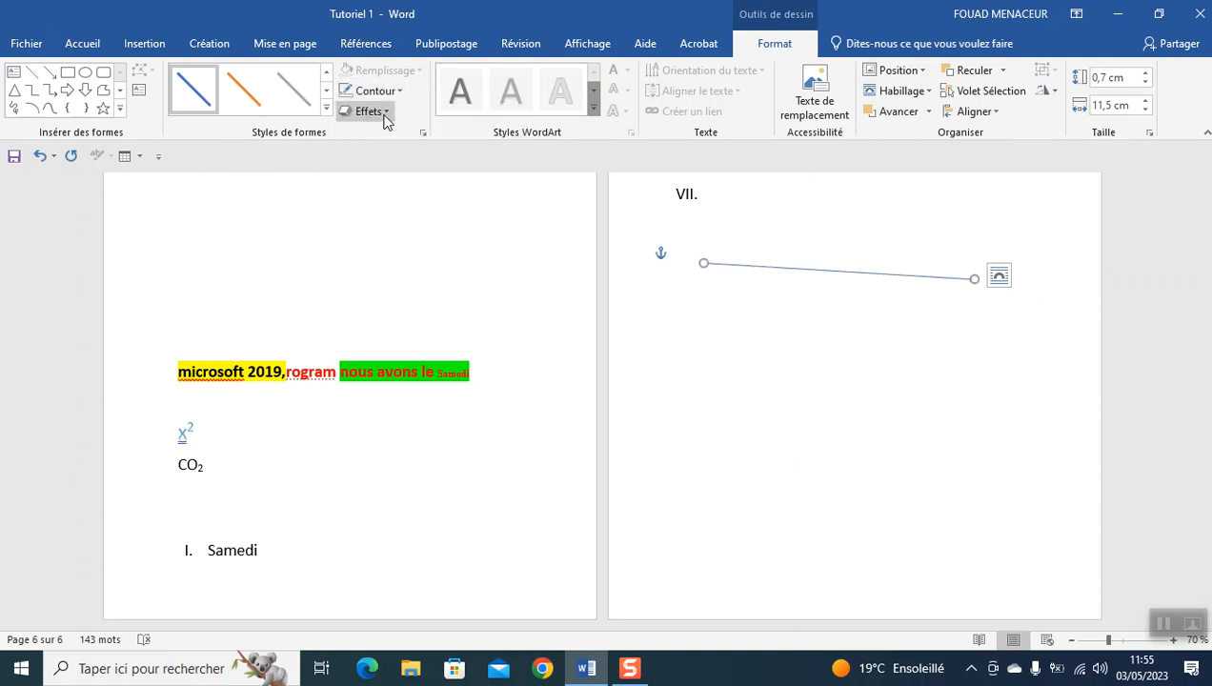
Browse the preset and soft-edge effects for the arrow, and delete the arrow from the page
{"action": "left_click", "coordinate": [384, 115]}
{"action": "mouse_move", "coordinate": [386, 142]}
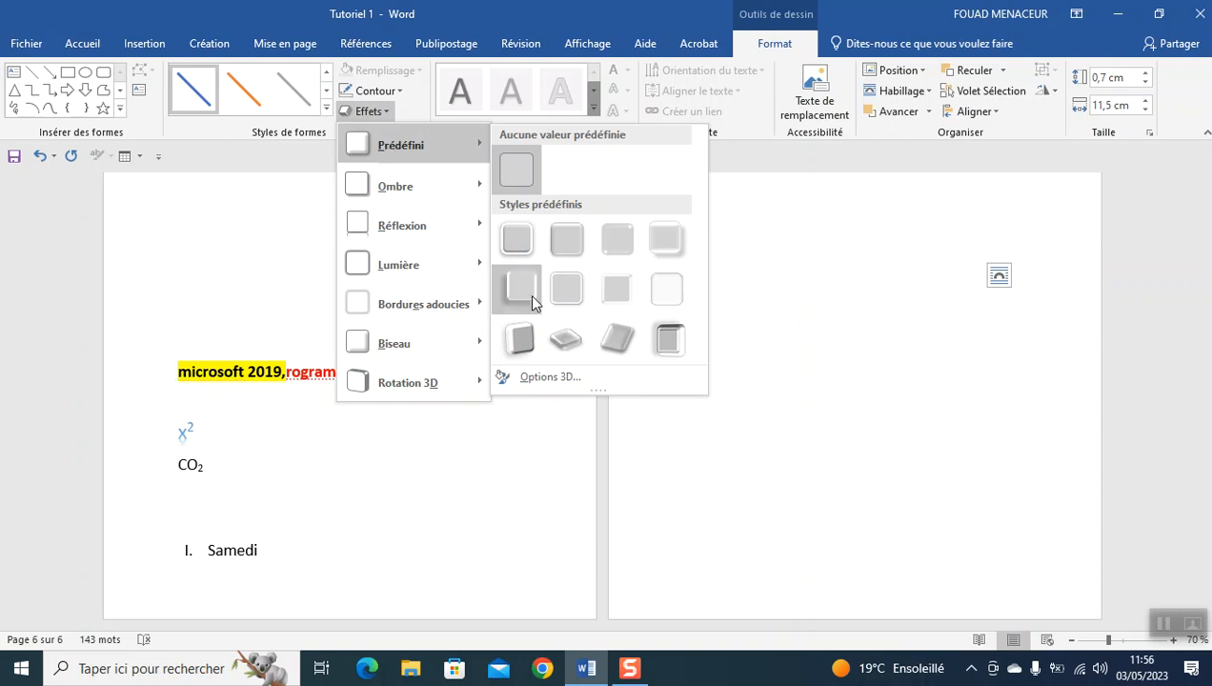
{"action": "mouse_move", "coordinate": [479, 310]}
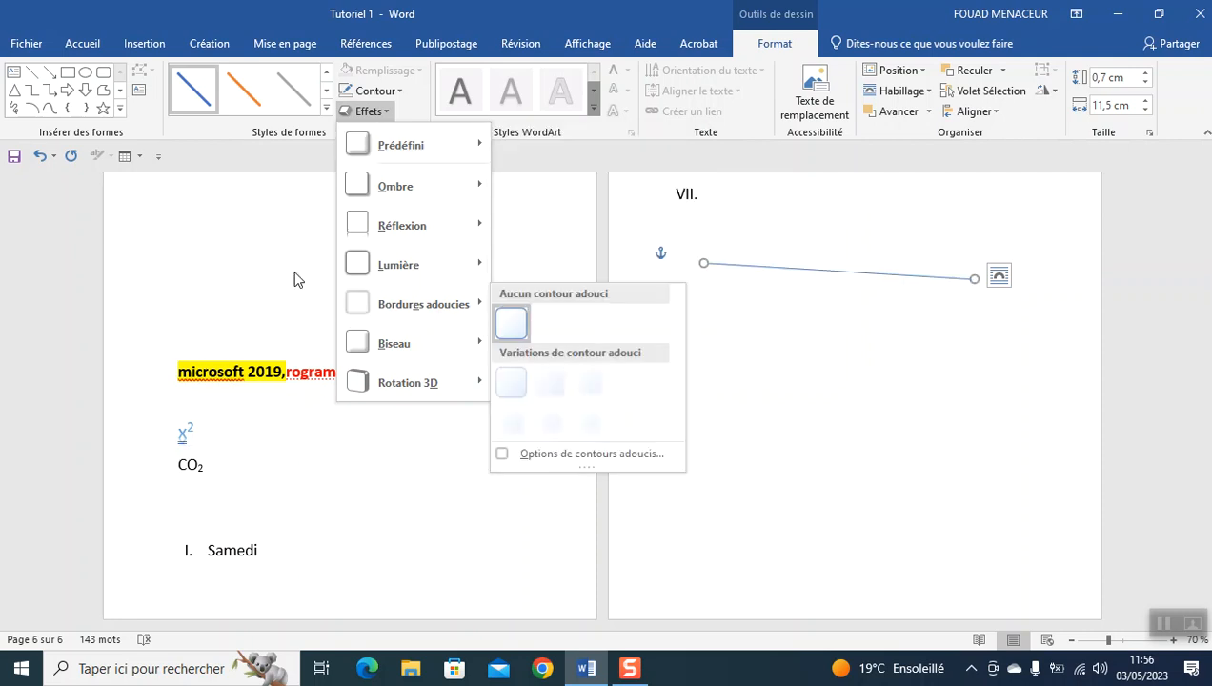
{"action": "left_click", "coordinate": [294, 279]}
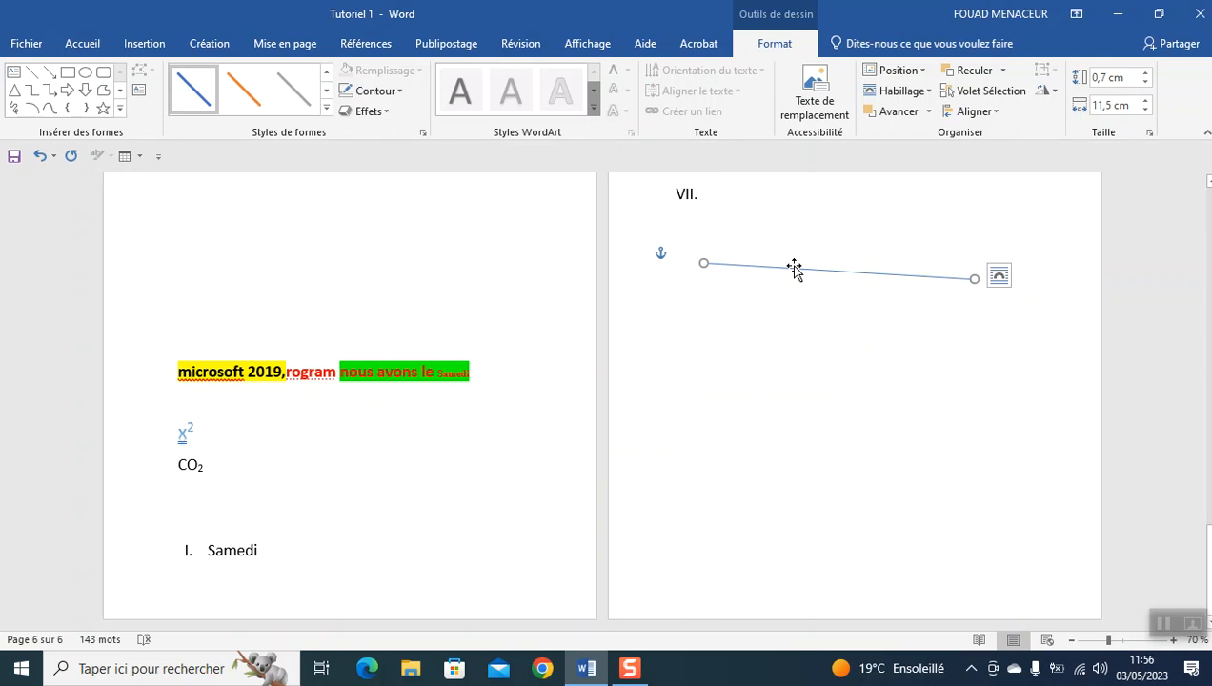
{"action": "key", "text": "Delete"}
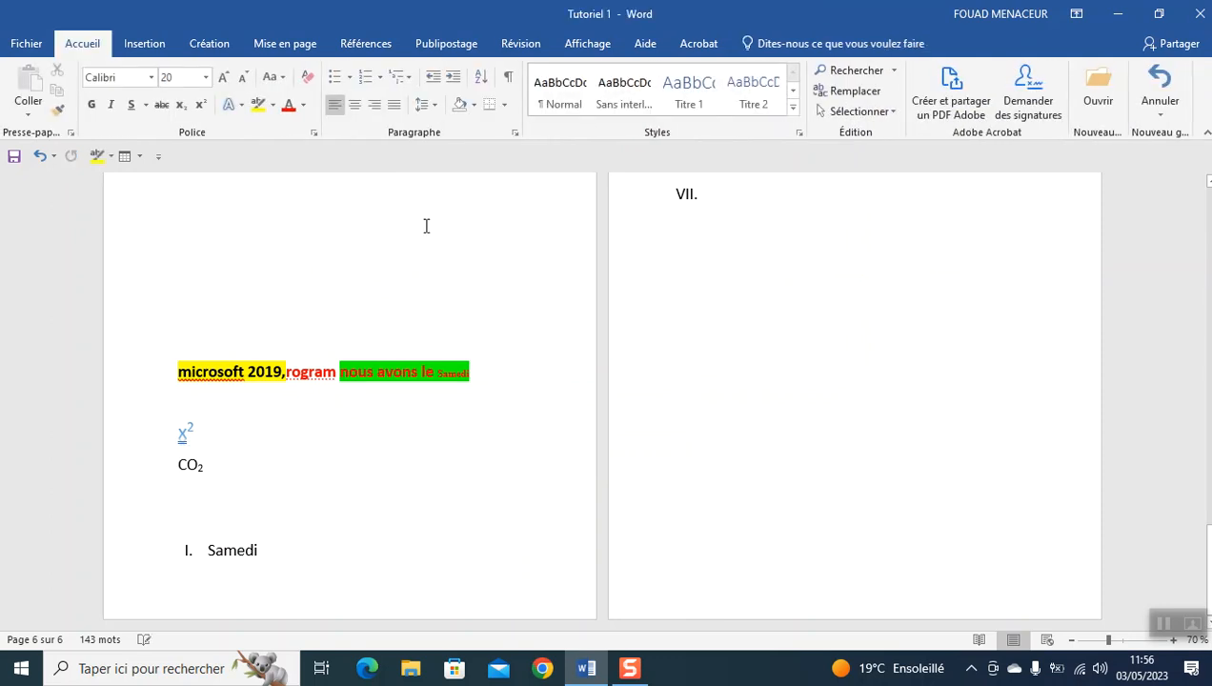
Draw a partial circle from the basic shapes below item VII, about 9,55 cm high by 10,31 cm wide
{"action": "left_click", "coordinate": [144, 43]}
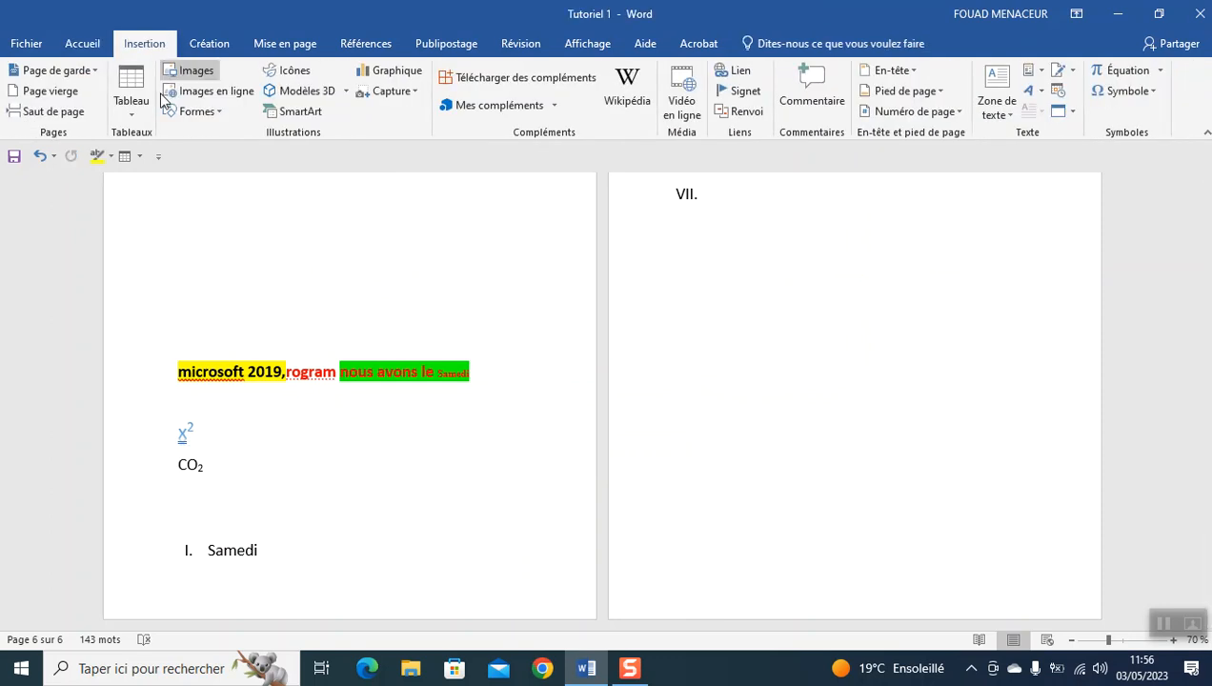
{"action": "left_click", "coordinate": [196, 111]}
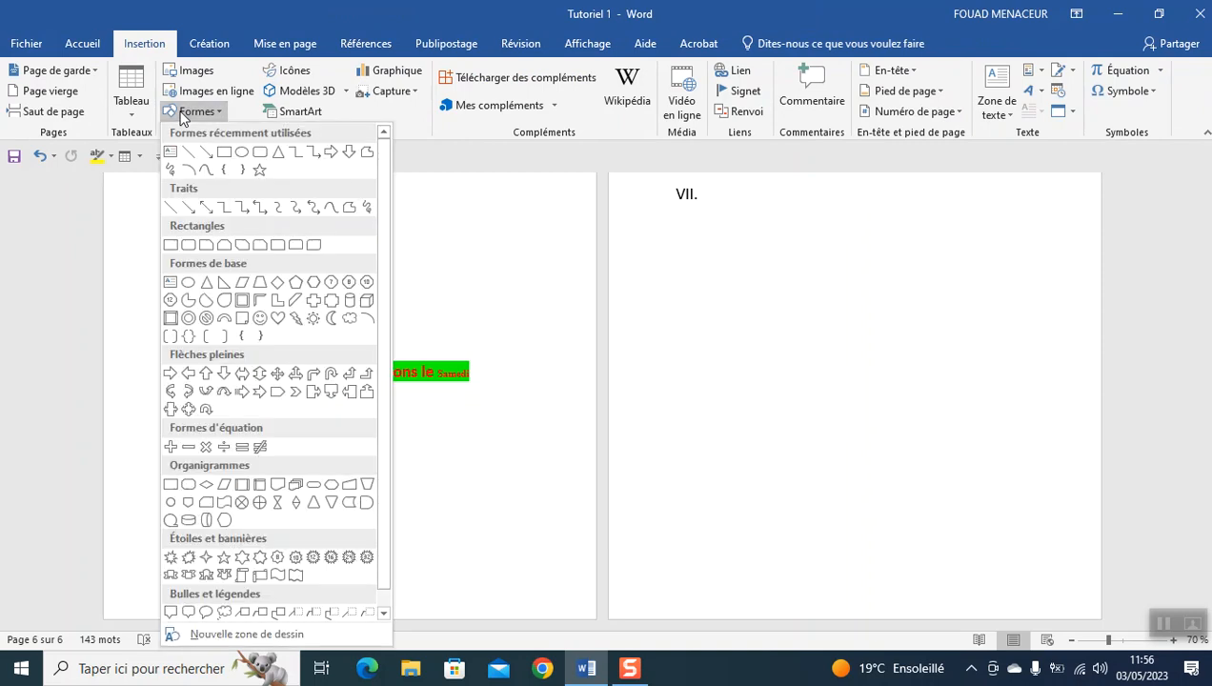
{"action": "left_click", "coordinate": [190, 303]}
{"action": "mouse_move", "coordinate": [715, 299]}
{"action": "left_mouse_down"}
{"action": "mouse_move", "coordinate": [976, 411]}
{"action": "mouse_move", "coordinate": [998, 453]}
{"action": "mouse_move", "coordinate": [957, 524]}
{"action": "left_mouse_up"}
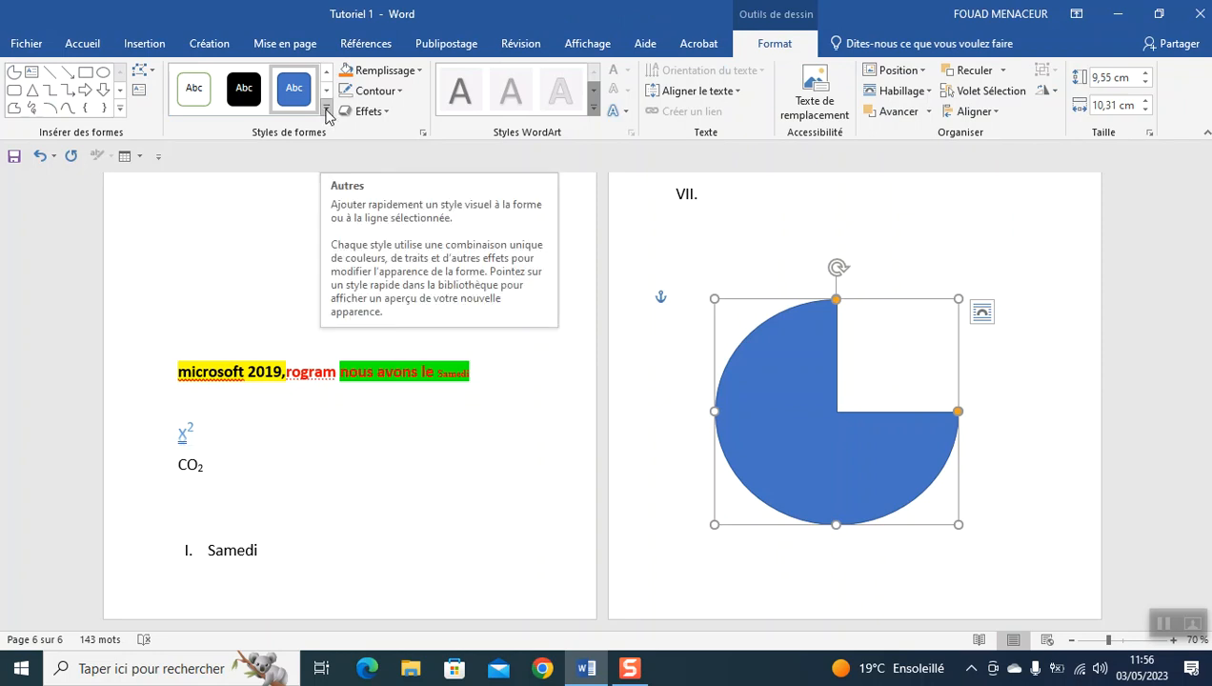
Apply the light blue gradient theme style to the partial circle and fill it with the theme's solid blue accent colour
{"action": "left_click", "coordinate": [327, 111]}
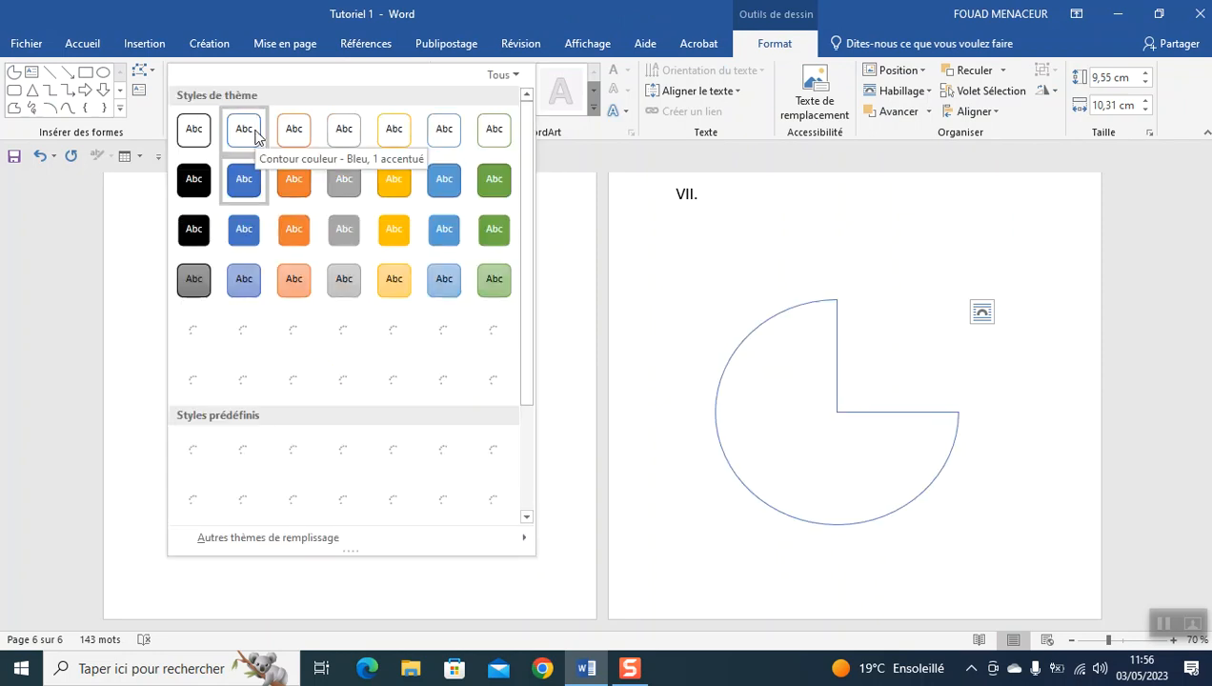
{"action": "left_click", "coordinate": [244, 282]}
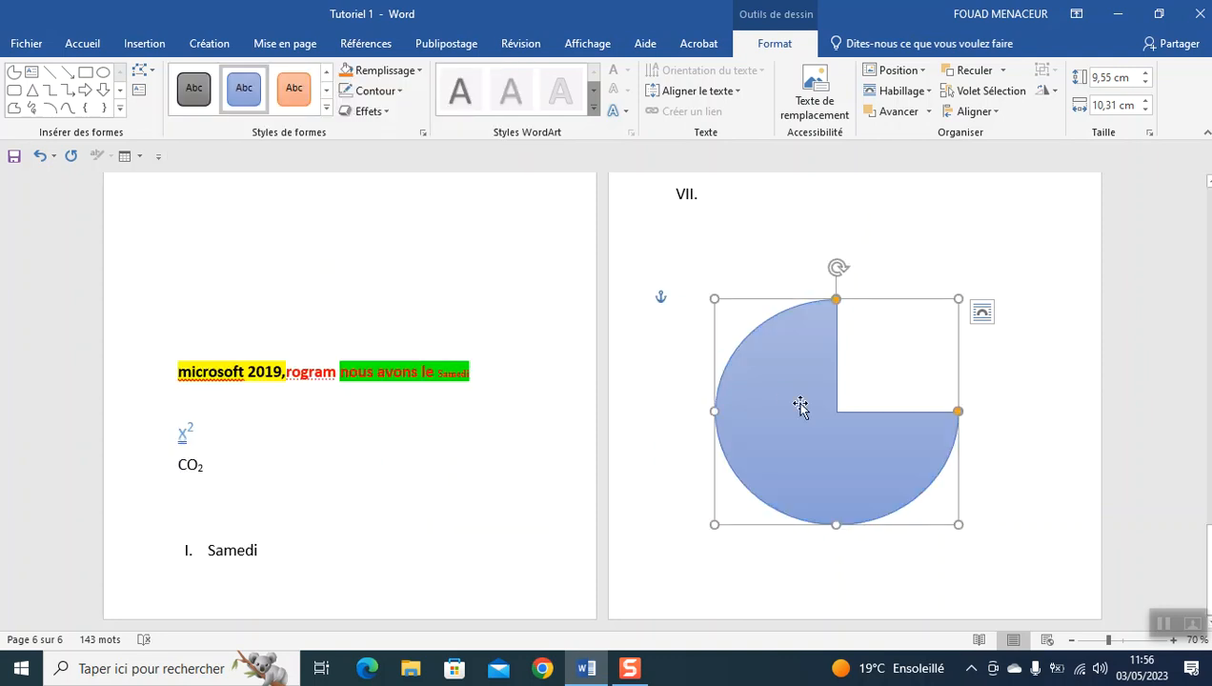
{"action": "left_click", "coordinate": [417, 72]}
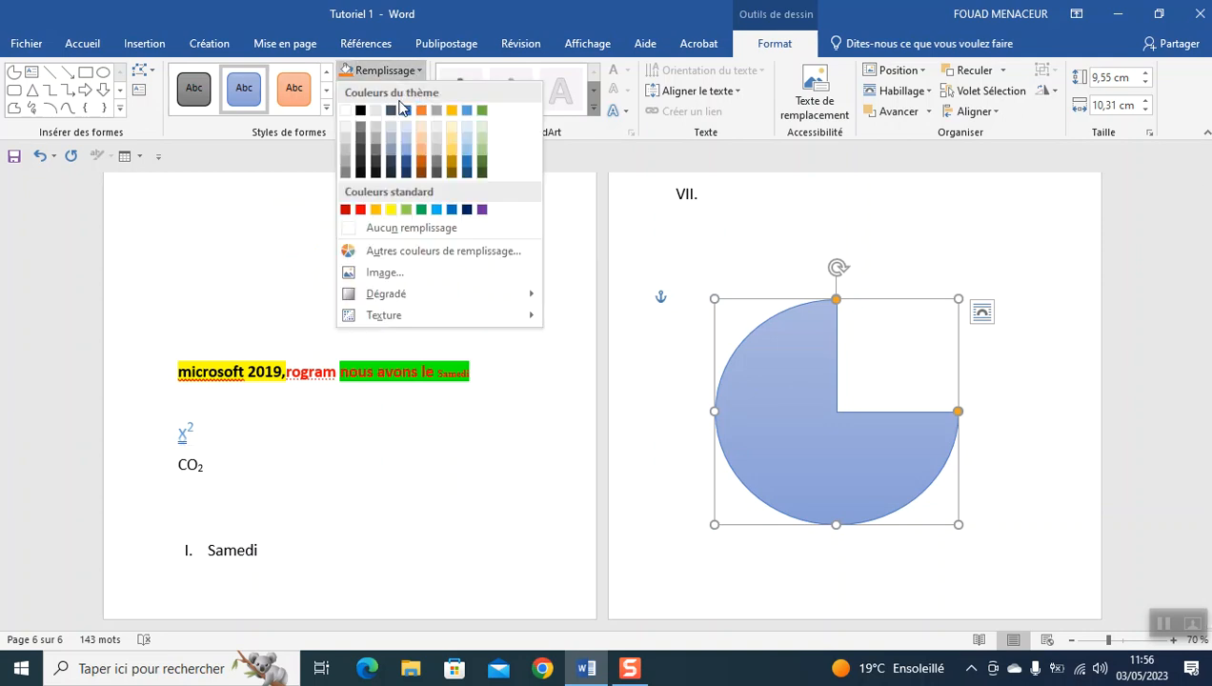
{"action": "left_click", "coordinate": [406, 112]}
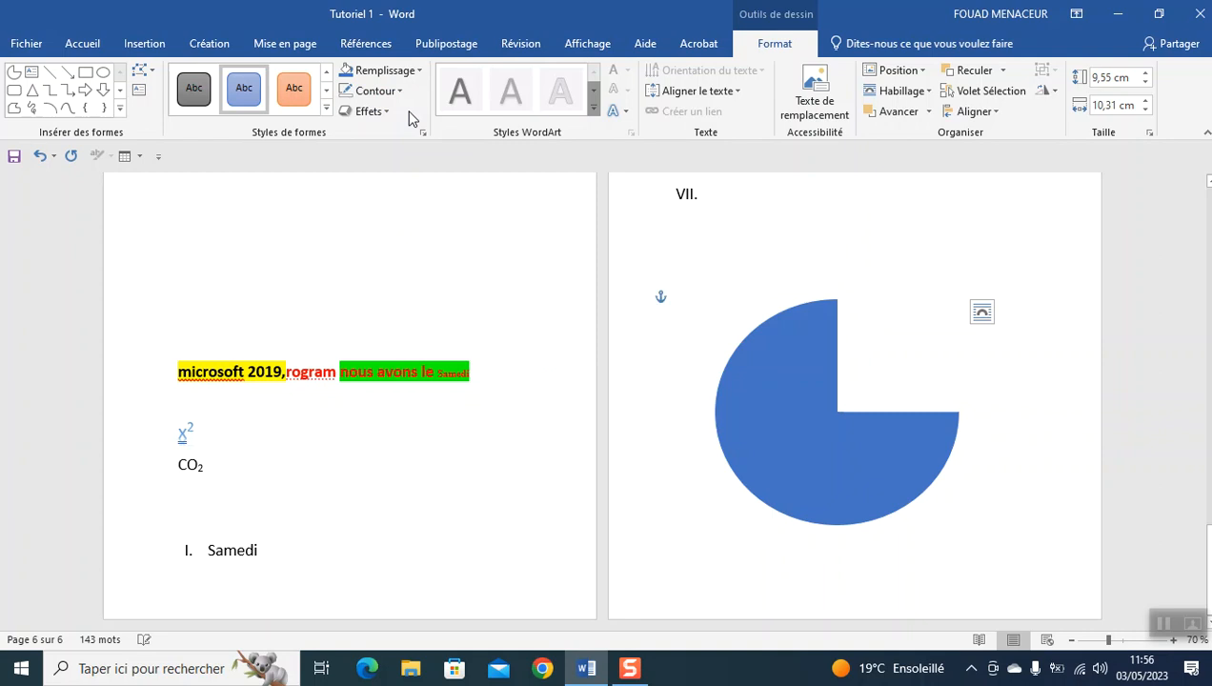
Try the standard red as the outline colour of the partial circle
{"action": "left_click", "coordinate": [410, 74]}
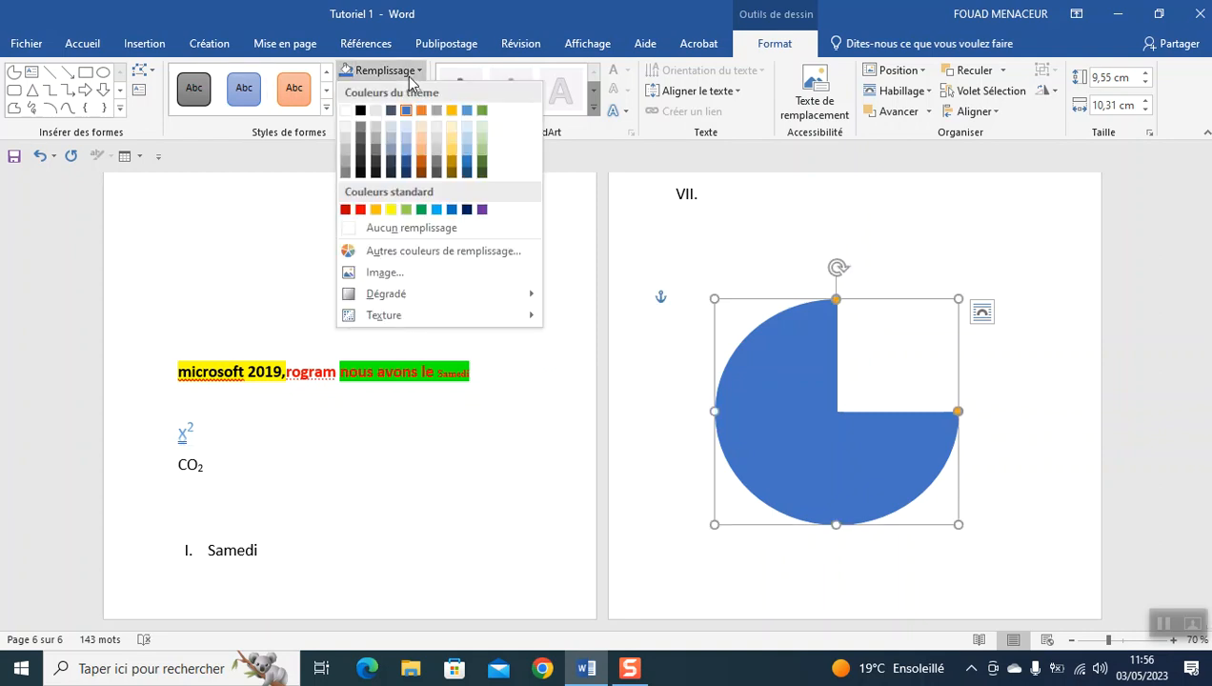
{"action": "left_click", "coordinate": [410, 77]}
{"action": "left_click", "coordinate": [376, 91]}
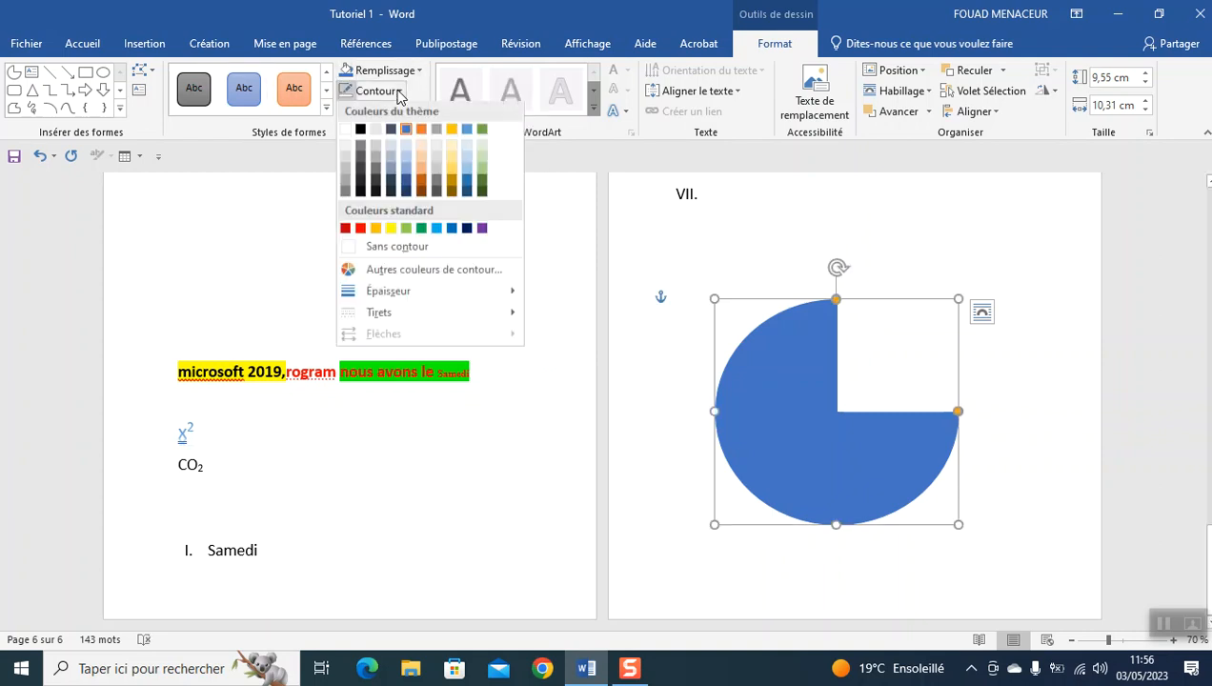
{"action": "left_click", "coordinate": [360, 231]}
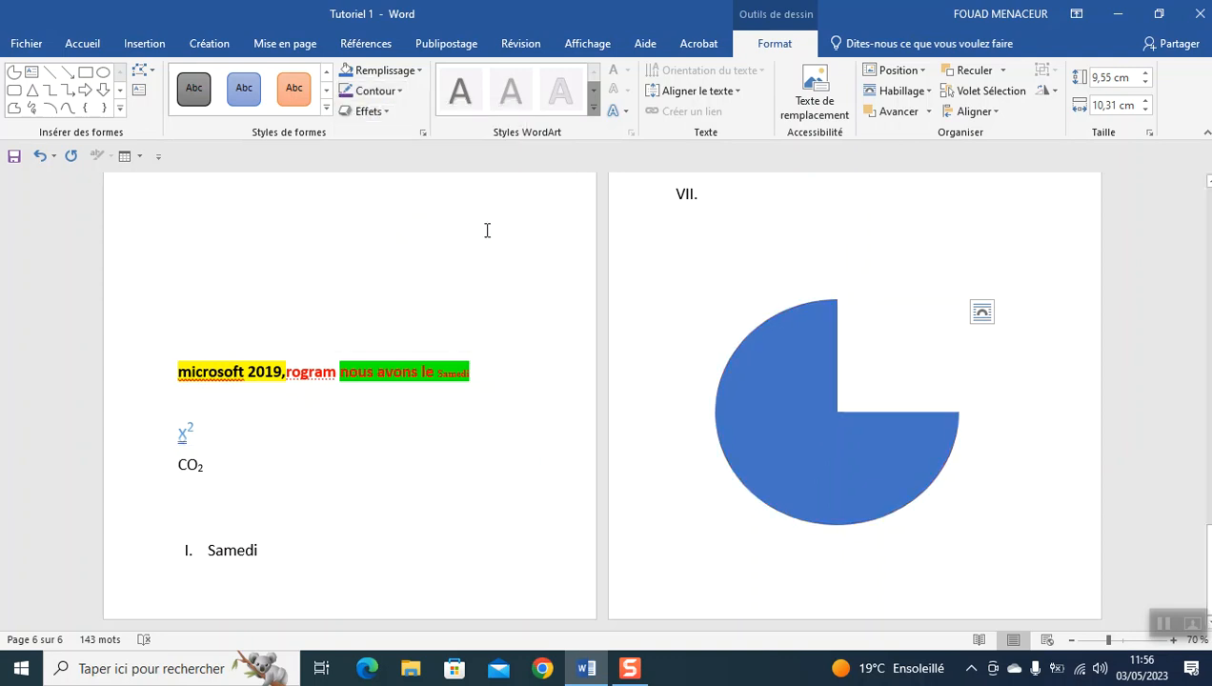
Apply the orange gradient theme style to the partial circle and preview the preset shape effects on it
{"action": "left_click", "coordinate": [807, 301]}
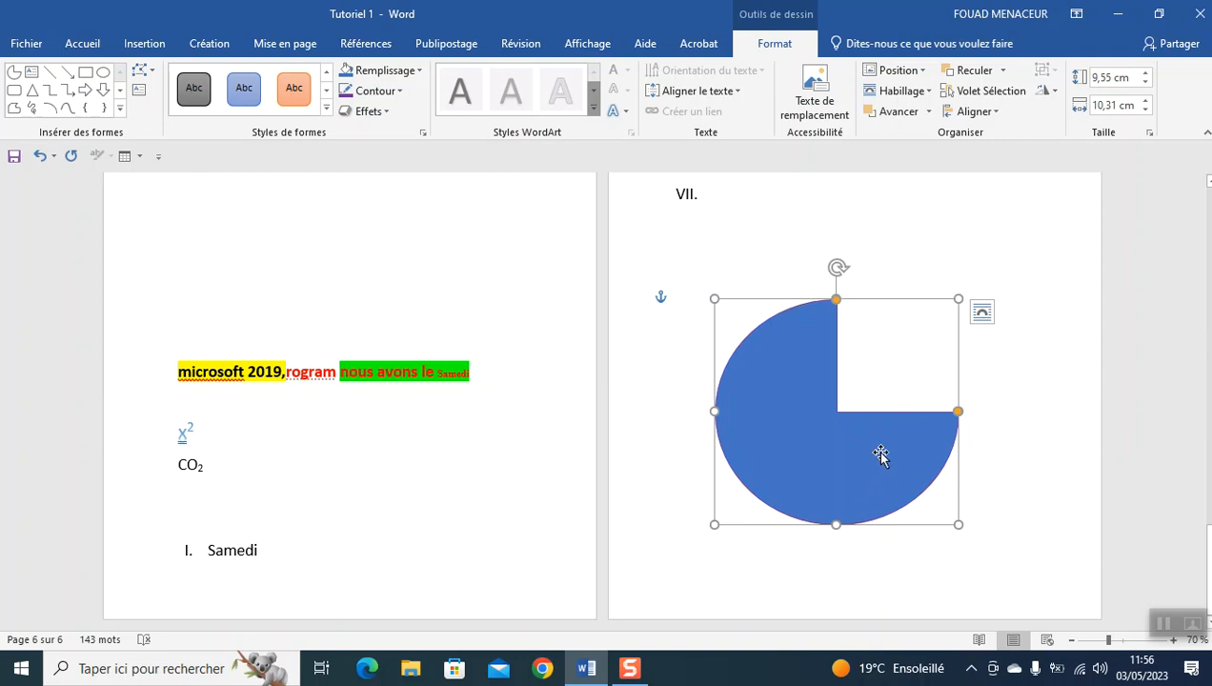
{"action": "left_click", "coordinate": [297, 92]}
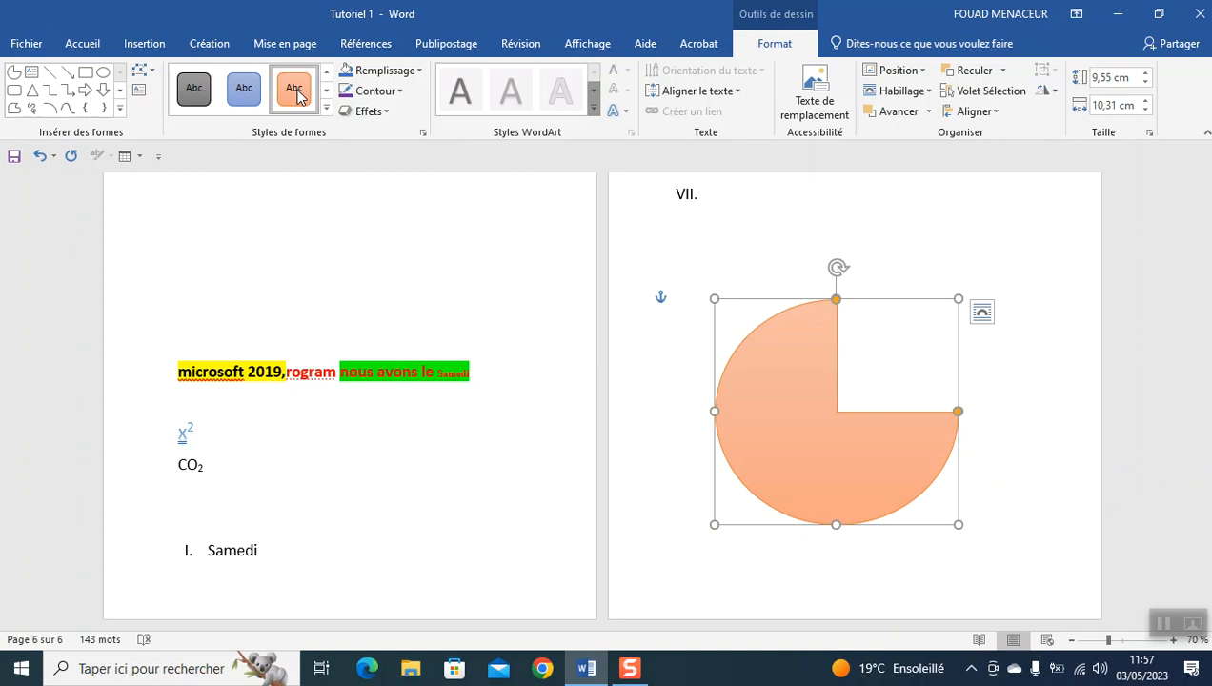
{"action": "left_click", "coordinate": [367, 112]}
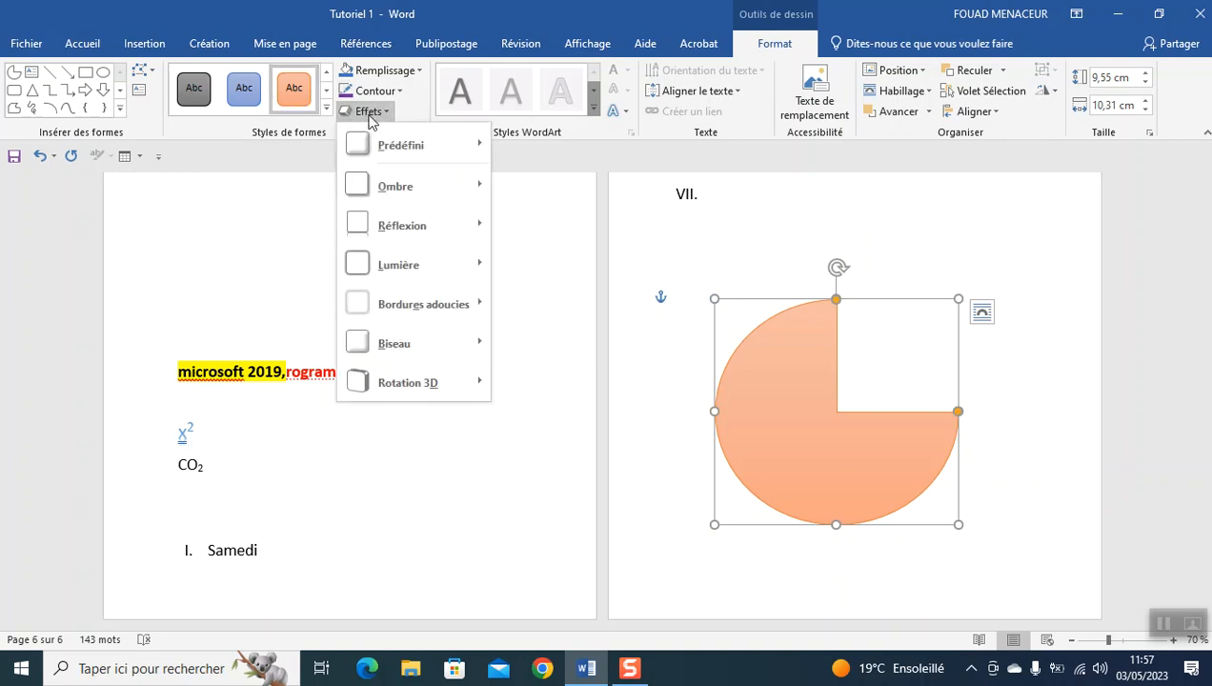
{"action": "mouse_move", "coordinate": [410, 145]}
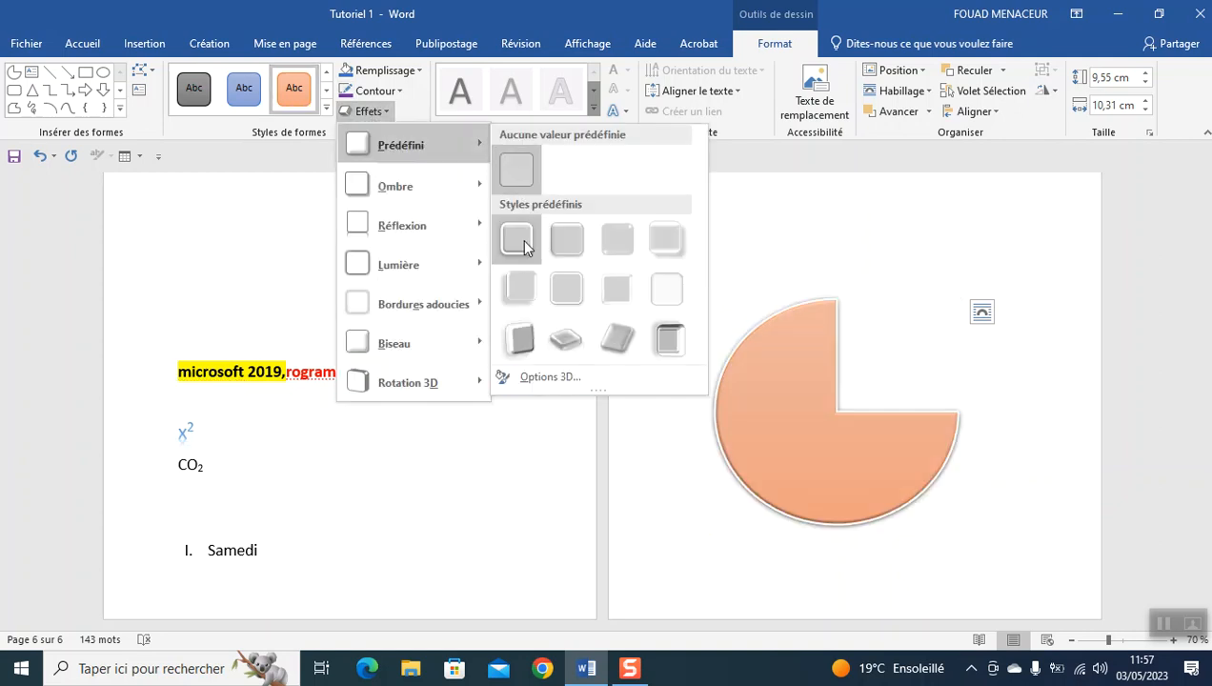
{"action": "left_click", "coordinate": [386, 116]}
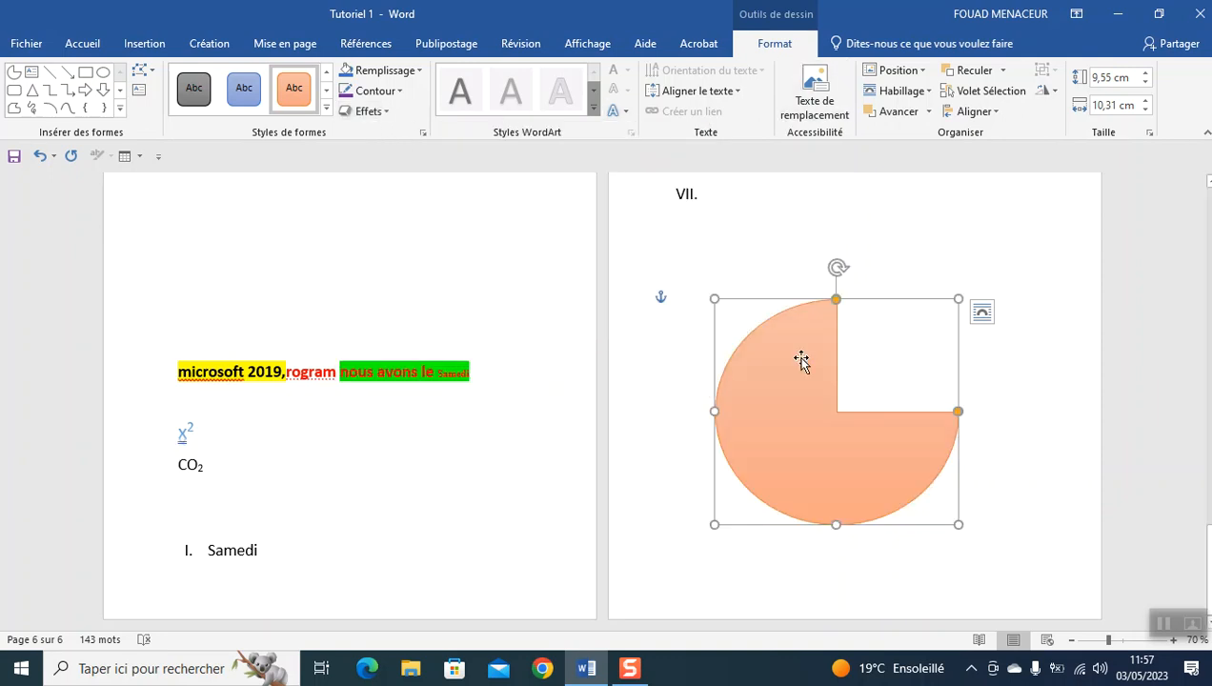
Add the text "FORME" inside the partial circle
{"action": "right_click", "coordinate": [775, 429]}
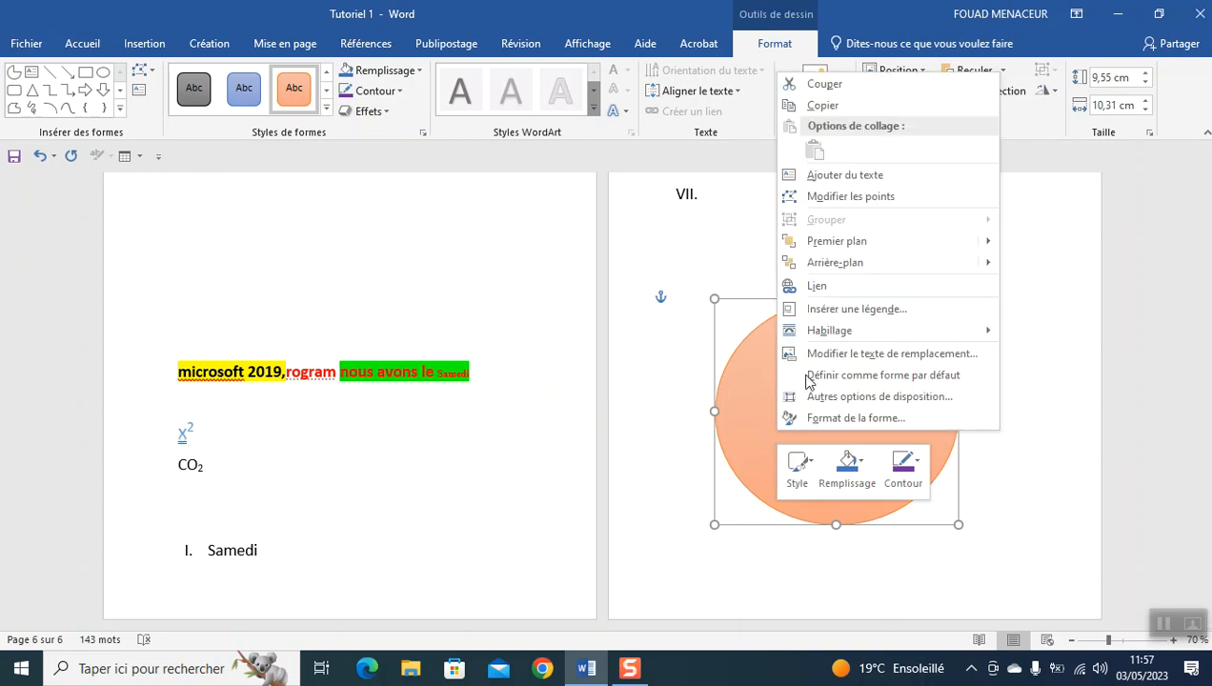
{"action": "left_click", "coordinate": [870, 176]}
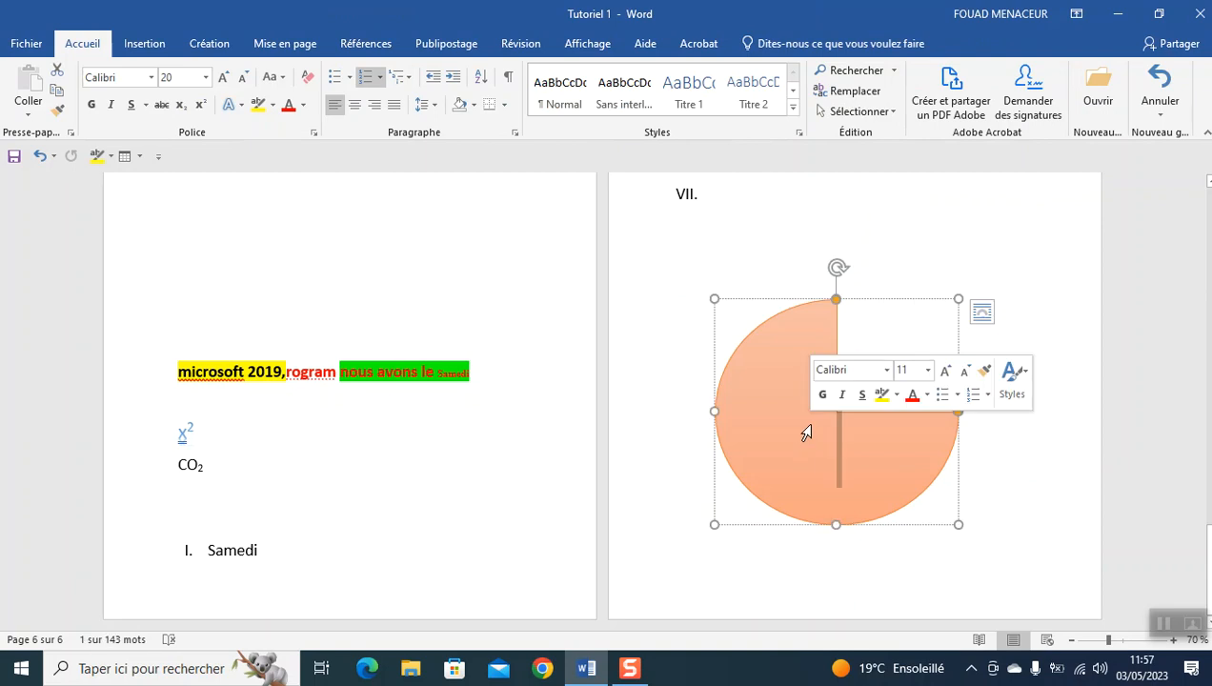
{"action": "left_click", "coordinate": [841, 431]}
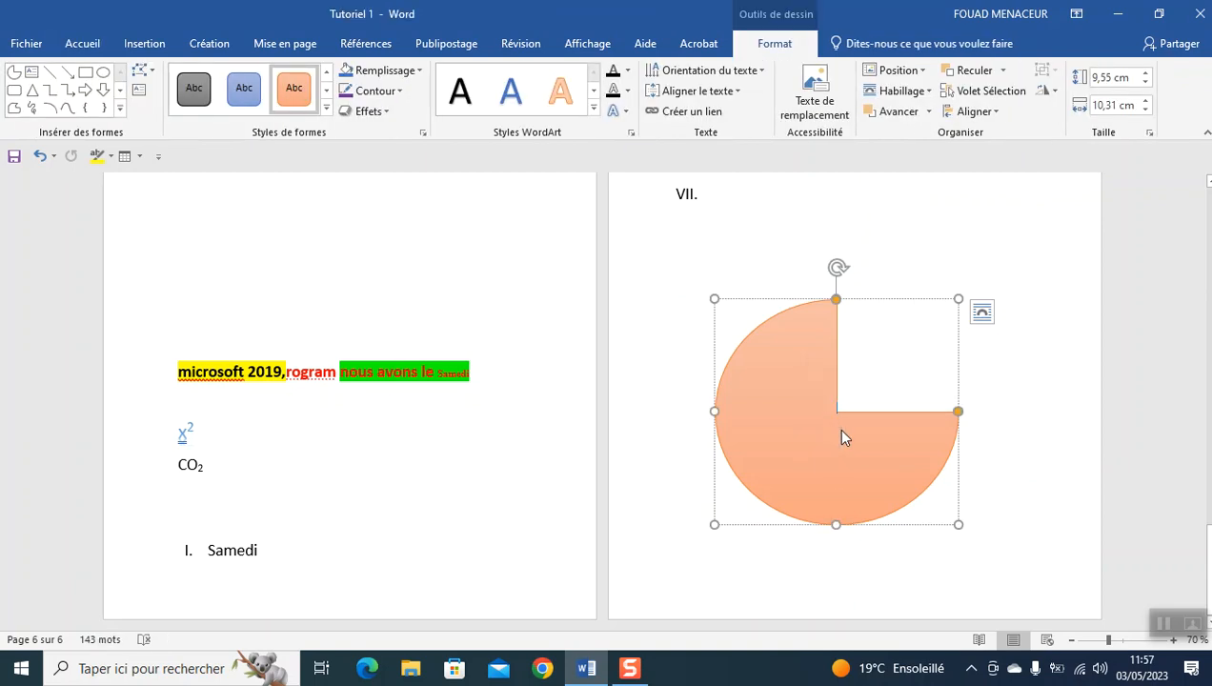
{"action": "key", "text": "ctrl+z"}
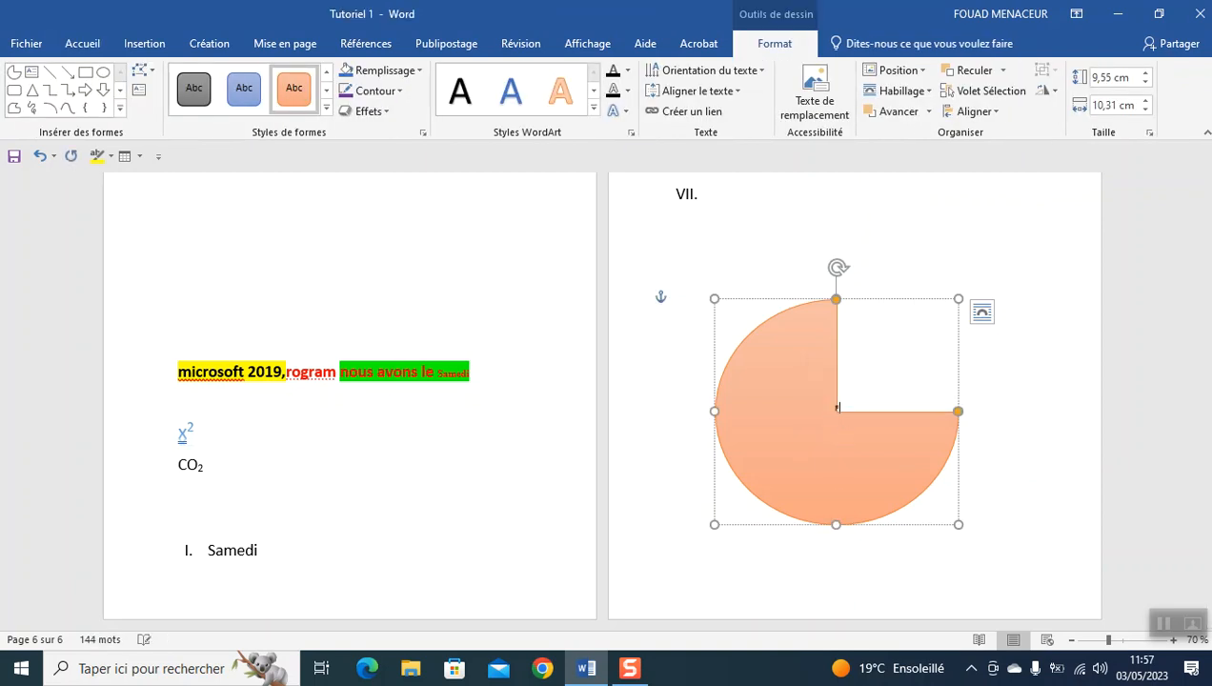
{"action": "type", "text": "ORME"}
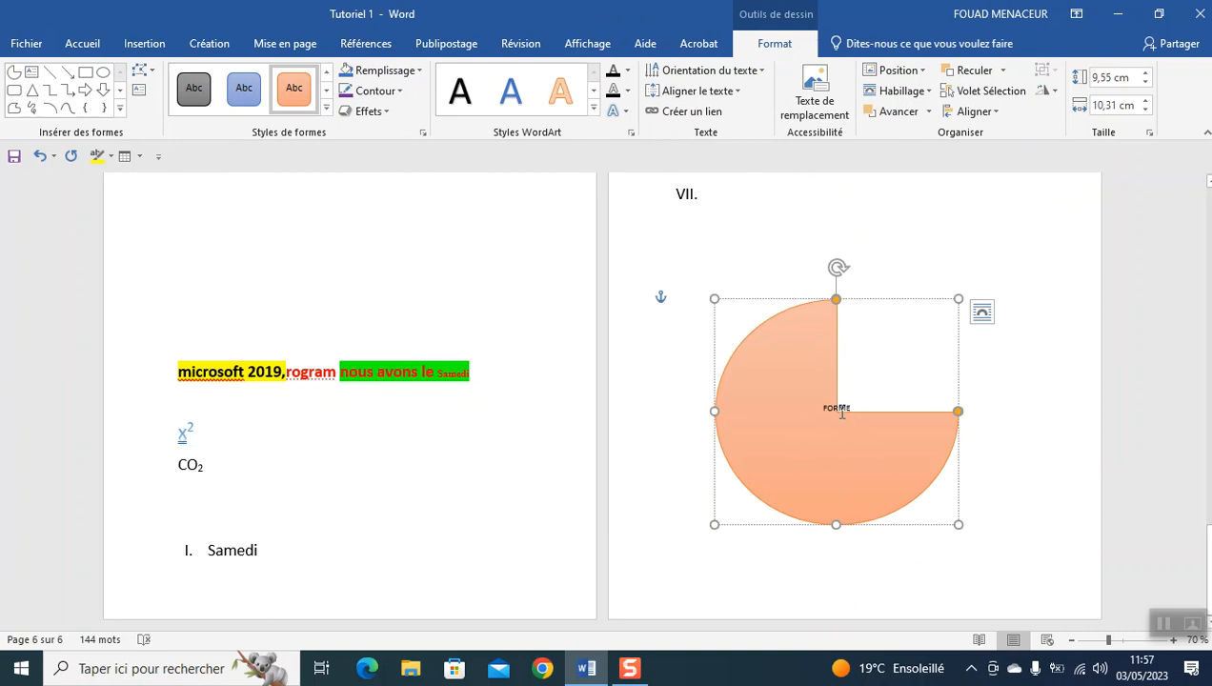
Enlarge the word "FORME" in the shape to 24 pt and make it bold
{"action": "double_click", "coordinate": [841, 412]}
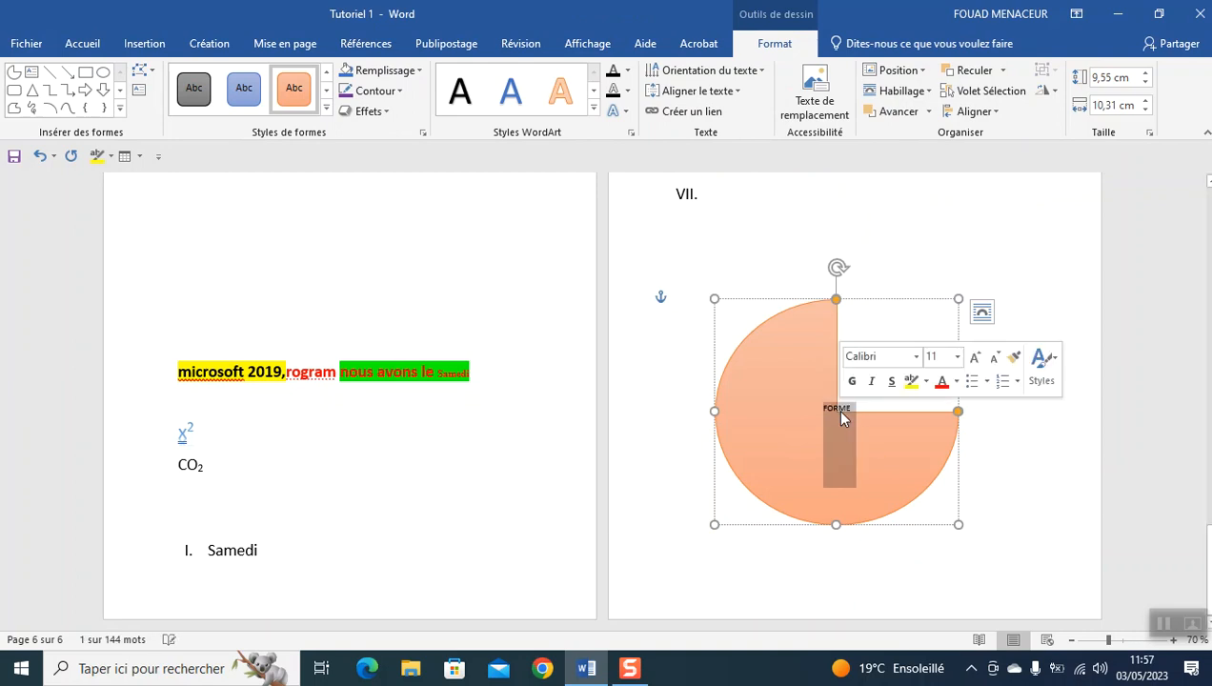
{"action": "left_click", "coordinate": [973, 358]}
{"action": "left_click", "coordinate": [972, 358]}
{"action": "left_click", "coordinate": [972, 358]}
{"action": "left_click", "coordinate": [972, 358]}
{"action": "left_click", "coordinate": [973, 358]}
{"action": "left_click", "coordinate": [972, 358]}
{"action": "left_click", "coordinate": [973, 358]}
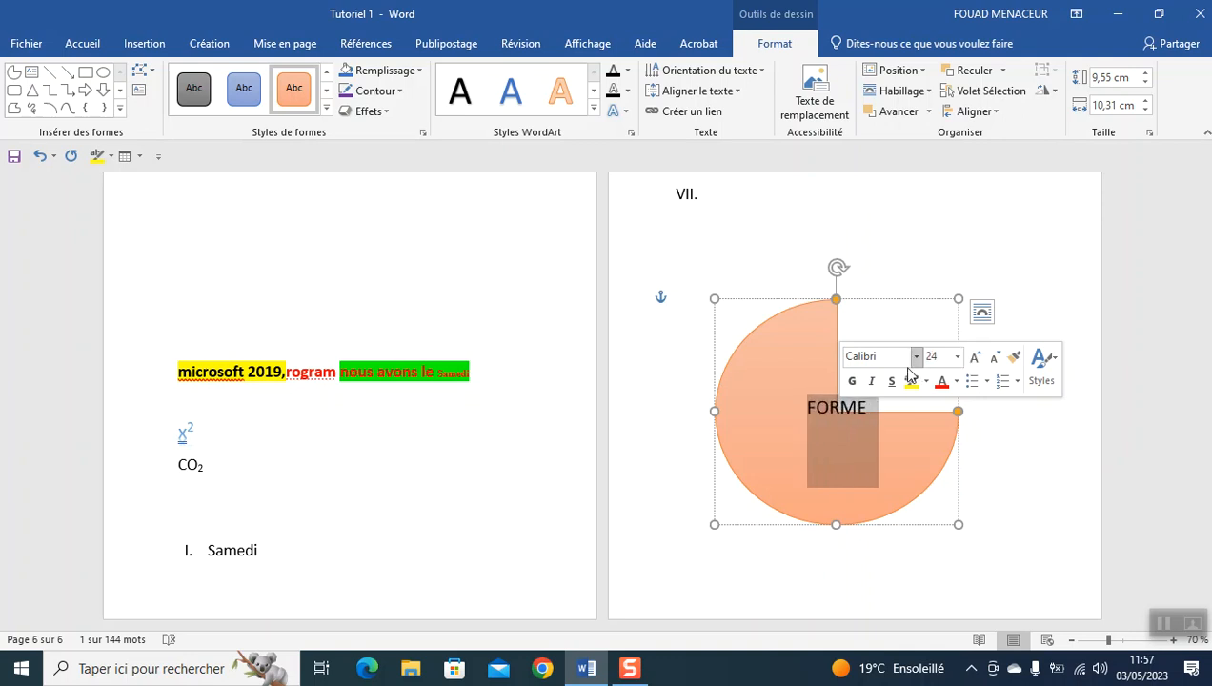
{"action": "left_click", "coordinate": [854, 382]}
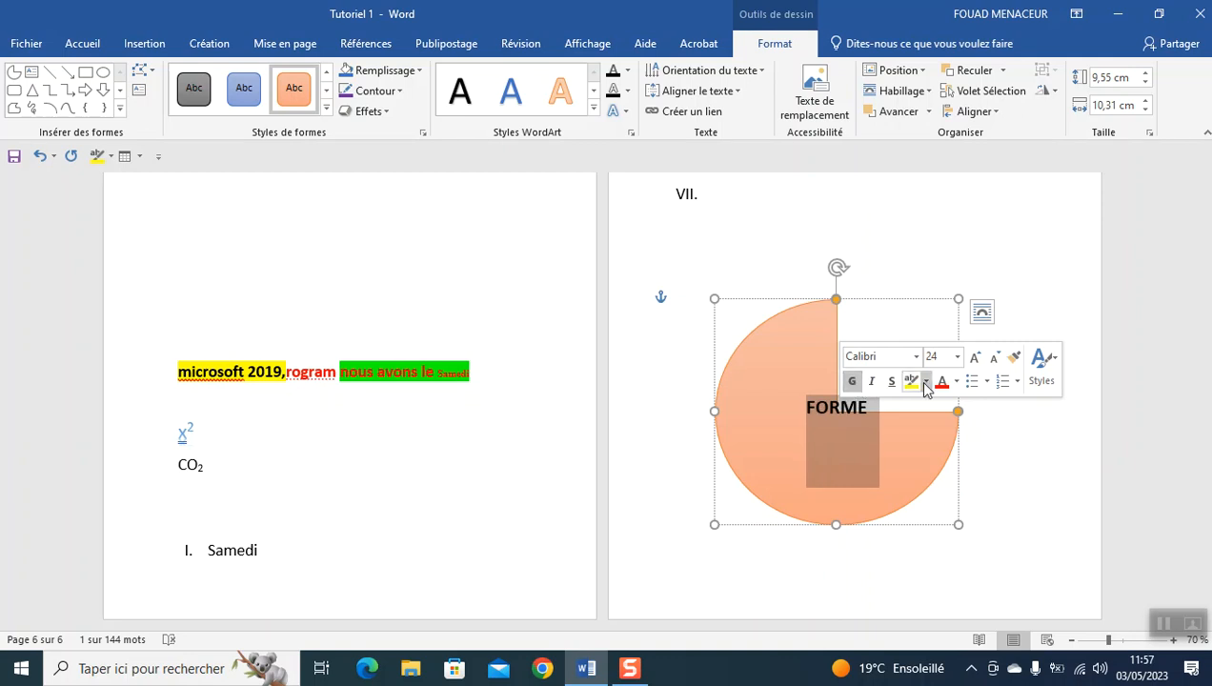
Colour the word "FORME" in the theme's blue accent and make it italic and underlined
{"action": "left_click", "coordinate": [940, 382]}
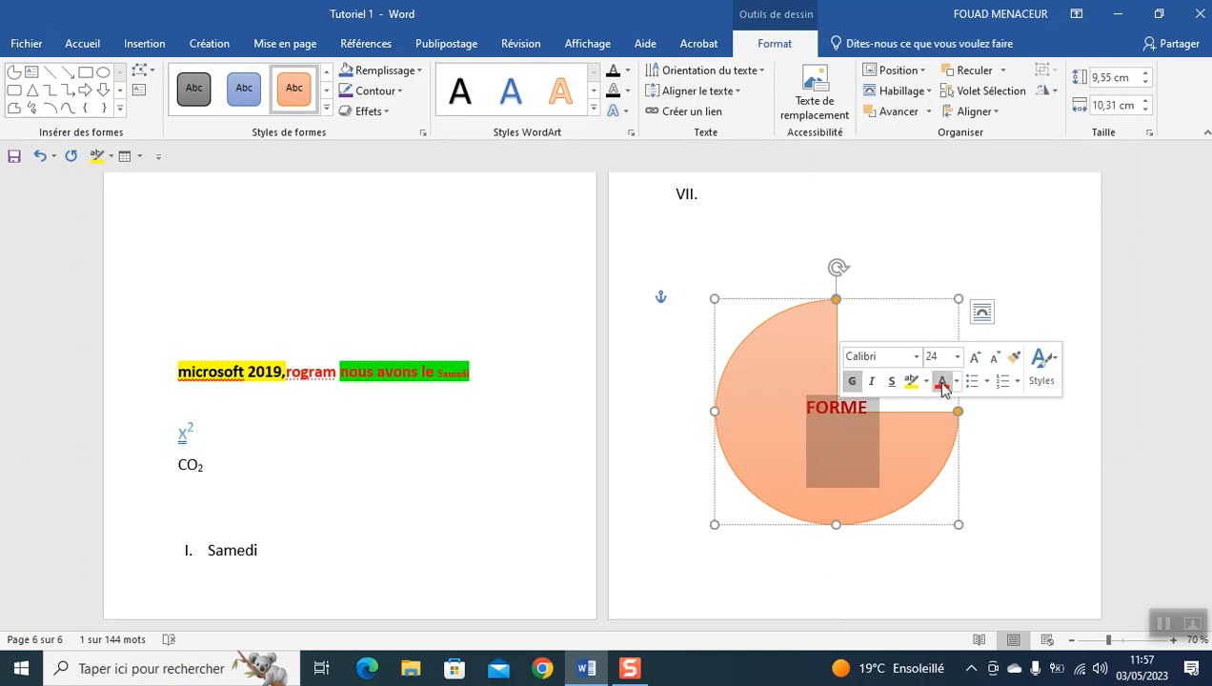
{"action": "left_click", "coordinate": [956, 383]}
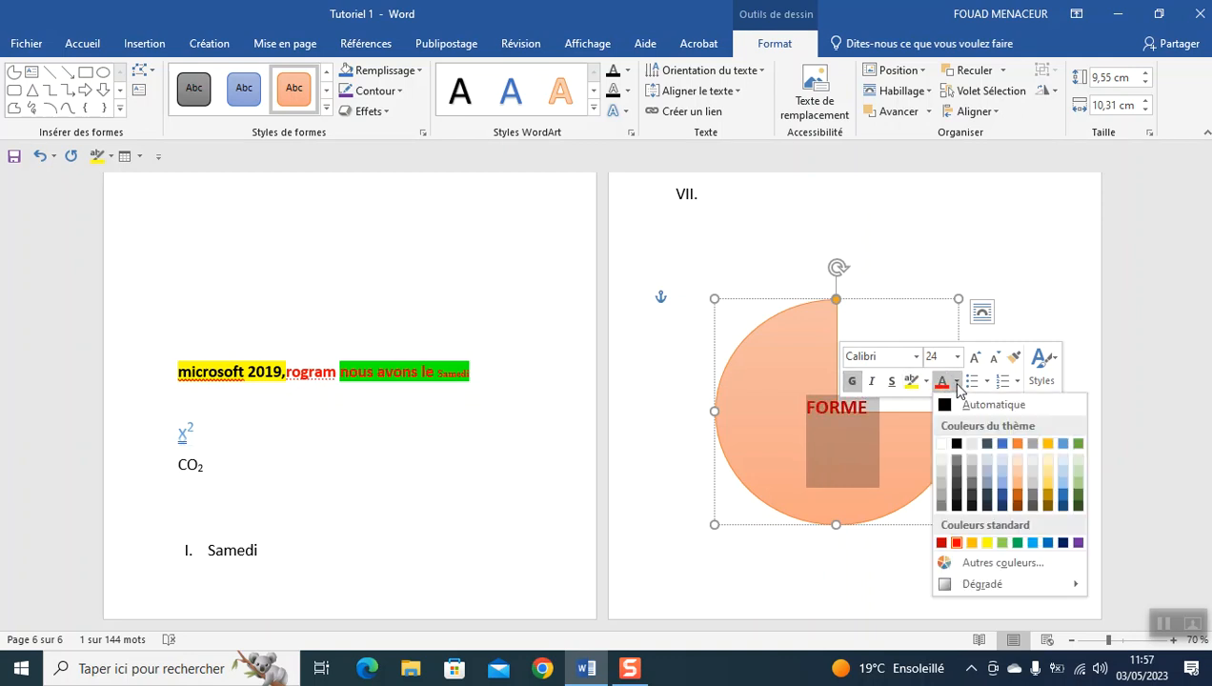
{"action": "left_click", "coordinate": [1001, 444]}
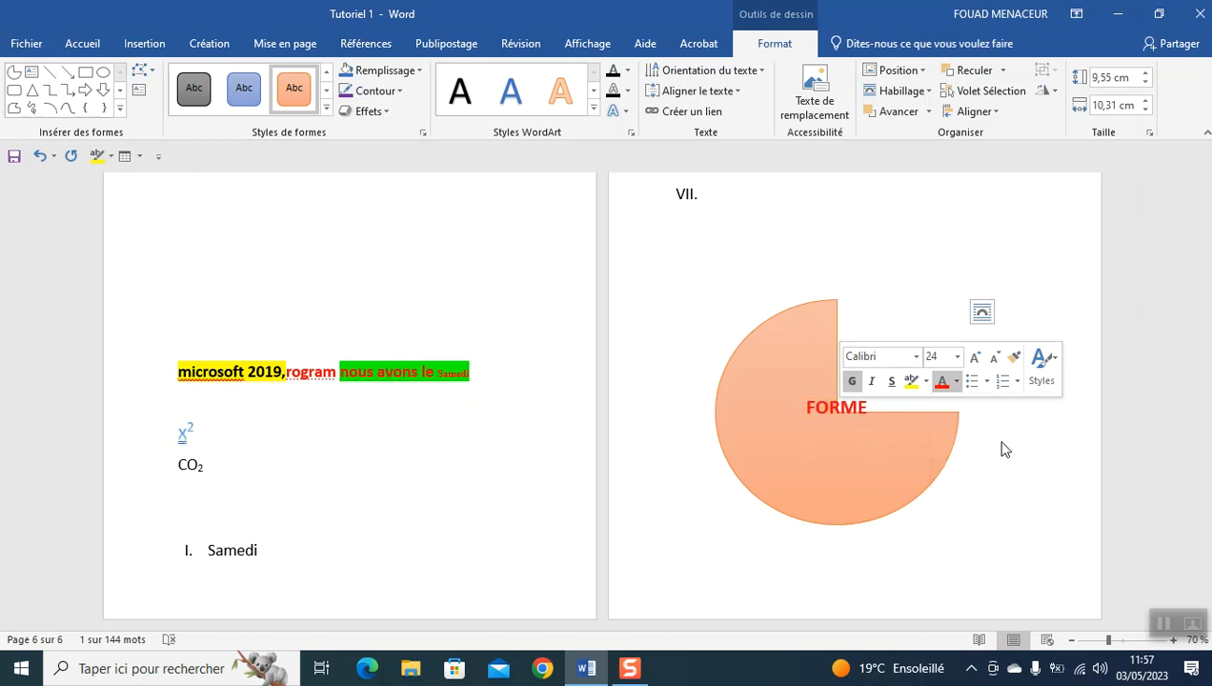
{"action": "left_click", "coordinate": [877, 385]}
{"action": "left_click", "coordinate": [887, 386]}
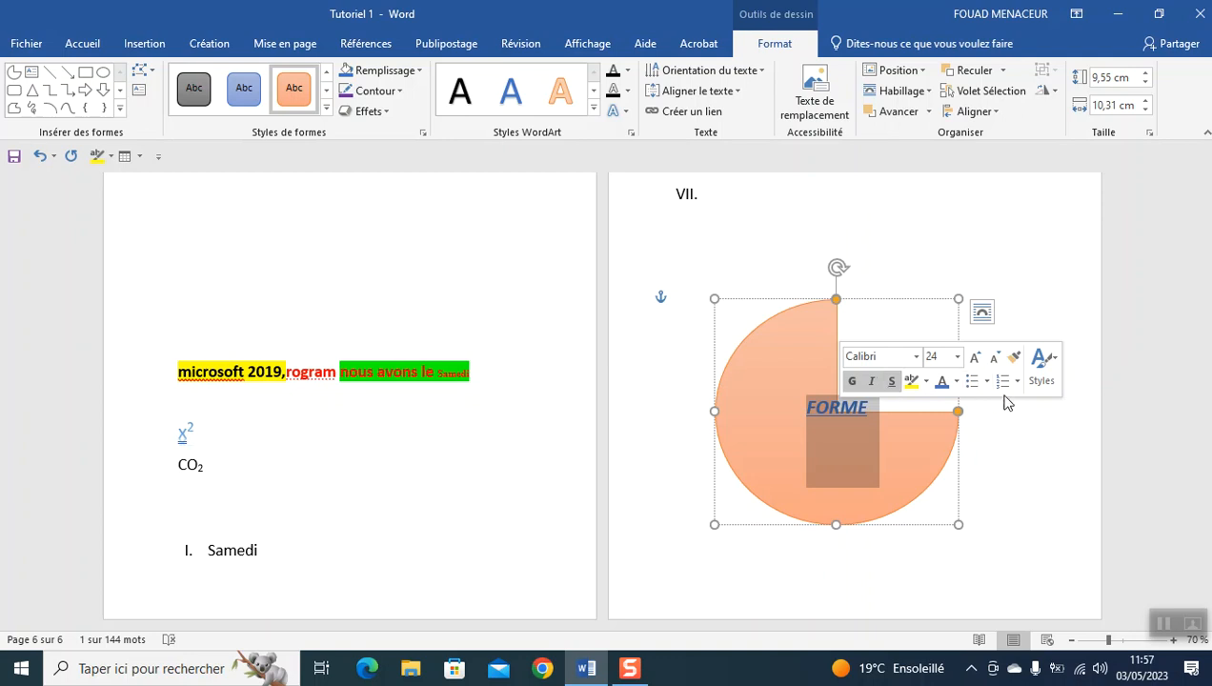
{"action": "left_click", "coordinate": [1015, 420]}
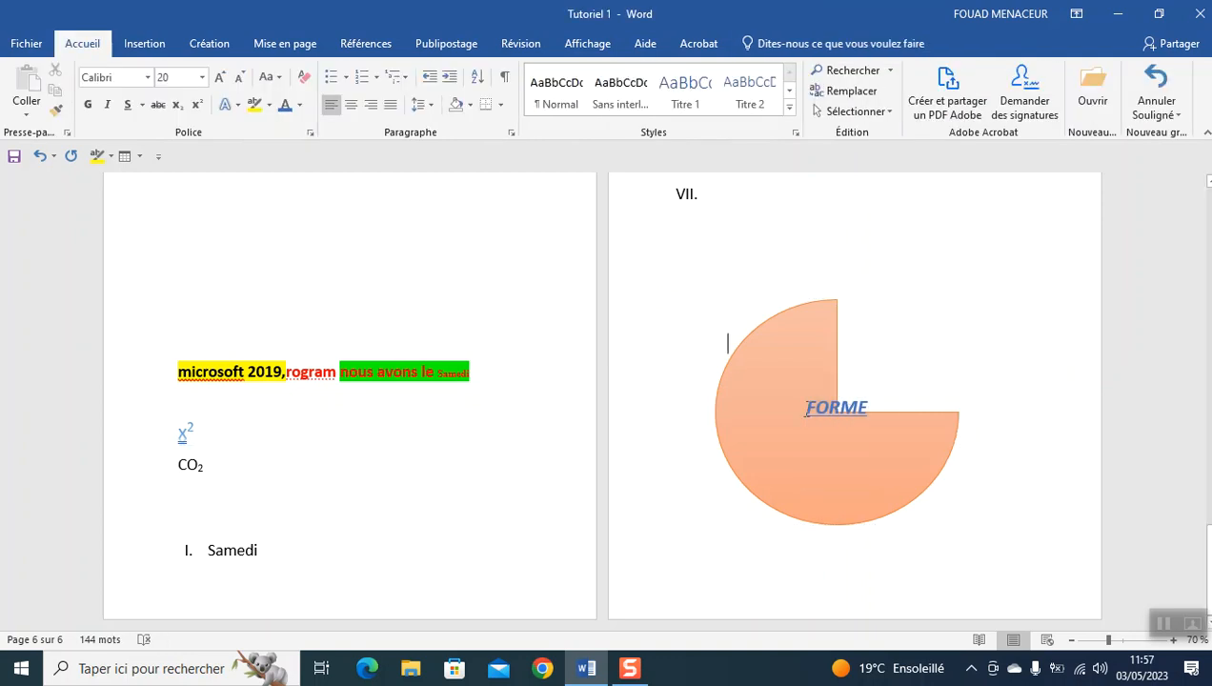
Move "FORME" down one line inside the partial circle and select the word again
{"action": "left_click", "coordinate": [805, 412]}
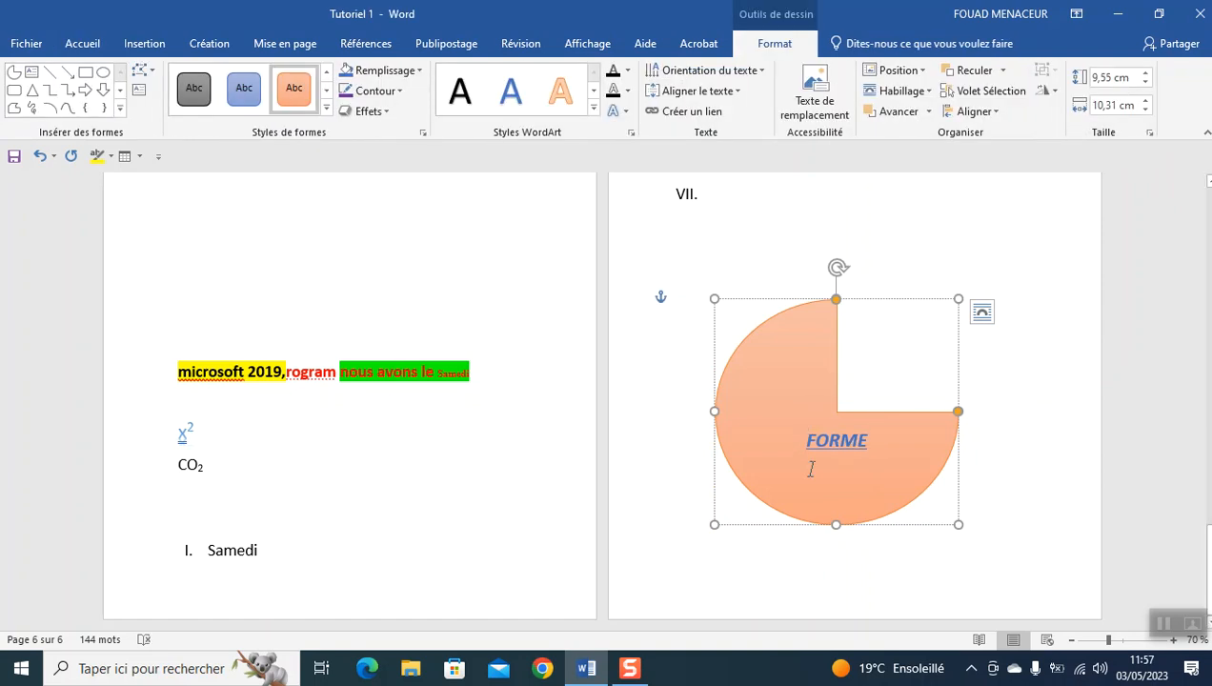
{"action": "left_click", "coordinate": [658, 470]}
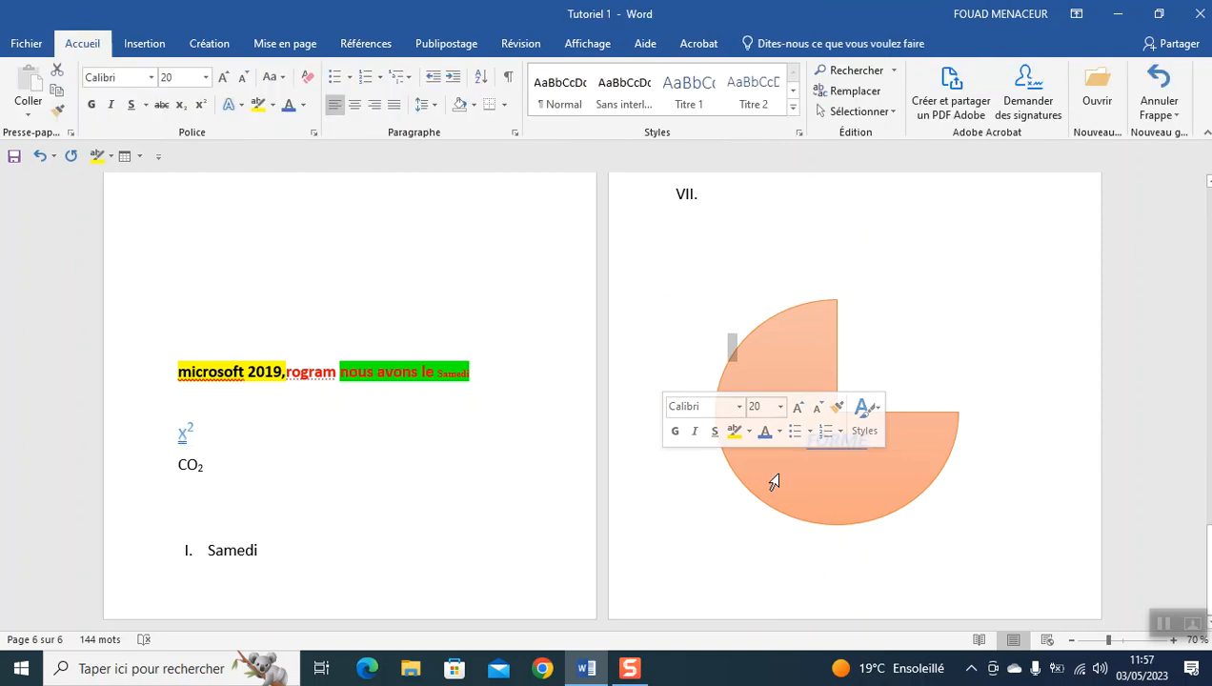
{"action": "double_click", "coordinate": [809, 481]}
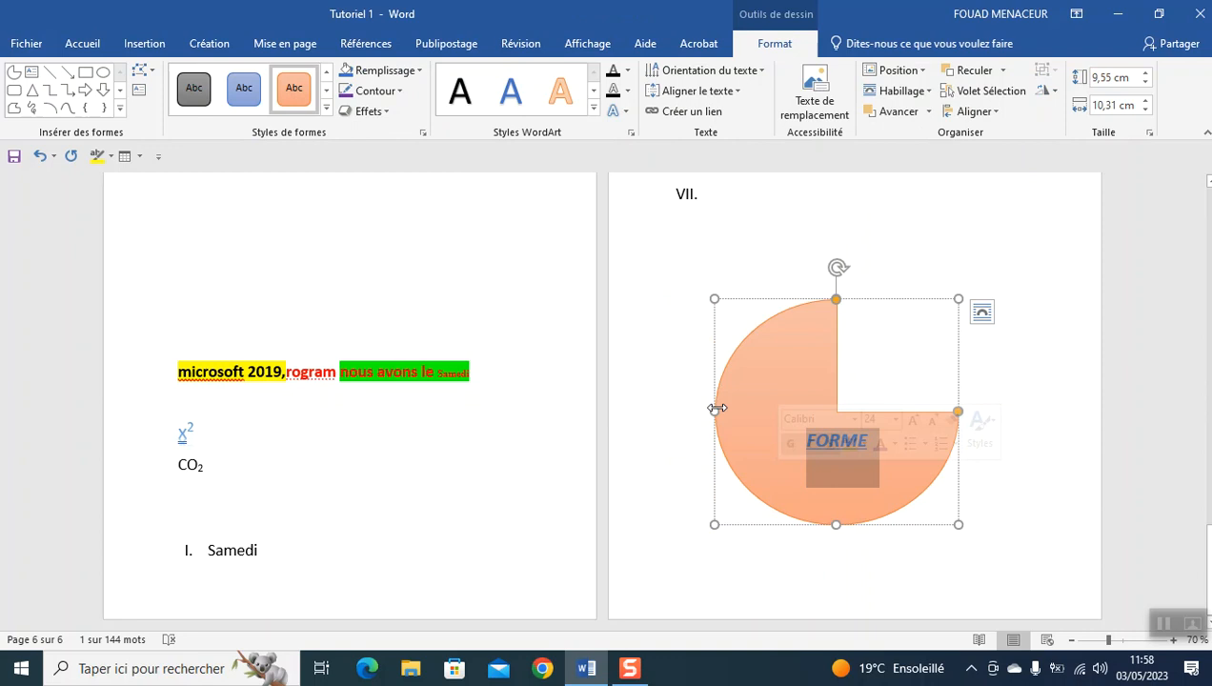
Set the partial circle's text wrapping to Encadré and move the shape up closer to item VII
{"action": "left_click", "coordinate": [896, 71]}
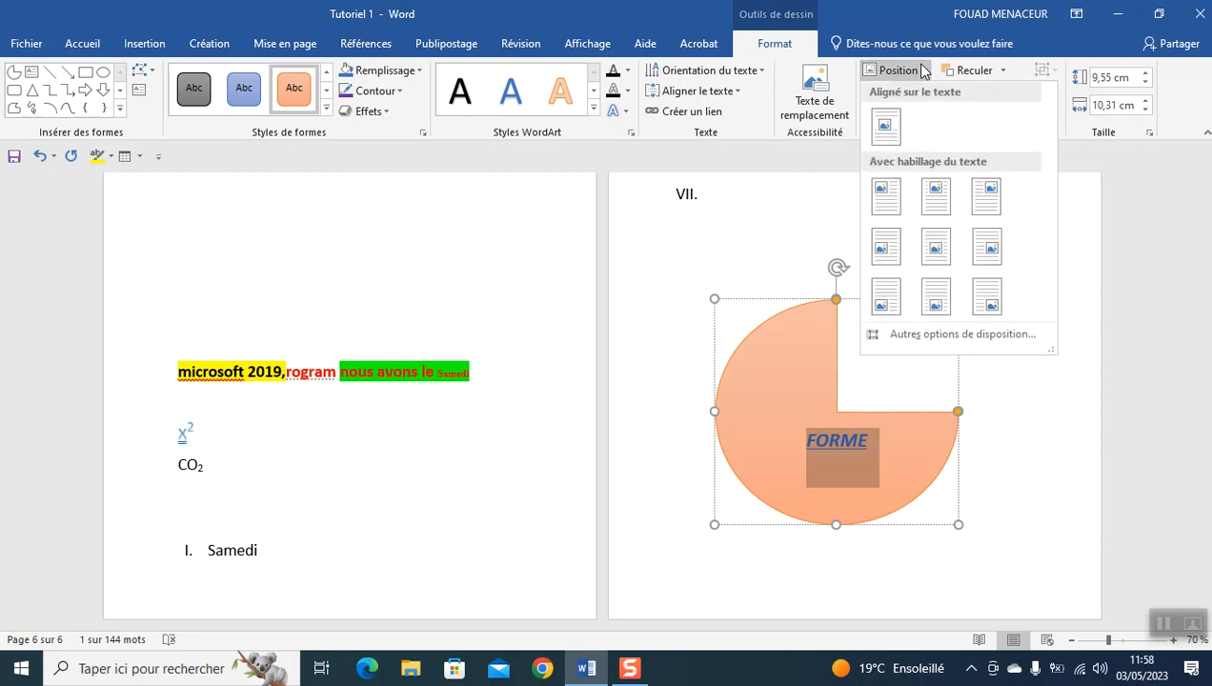
{"action": "left_click", "coordinate": [1002, 72]}
{"action": "left_click", "coordinate": [1002, 72]}
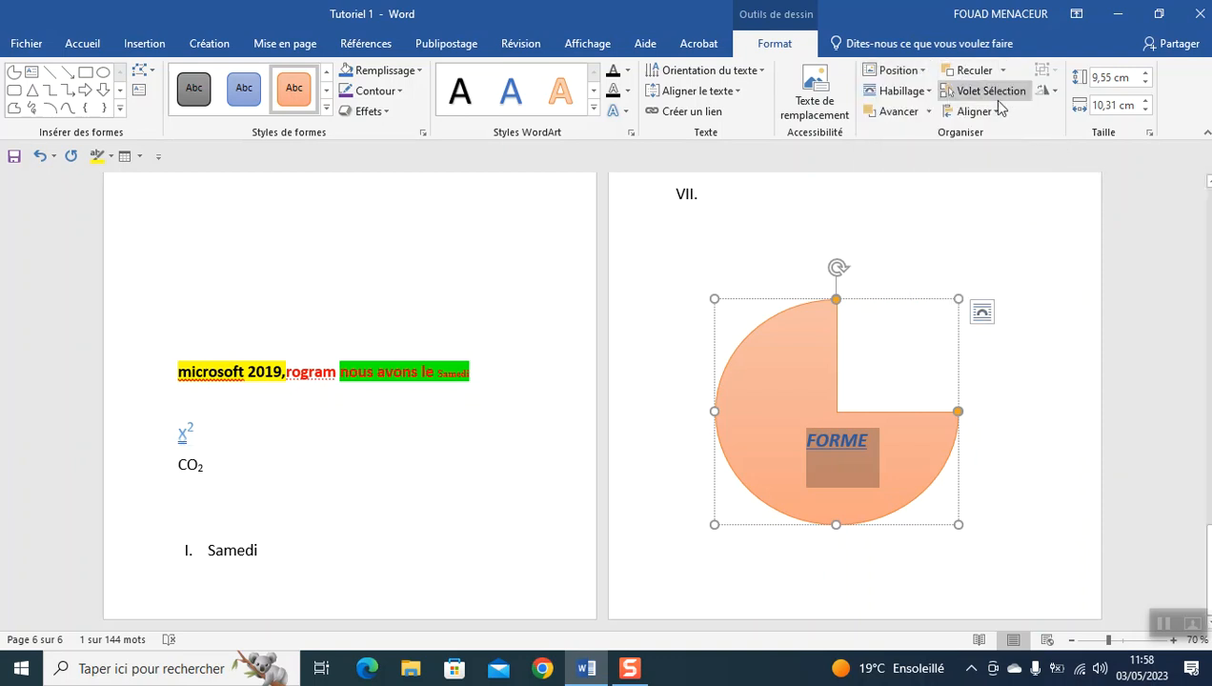
{"action": "left_click", "coordinate": [919, 94]}
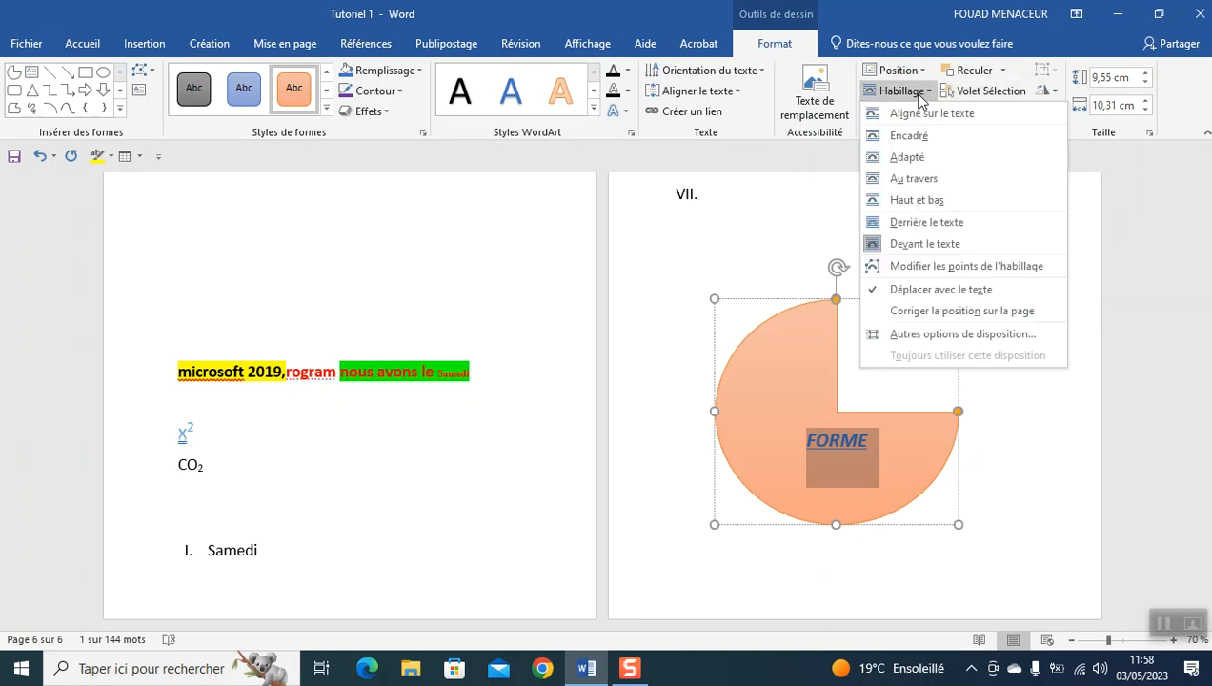
{"action": "left_click", "coordinate": [909, 138]}
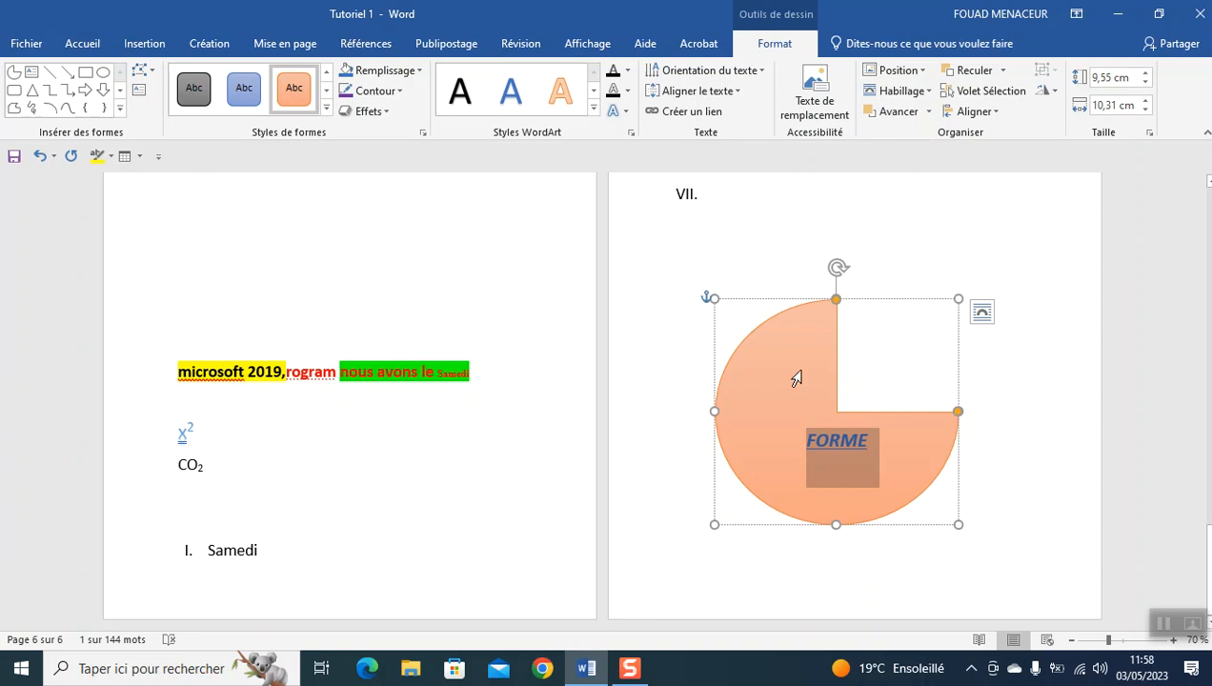
{"action": "left_click", "coordinate": [809, 404]}
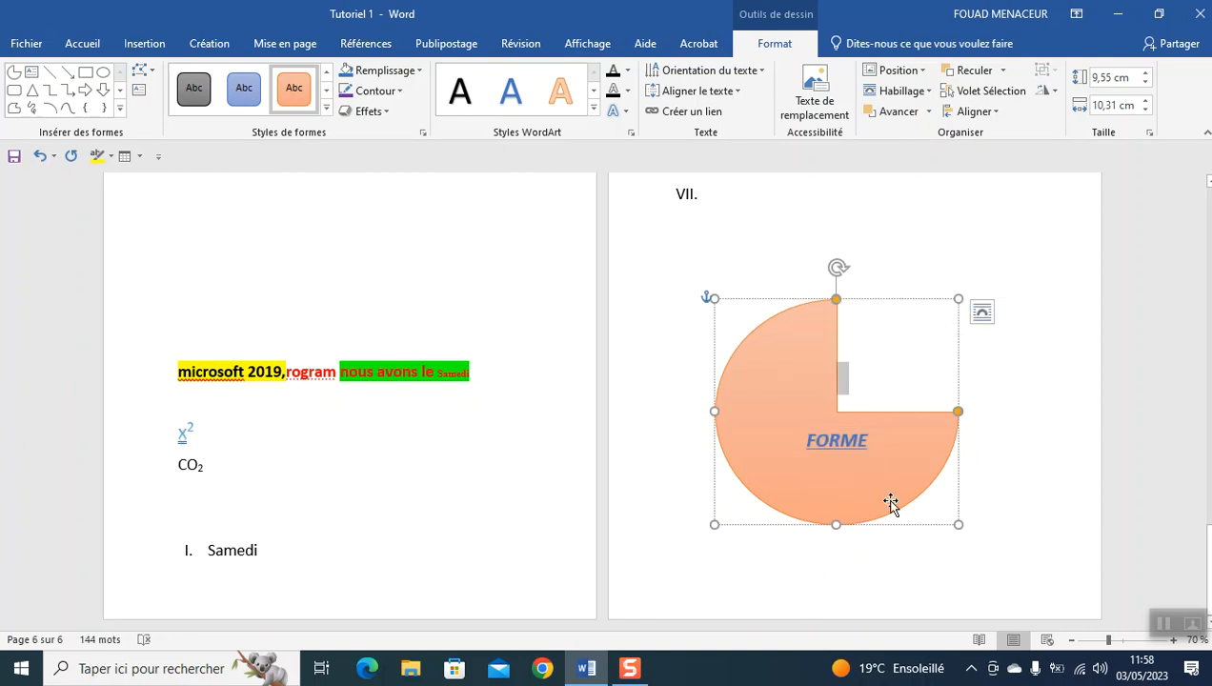
{"action": "left_click_drag", "start_coordinate": [889, 503], "coordinate": [896, 455]}
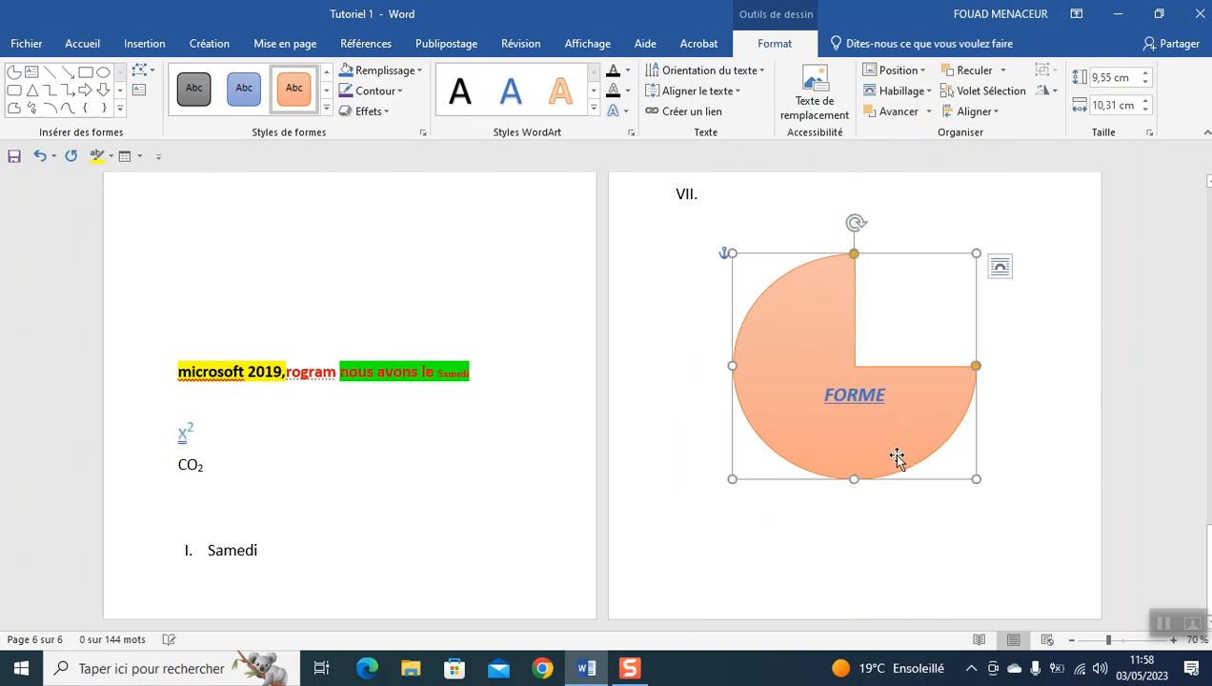
Open the icon library for insertion and search it for "Ecole"
{"action": "left_click", "coordinate": [150, 45]}
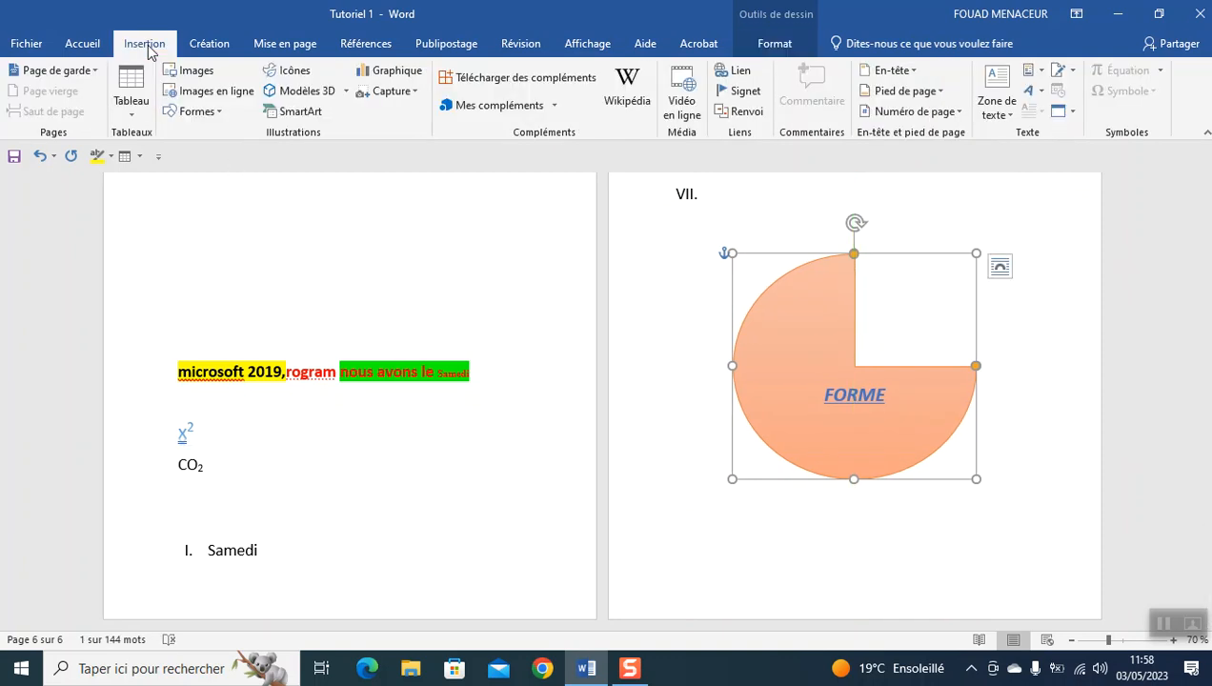
{"action": "left_click", "coordinate": [287, 71]}
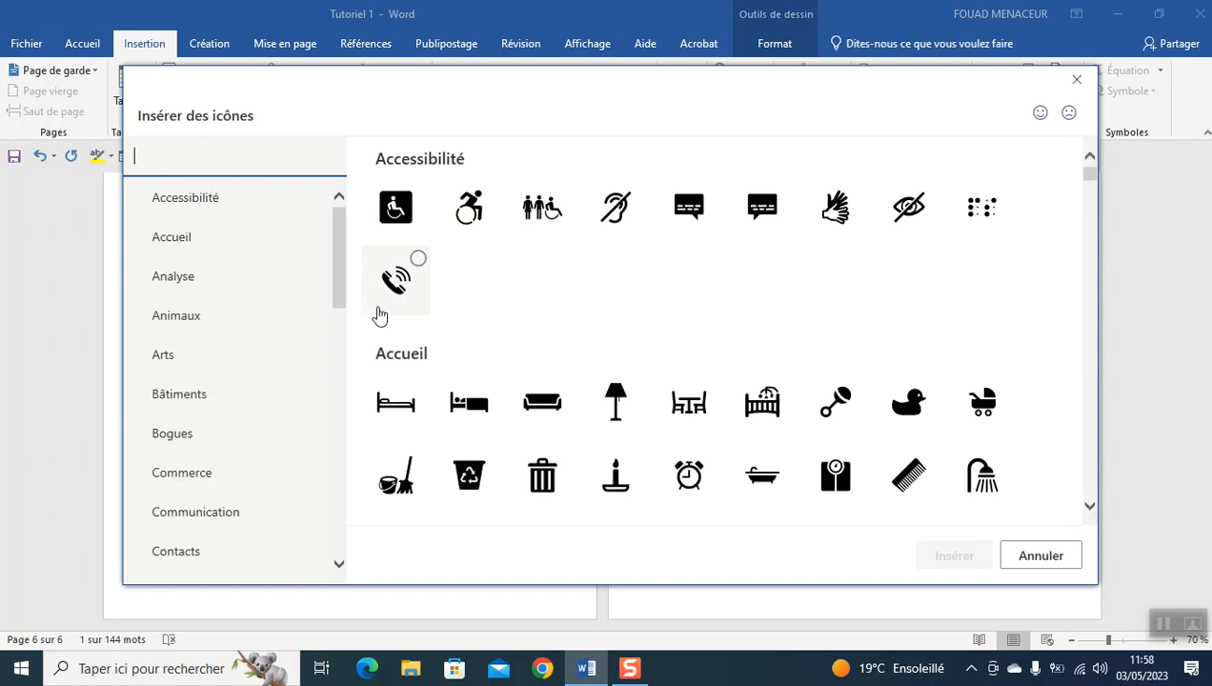
{"action": "left_click_drag", "start_coordinate": [340, 297], "coordinate": [343, 251]}
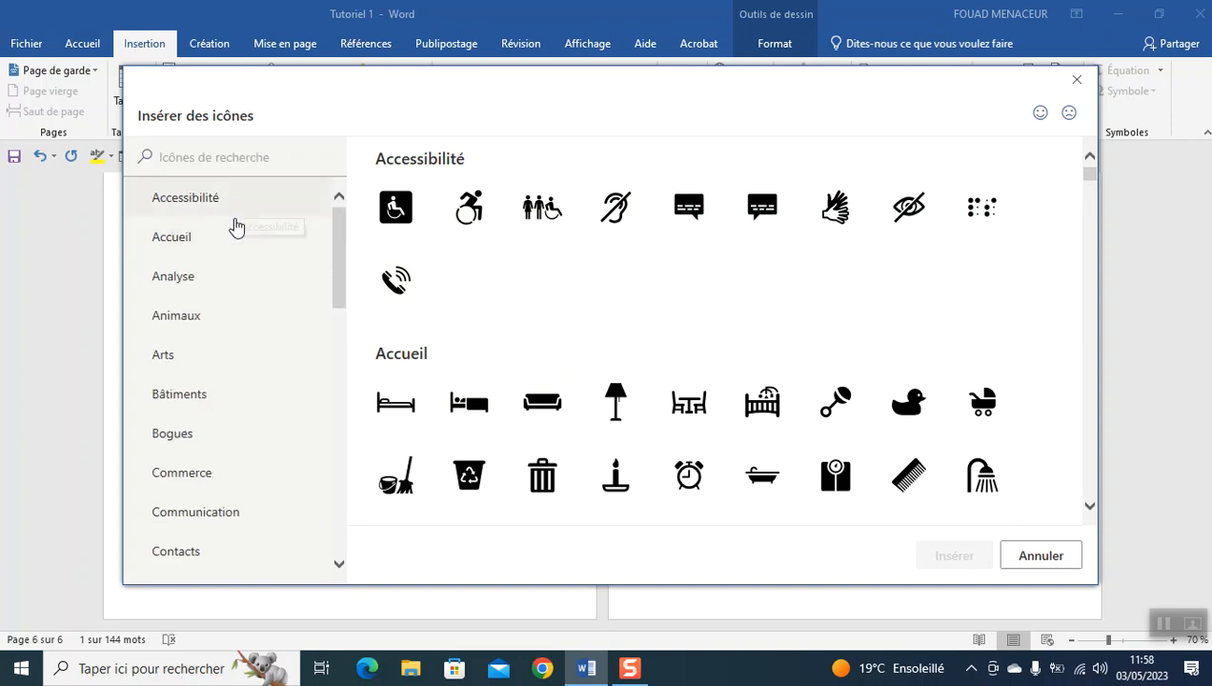
{"action": "left_click", "coordinate": [270, 154]}
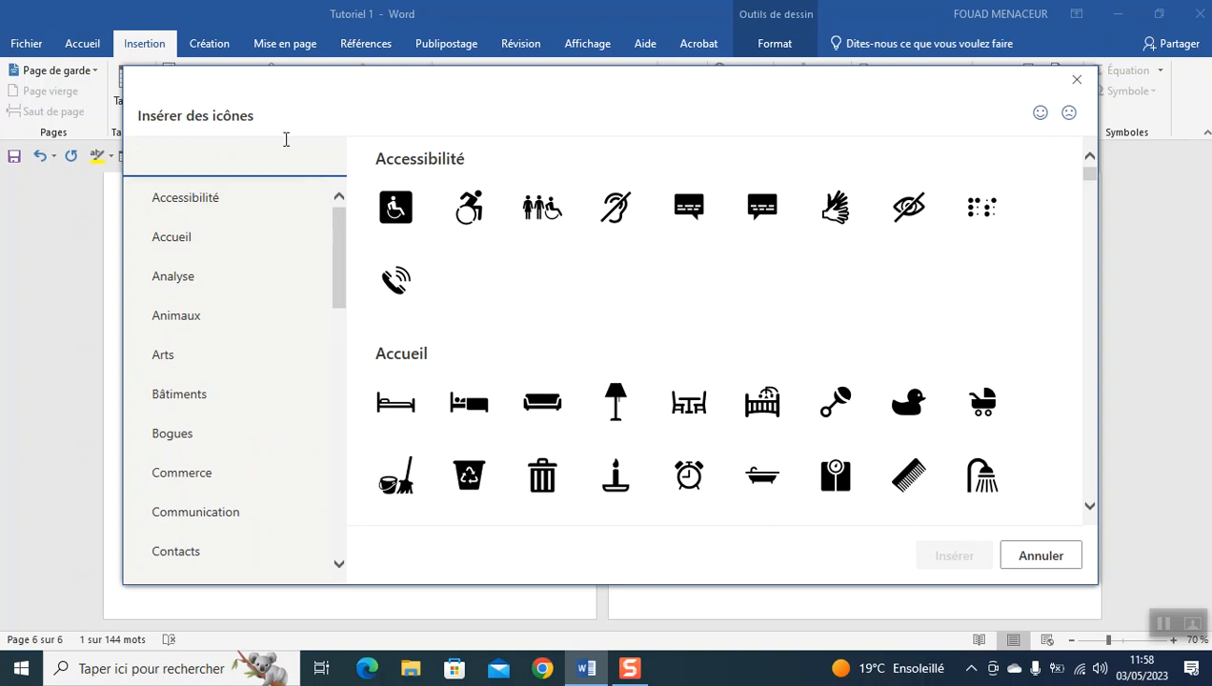
{"action": "type", "text": "Ecole"}
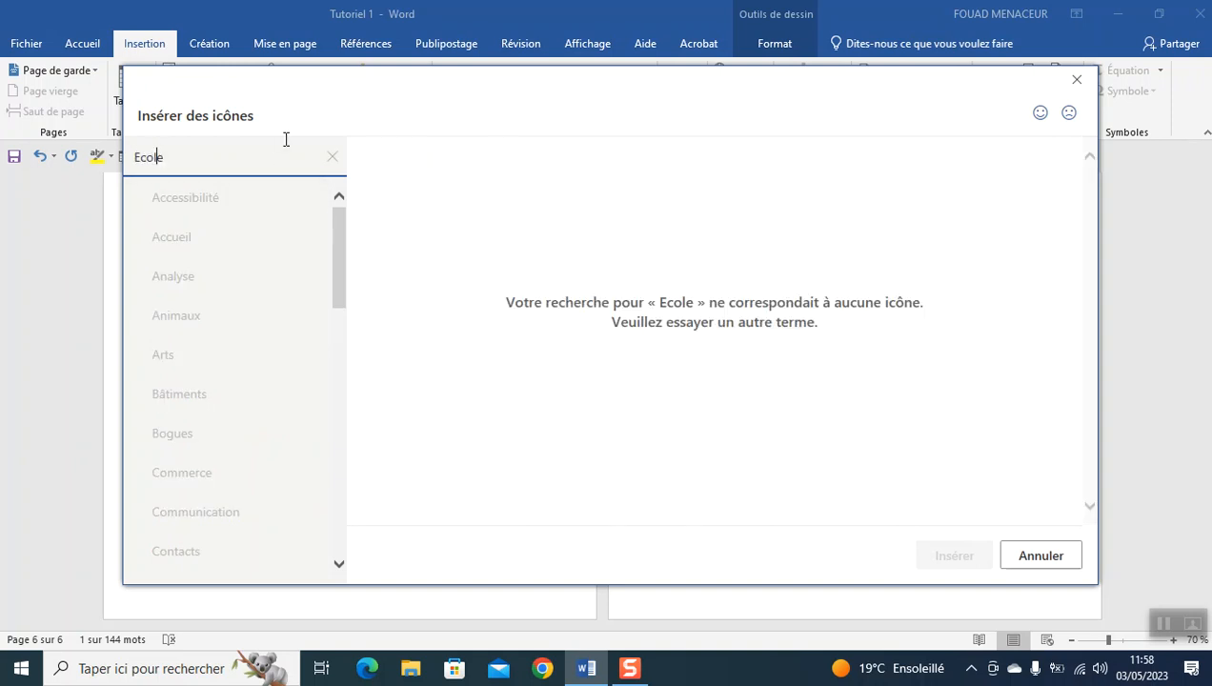
Replace the icon search term with "poisson", insert the fishbowl icon, and enlarge it to 3,07 cm high and wide
{"action": "key", "text": "BackSpace"}
{"action": "key", "text": "BackSpace"}
{"action": "key", "text": "BackSpace"}
{"action": "key", "text": "BackSpace"}
{"action": "key", "text": "BackSpace"}
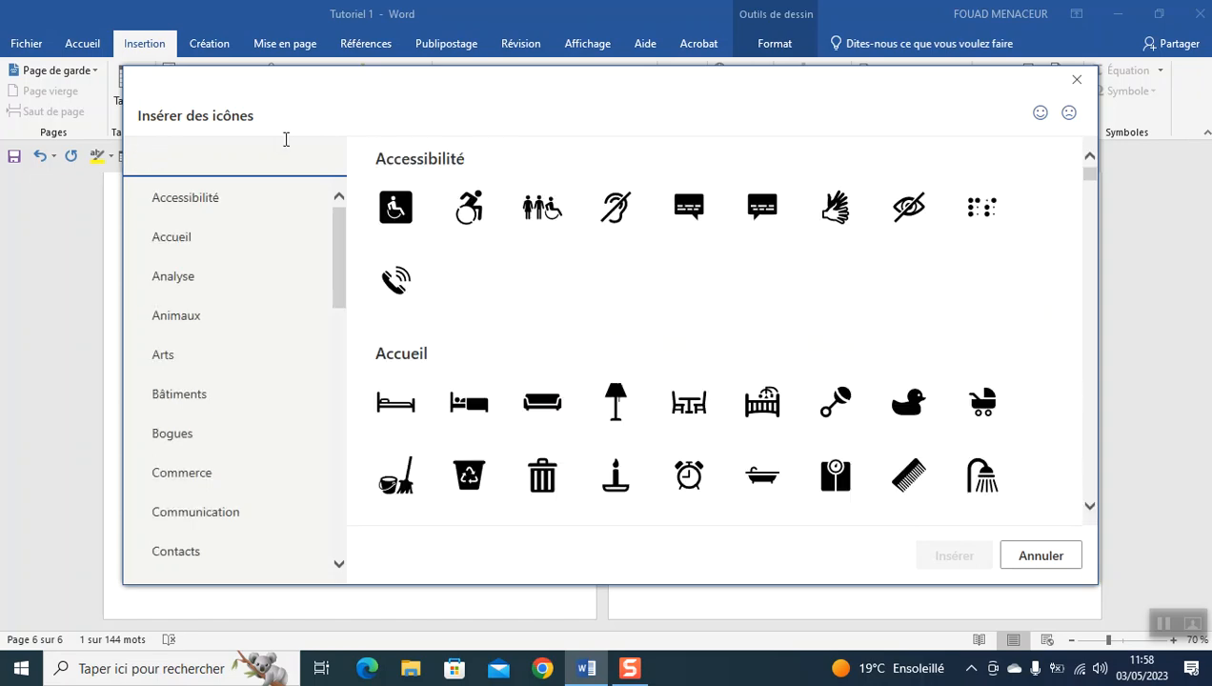
{"action": "type", "text": "poisson"}
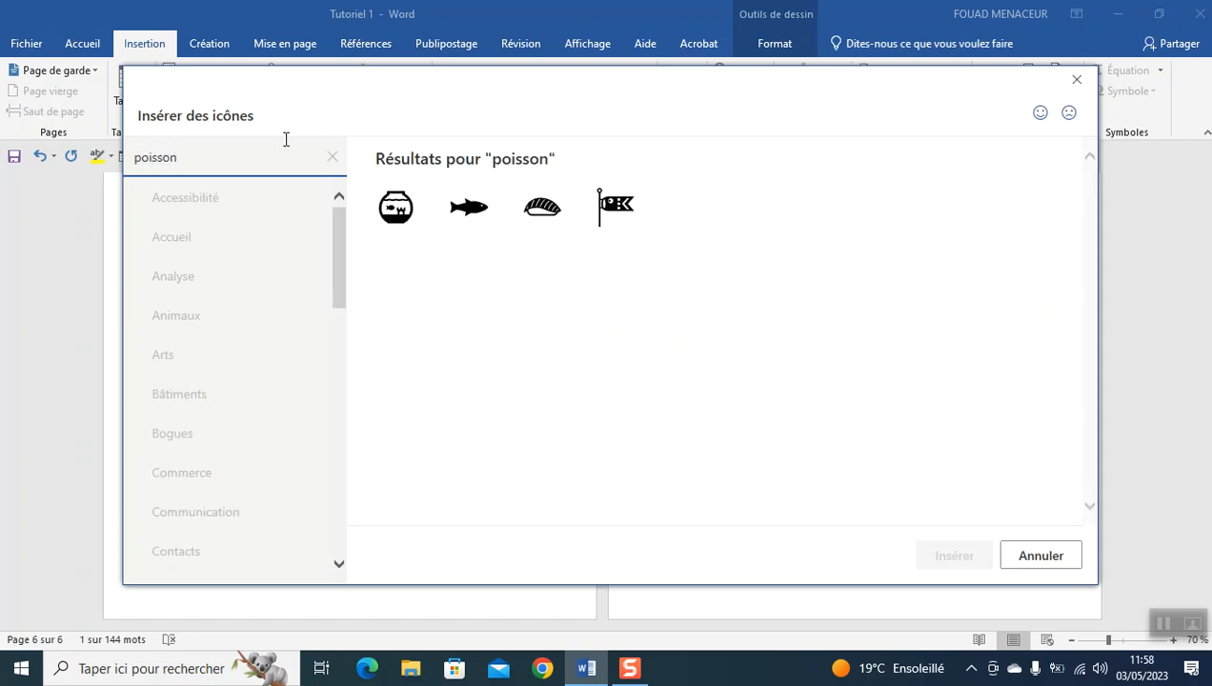
{"action": "left_click", "coordinate": [418, 188]}
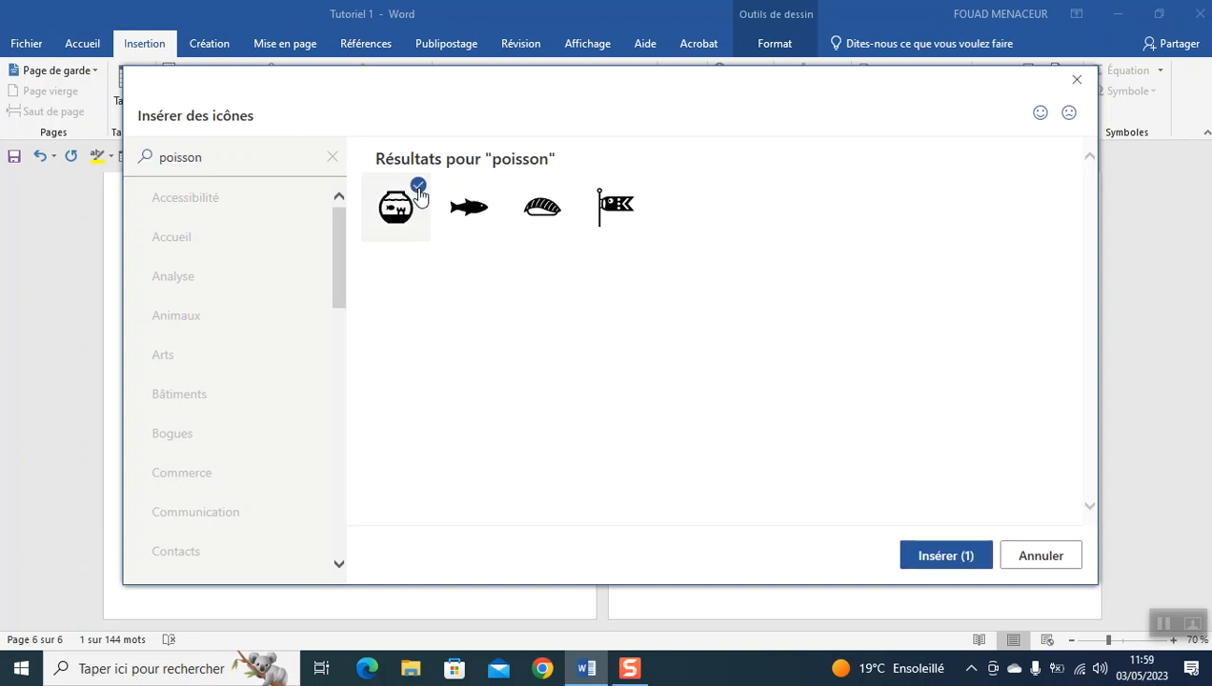
{"action": "left_click", "coordinate": [938, 559]}
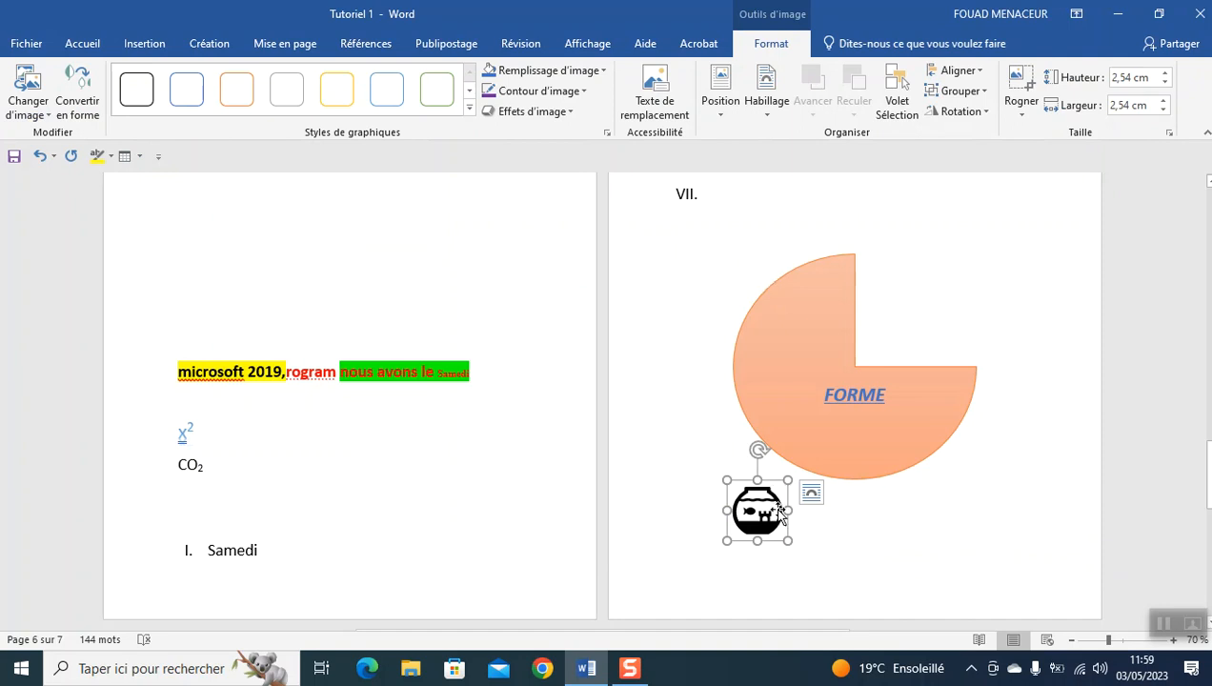
{"action": "left_click_drag", "start_coordinate": [795, 547], "coordinate": [869, 529]}
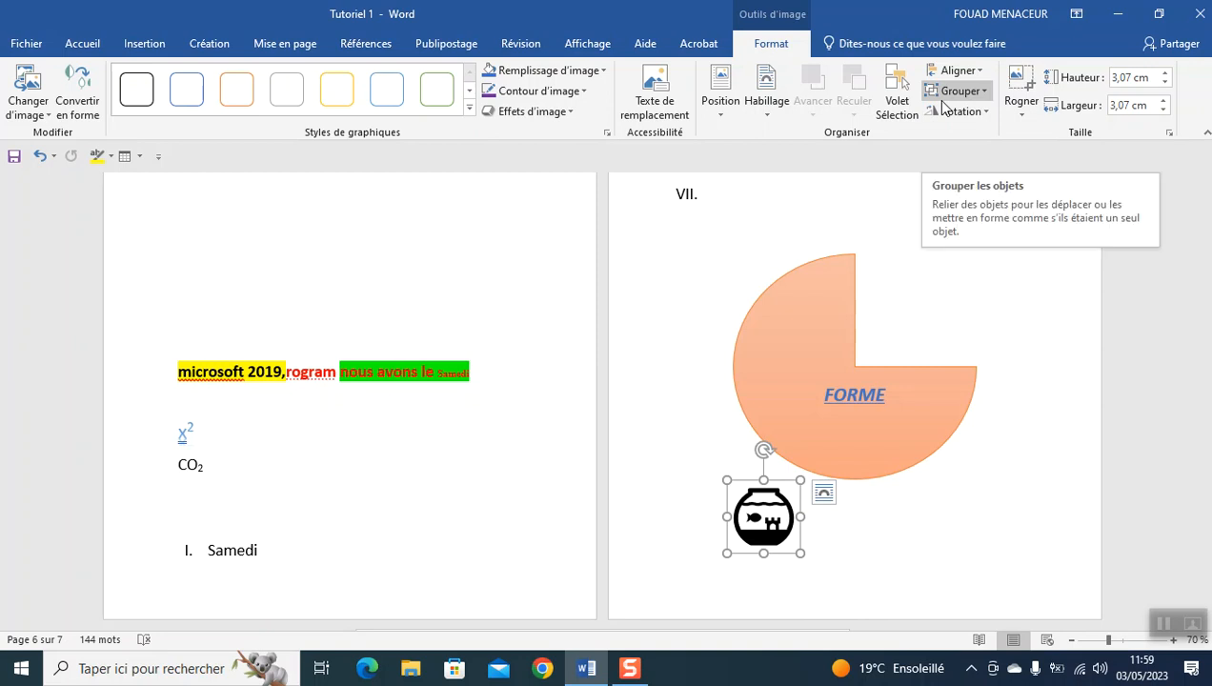
Set the fishbowl icon's text wrapping to Encadré and move it into the open quarter of the partial circle
{"action": "left_click", "coordinate": [768, 113]}
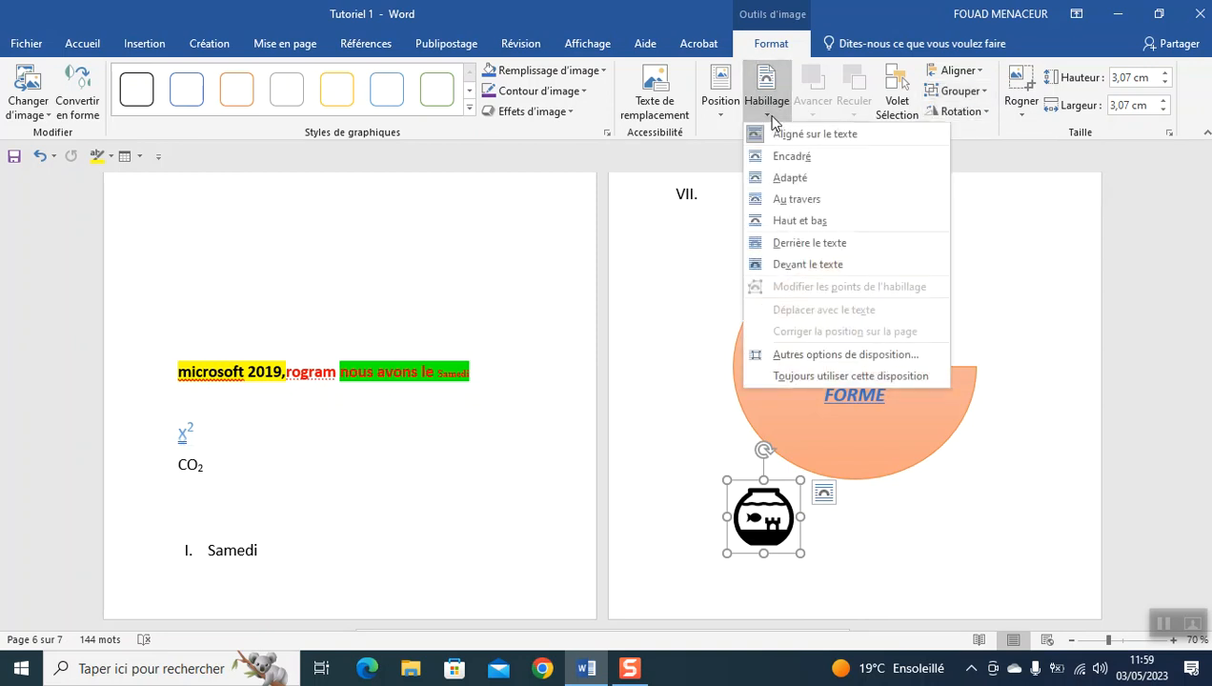
{"action": "left_click", "coordinate": [775, 157]}
{"action": "left_click_drag", "start_coordinate": [774, 515], "coordinate": [906, 330]}
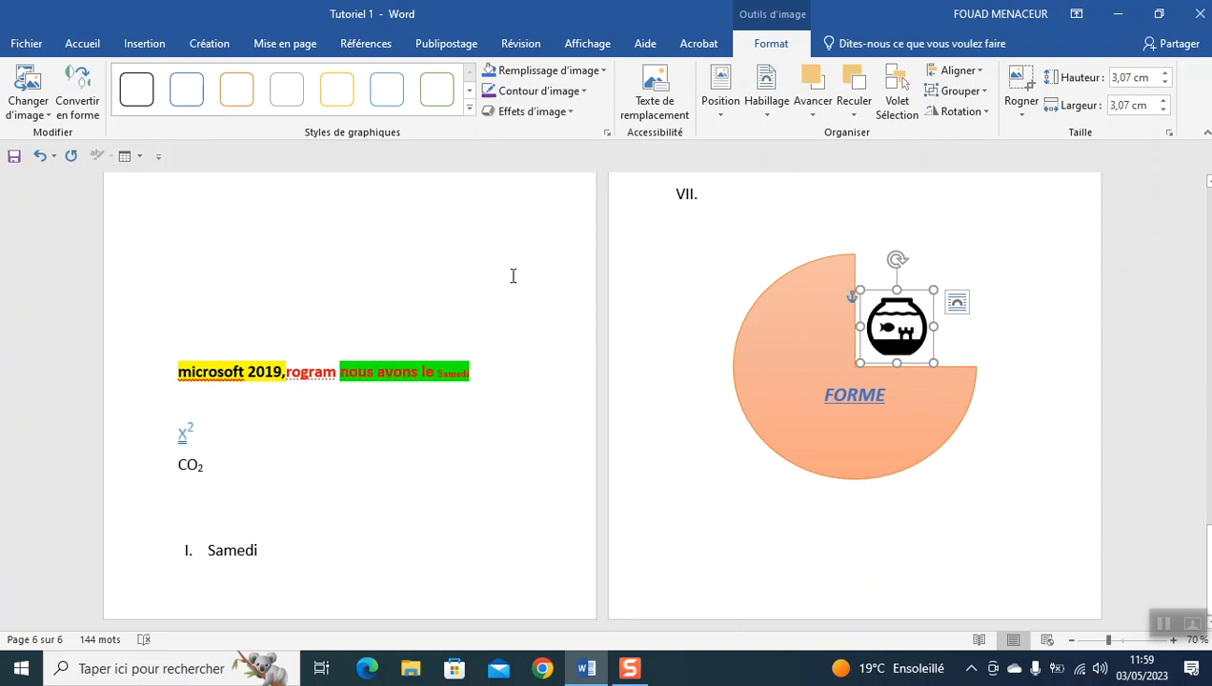
{"action": "left_click", "coordinate": [133, 46]}
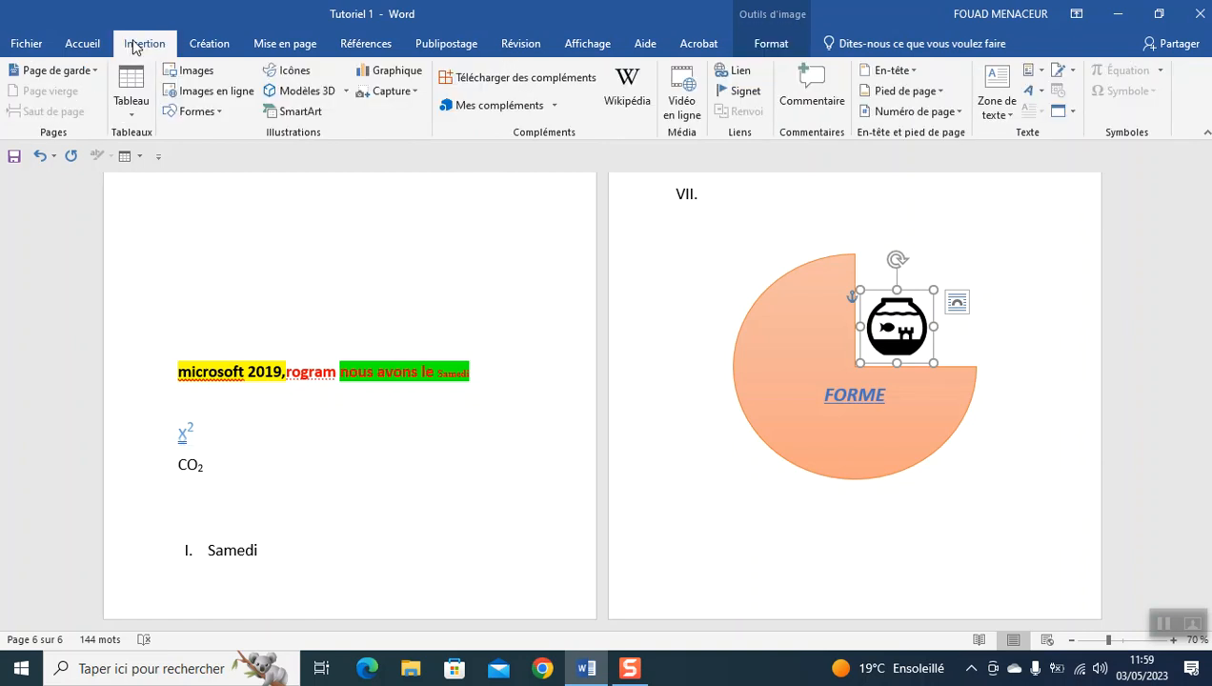
{"action": "left_click", "coordinate": [345, 91]}
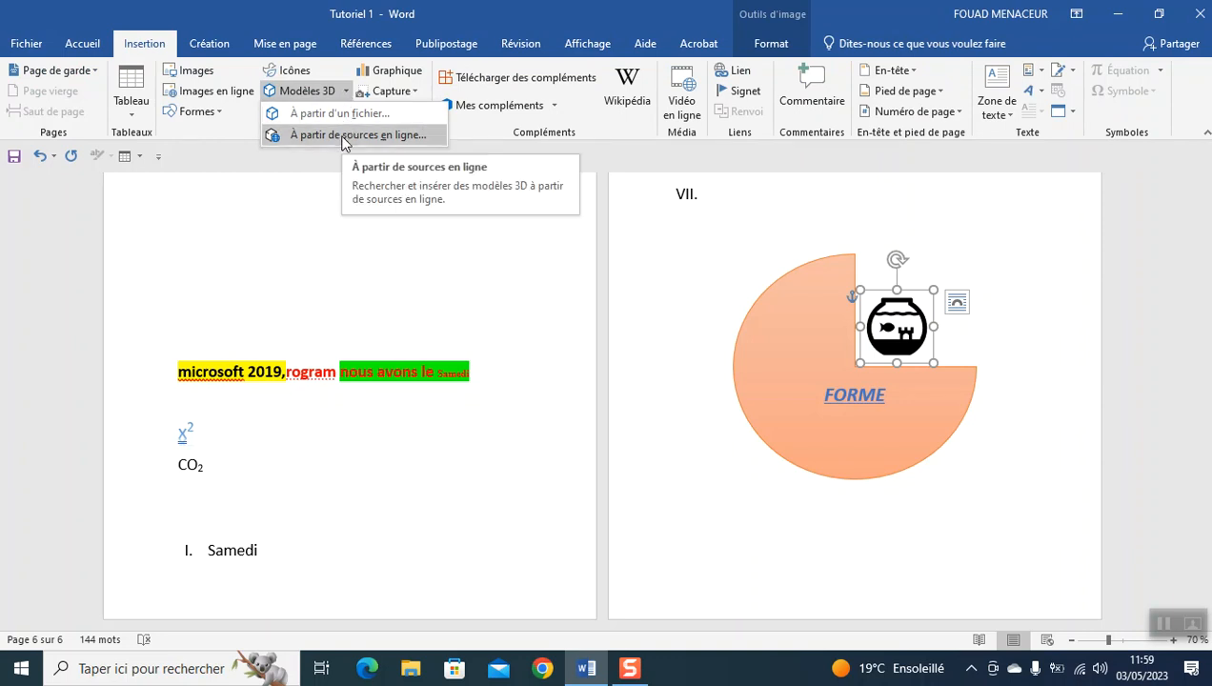
{"action": "left_click", "coordinate": [328, 190]}
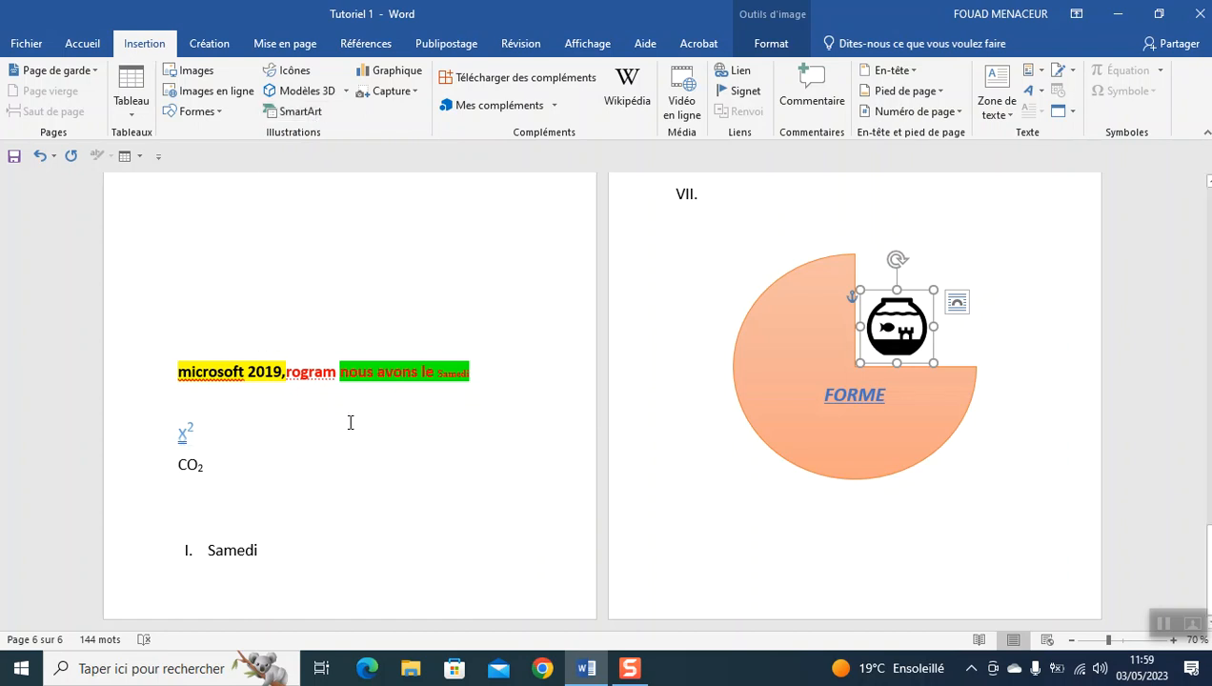
{"action": "scroll", "coordinate": [349, 422], "scroll_direction": "up", "scroll_amount": 5}
{"action": "scroll", "coordinate": [349, 422], "scroll_direction": "down", "scroll_amount": 5}
Move the partial circle up beside item VII and add blank lines below it until a new page starts
{"action": "left_click", "coordinate": [872, 531]}
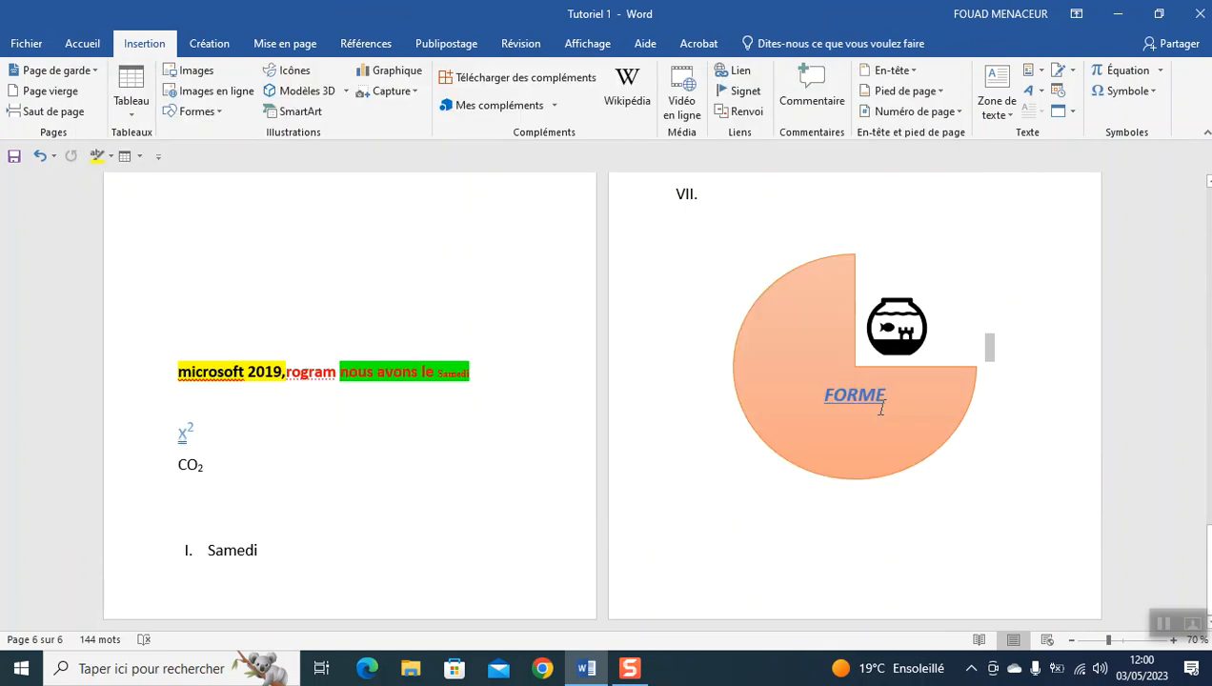
{"action": "left_click_drag", "start_coordinate": [879, 459], "coordinate": [879, 390]}
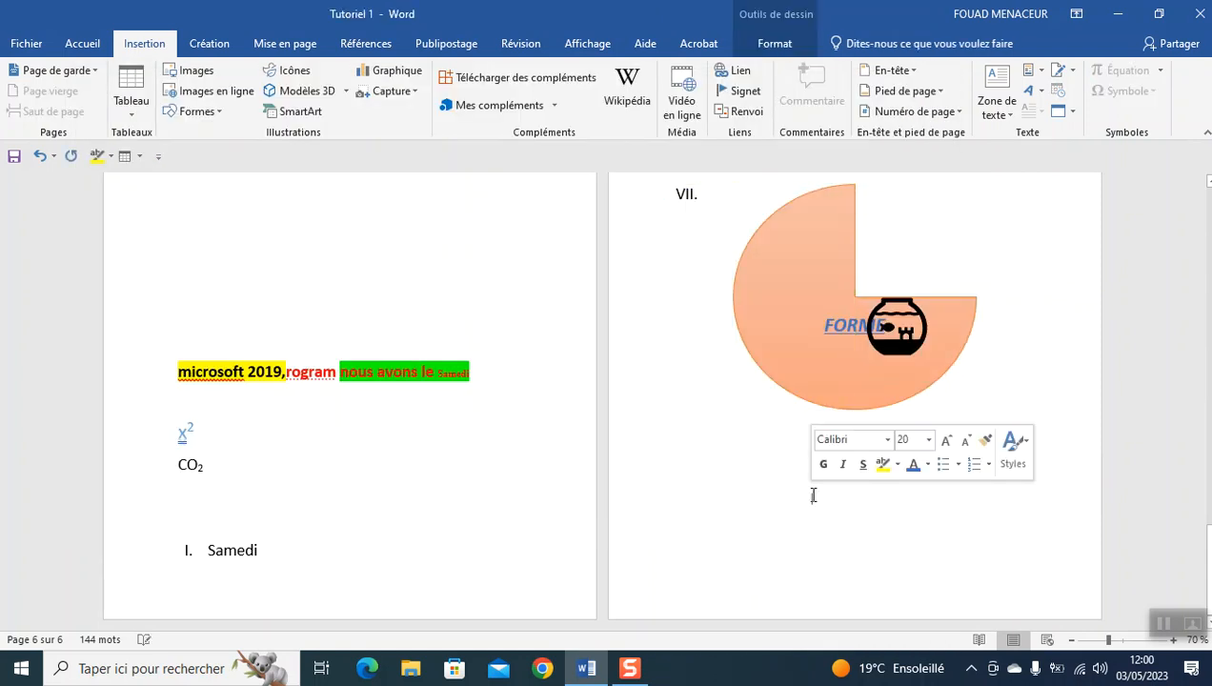
{"action": "left_click", "coordinate": [813, 495]}
{"action": "key", "text": "Return"}
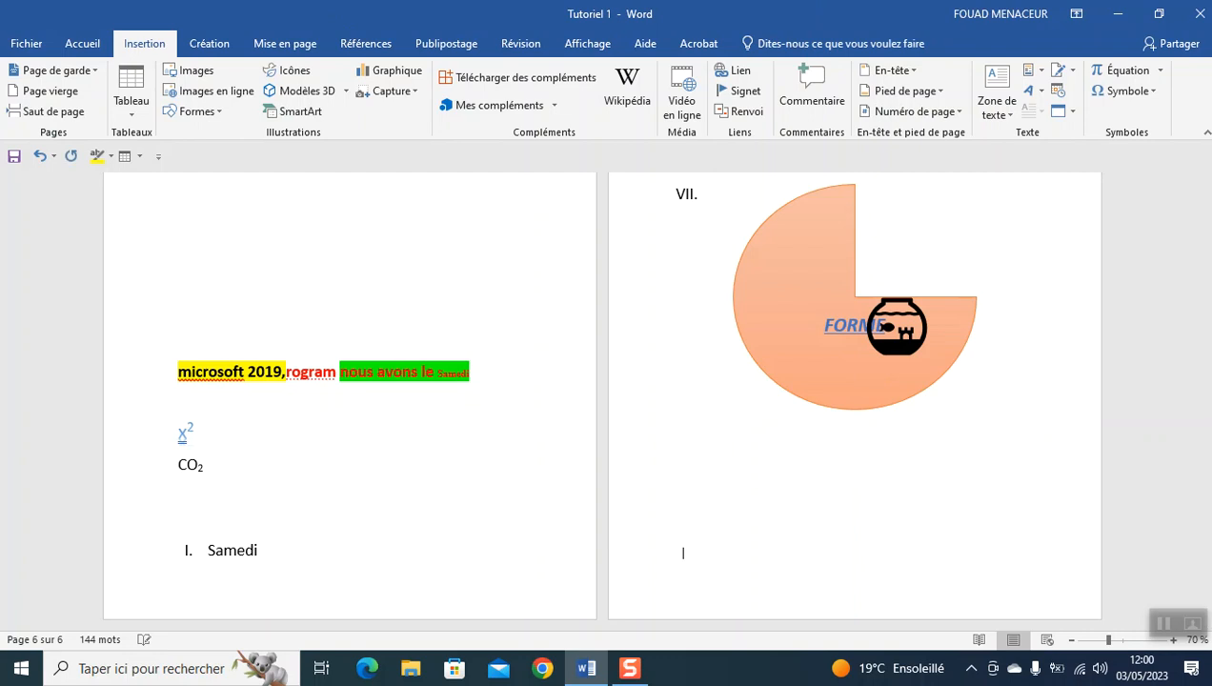
{"action": "key", "text": "Return"}
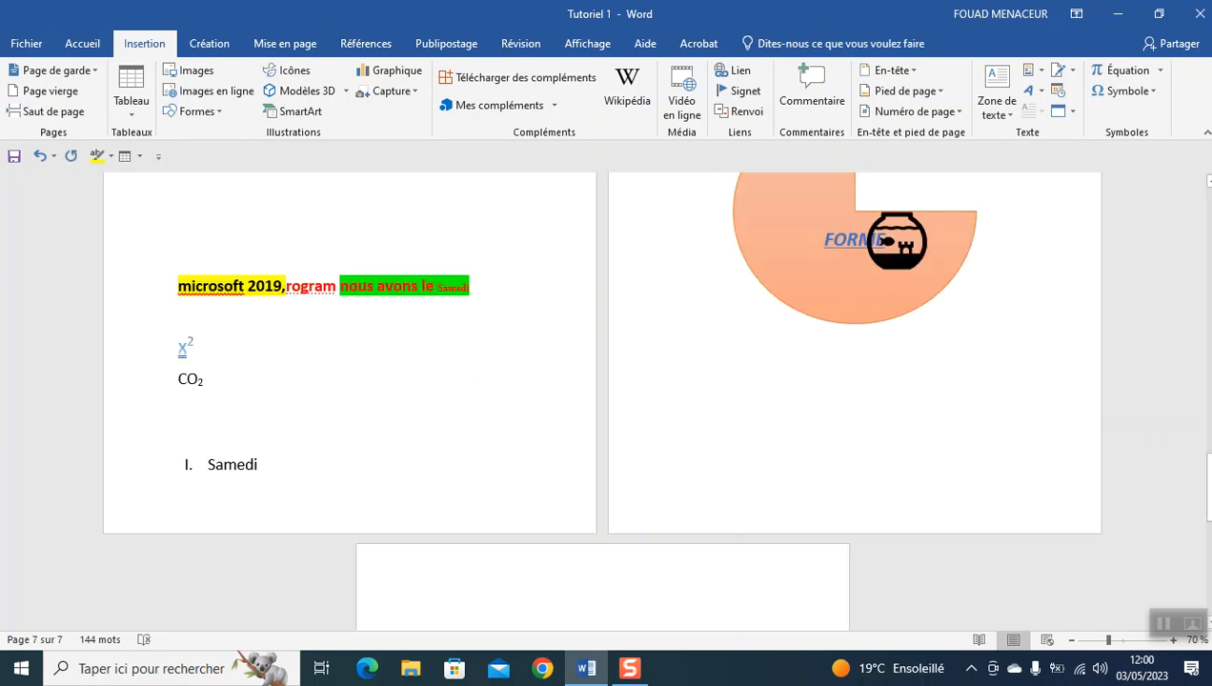
Insert a Cycle simple SmartArt graphic near the start of the blank page 7
{"action": "scroll", "coordinate": [484, 400], "scroll_direction": "down", "scroll_amount": 3}
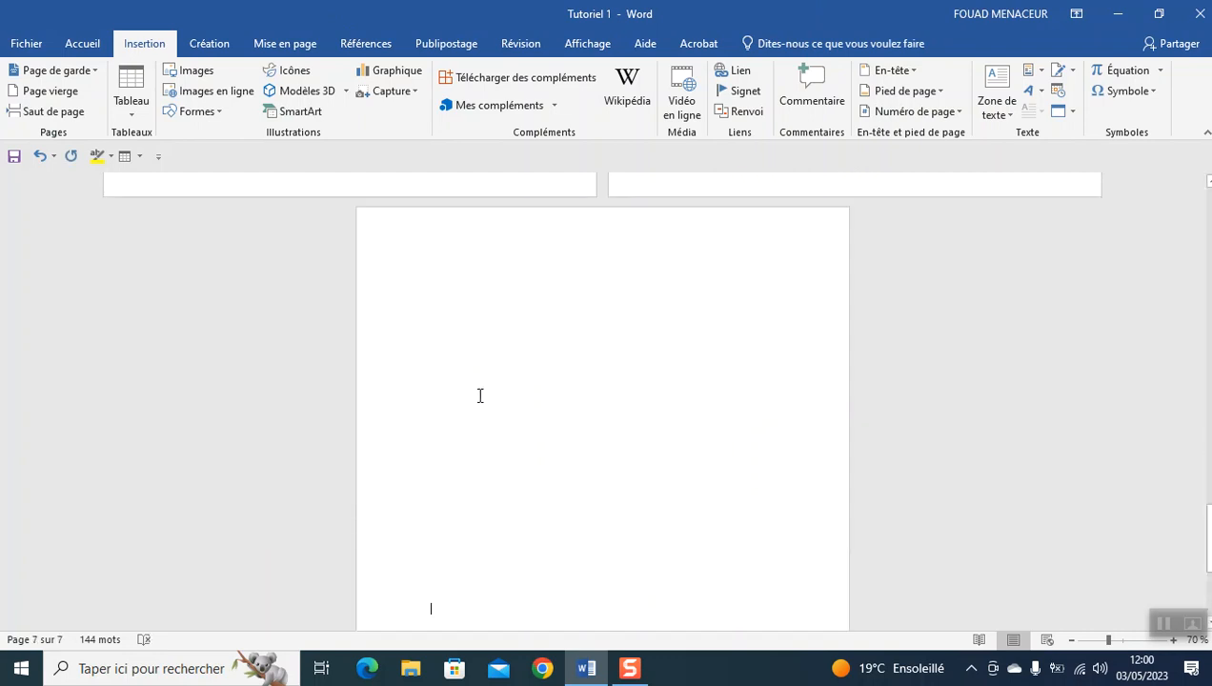
{"action": "left_click", "coordinate": [428, 291]}
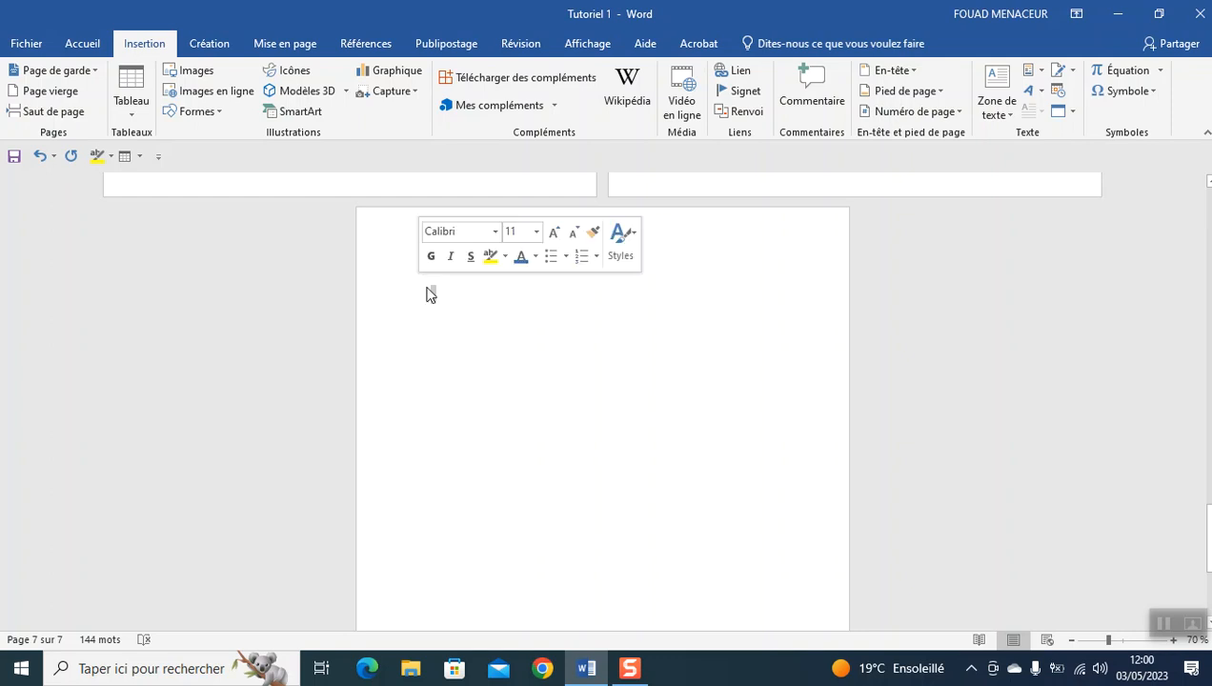
{"action": "left_click", "coordinate": [307, 118]}
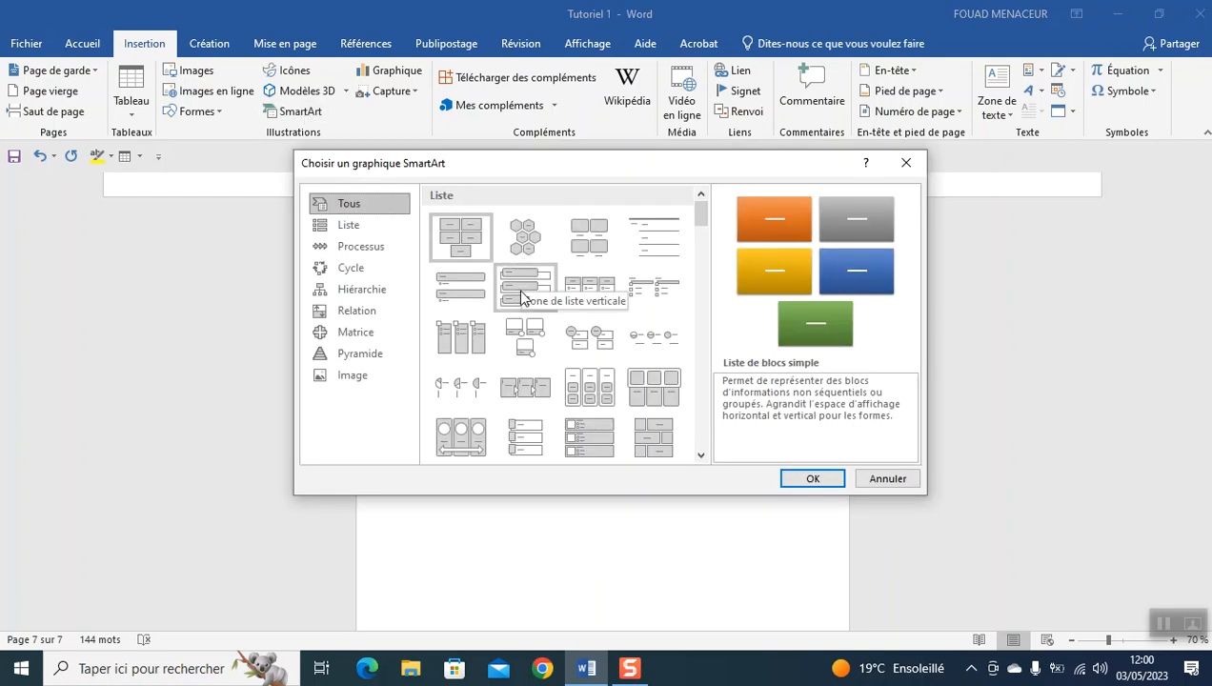
{"action": "left_click", "coordinate": [358, 249]}
{"action": "left_click", "coordinate": [354, 267]}
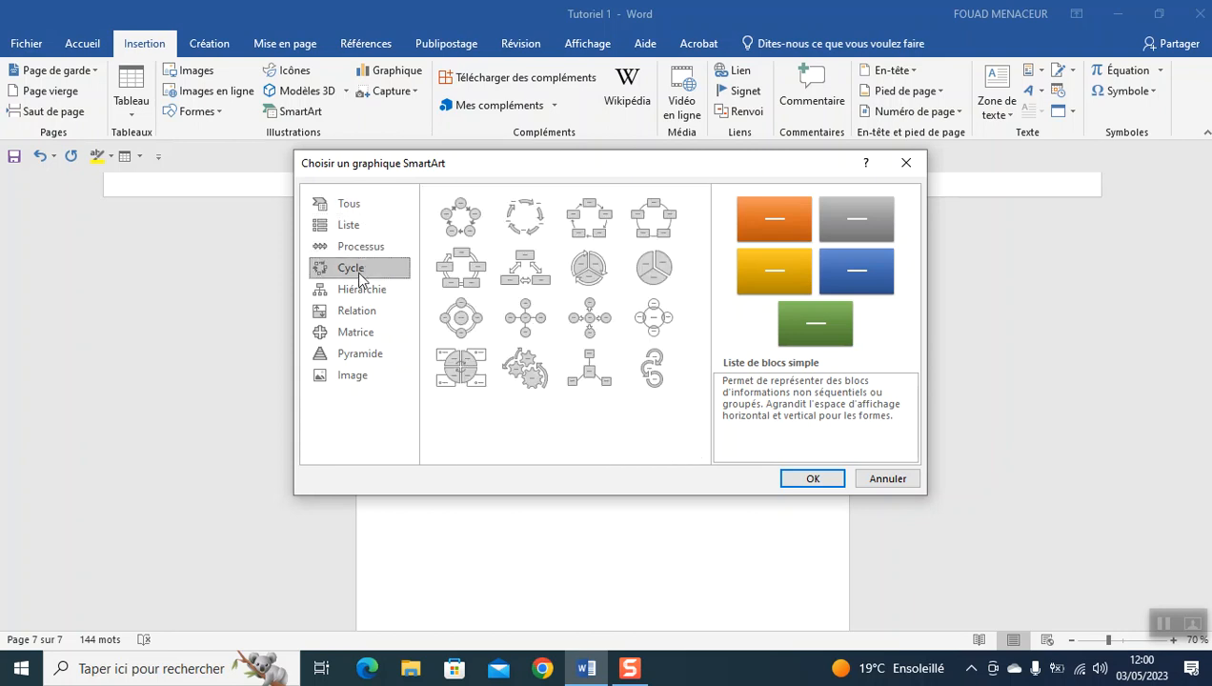
{"action": "left_click", "coordinate": [460, 224]}
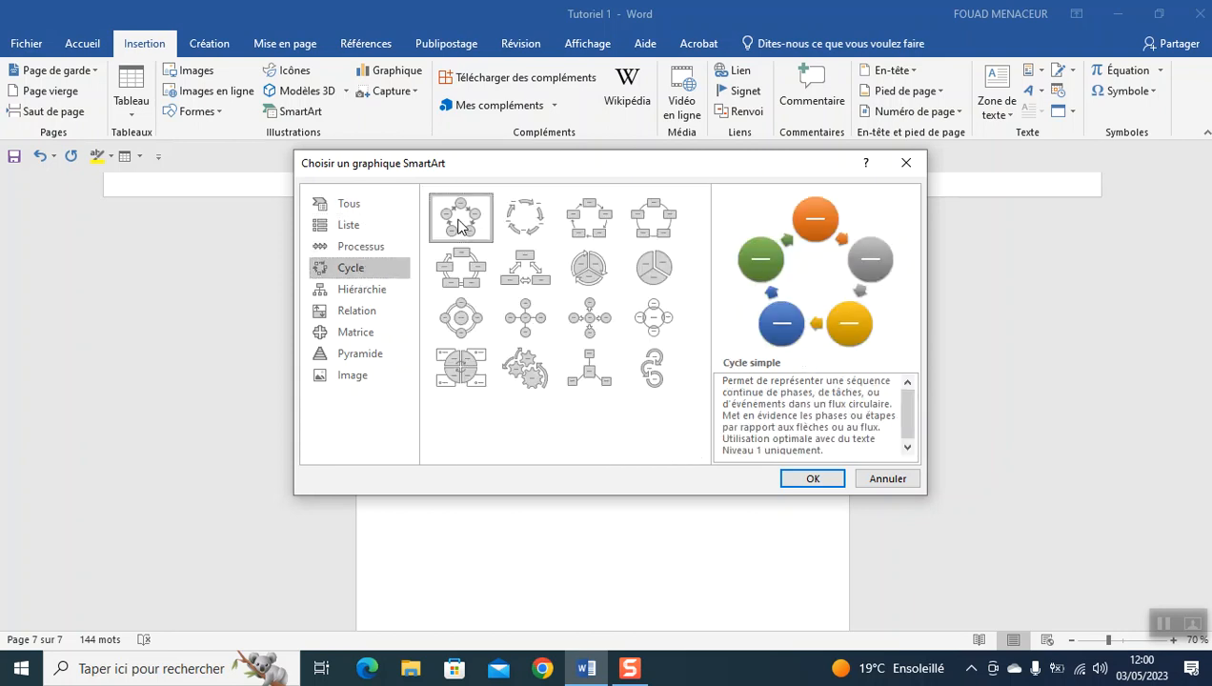
{"action": "left_click", "coordinate": [828, 484]}
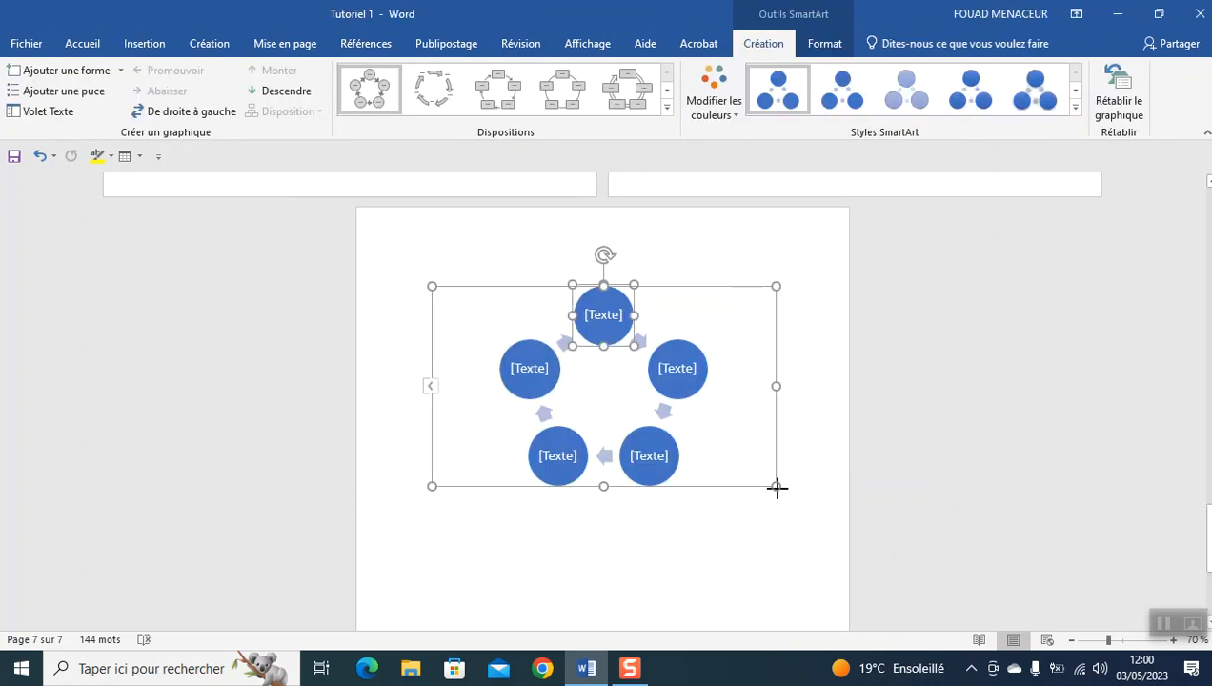
Enlarge the cycle graphic downward and apply the second 3D SmartArt style to it
{"action": "left_click_drag", "start_coordinate": [777, 511], "coordinate": [779, 555]}
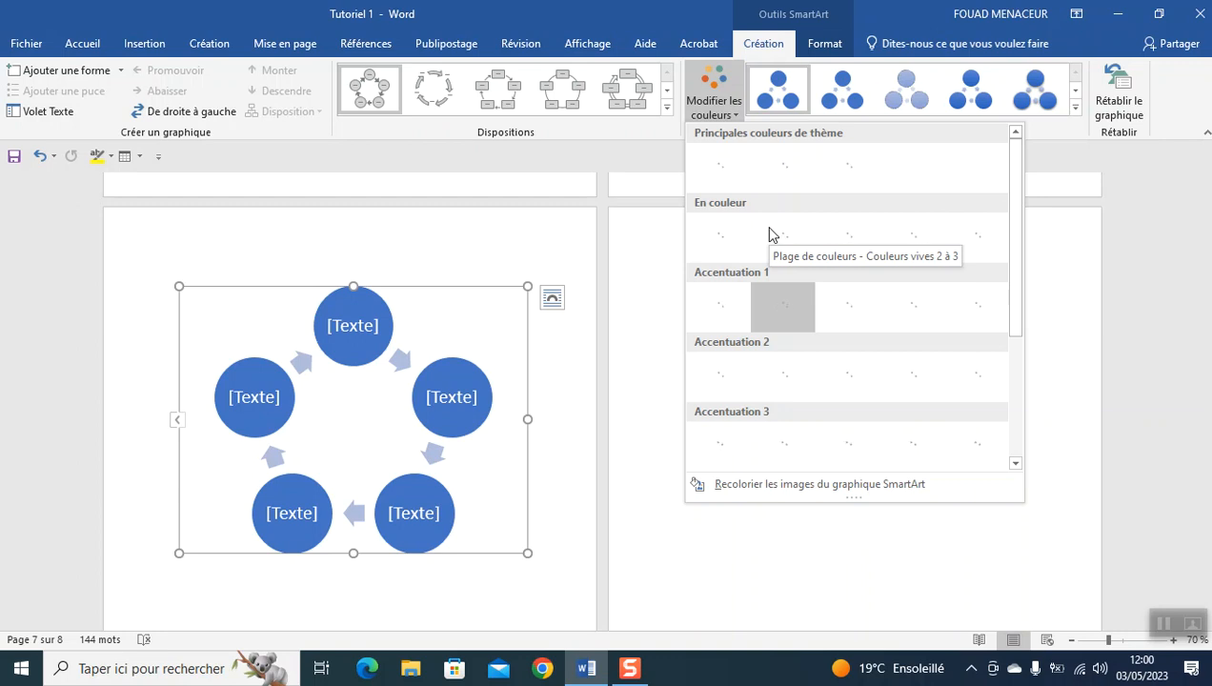
{"action": "left_click", "coordinate": [1058, 111]}
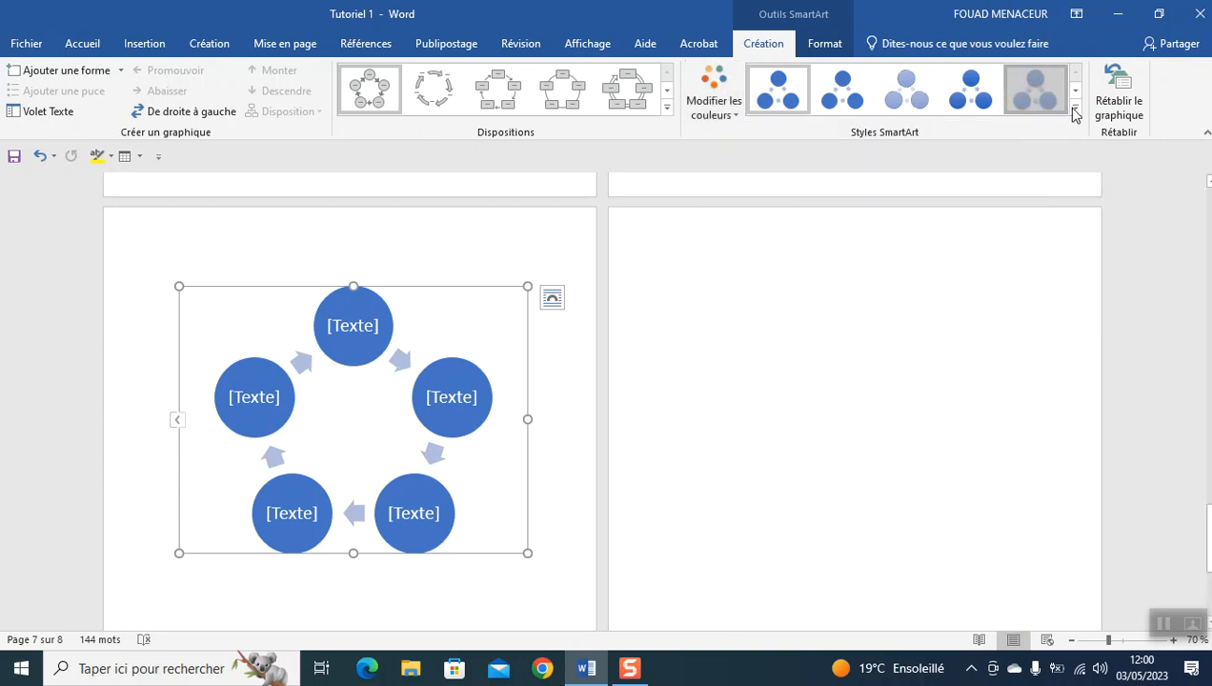
{"action": "left_click", "coordinate": [1071, 109]}
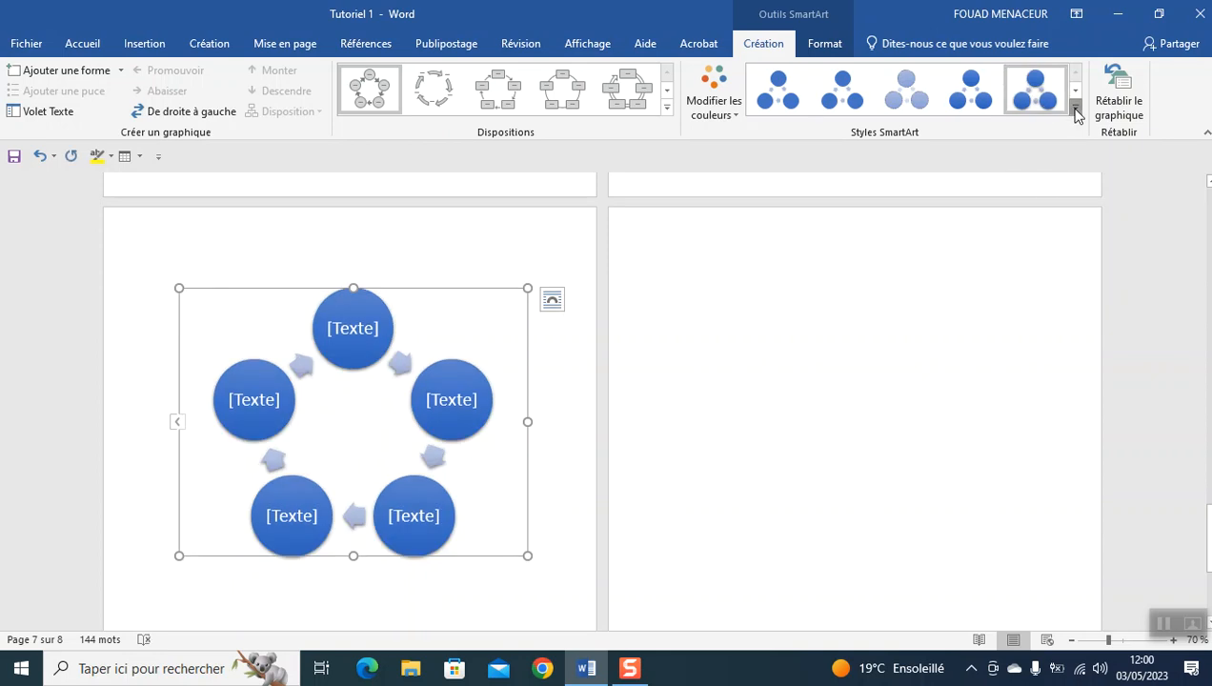
{"action": "left_click", "coordinate": [1074, 110]}
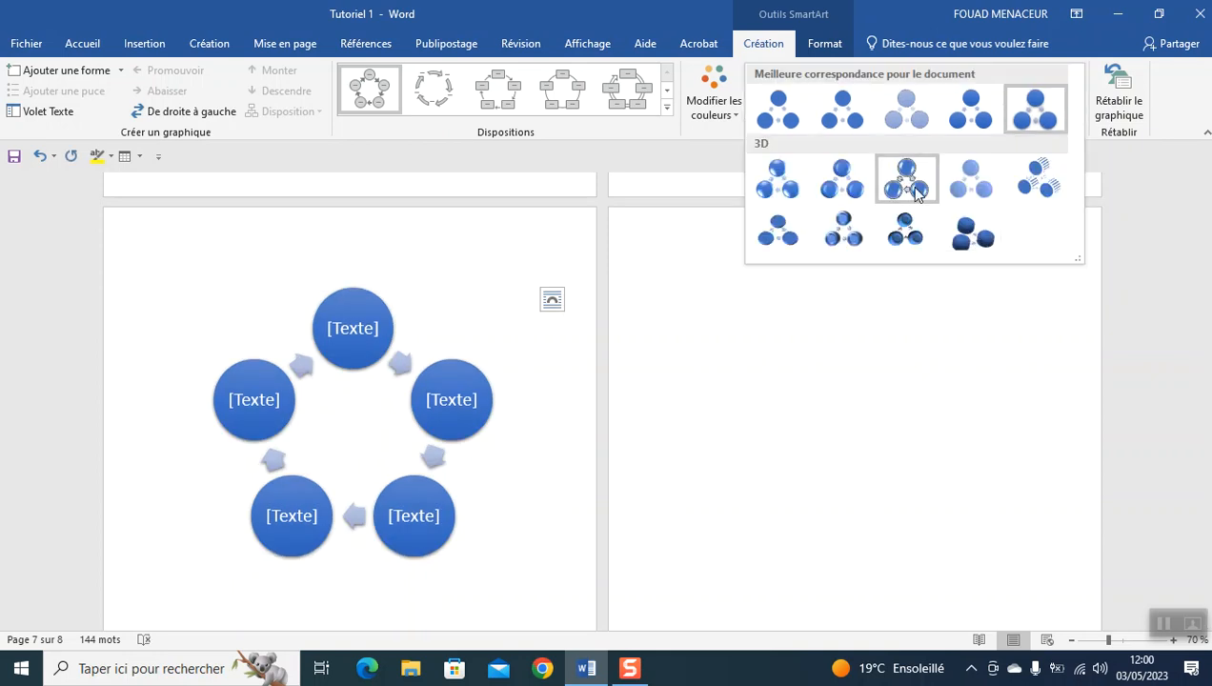
{"action": "key", "text": "Escape"}
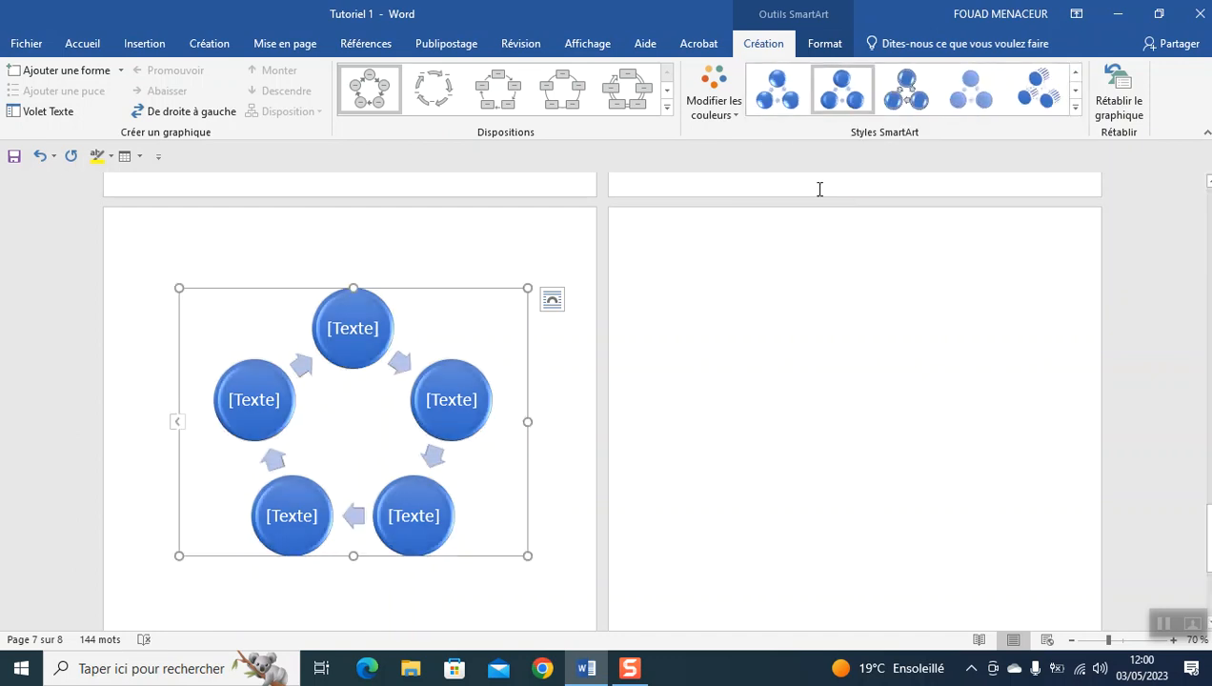
{"action": "left_click", "coordinate": [721, 119]}
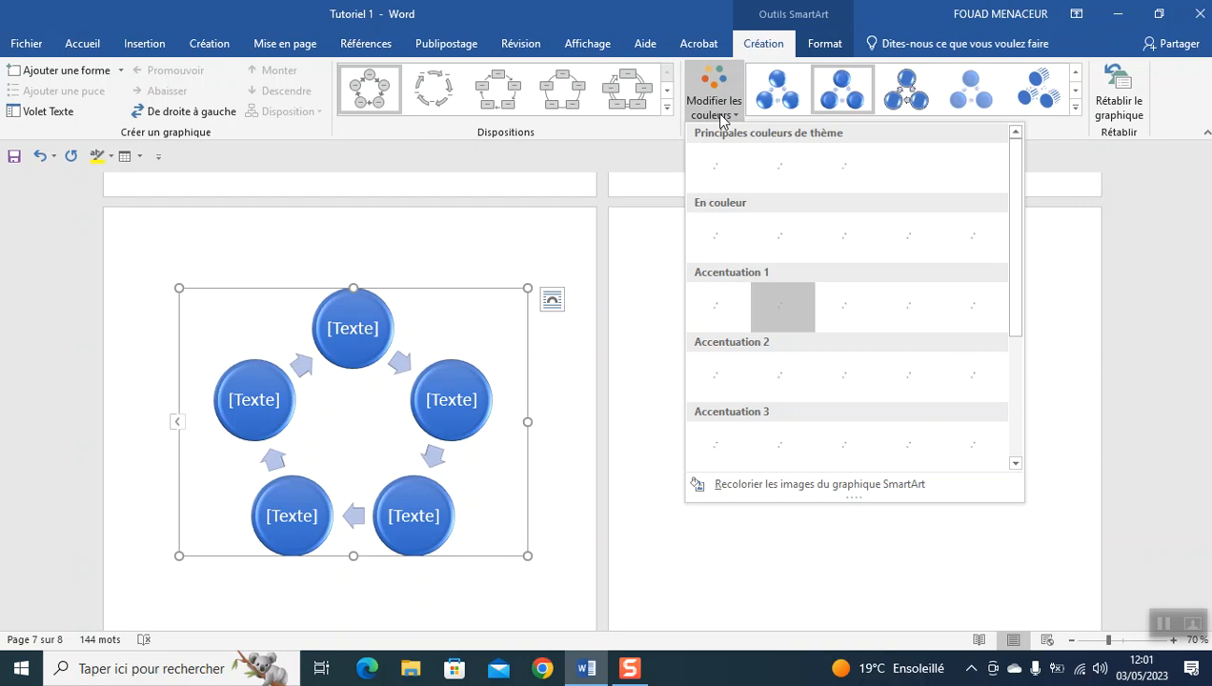
{"action": "left_click", "coordinate": [387, 397]}
Label four circles of the cycle clockwise from the uppermost one as "Etape 1", "Etape 2", "Etape3" and "Etape 4"
{"action": "left_click", "coordinate": [367, 334]}
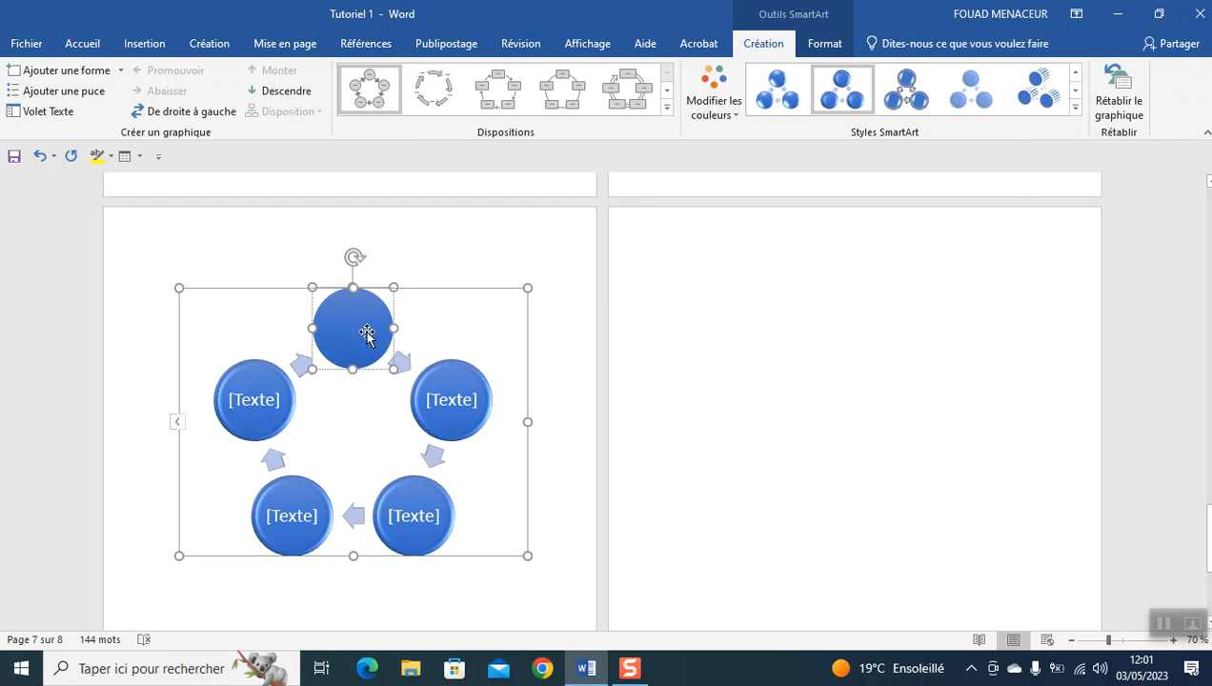
{"action": "type", "text": "Eta"}
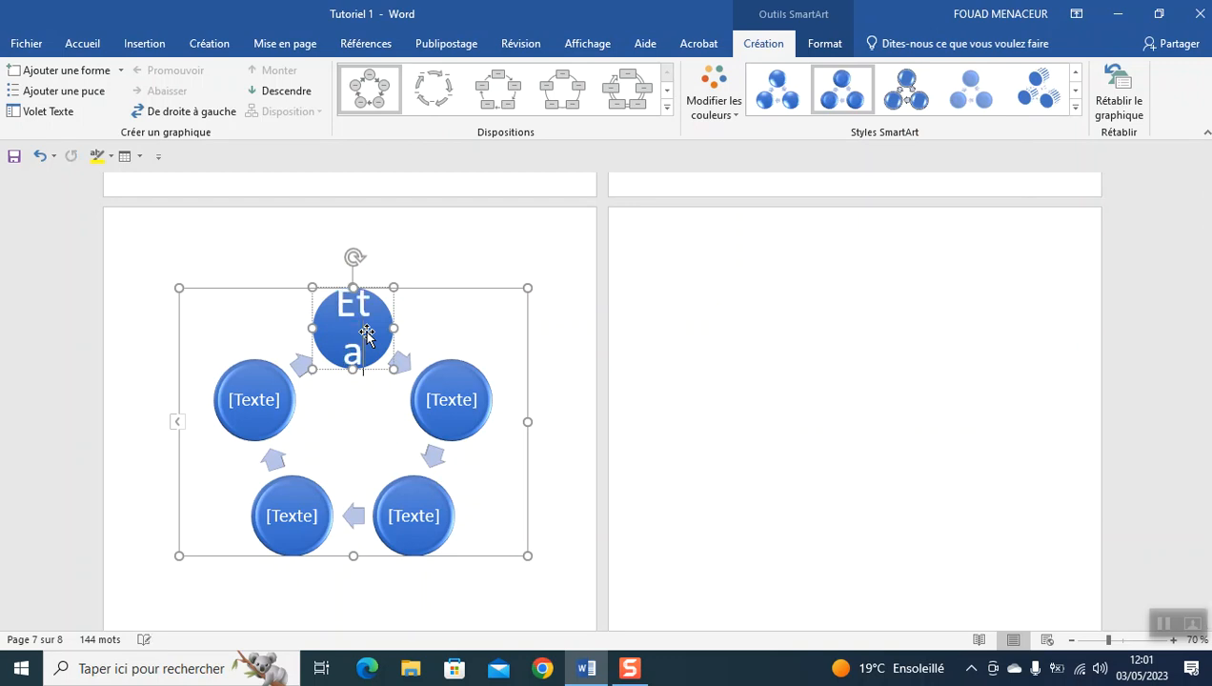
{"action": "type", "text": "pe 1"}
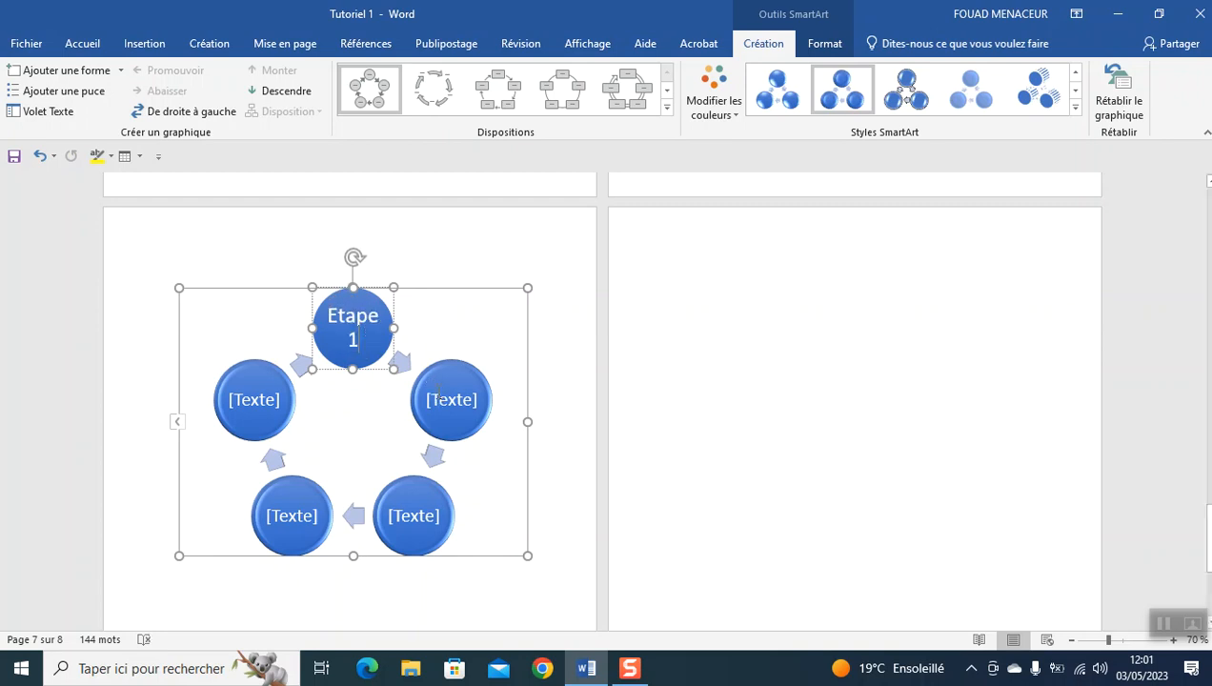
{"action": "left_click", "coordinate": [444, 404]}
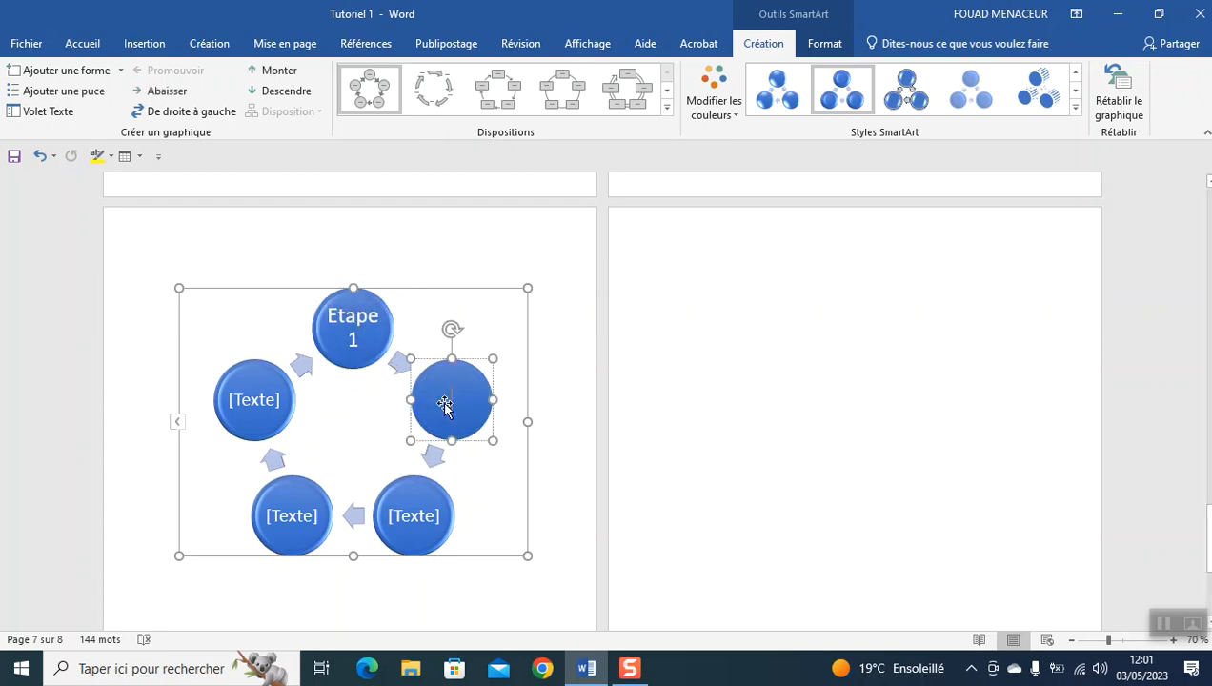
{"action": "type", "text": "Etape"}
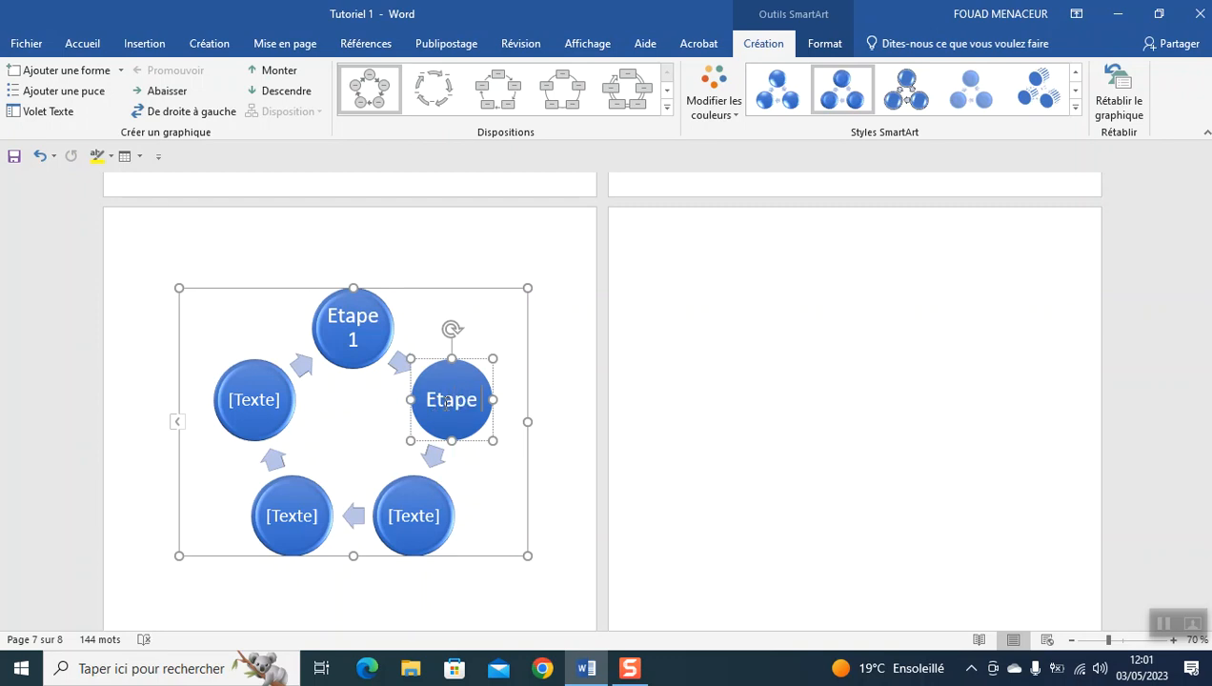
{"action": "type", "text": " 2"}
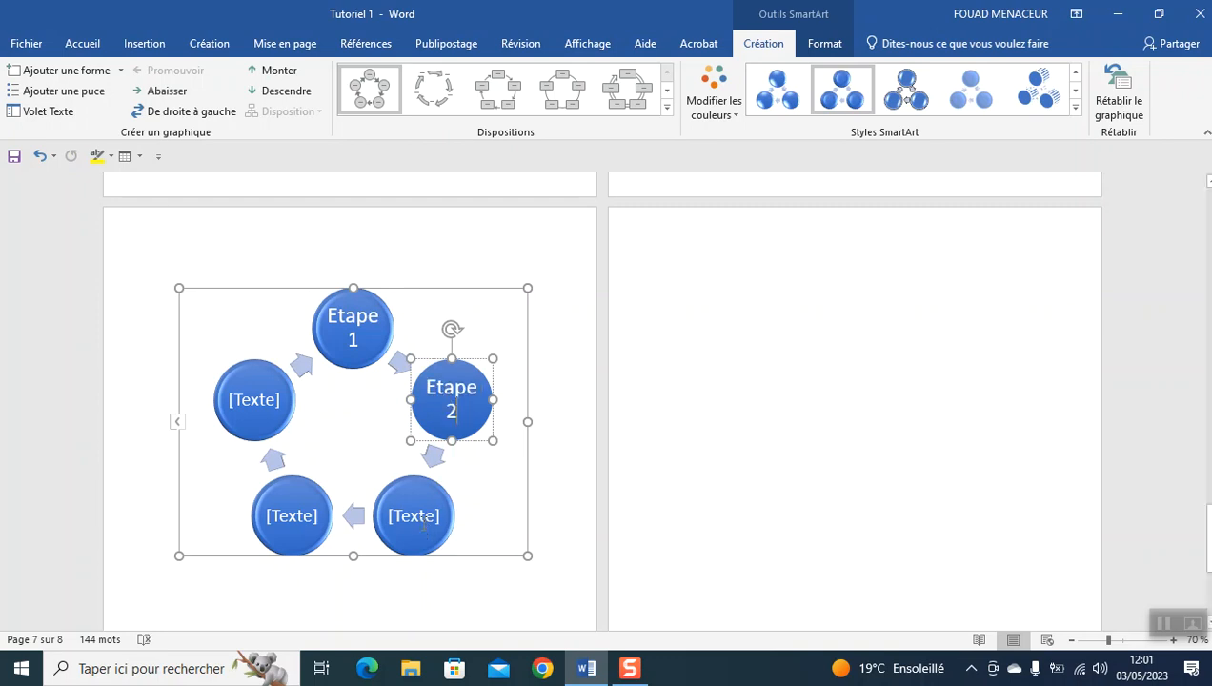
{"action": "left_click", "coordinate": [422, 522]}
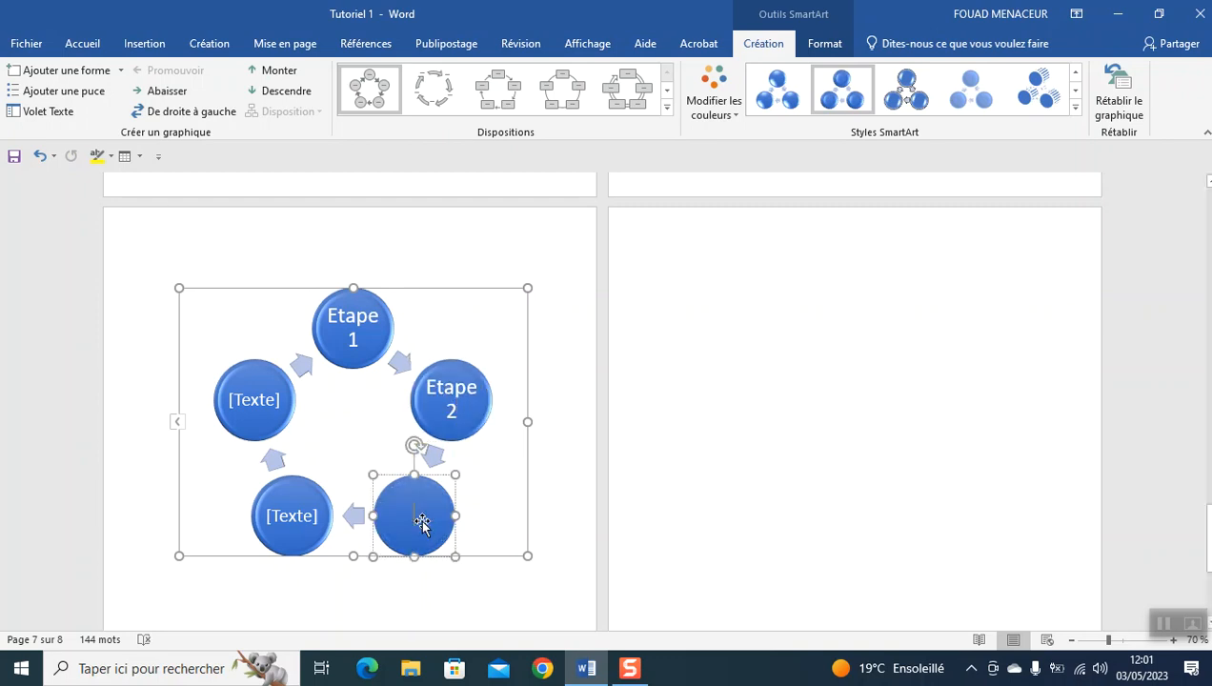
{"action": "type", "text": "Etape3"}
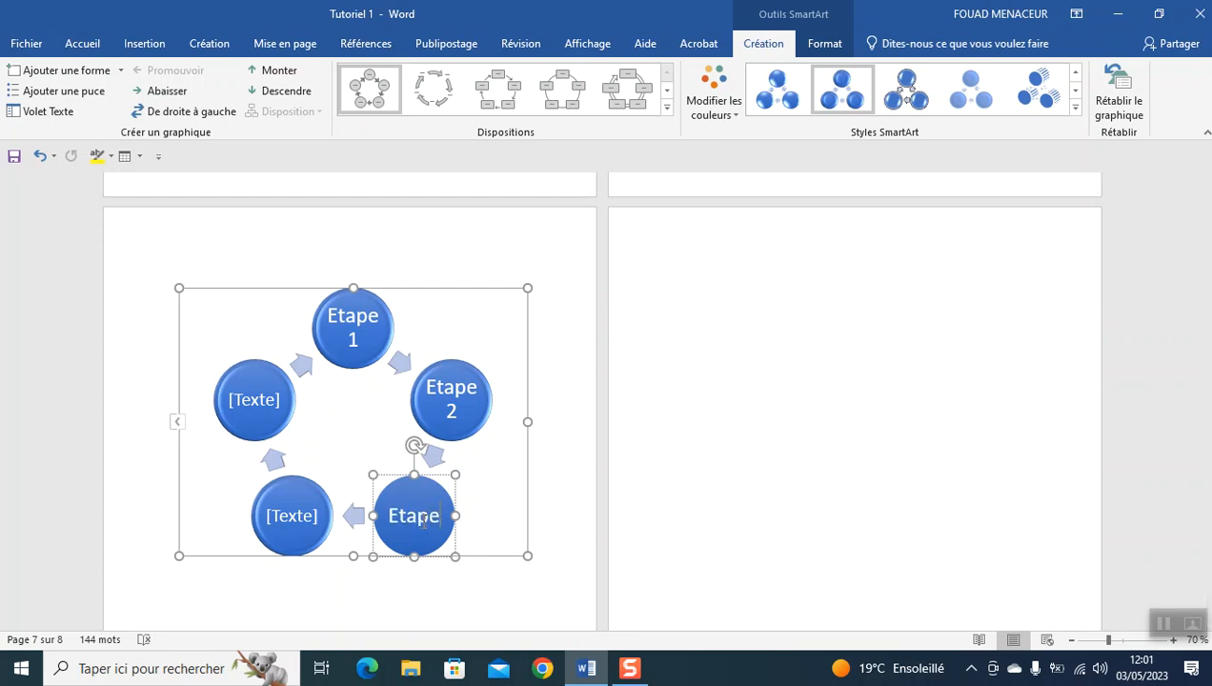
{"action": "left_click", "coordinate": [298, 515]}
{"action": "type", "text": "Etape 4"}
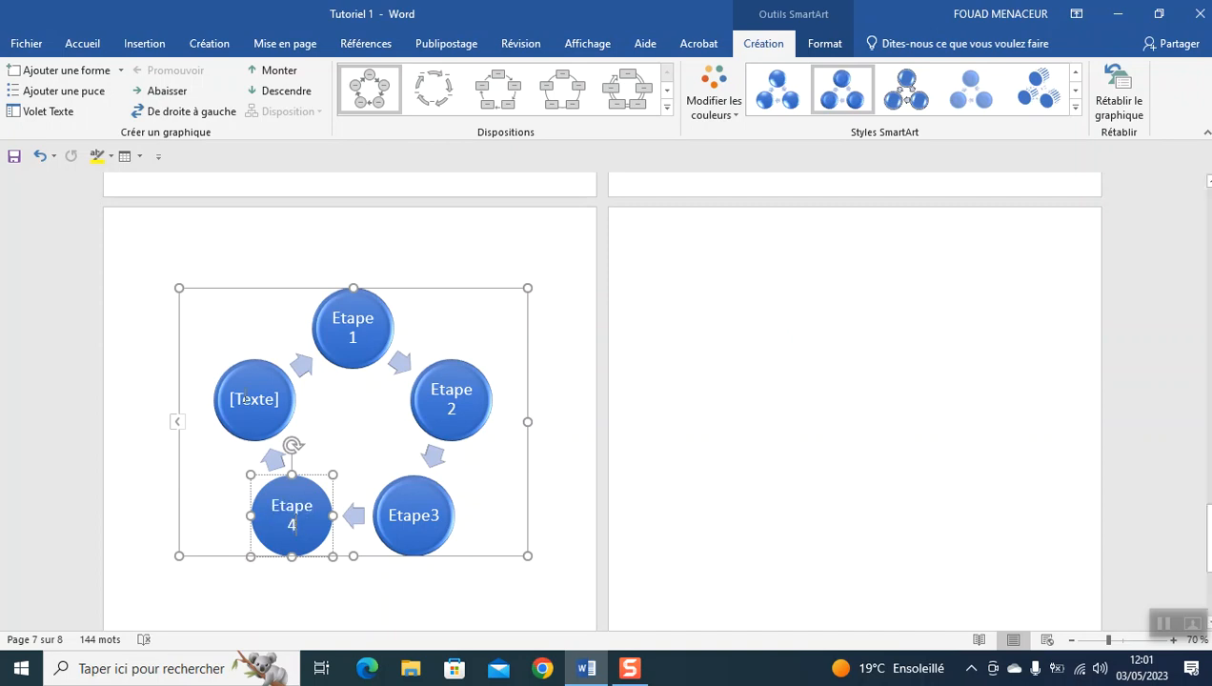
Label the remaining placeholder circle of the cycle "Etape 5"
{"action": "left_click", "coordinate": [244, 399]}
{"action": "type", "text": "Etape 5"}
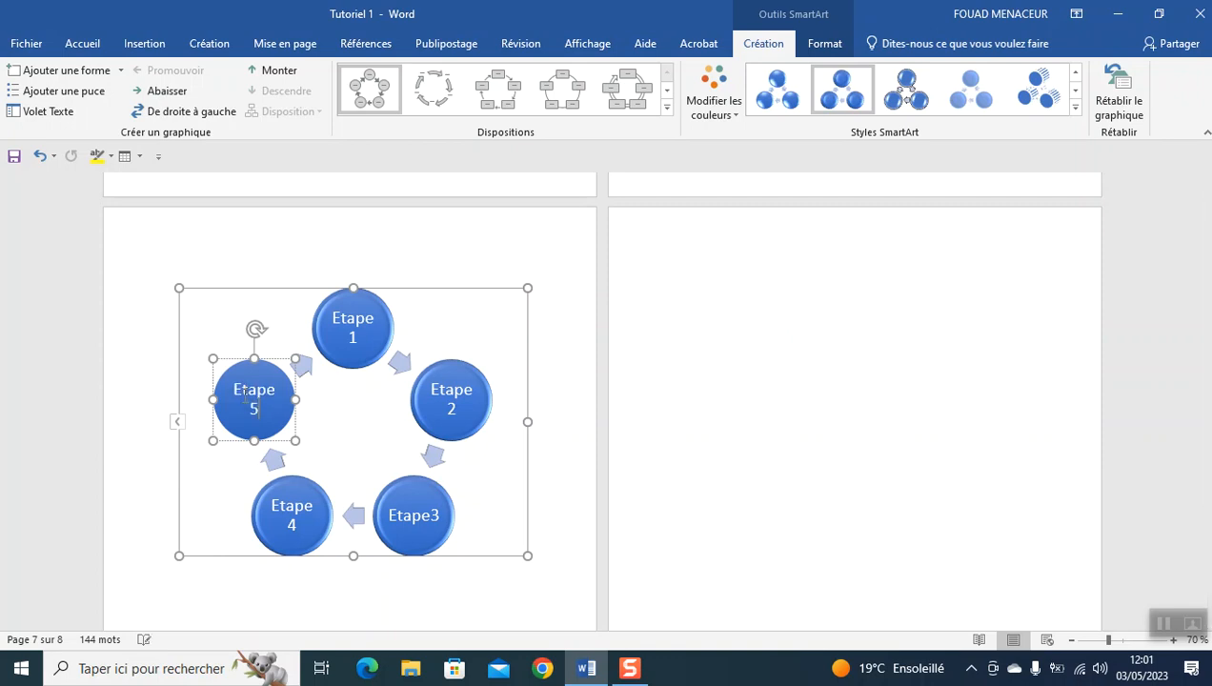
{"action": "left_click", "coordinate": [436, 597]}
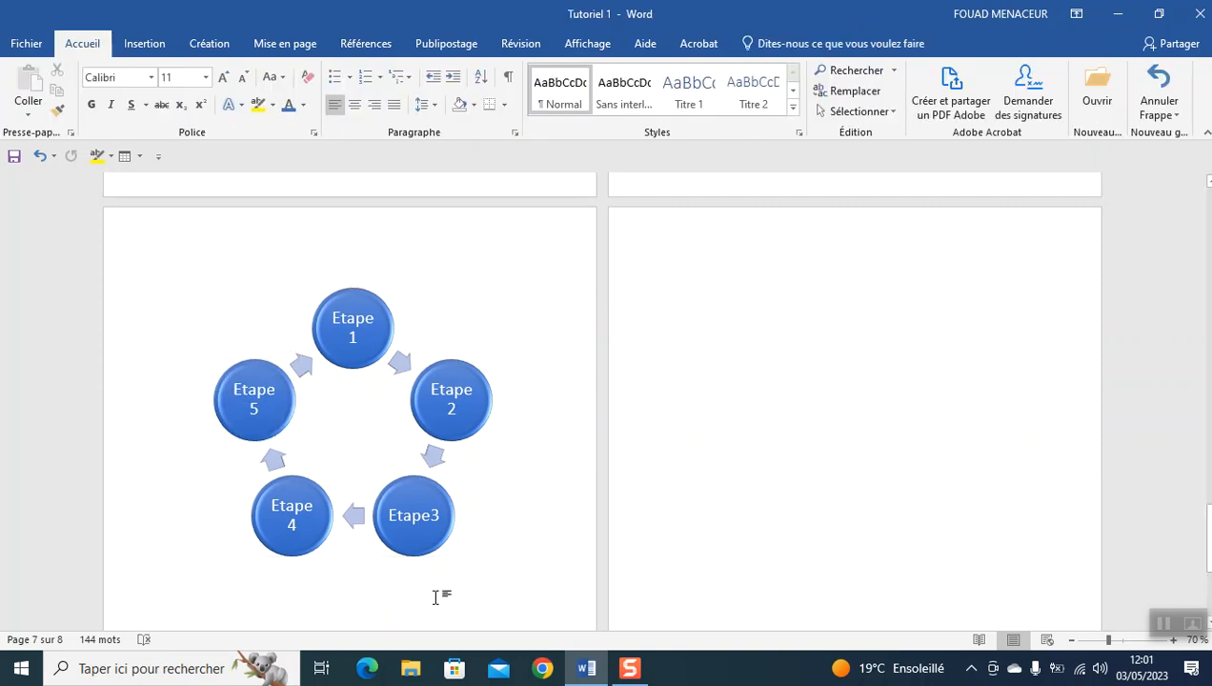
Add a circle after "Etape 5" in the cycle graphic and label it "Etape 6"
{"action": "left_click", "coordinate": [424, 546]}
{"action": "left_click", "coordinate": [492, 533]}
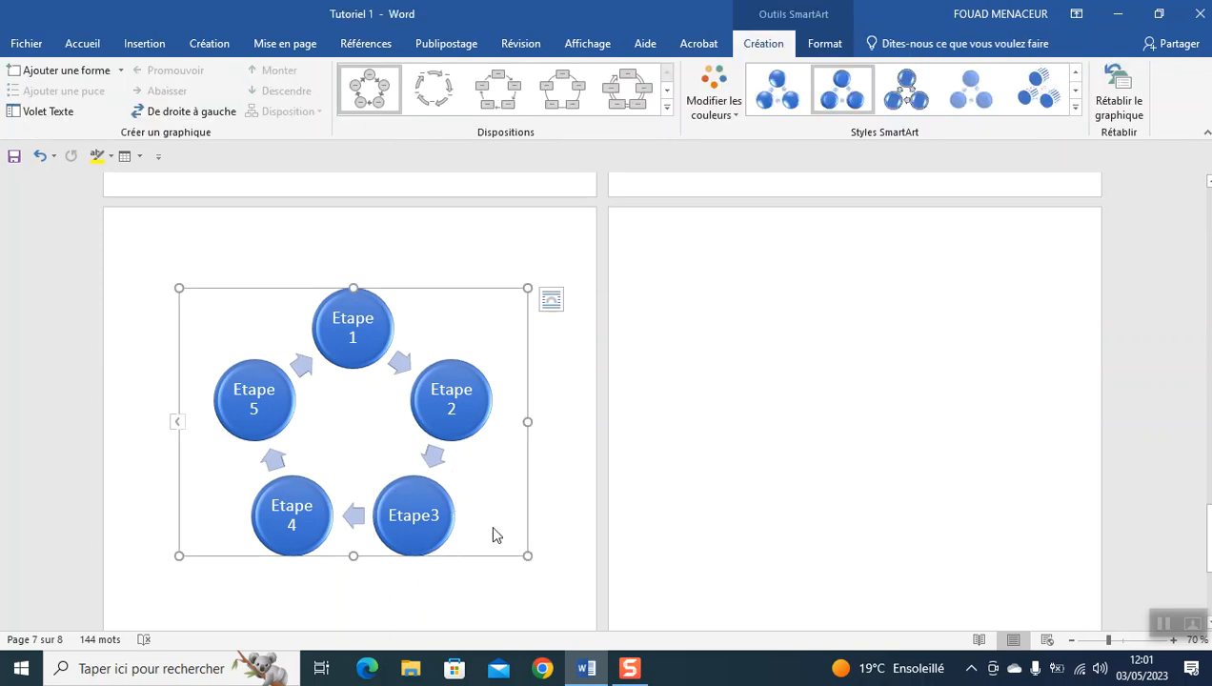
{"action": "left_click", "coordinate": [121, 72]}
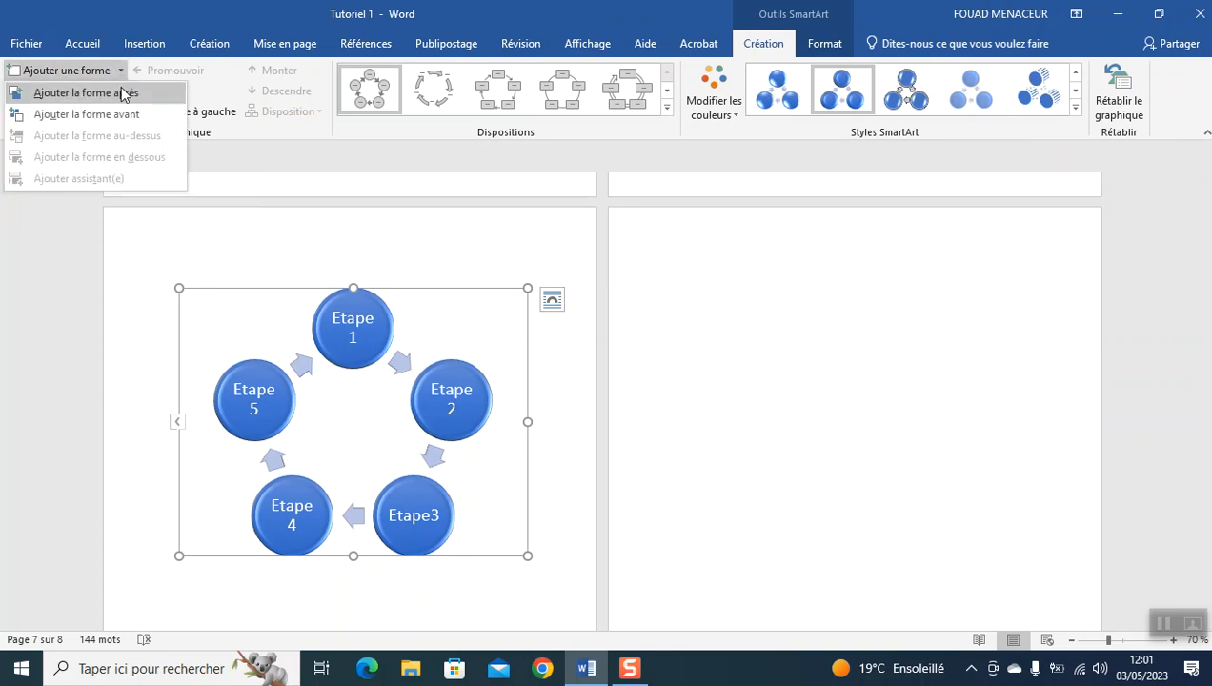
{"action": "left_click", "coordinate": [121, 92]}
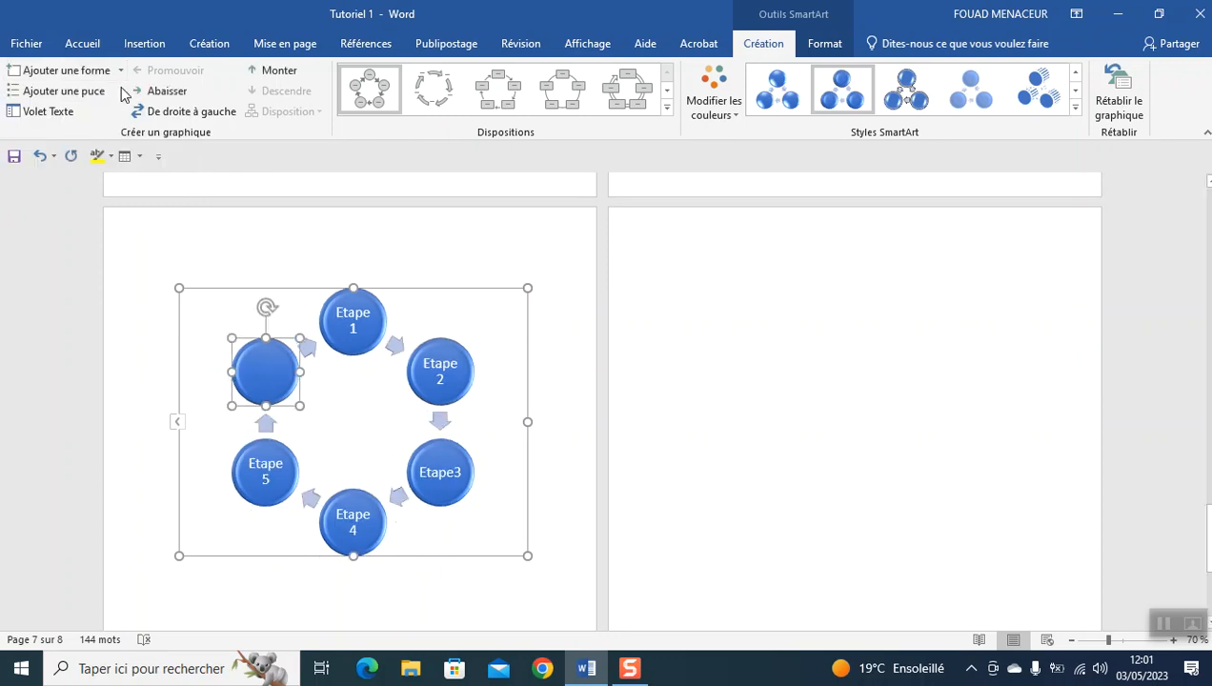
{"action": "right_click", "coordinate": [259, 371]}
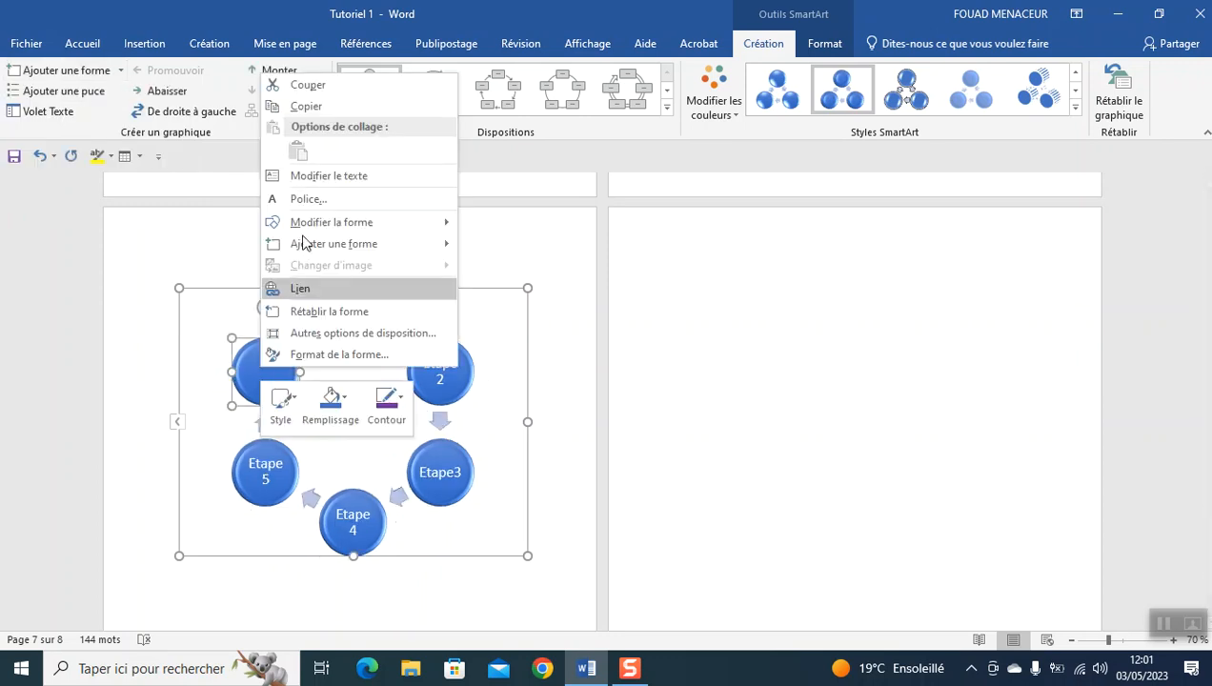
{"action": "left_click", "coordinate": [302, 177]}
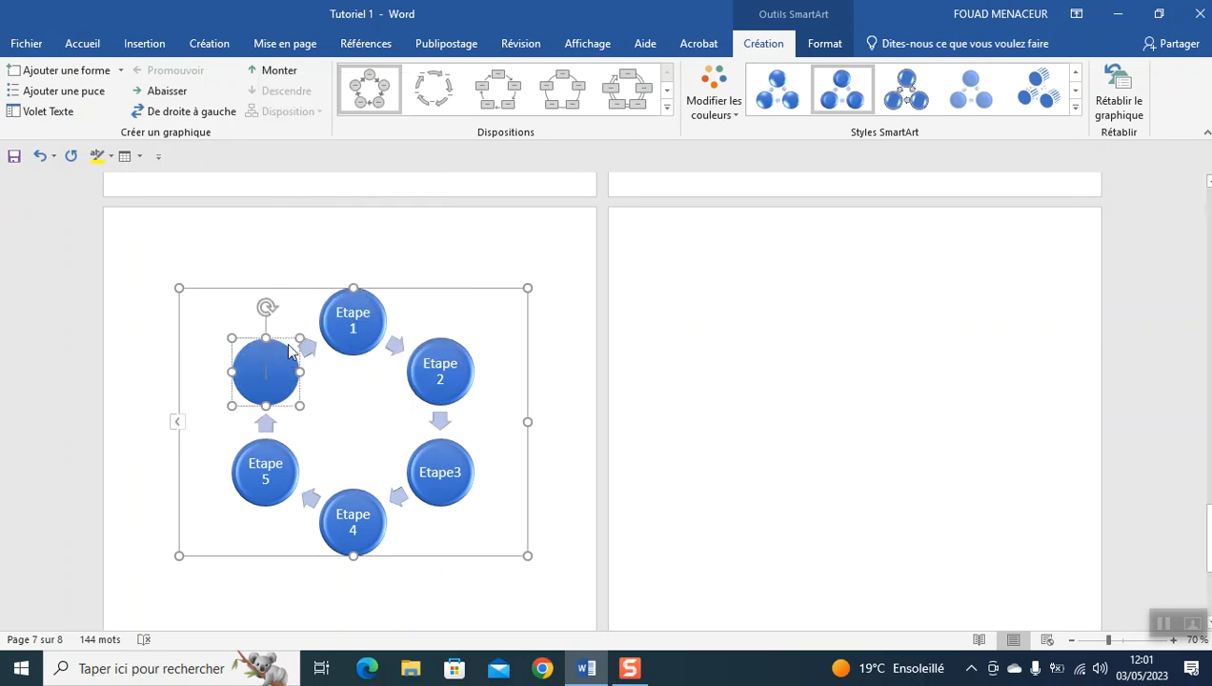
{"action": "type", "text": "Etape"}
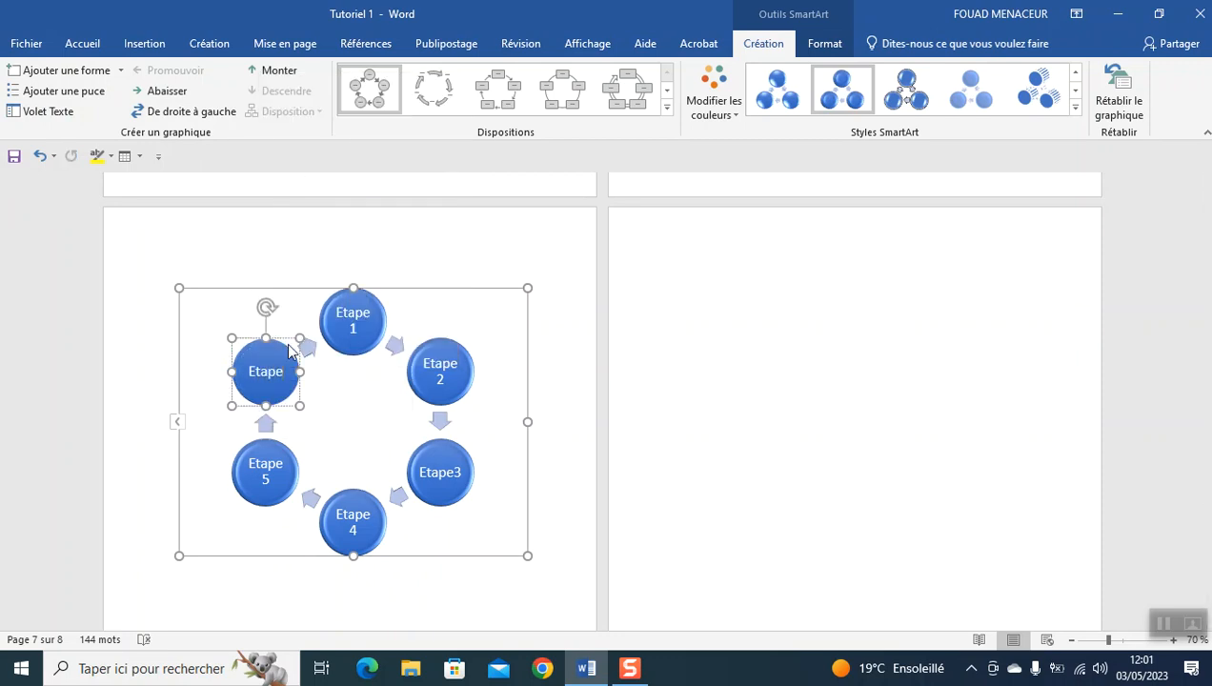
{"action": "type", "text": " 6"}
{"action": "left_click", "coordinate": [436, 620]}
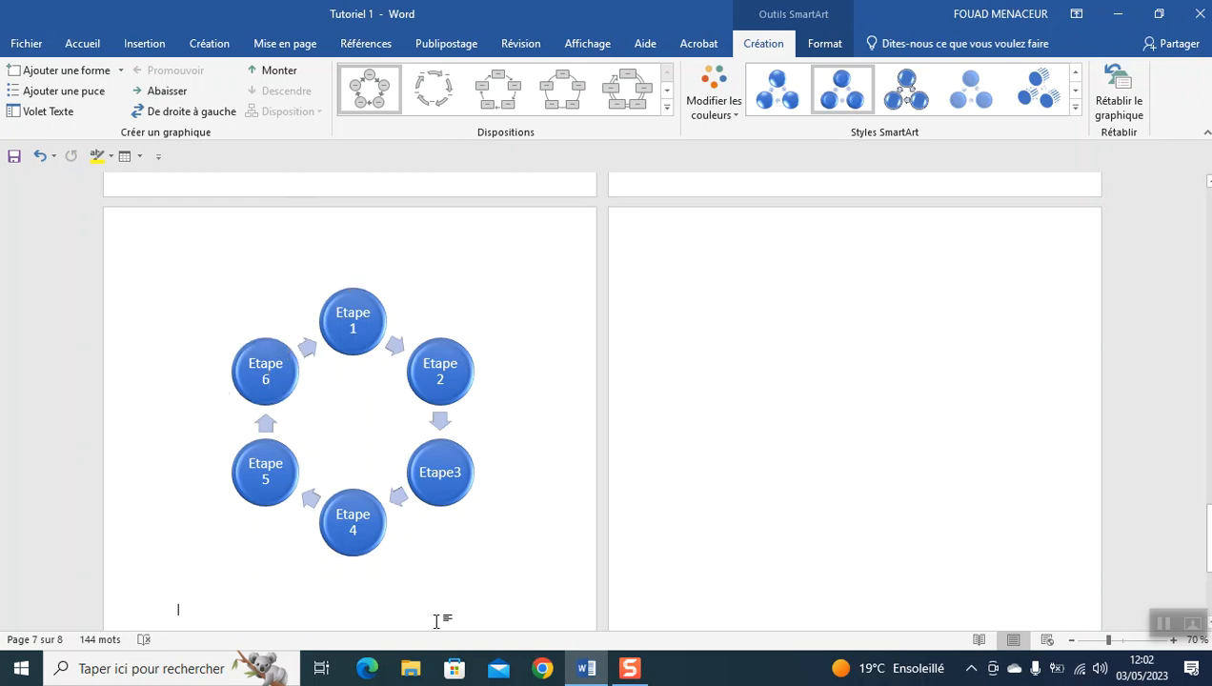
Browse the colour variations available for the cycle graphic, down to Accentuation 6, without applying one
{"action": "left_click", "coordinate": [474, 550]}
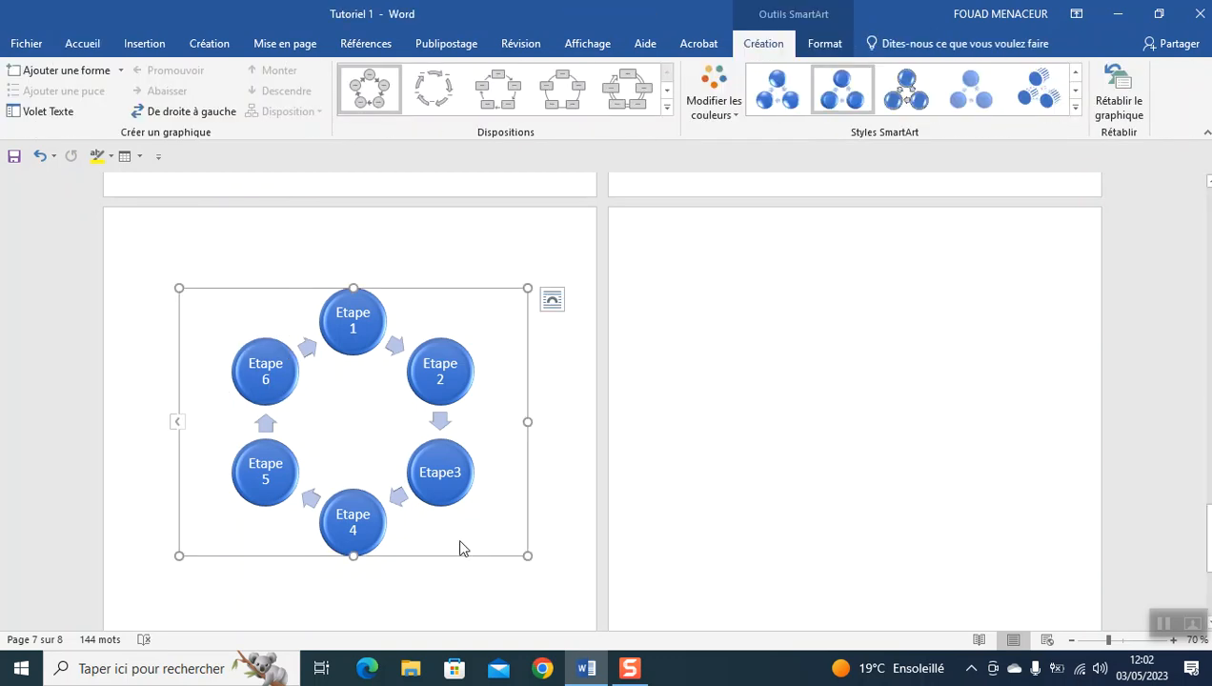
{"action": "left_click", "coordinate": [741, 113]}
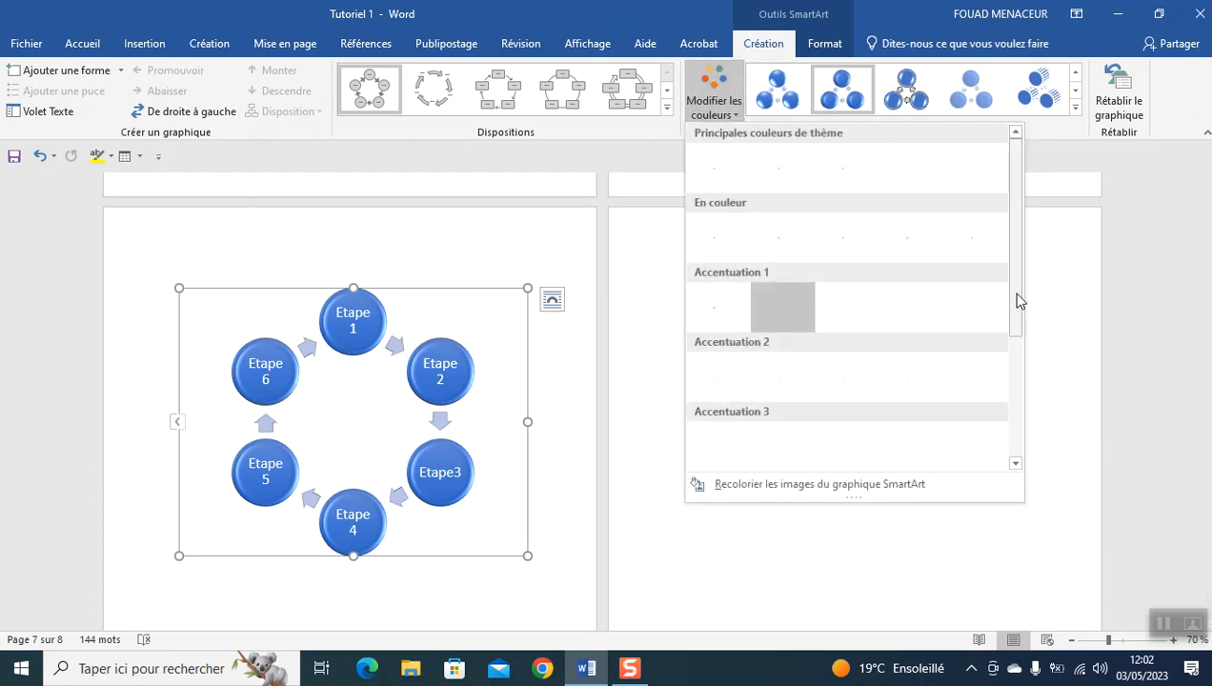
{"action": "left_click_drag", "start_coordinate": [1017, 300], "coordinate": [1017, 427]}
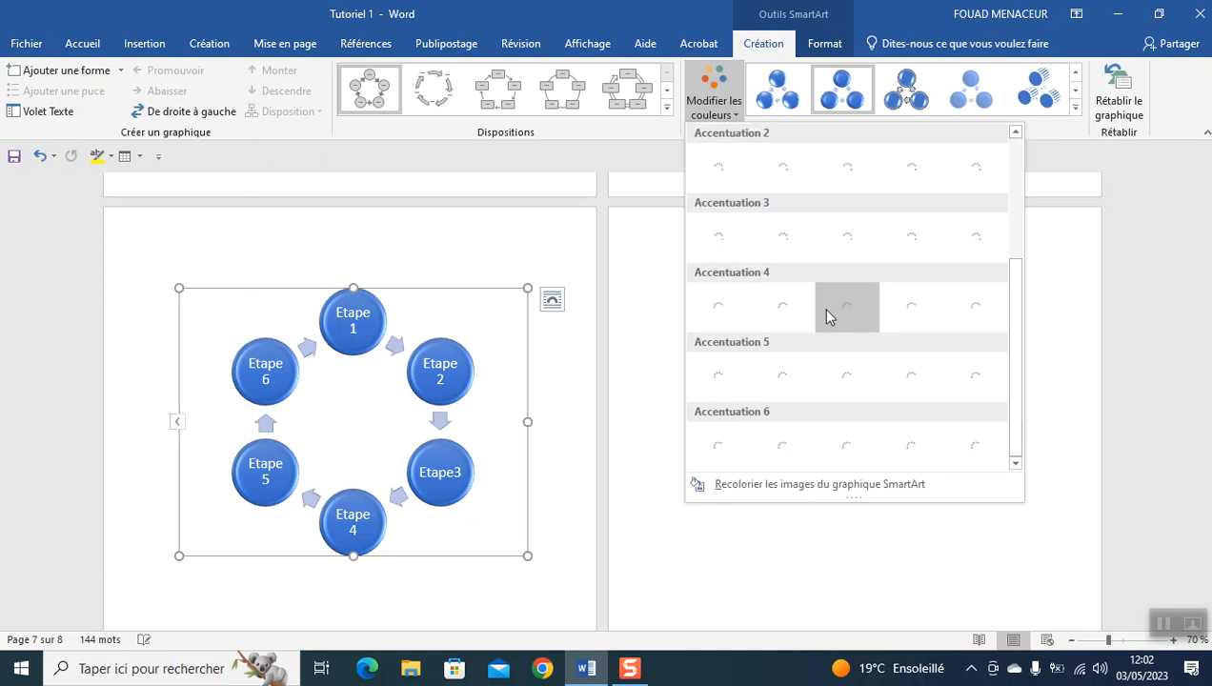
{"action": "left_click", "coordinate": [407, 426]}
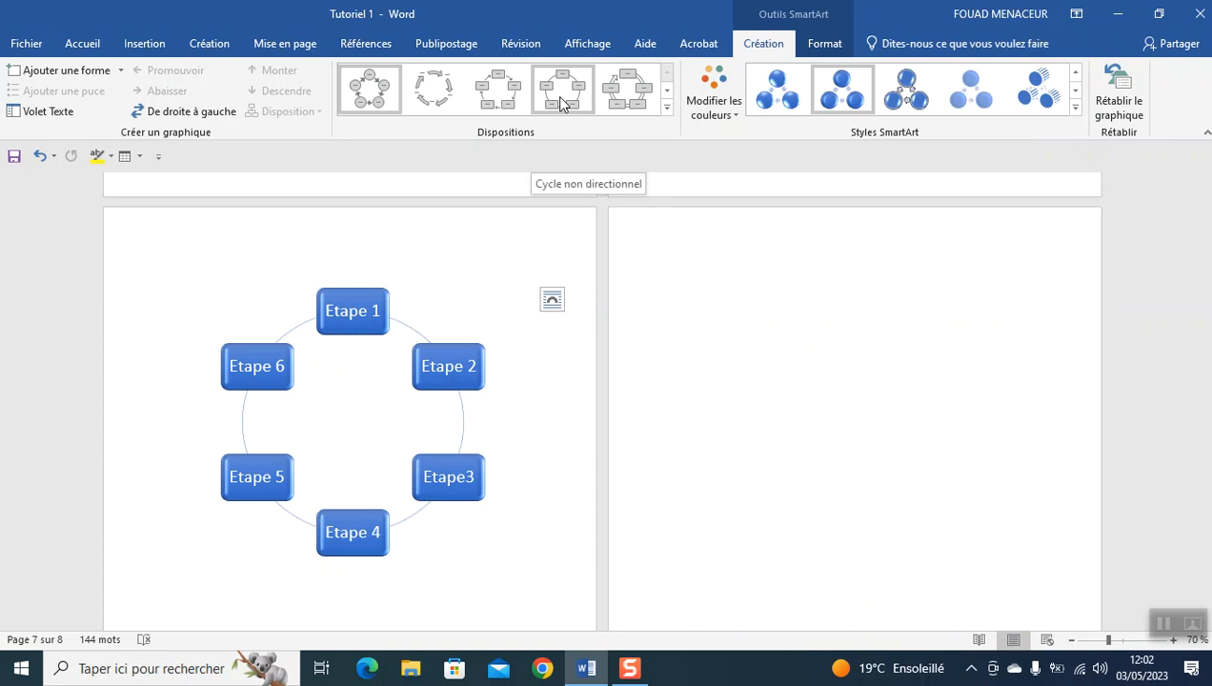
Switch the cycle graphic to the layout with curved arrows between plain text labels and enlarge it slightly downward
{"action": "left_click", "coordinate": [447, 99]}
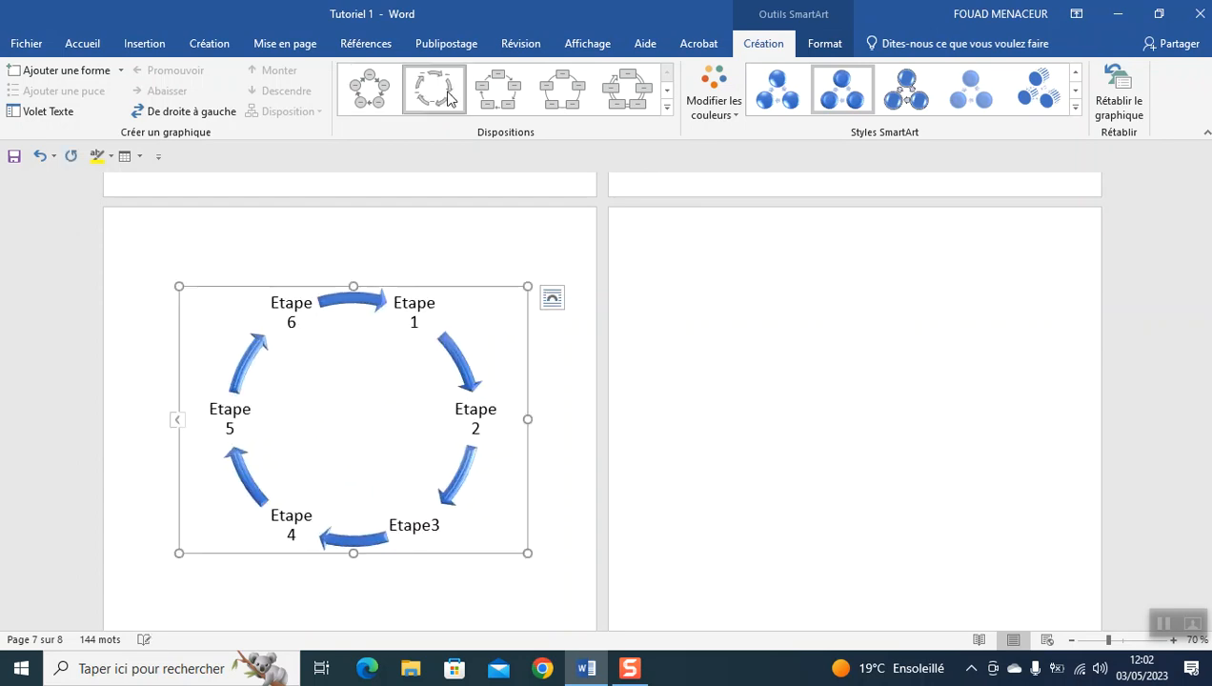
{"action": "left_click", "coordinate": [666, 111]}
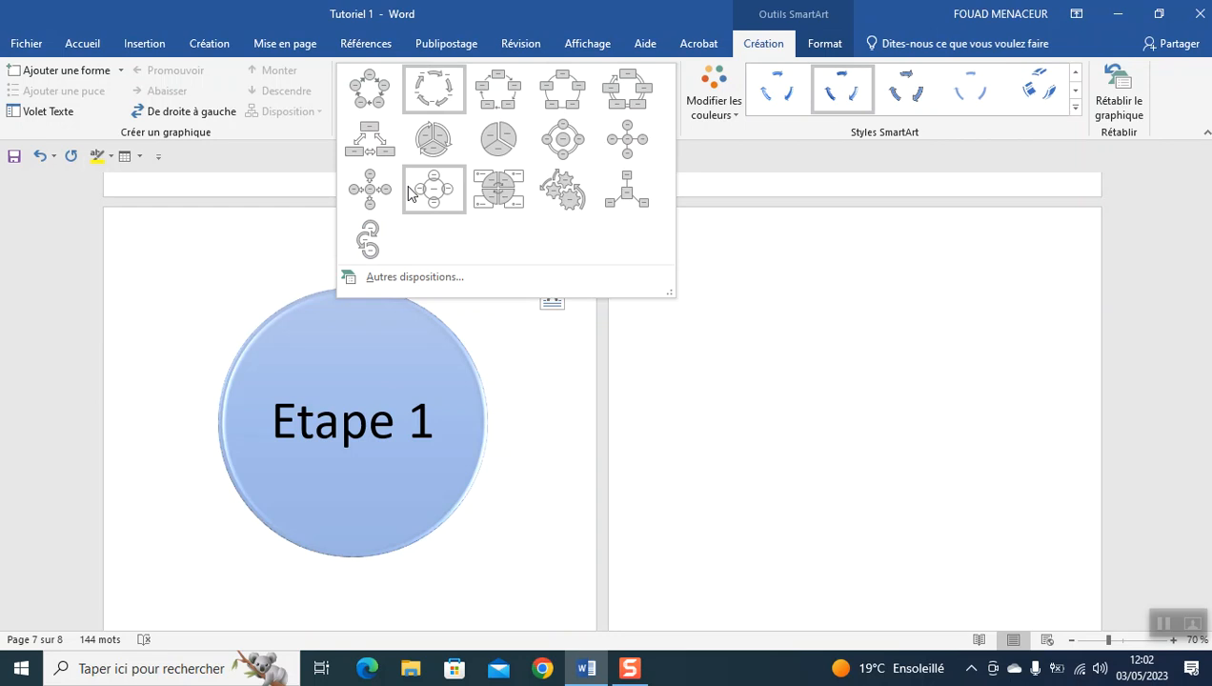
{"action": "left_click", "coordinate": [510, 419]}
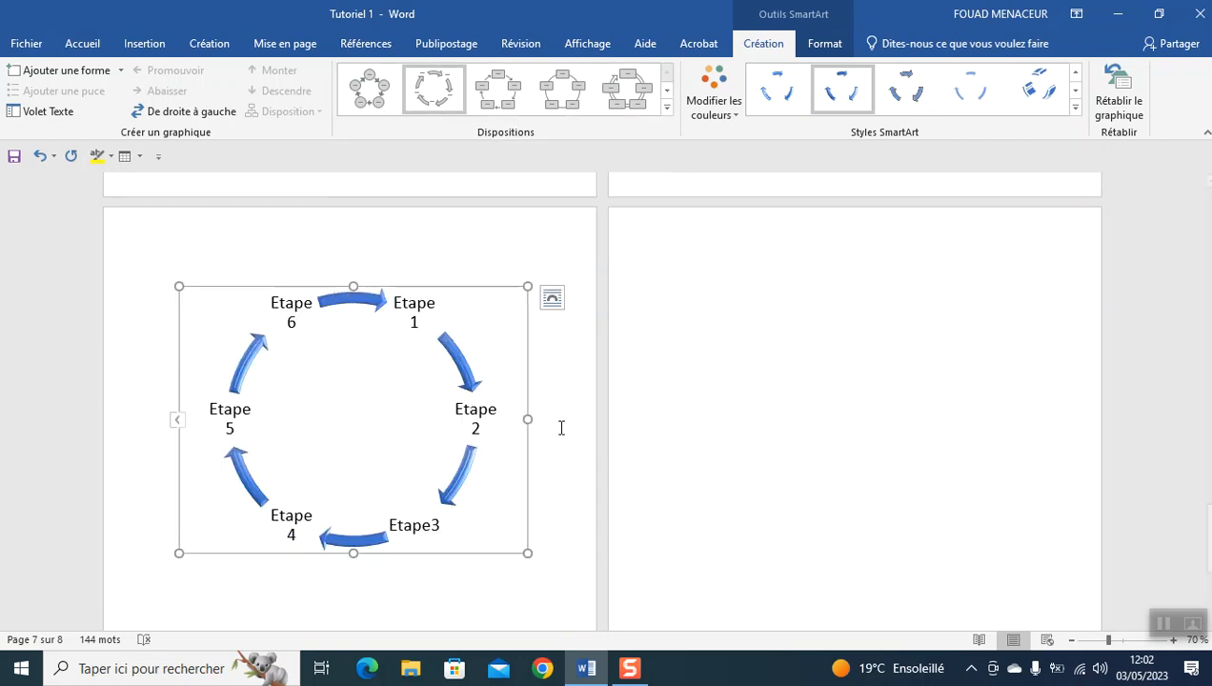
{"action": "left_click", "coordinate": [561, 427]}
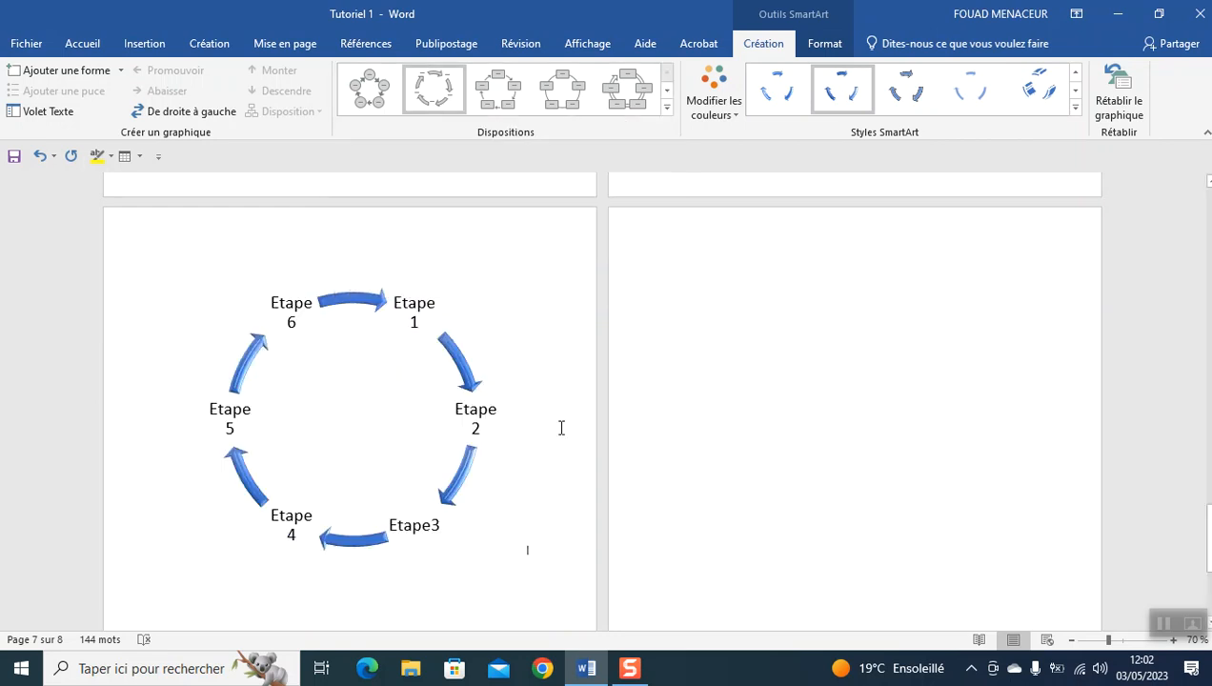
{"action": "left_click", "coordinate": [759, 307]}
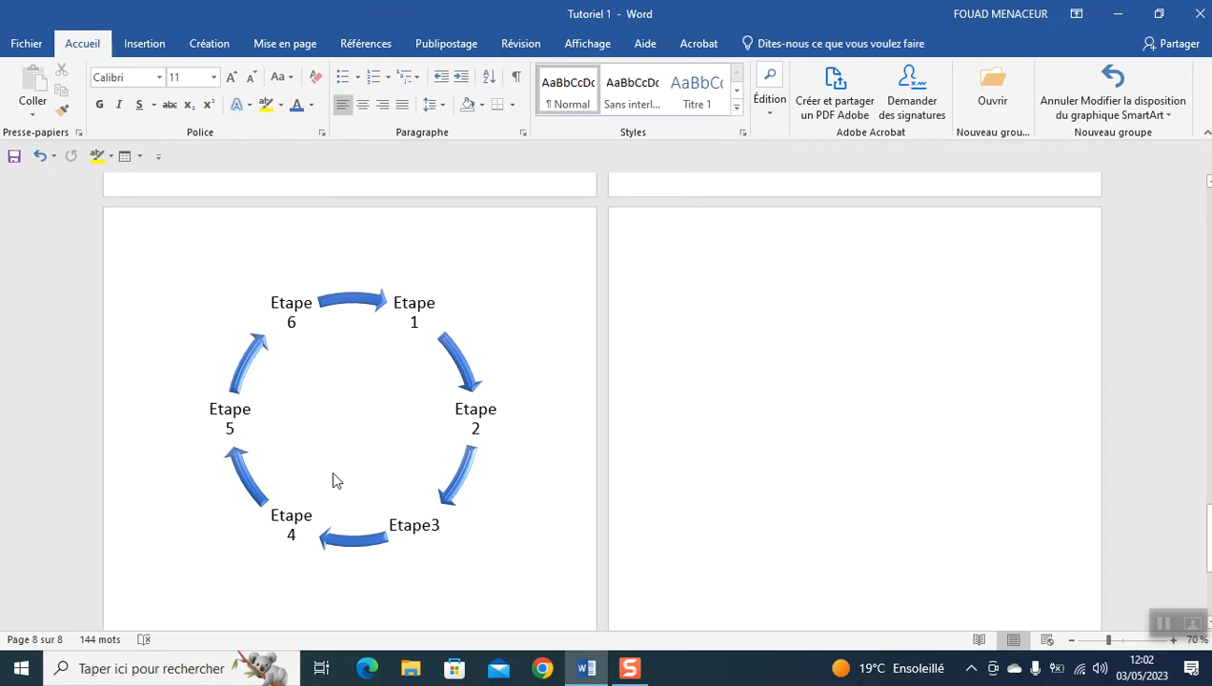
{"action": "left_click", "coordinate": [333, 474]}
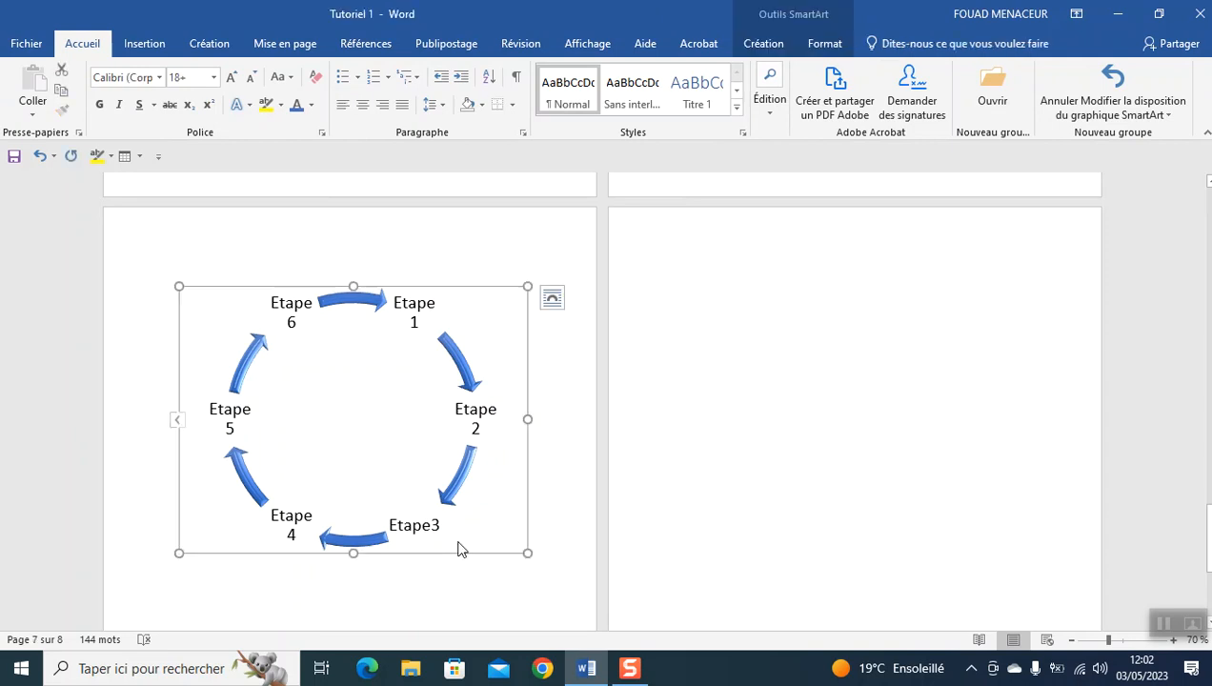
{"action": "left_click_drag", "start_coordinate": [524, 551], "coordinate": [524, 585]}
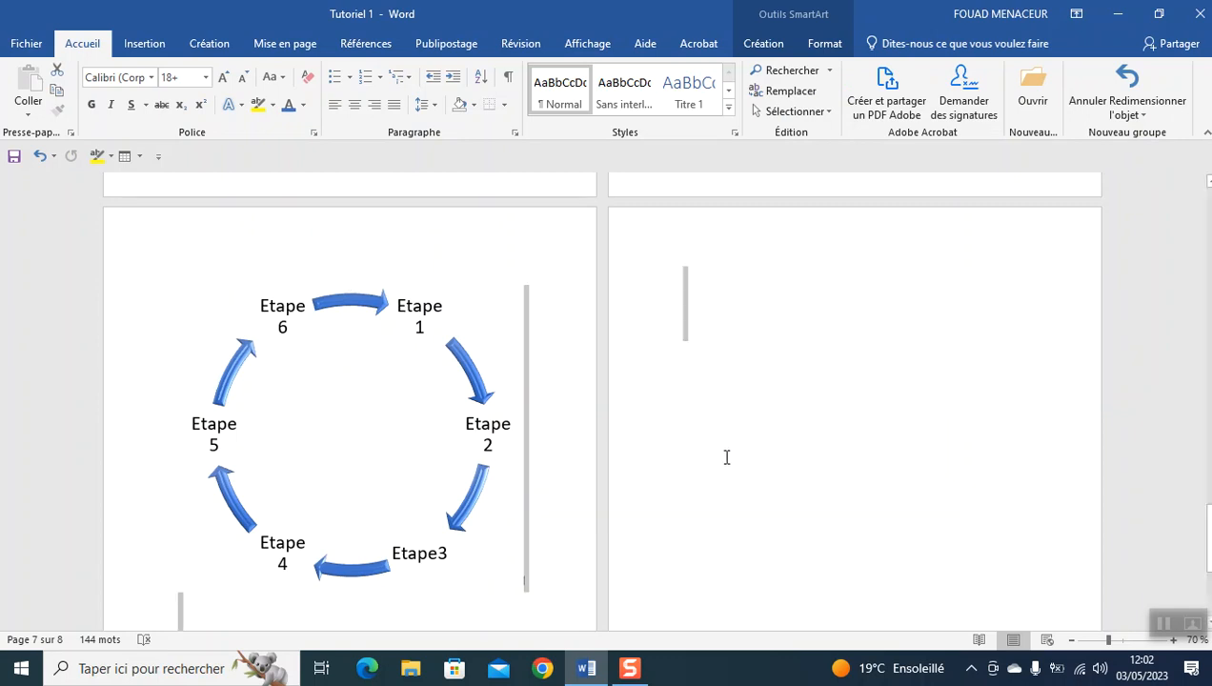
Insert a screen clipping of the Windows desktop on page 8 and enlarge it to 6,56 × 15,45 cm
{"action": "left_click", "coordinate": [722, 330]}
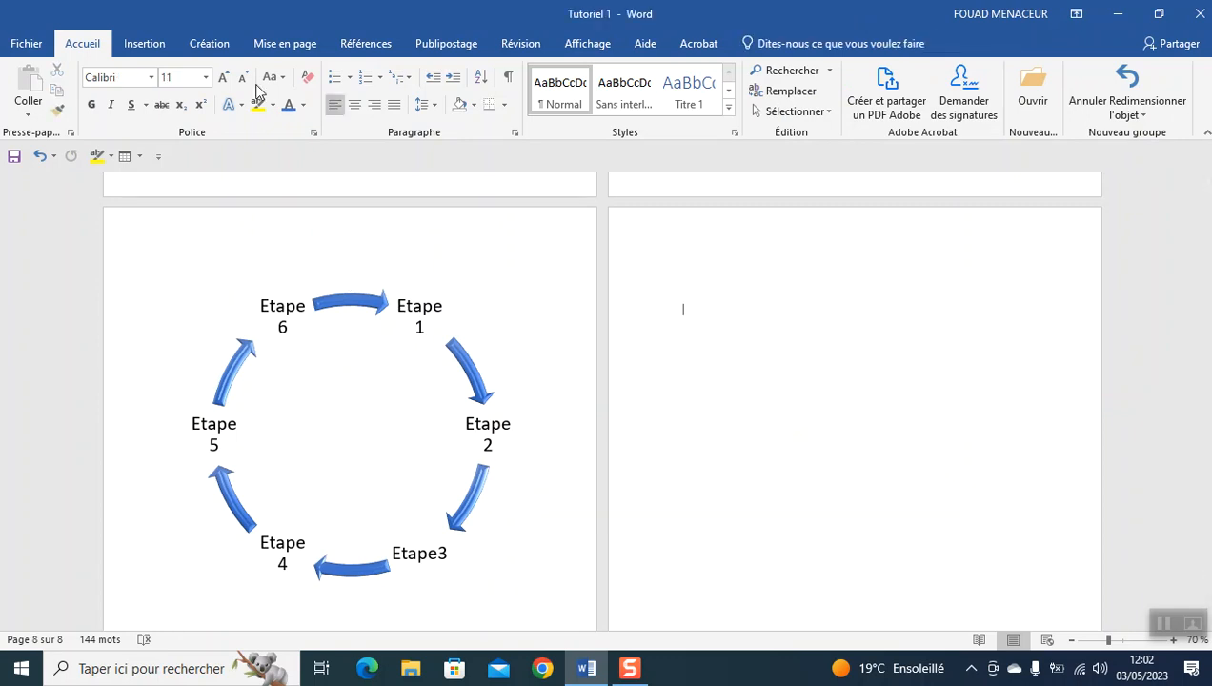
{"action": "left_click", "coordinate": [141, 44]}
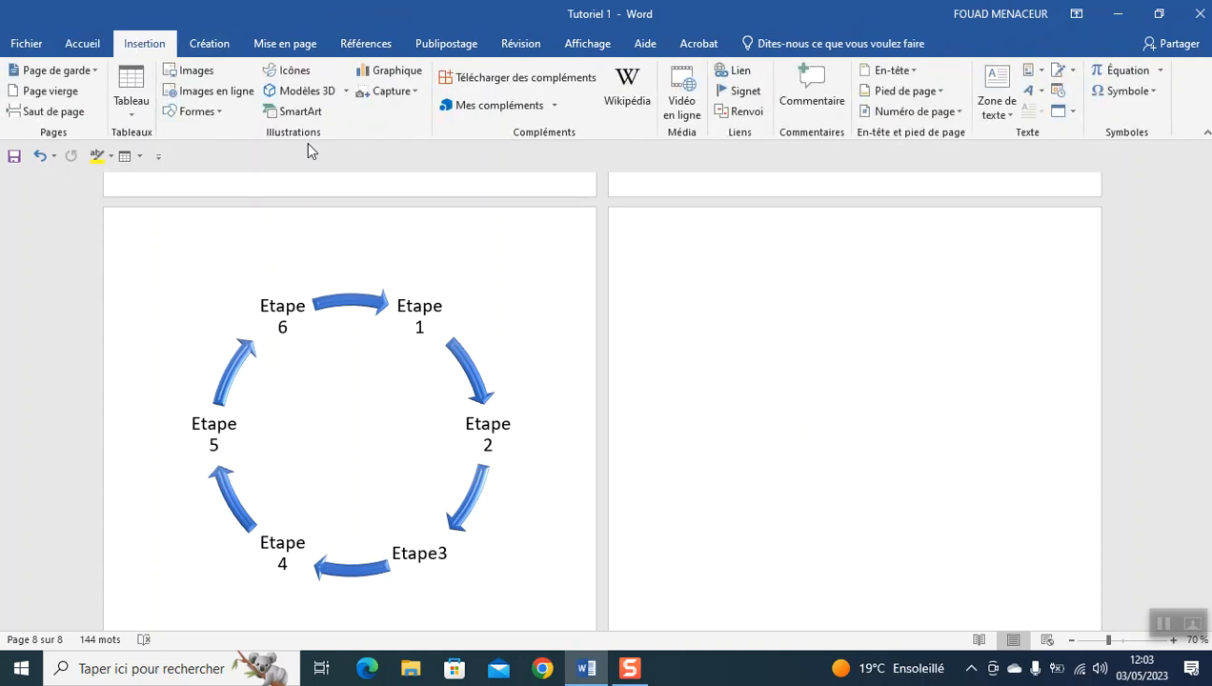
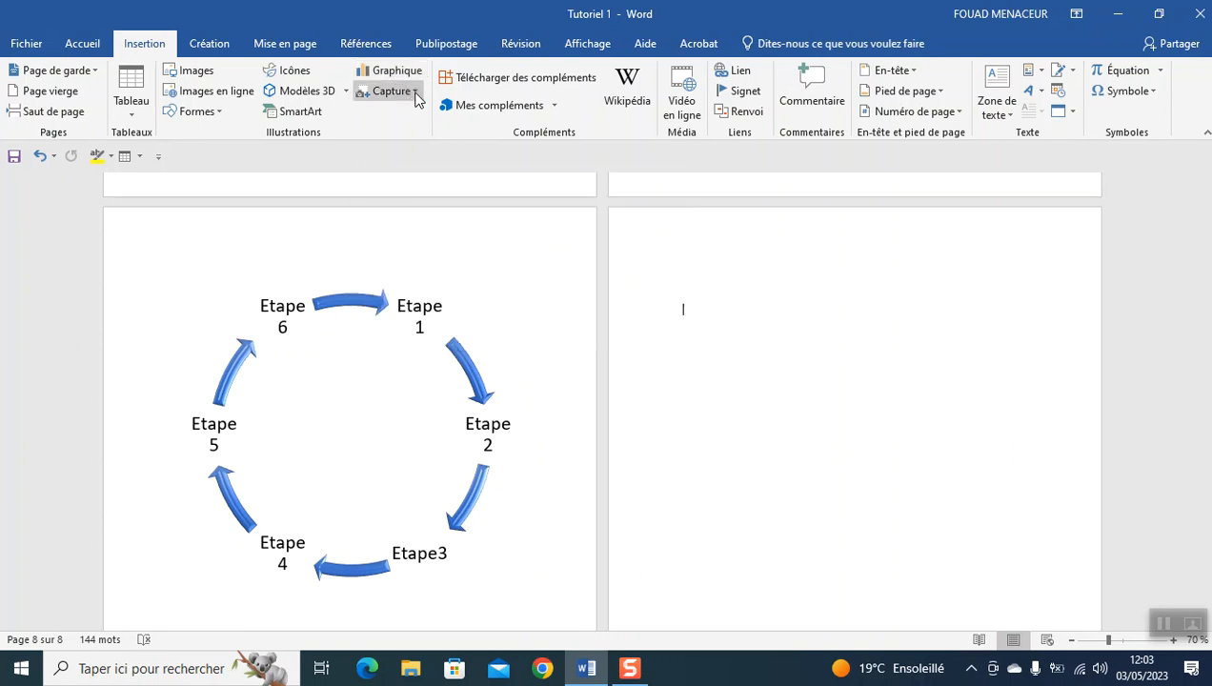
{"action": "left_click", "coordinate": [415, 93]}
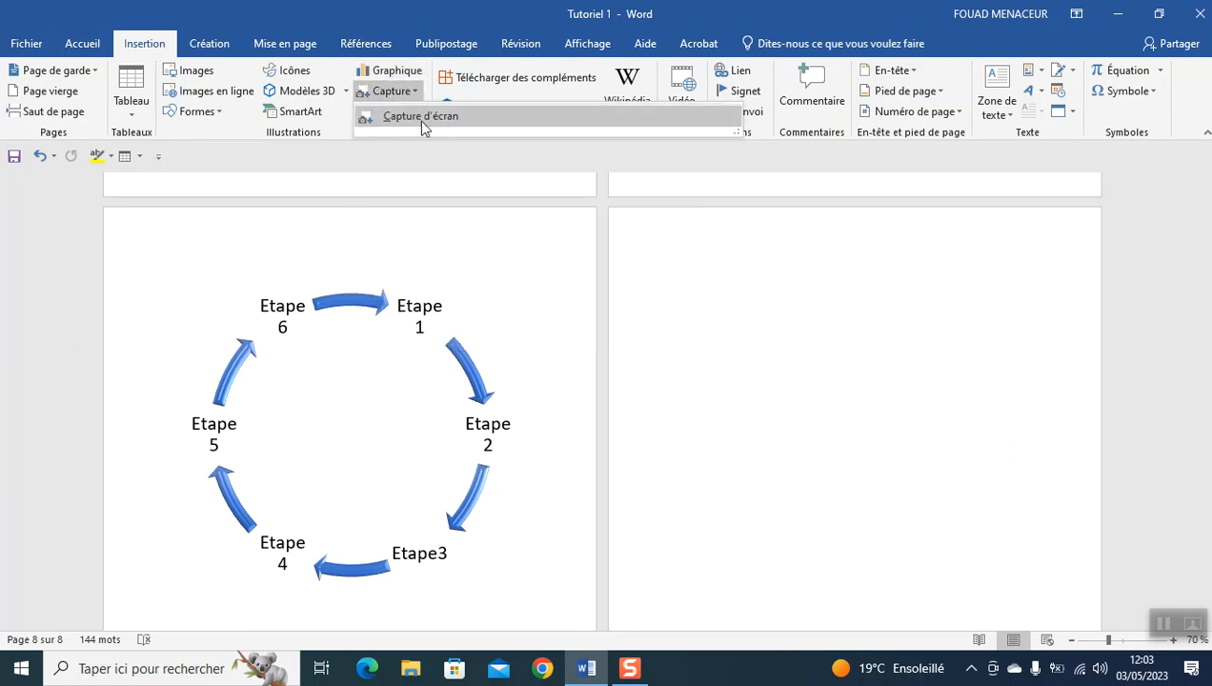
{"action": "left_click", "coordinate": [421, 118]}
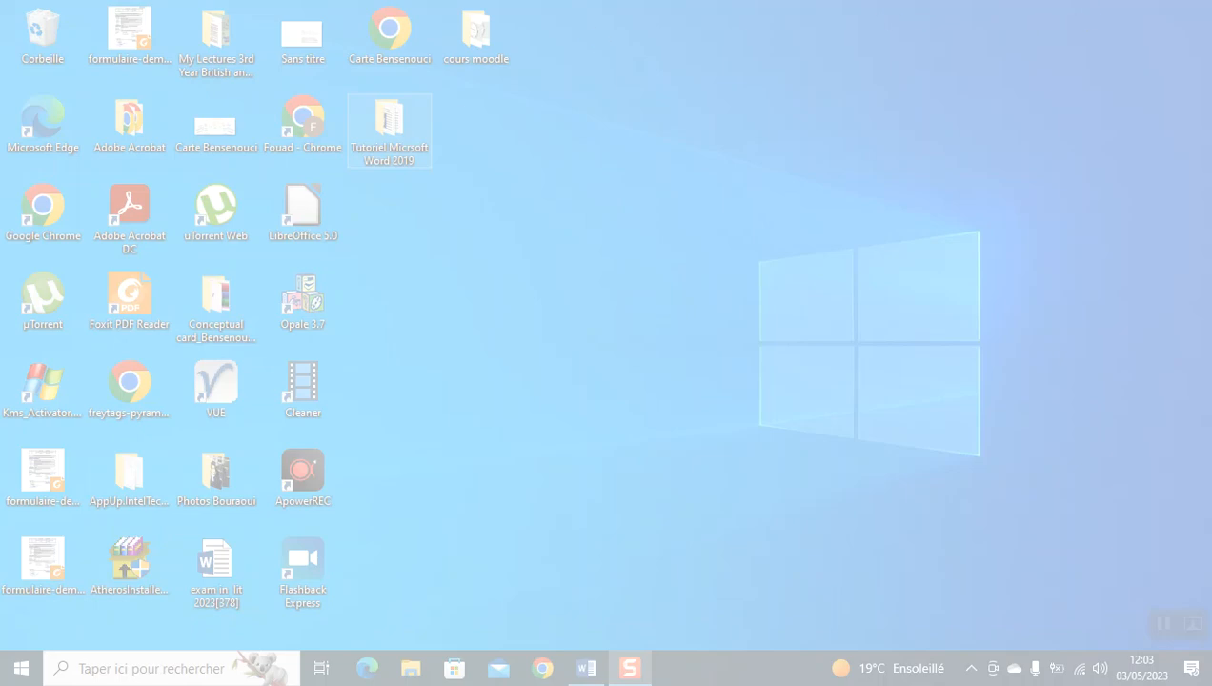
{"action": "left_click_drag", "start_coordinate": [1202, 13], "coordinate": [943, 263]}
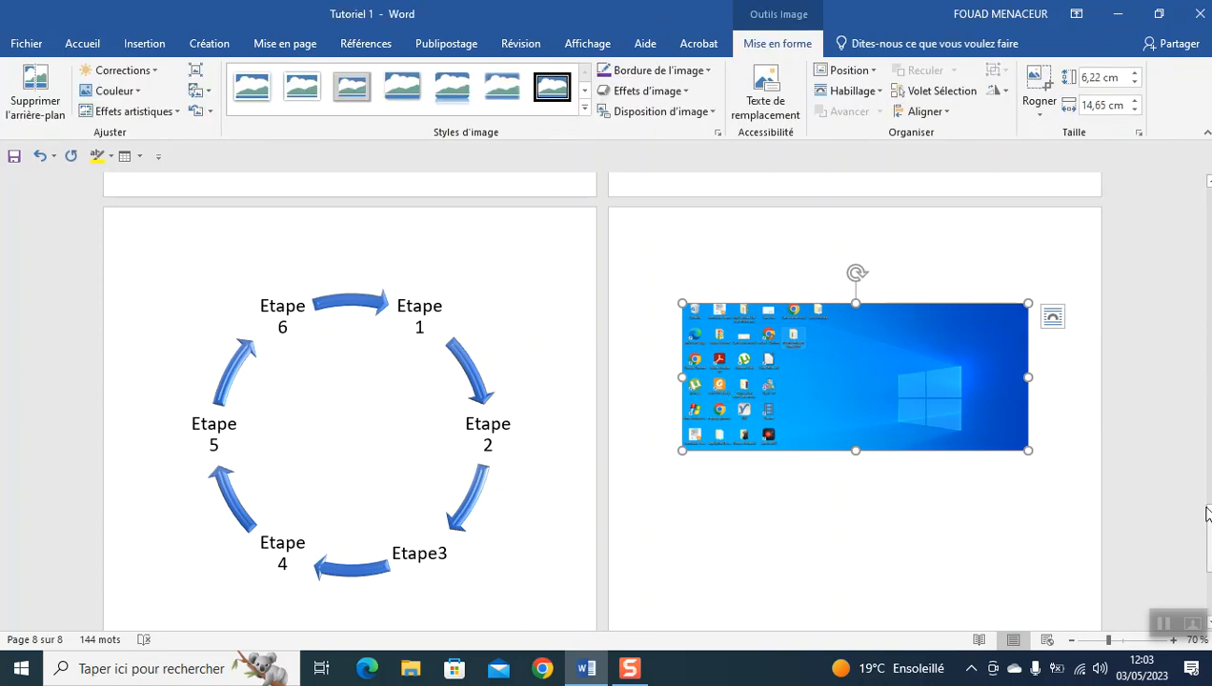
{"action": "left_click_drag", "start_coordinate": [1022, 453], "coordinate": [963, 459]}
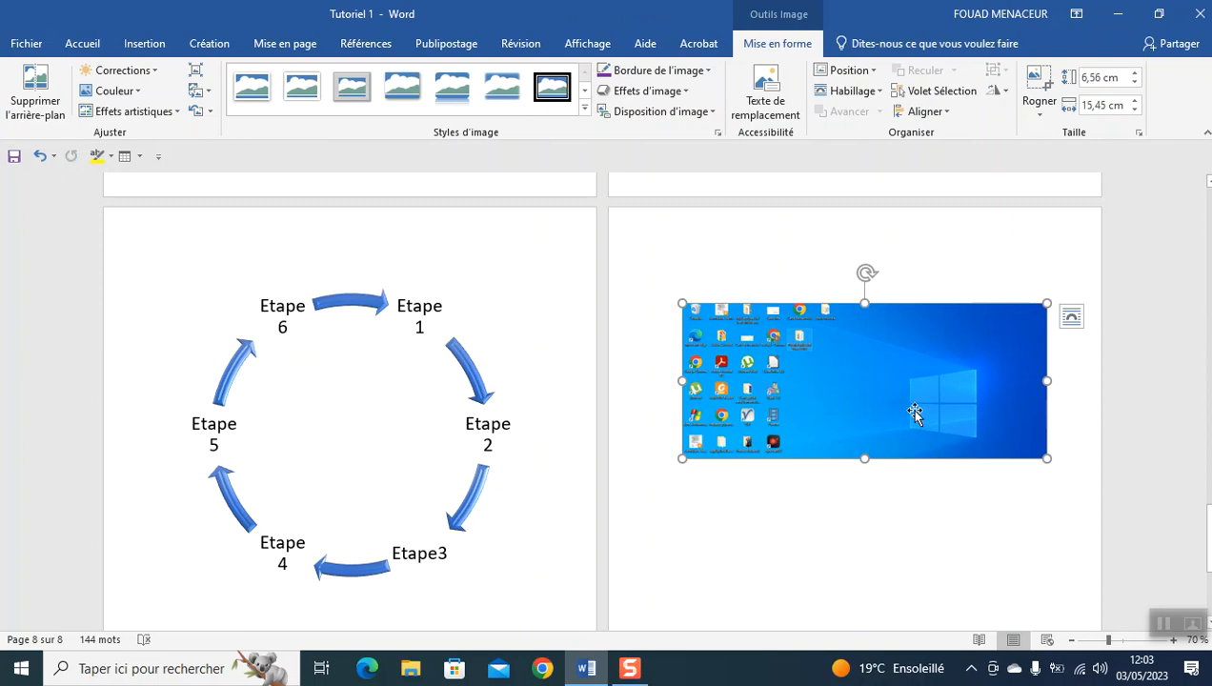
Set the desktop picture's text wrapping to Encadré and move it down a little on page 8
{"action": "left_click", "coordinate": [866, 95]}
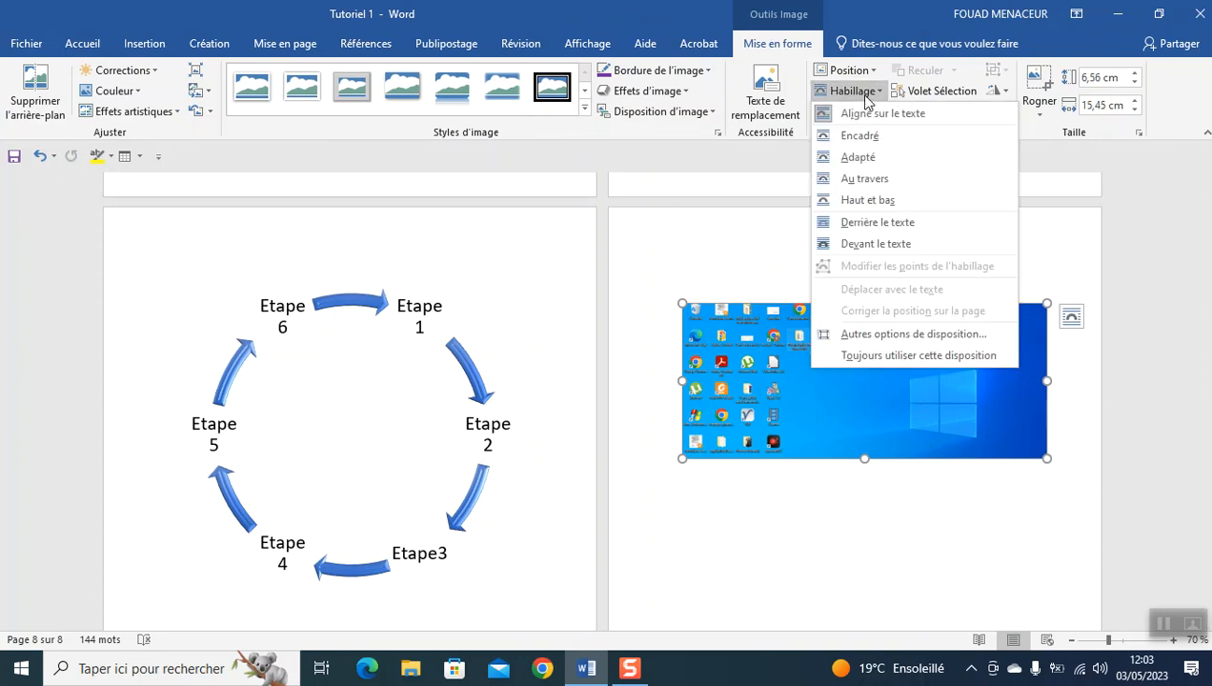
{"action": "left_click", "coordinate": [864, 137]}
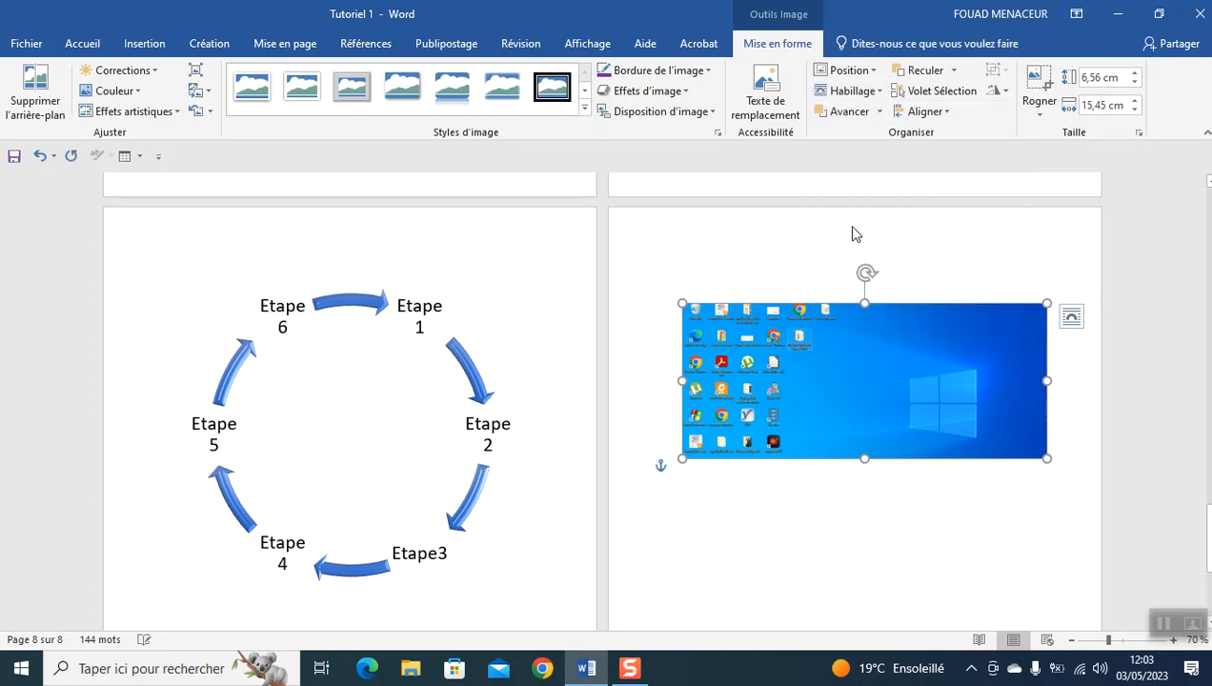
{"action": "left_click_drag", "start_coordinate": [810, 403], "coordinate": [808, 464]}
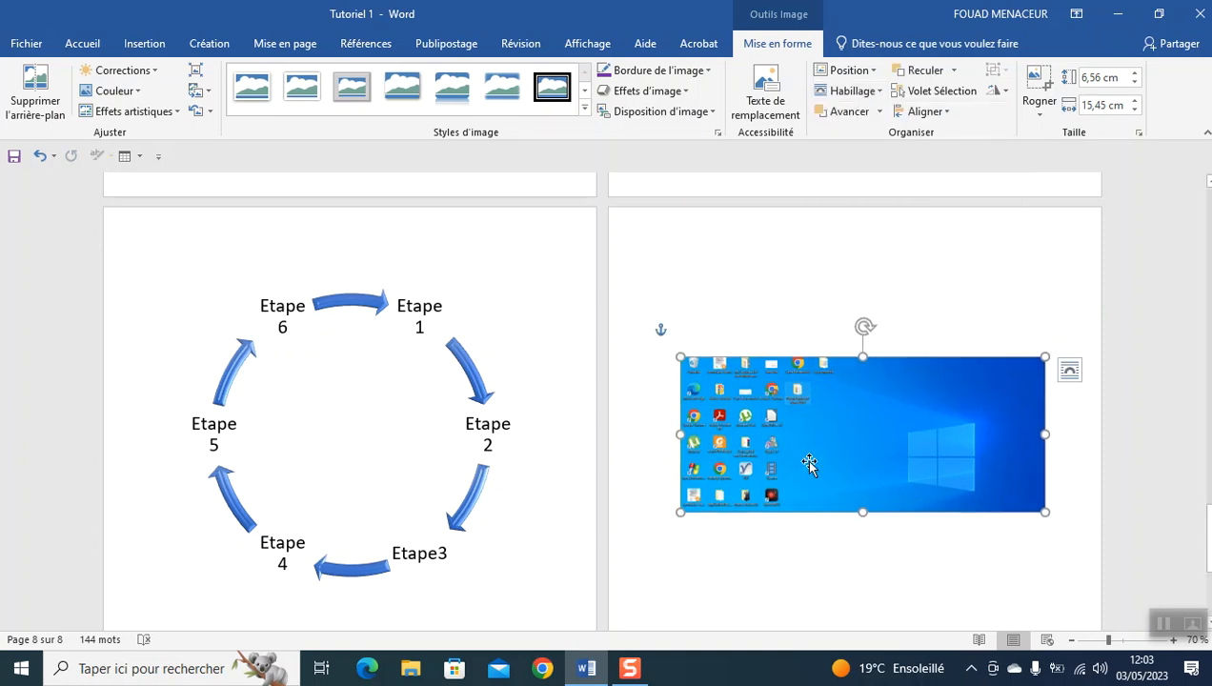
{"action": "left_click", "coordinate": [746, 555]}
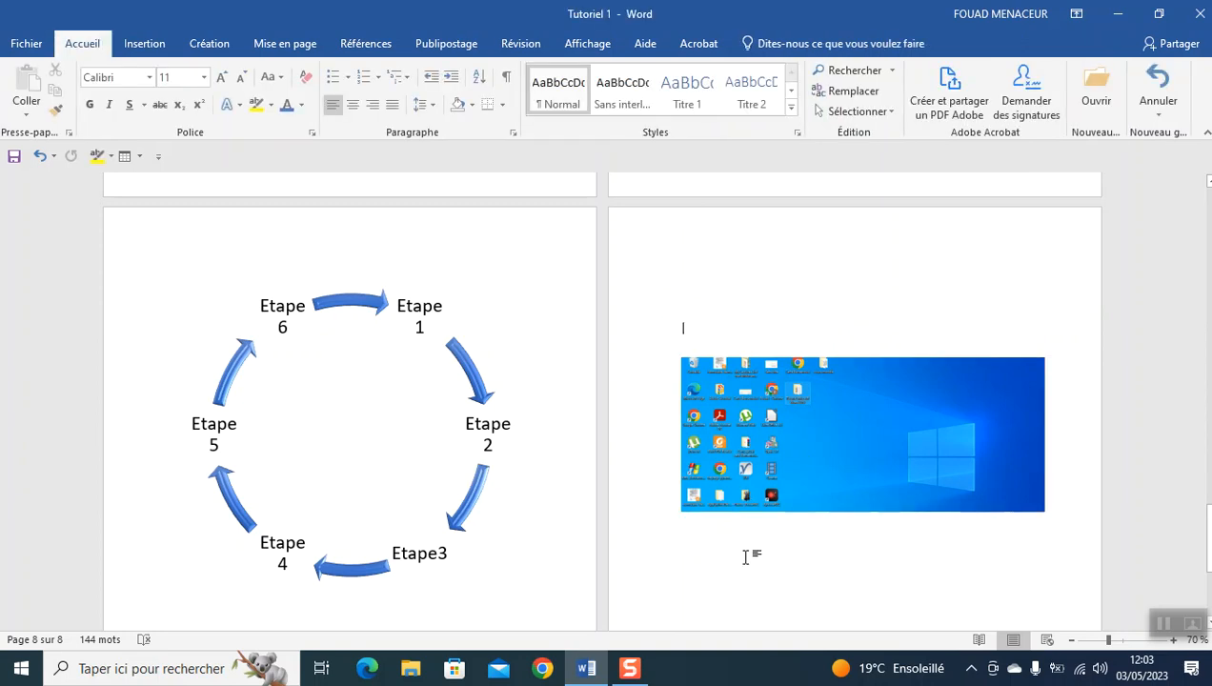
{"action": "left_click", "coordinate": [138, 42]}
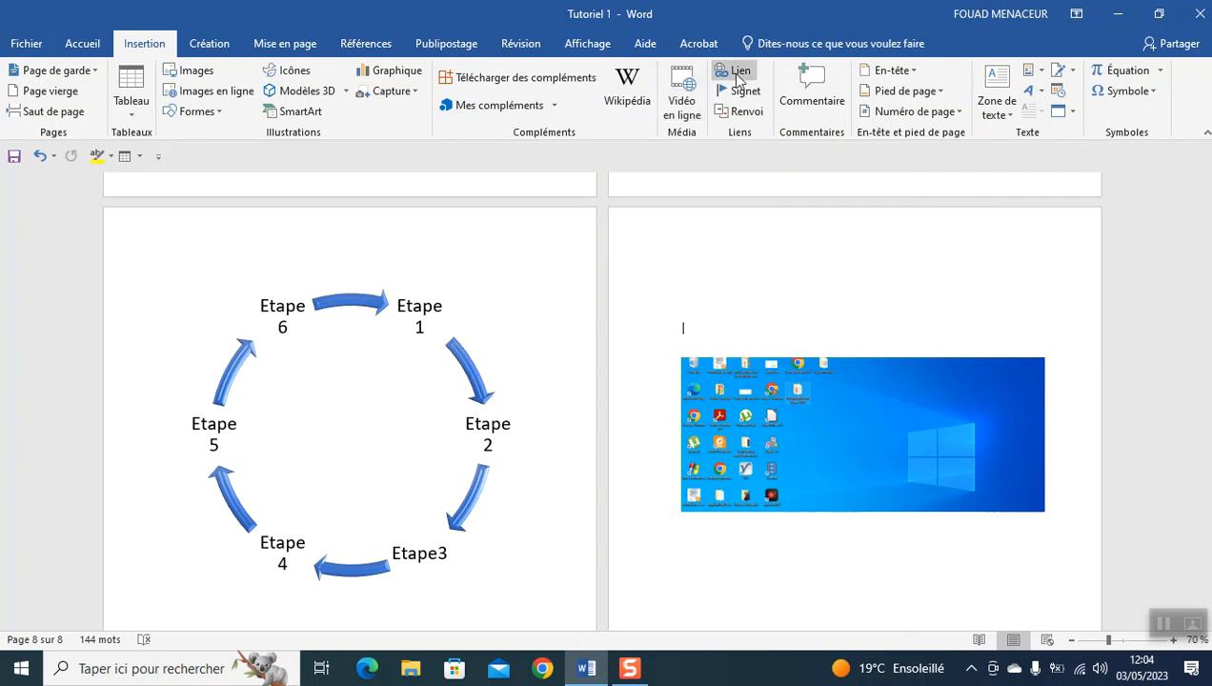
{"action": "type", "text": "www.go"}
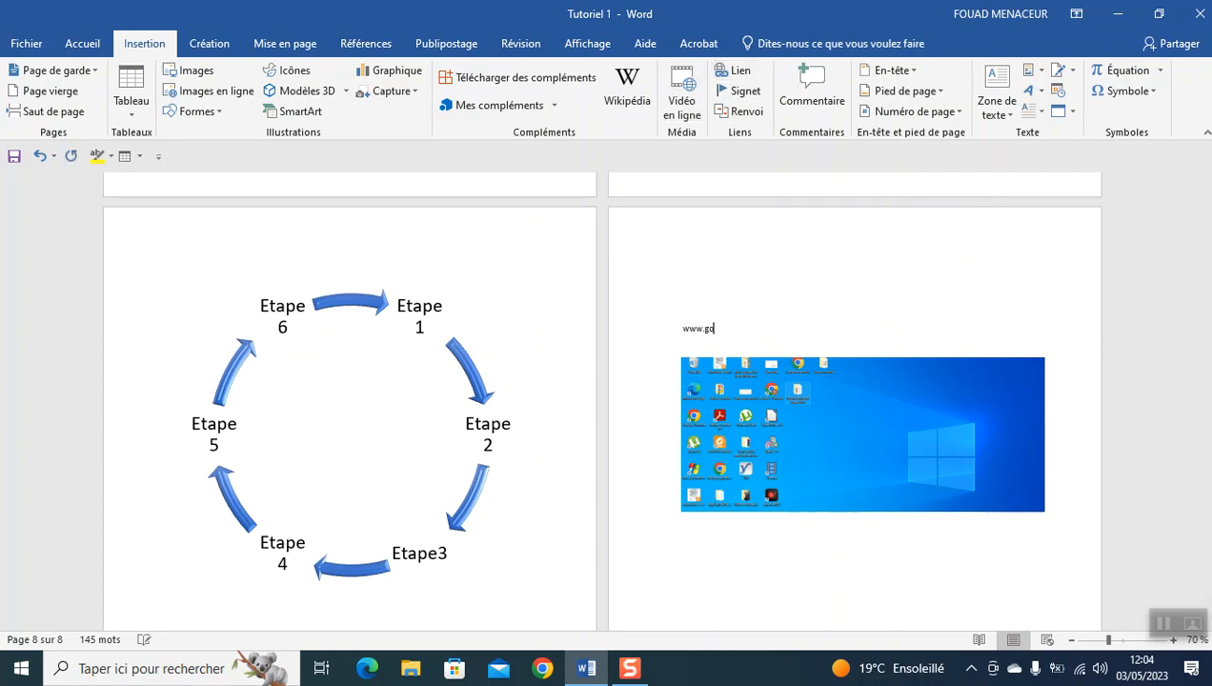
{"action": "type", "text": "ogle.com"}
{"action": "left_click_drag", "start_coordinate": [750, 327], "coordinate": [699, 319]}
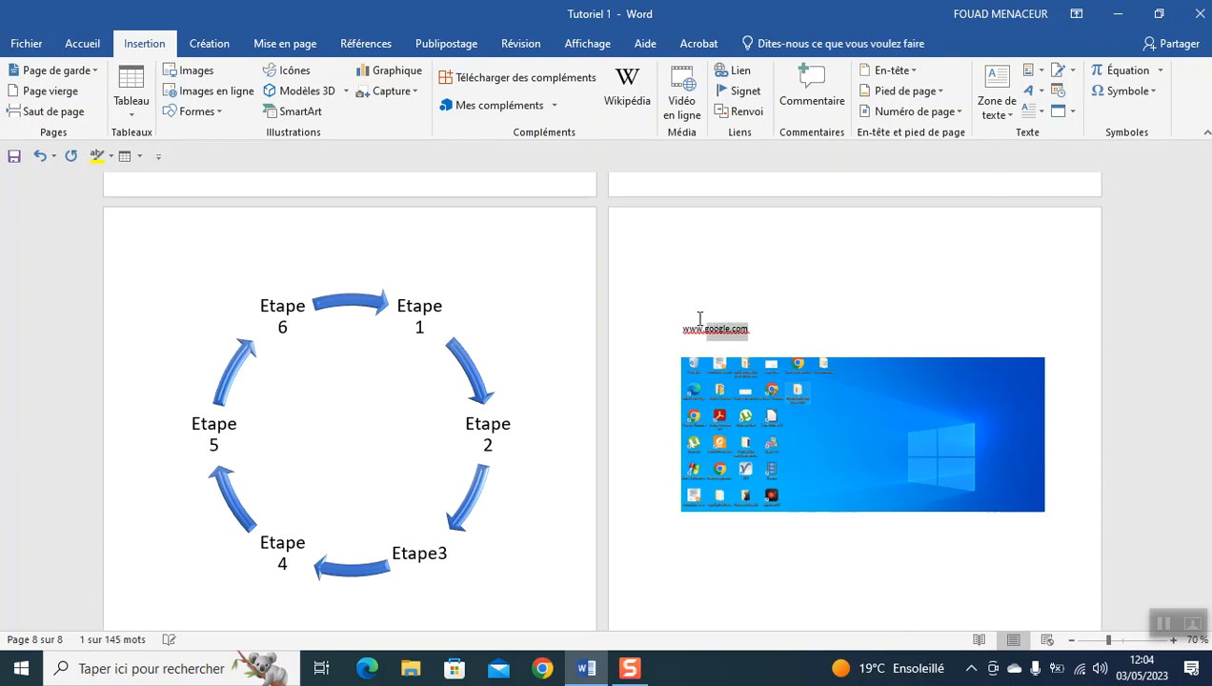
{"action": "triple_click", "coordinate": [700, 319]}
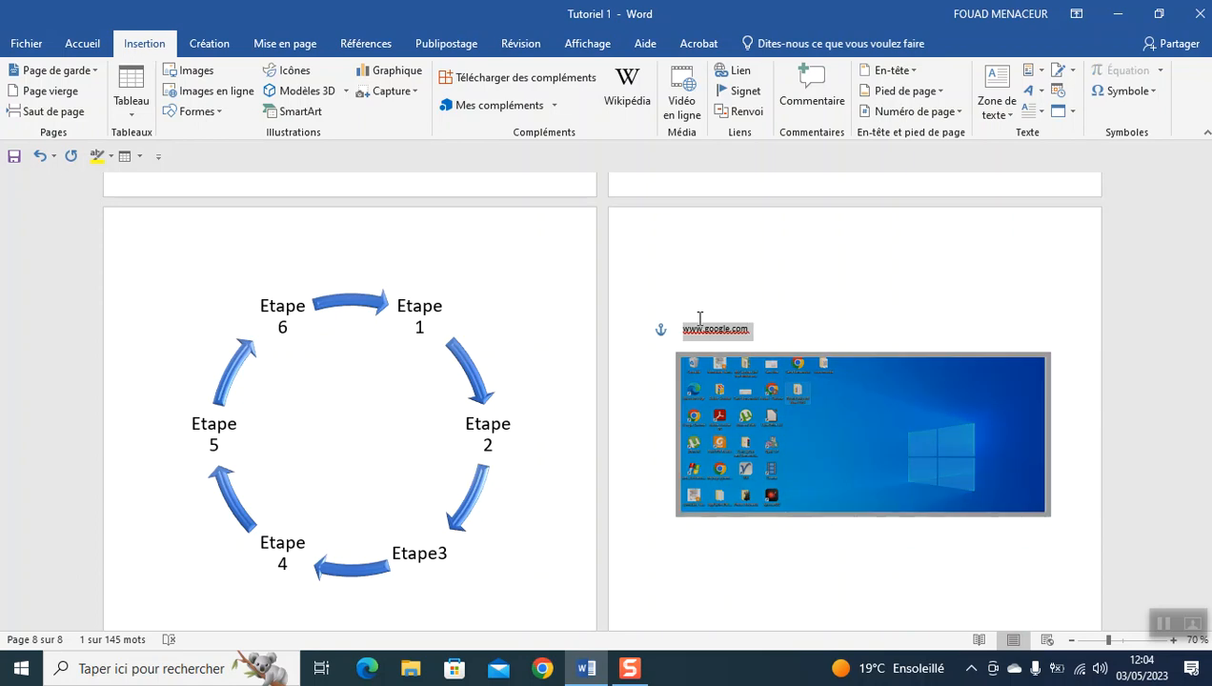
{"action": "left_click", "coordinate": [753, 327]}
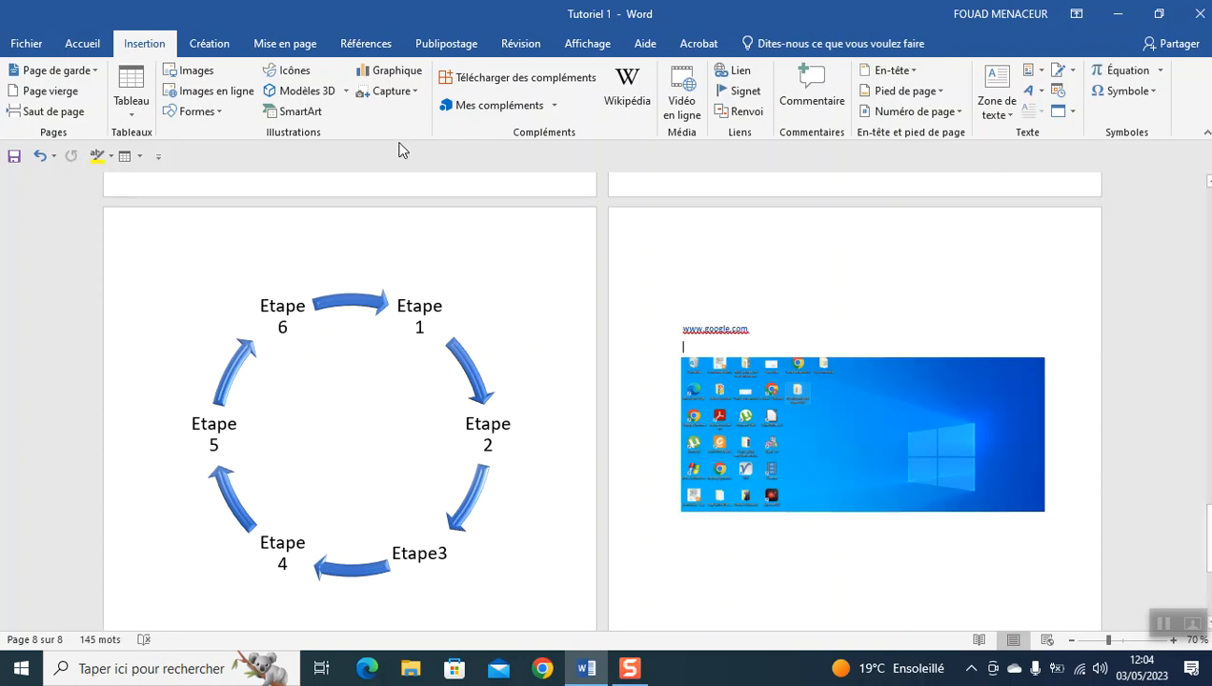
{"action": "left_click", "coordinate": [42, 158]}
{"action": "left_click_drag", "start_coordinate": [749, 329], "coordinate": [687, 336]}
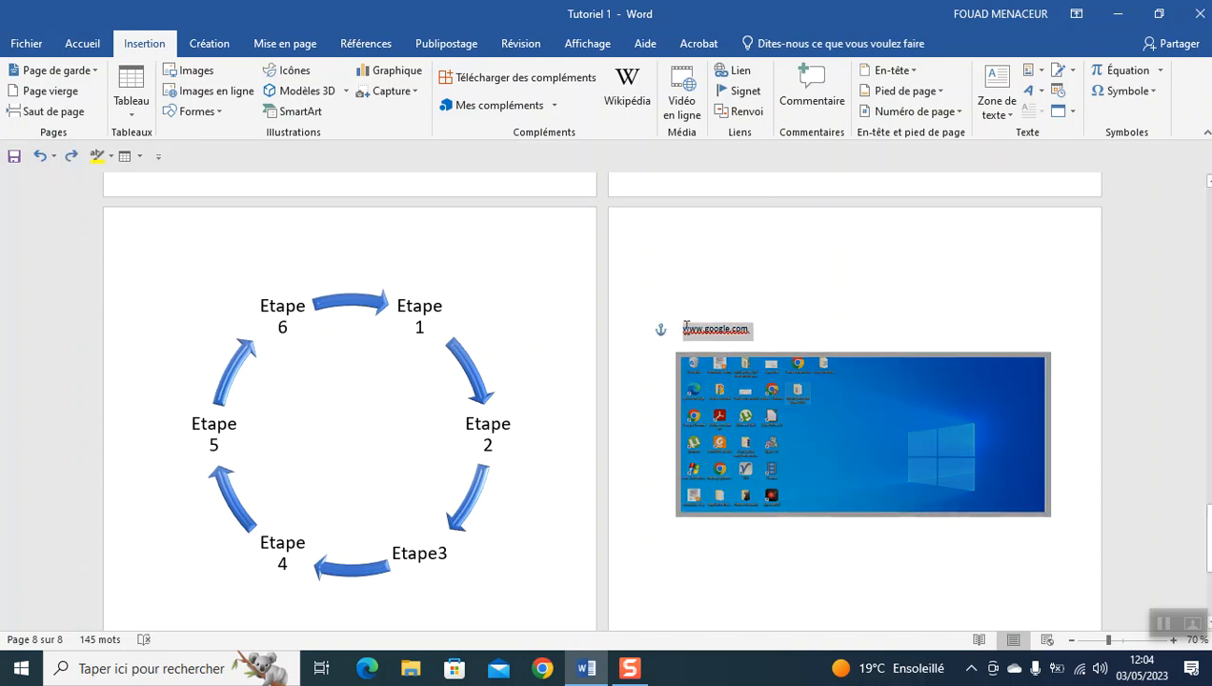
{"action": "left_click", "coordinate": [696, 346]}
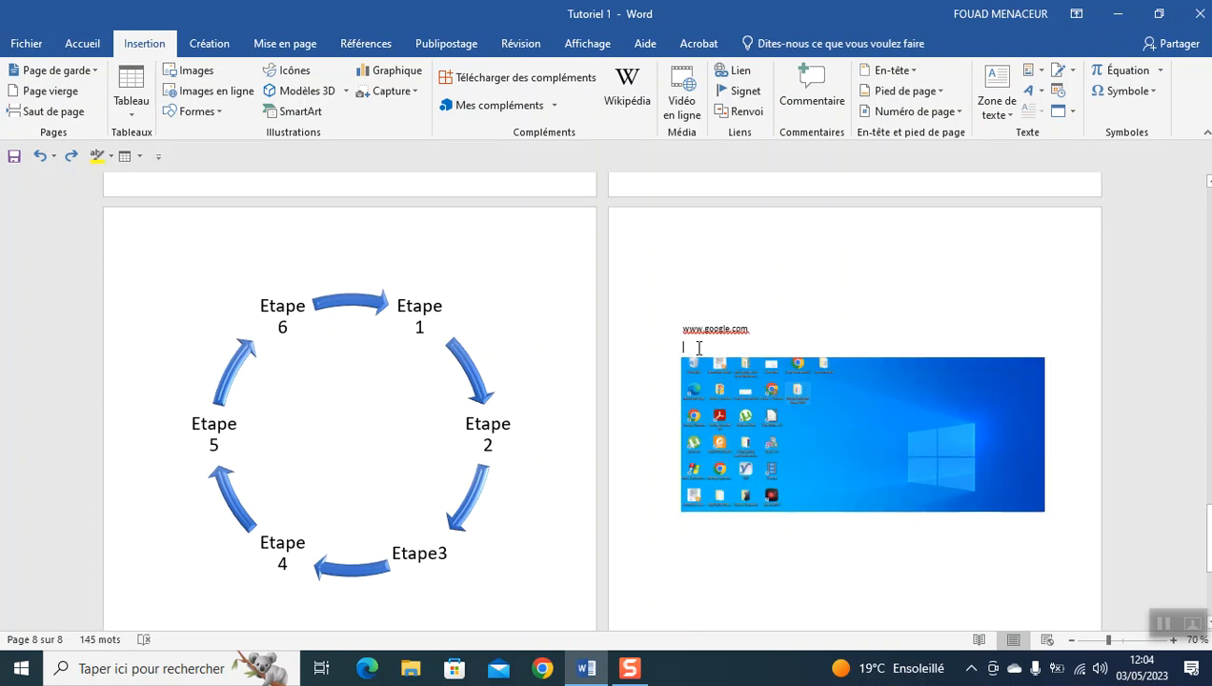
{"action": "key", "text": "Return"}
{"action": "key", "text": "Return"}
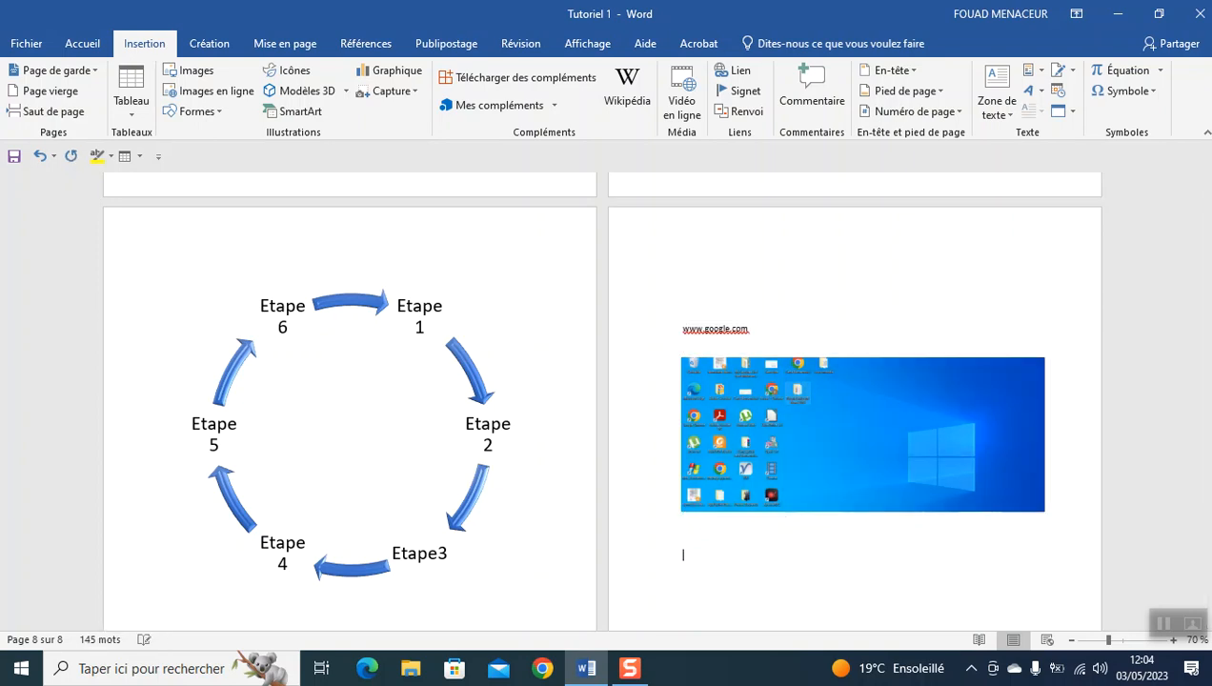
{"action": "left_click_drag", "start_coordinate": [770, 404], "coordinate": [771, 523]}
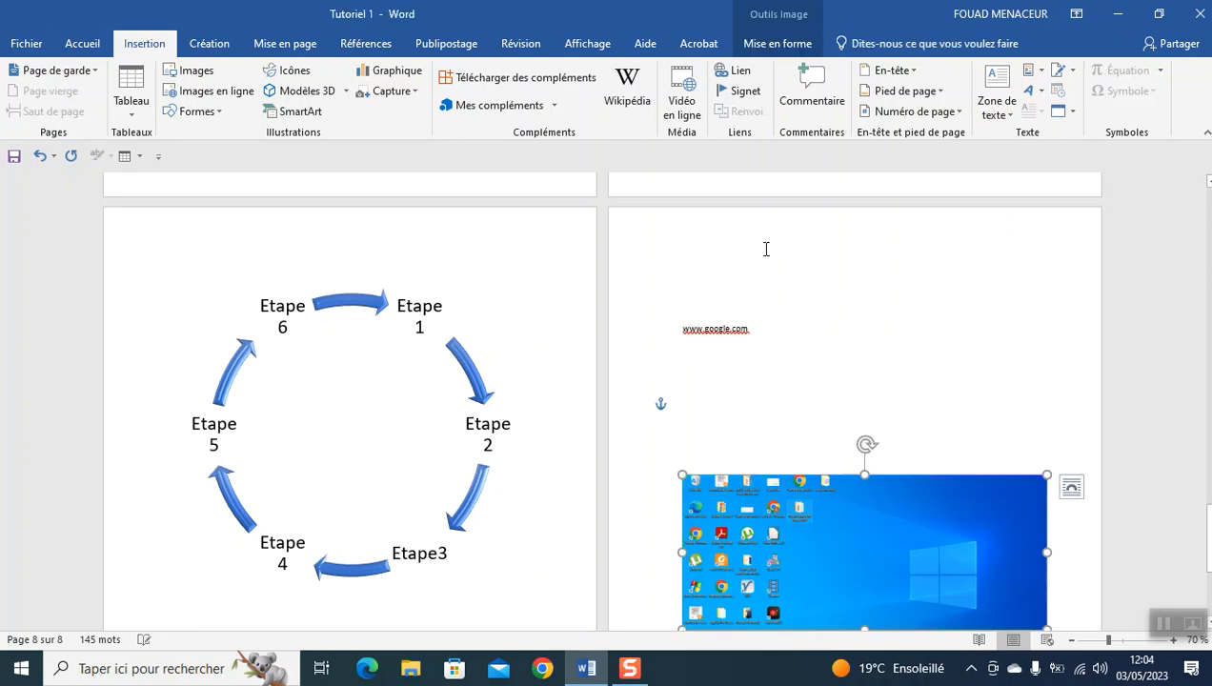
{"action": "left_click", "coordinate": [727, 329]}
{"action": "left_click_drag", "start_coordinate": [726, 329], "coordinate": [687, 327]}
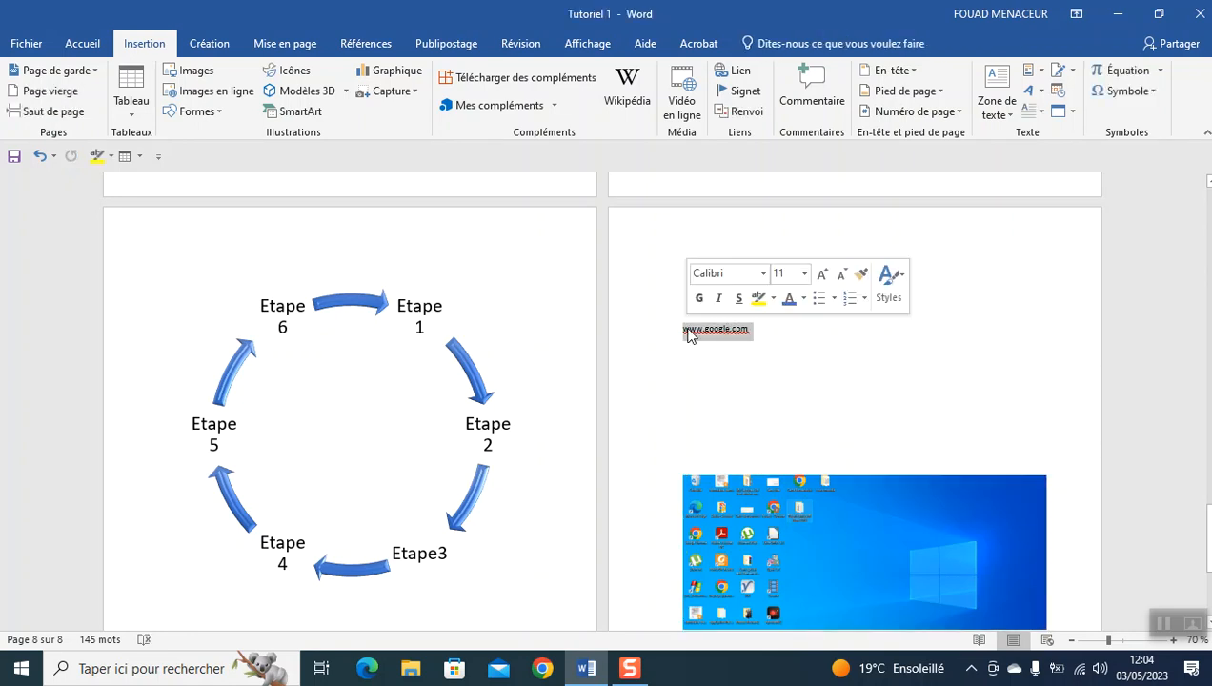
{"action": "left_click", "coordinate": [731, 71]}
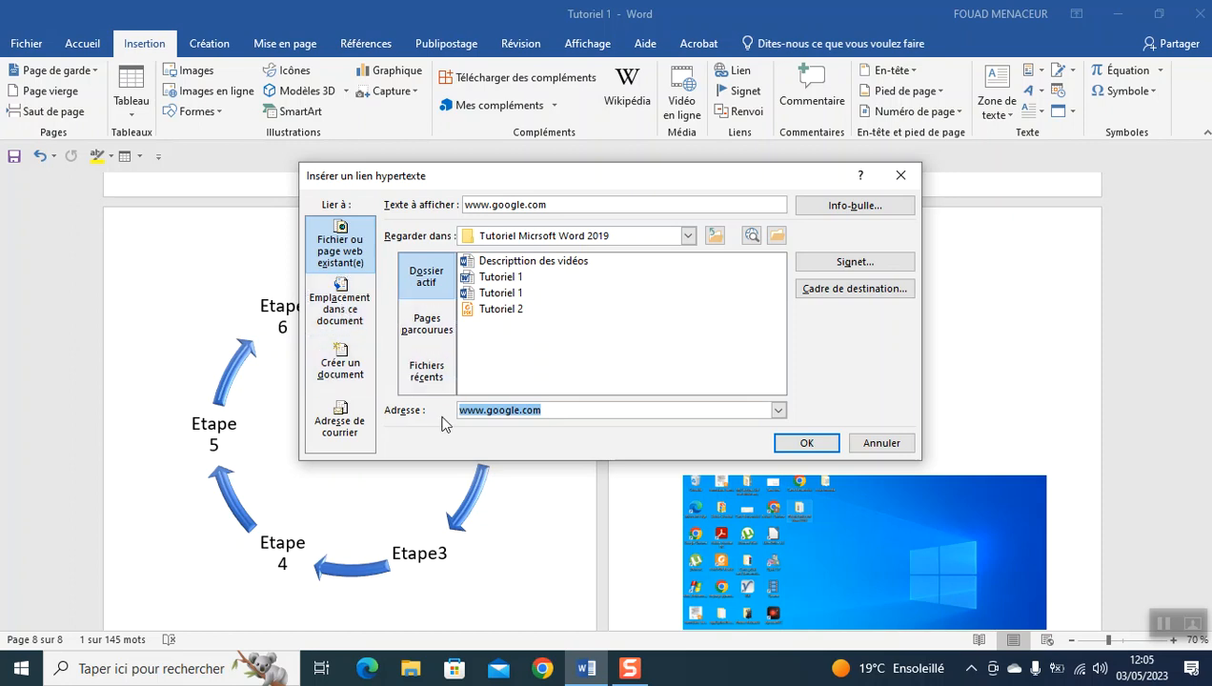
{"action": "left_click", "coordinate": [877, 444]}
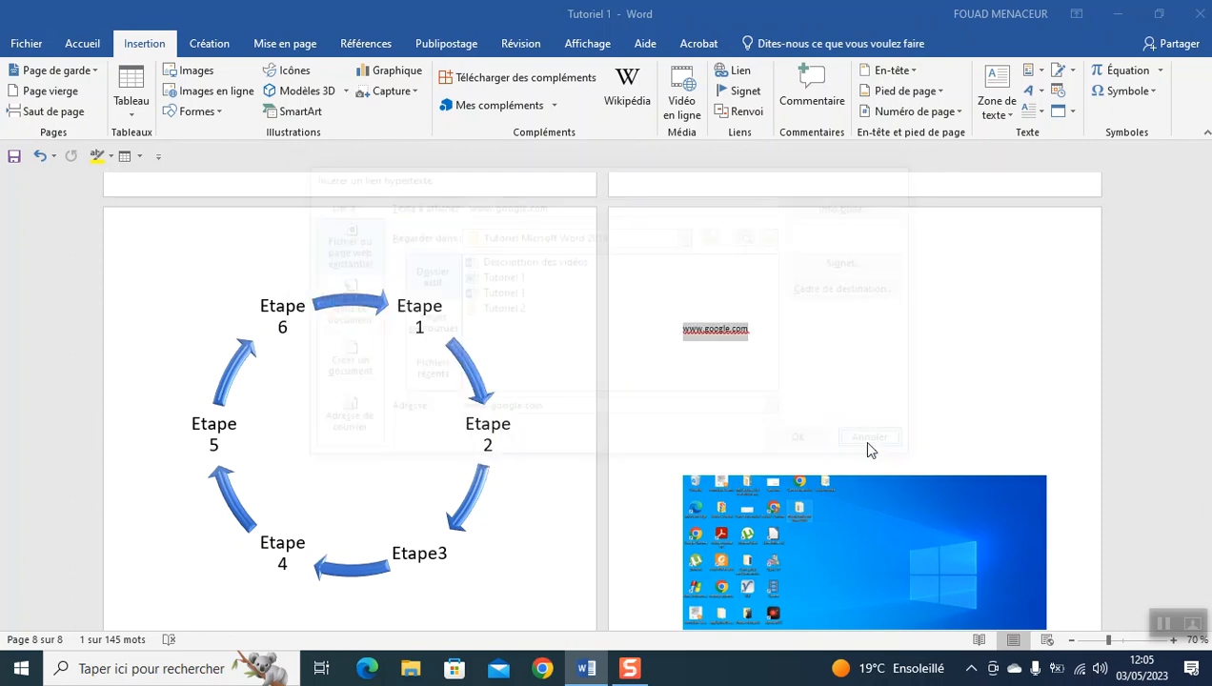
{"action": "left_click", "coordinate": [753, 329]}
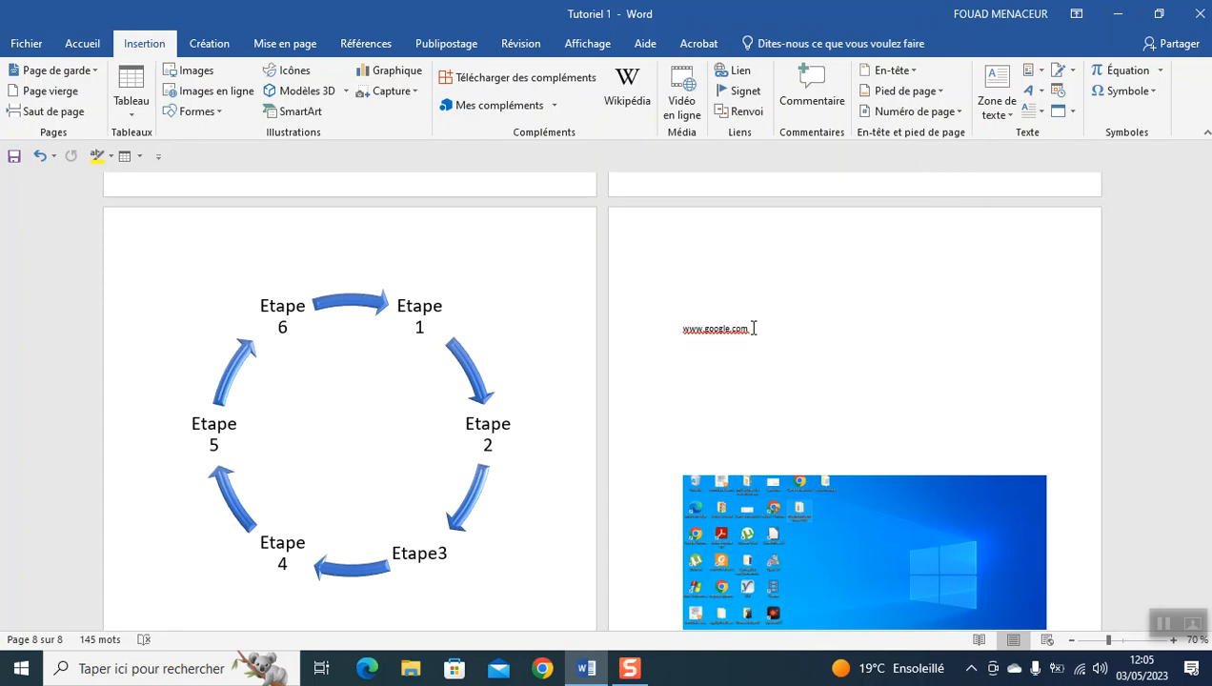
{"action": "double_click", "coordinate": [753, 327]}
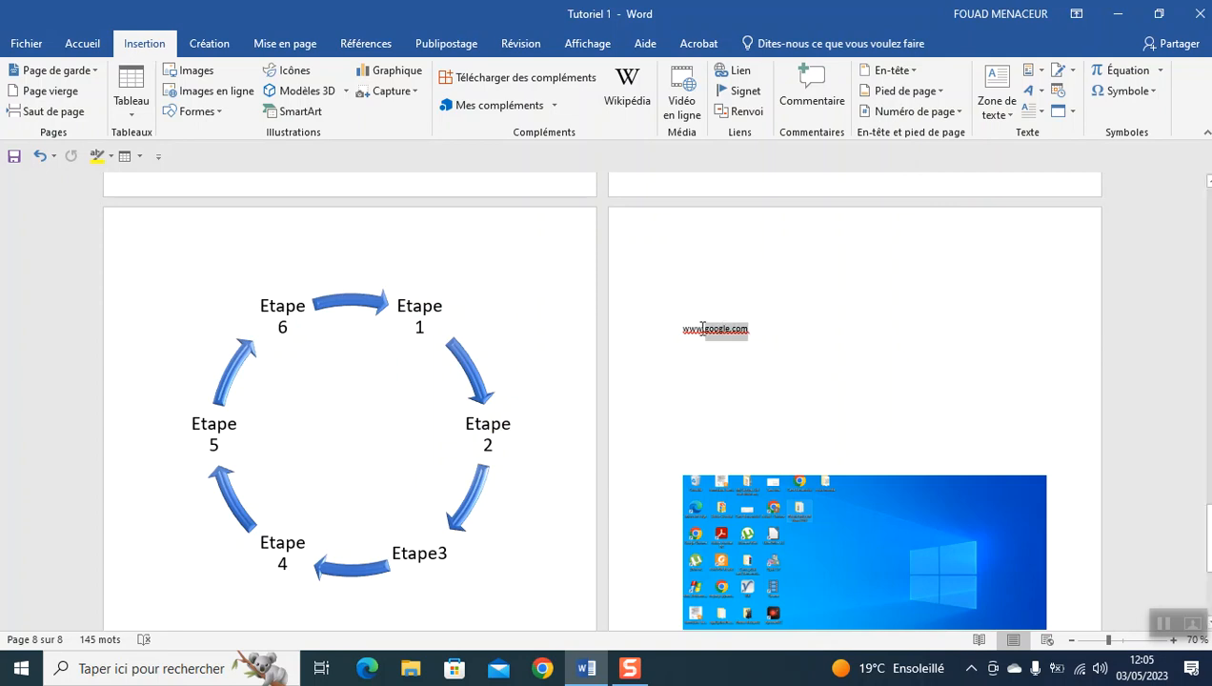
{"action": "left_click", "coordinate": [821, 276]}
{"action": "left_click", "coordinate": [821, 276]}
{"action": "left_click", "coordinate": [821, 275]}
{"action": "left_click", "coordinate": [821, 276]}
{"action": "left_click", "coordinate": [821, 276]}
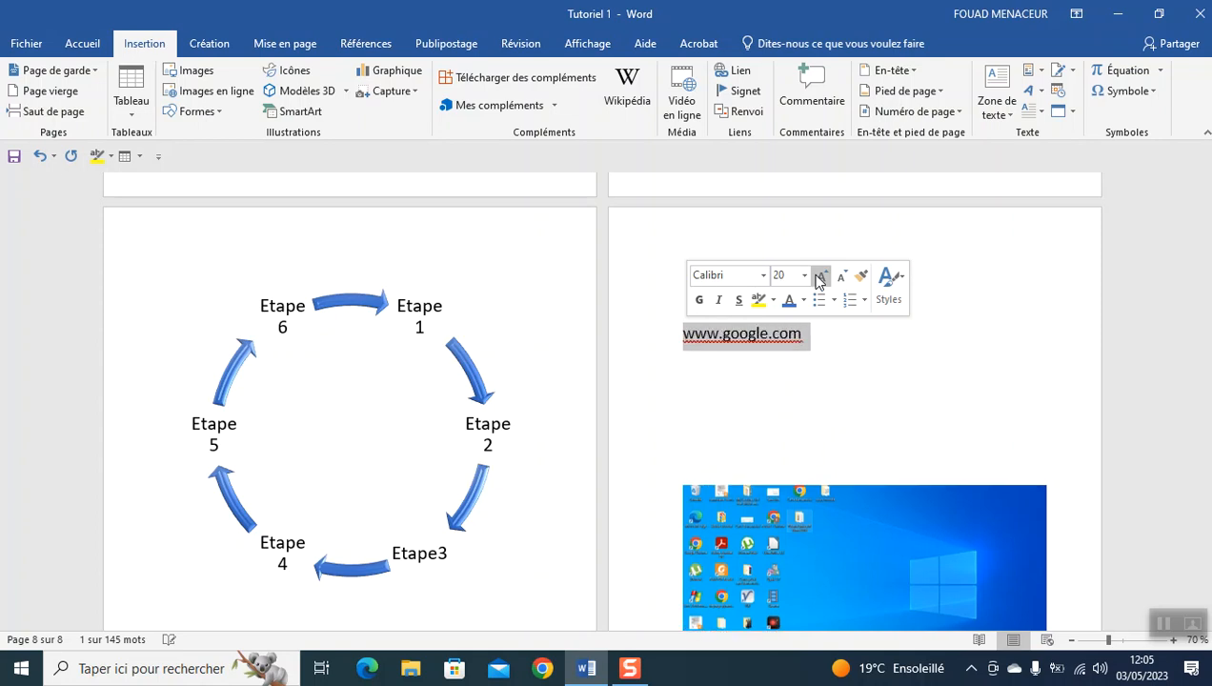
{"action": "left_click", "coordinate": [684, 337]}
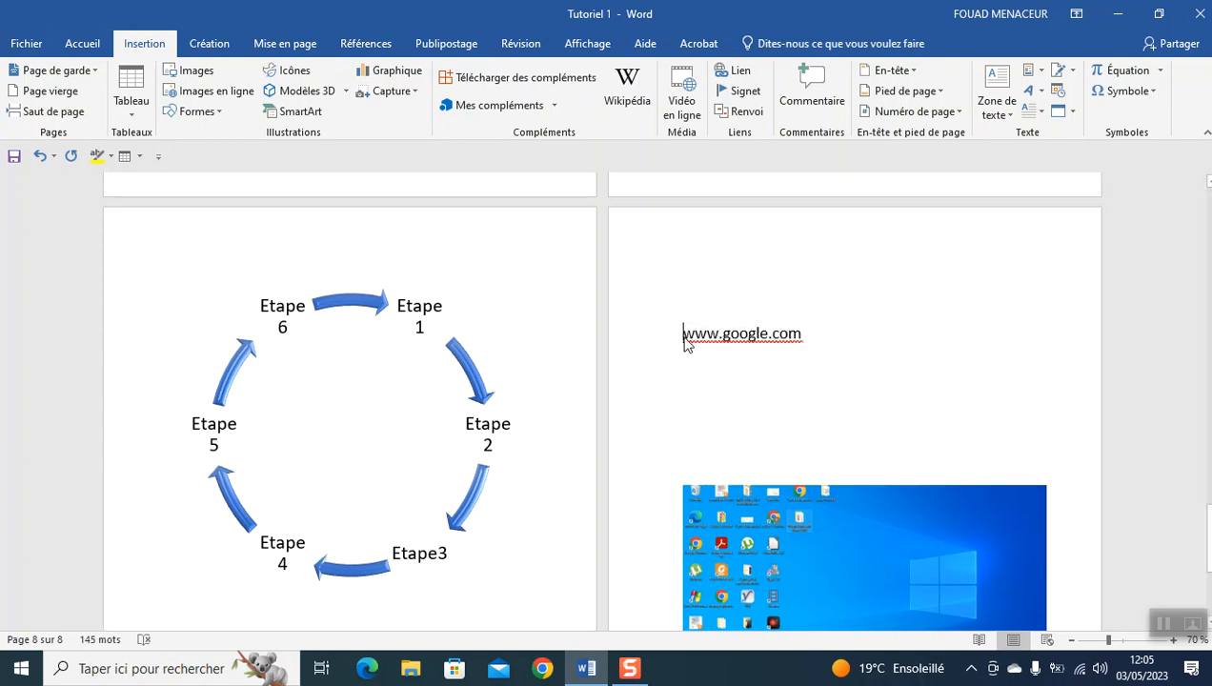
{"action": "type", "text": "hh"}
{"action": "key", "text": "BackSpace"}
{"action": "type", "text": "ttp"}
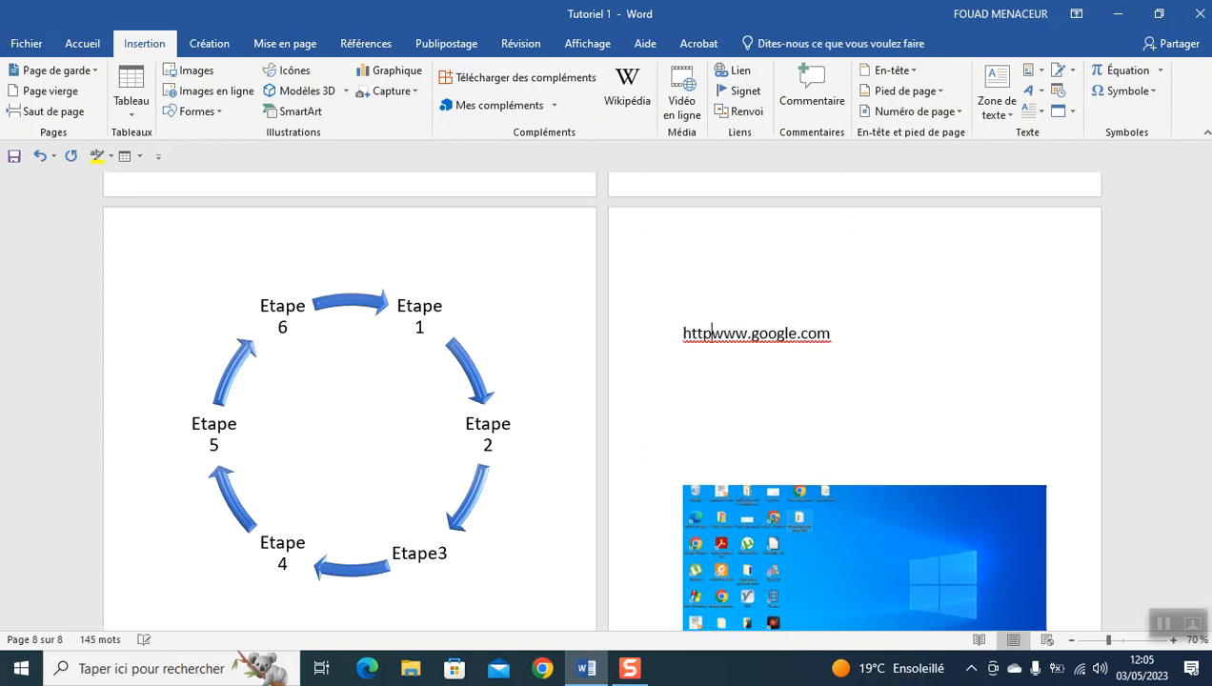
{"action": "type", "text": ":/"}
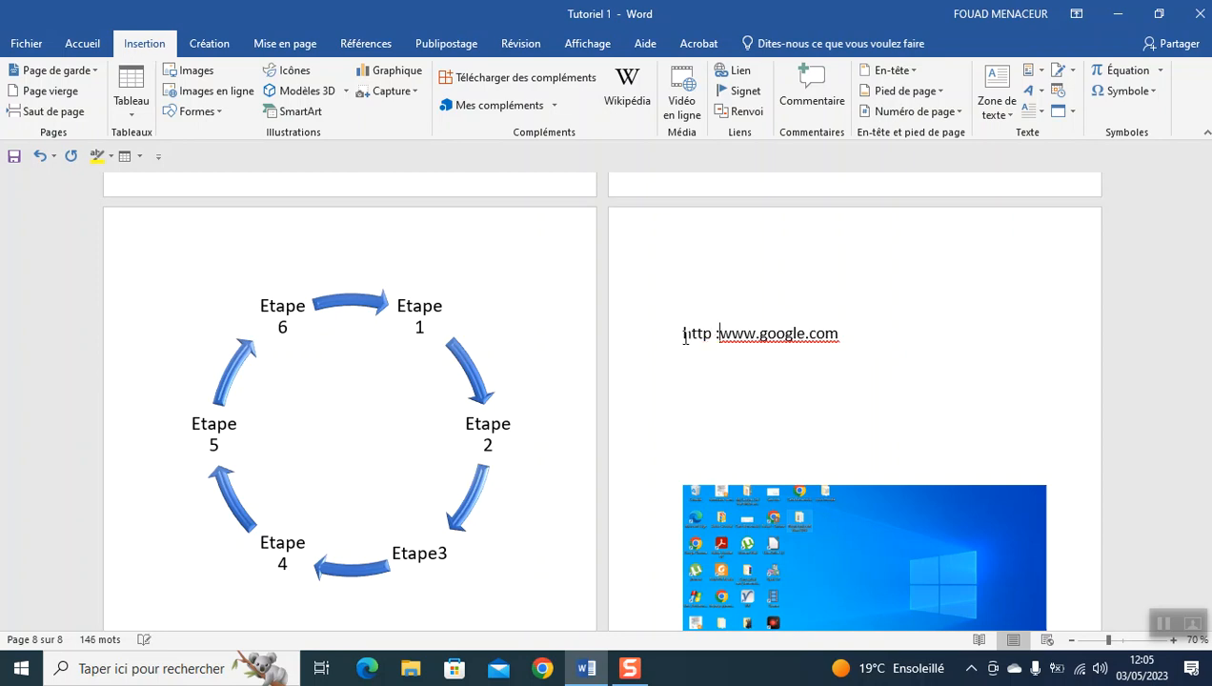
{"action": "type", "text": "/"}
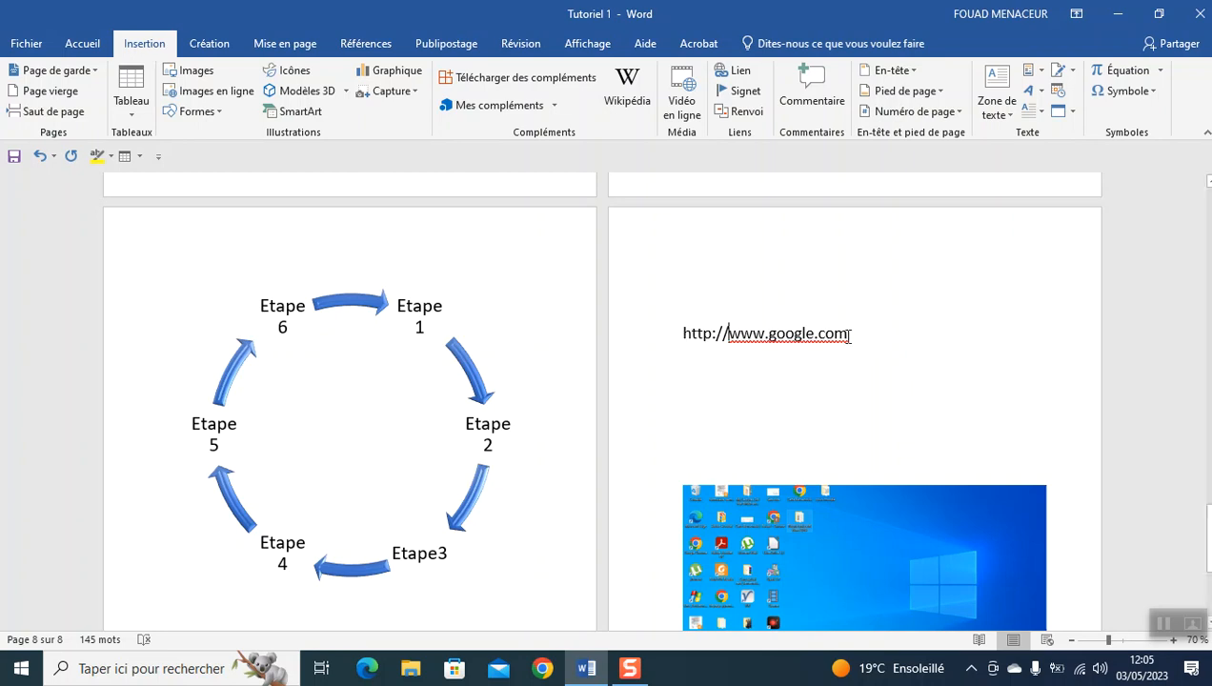
{"action": "left_click", "coordinate": [849, 335]}
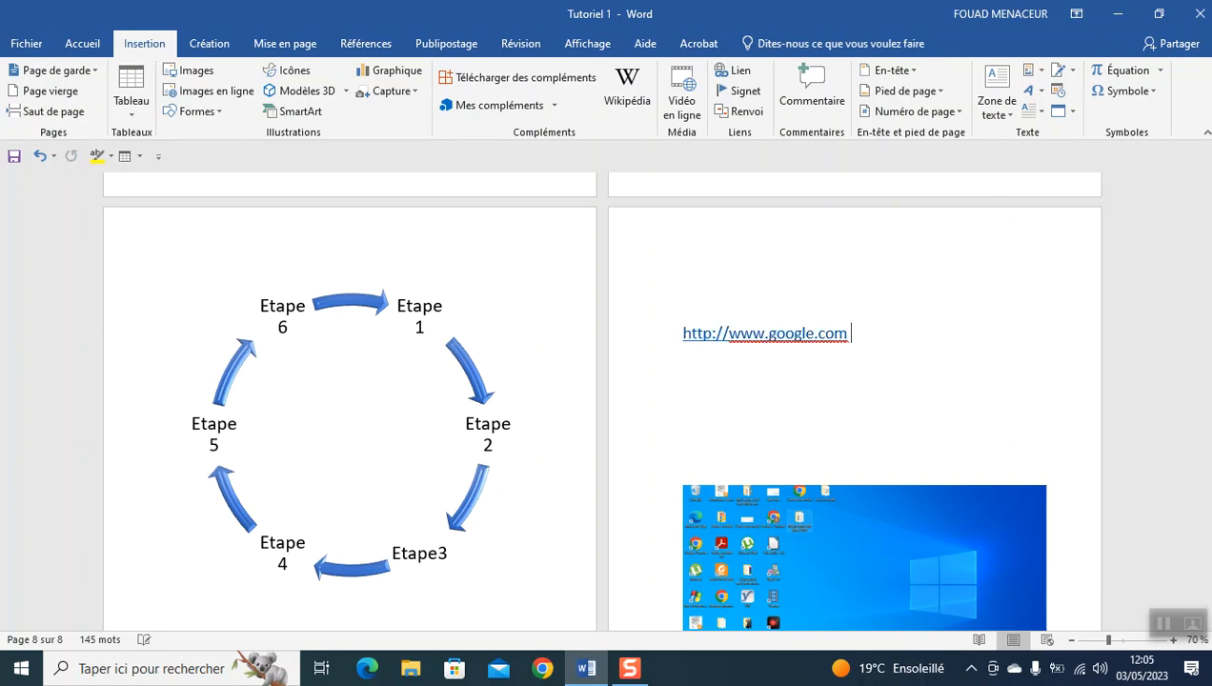
{"action": "left_click", "coordinate": [827, 345], "text": "ctrl"}
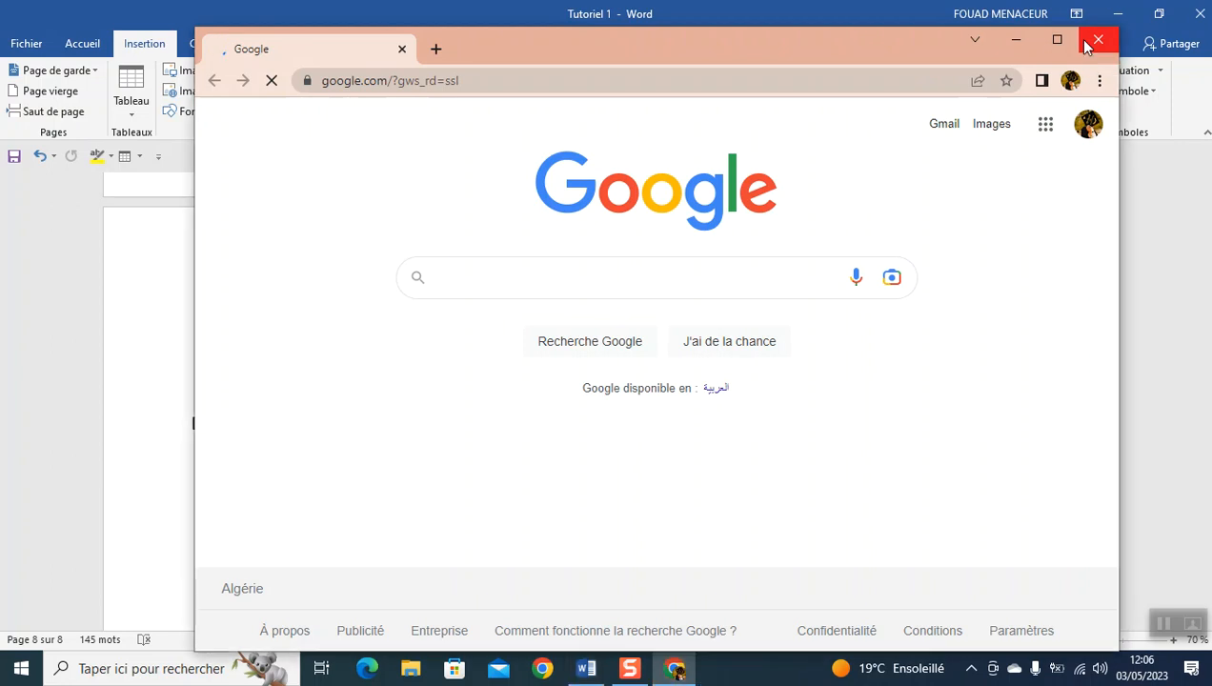
{"action": "left_click", "coordinate": [1096, 41]}
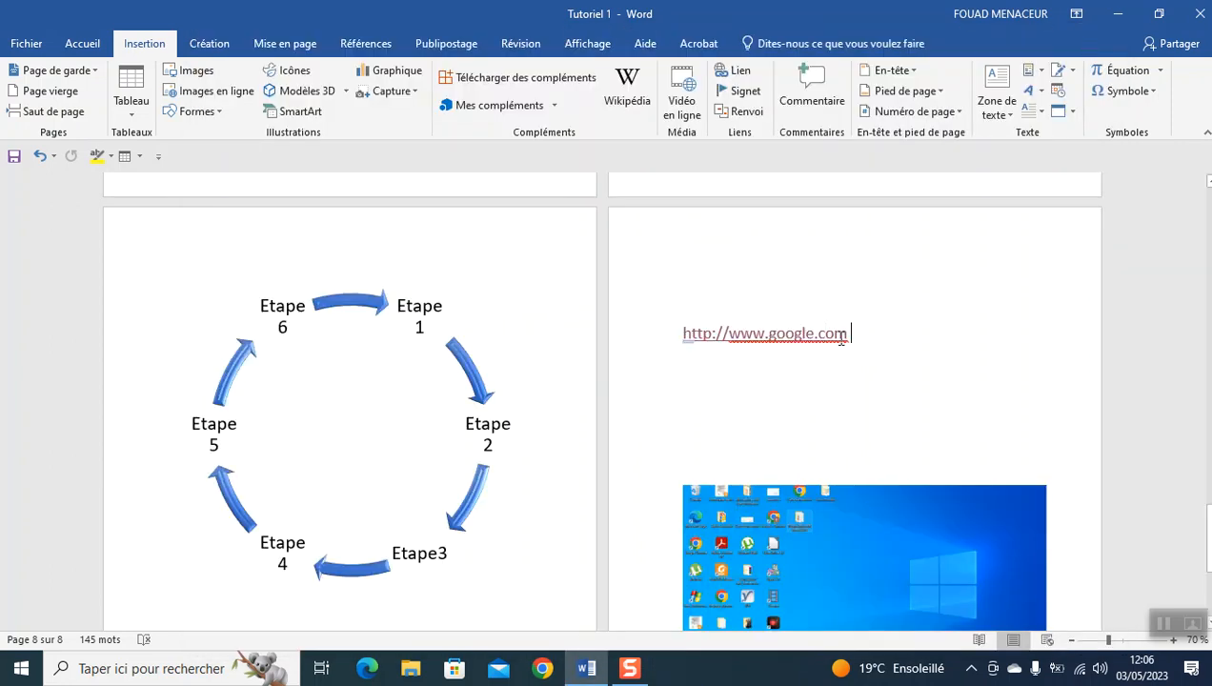
Write "Cliquez ici" on the line below the Google link
{"action": "left_click", "coordinate": [746, 382]}
{"action": "type", "text": "G"}
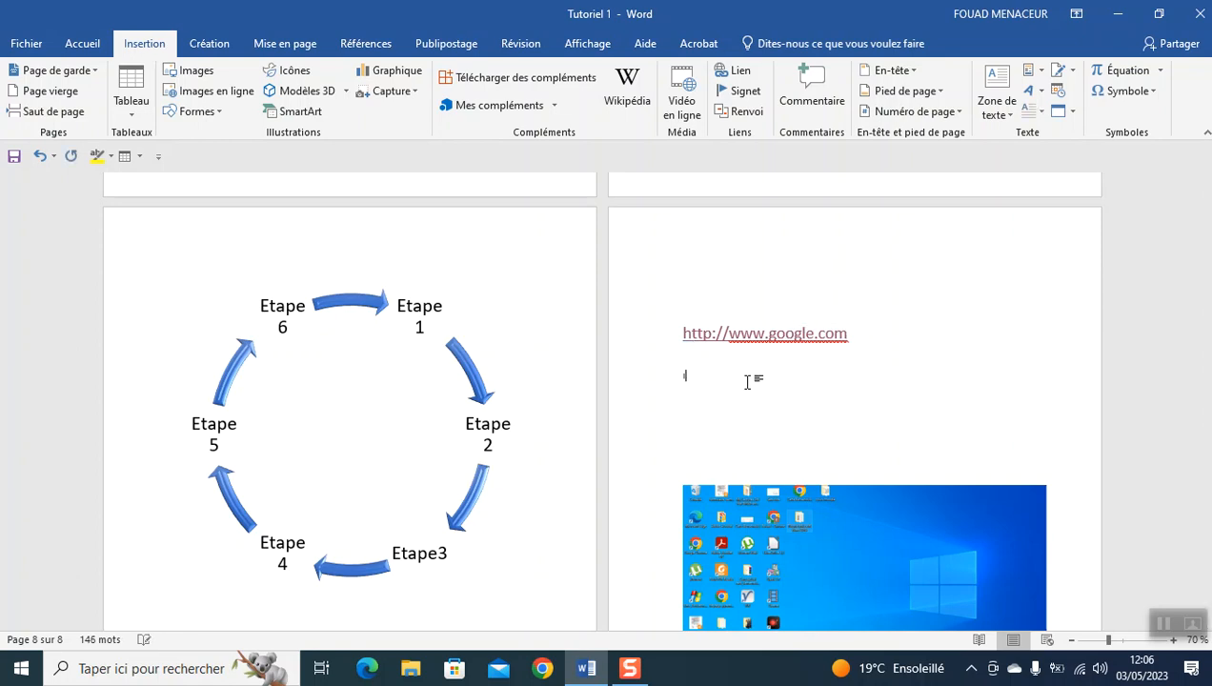
{"action": "type", "text": "lique"}
{"action": "key", "text": "BackSpace"}
{"action": "type", "text": "z ici"}
Enlarge the "Cliquez ici" text to 24 pt
{"action": "key", "text": "ctrl+shift+Left"}
{"action": "key", "text": "ctrl+shift+Left"}
{"action": "left_click", "coordinate": [82, 43]}
{"action": "left_click", "coordinate": [223, 76]}
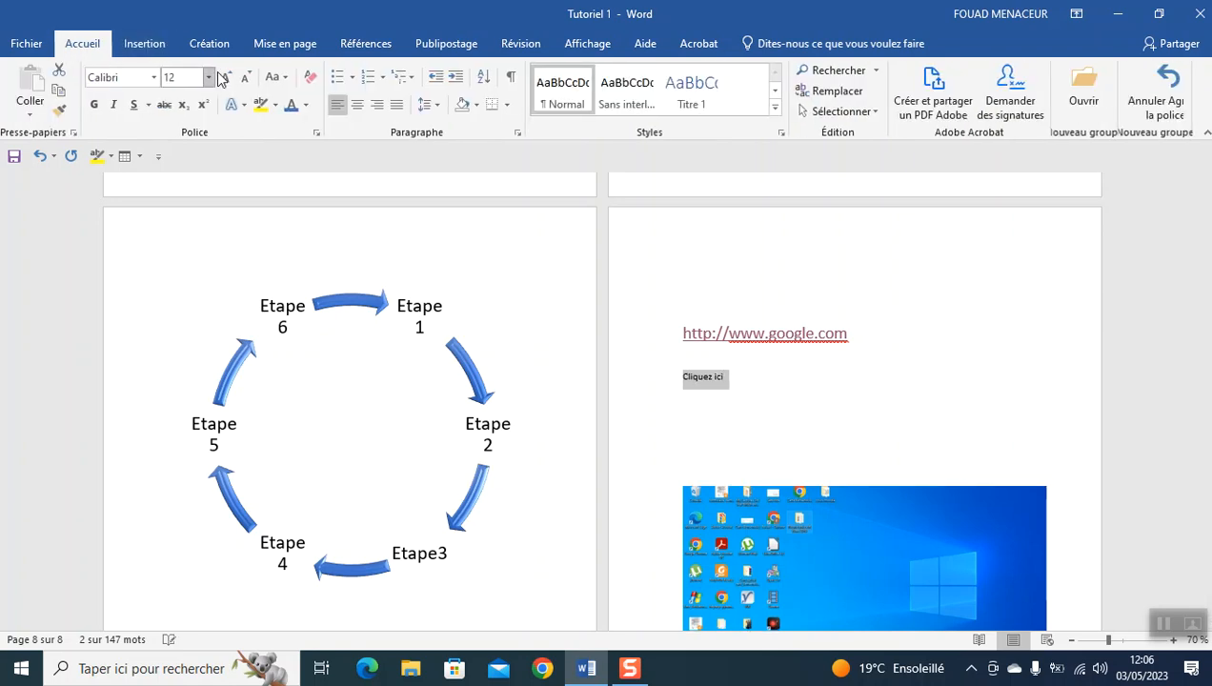
{"action": "left_click", "coordinate": [217, 76]}
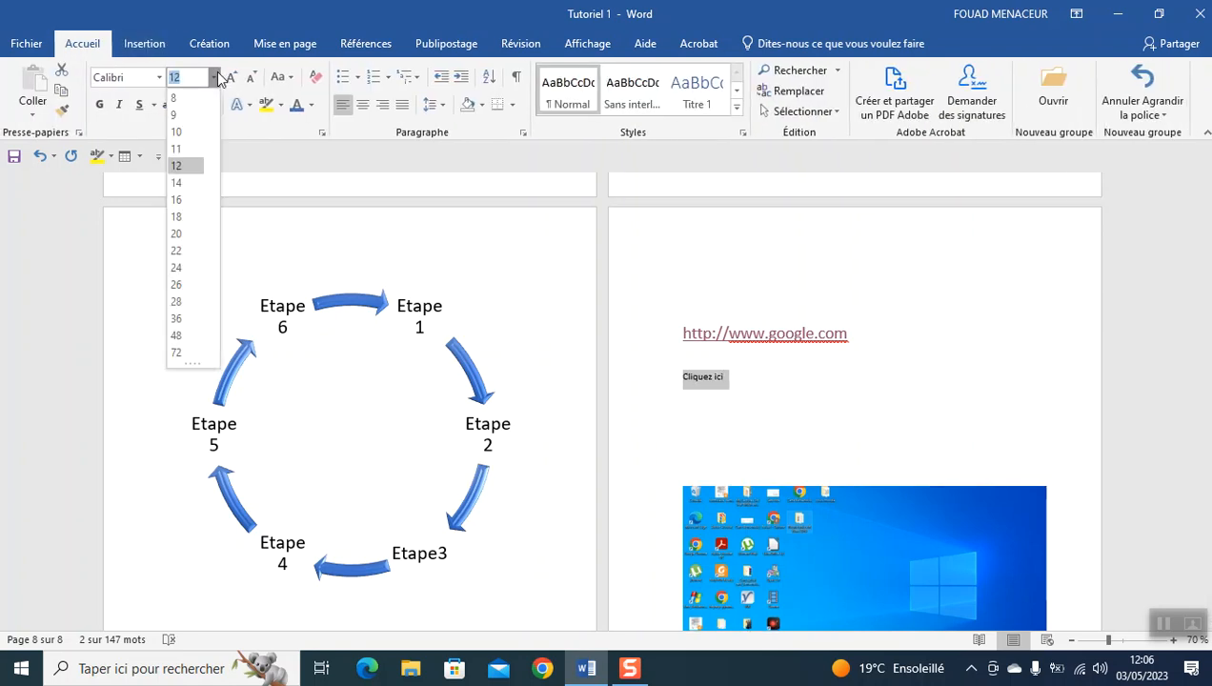
{"action": "left_click", "coordinate": [236, 84]}
{"action": "left_click", "coordinate": [239, 85]}
{"action": "left_click", "coordinate": [238, 86]}
{"action": "left_click", "coordinate": [238, 86]}
{"action": "left_click", "coordinate": [237, 83]}
{"action": "left_click", "coordinate": [236, 84]}
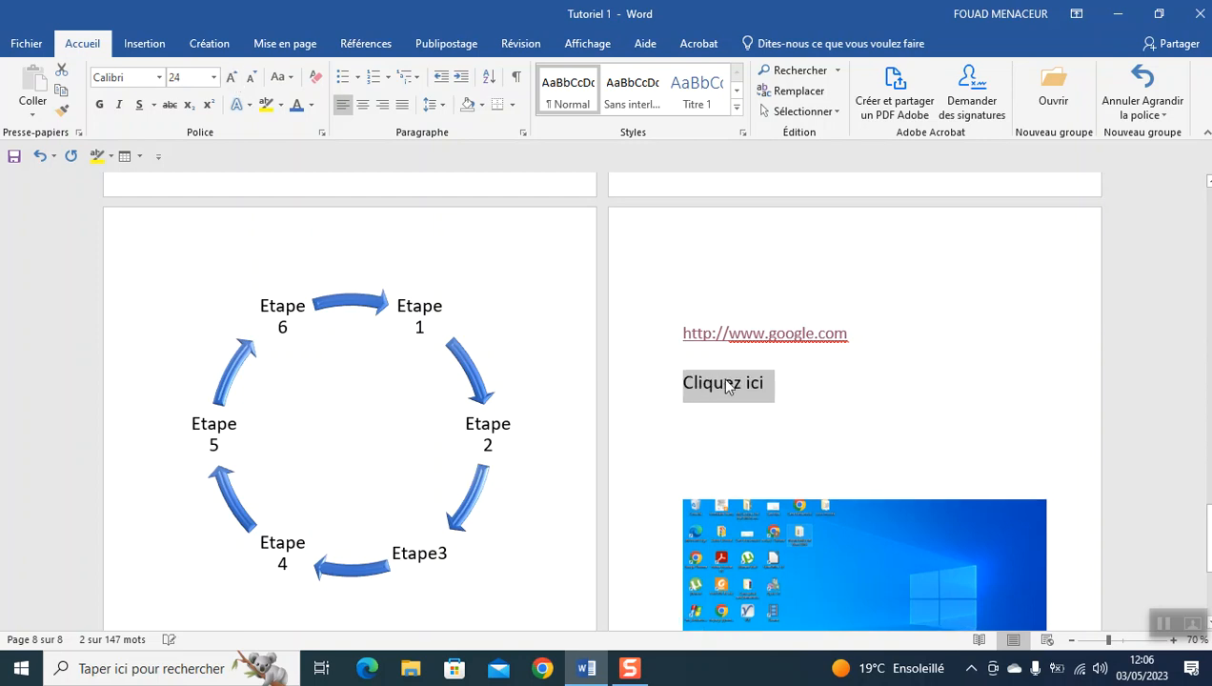
Link the "Cliquez ici" text to the file Tutoriel 2.pdf in the active folder and follow the link to test it
{"action": "right_click", "coordinate": [741, 400]}
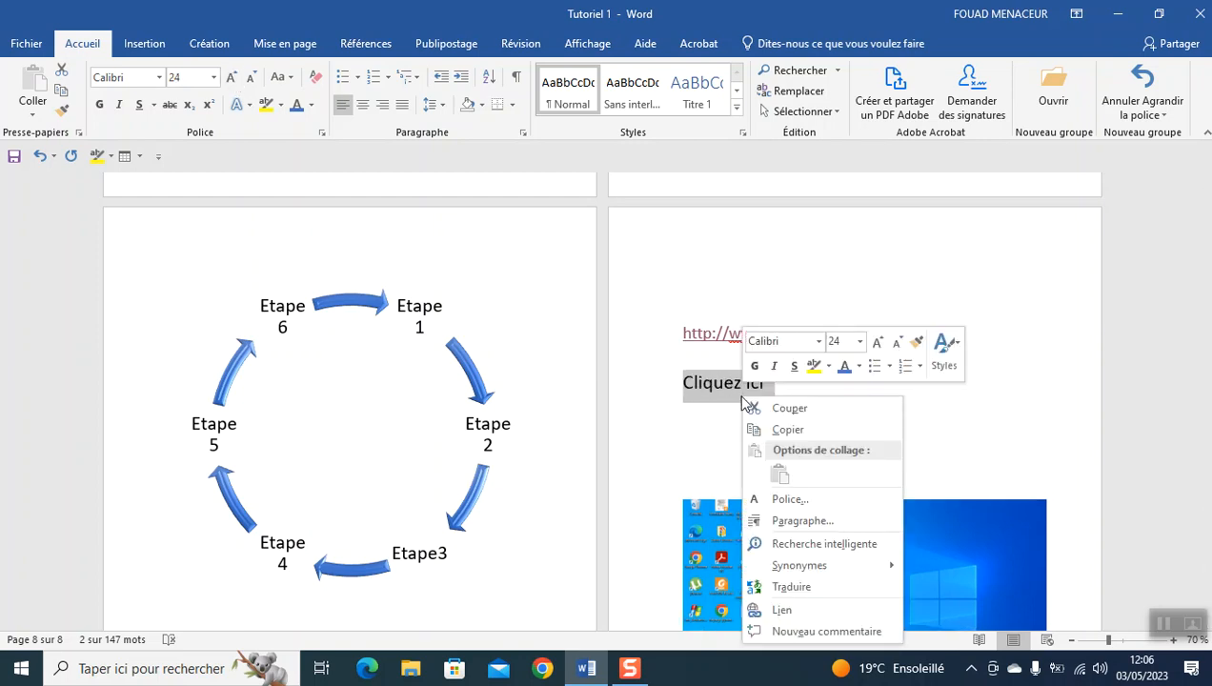
{"action": "left_click", "coordinate": [762, 611]}
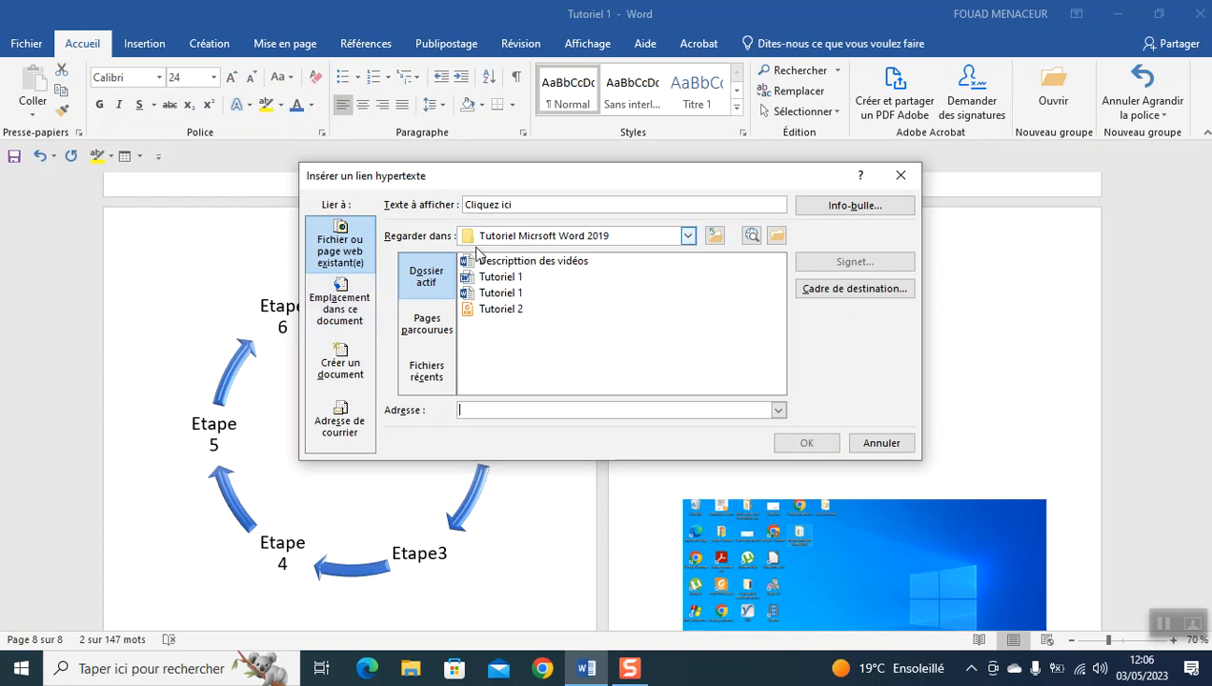
{"action": "left_click", "coordinate": [348, 305]}
{"action": "left_click", "coordinate": [347, 358]}
{"action": "left_click", "coordinate": [346, 324]}
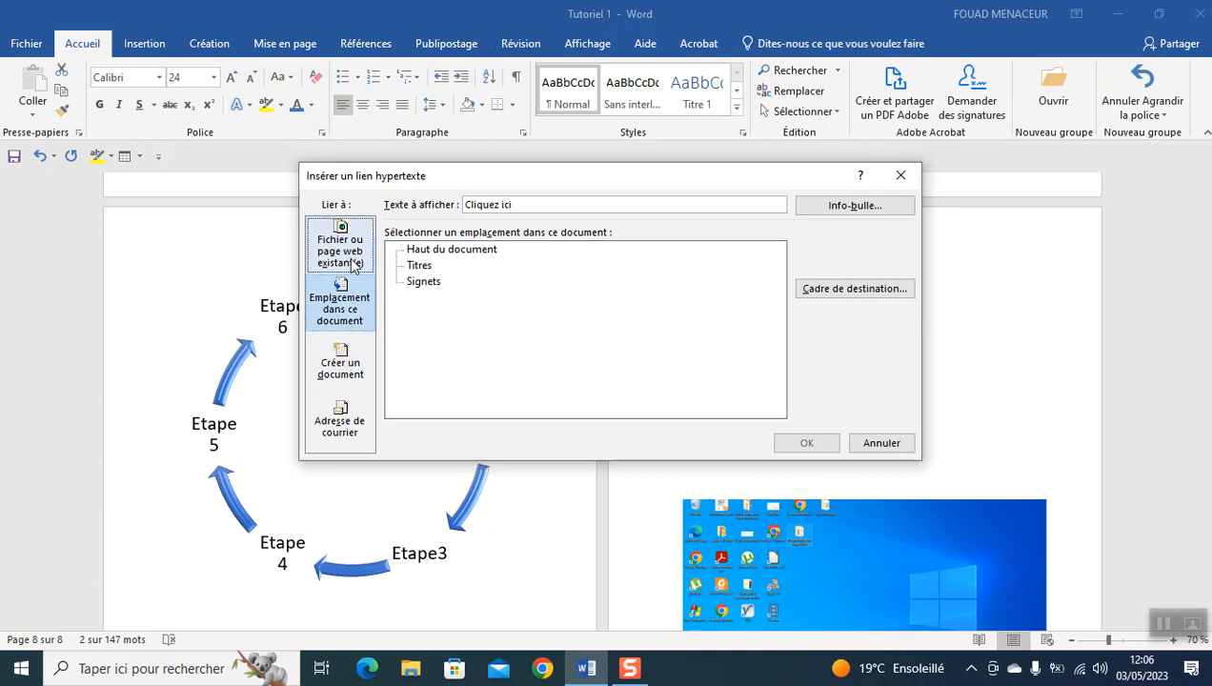
{"action": "left_click", "coordinate": [353, 264]}
{"action": "left_click", "coordinate": [428, 323]}
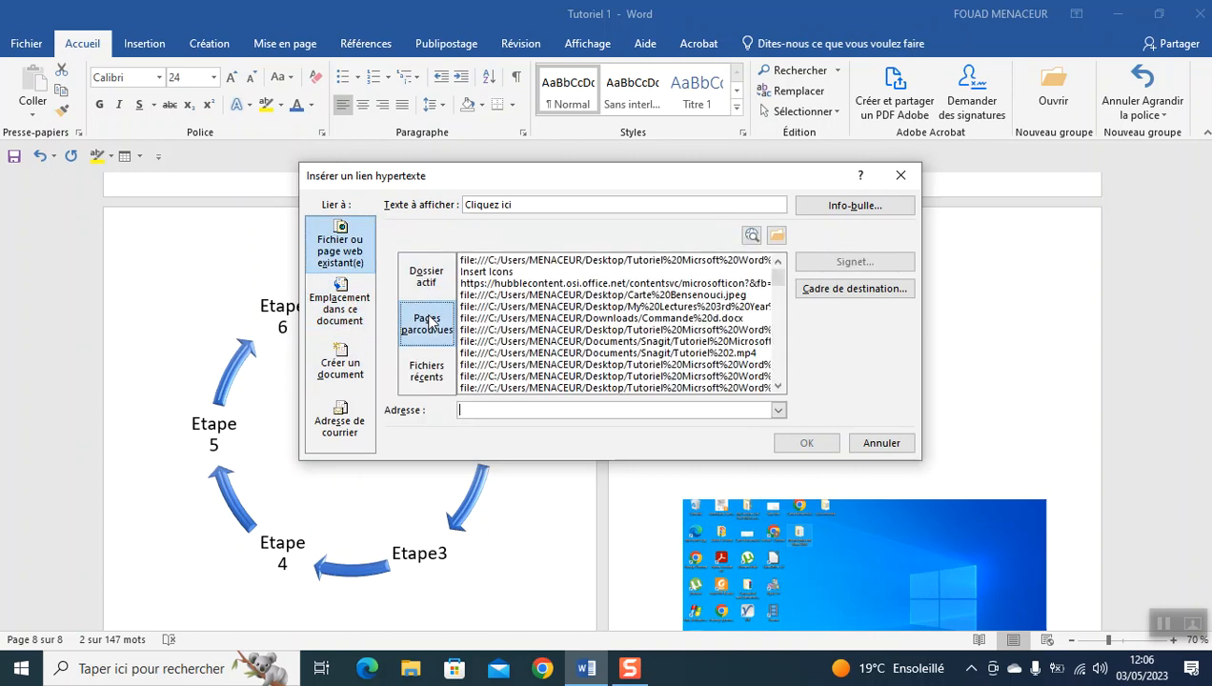
{"action": "left_click", "coordinate": [427, 364]}
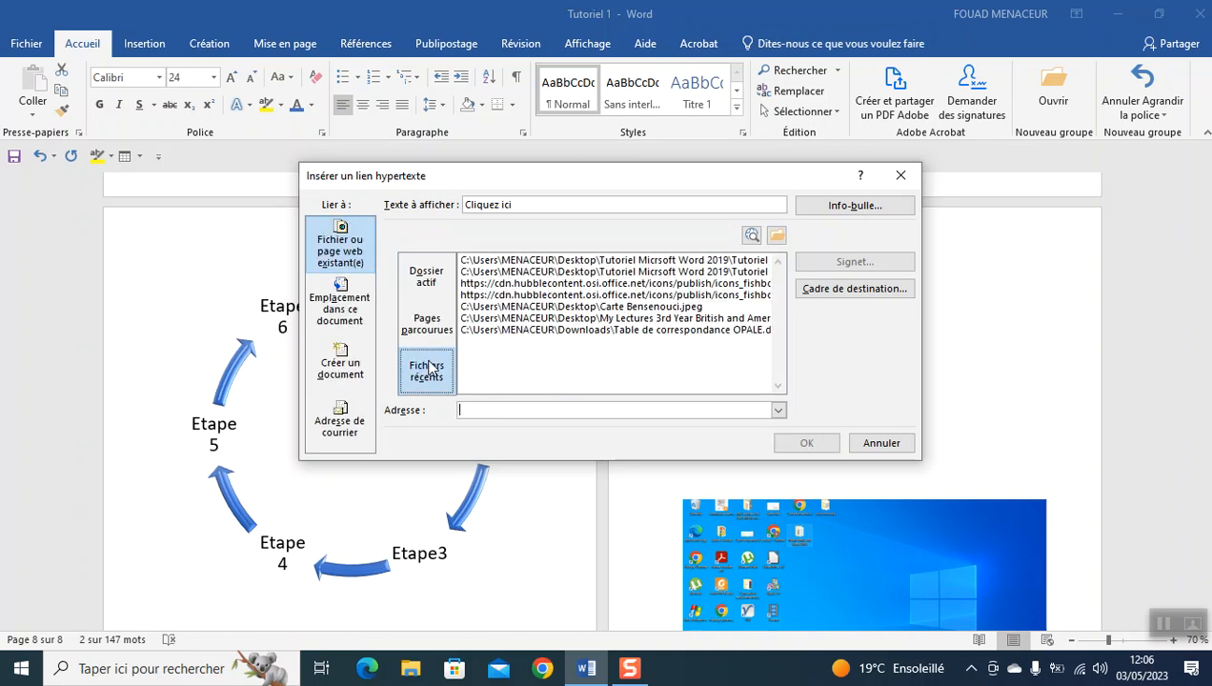
{"action": "left_click", "coordinate": [426, 276]}
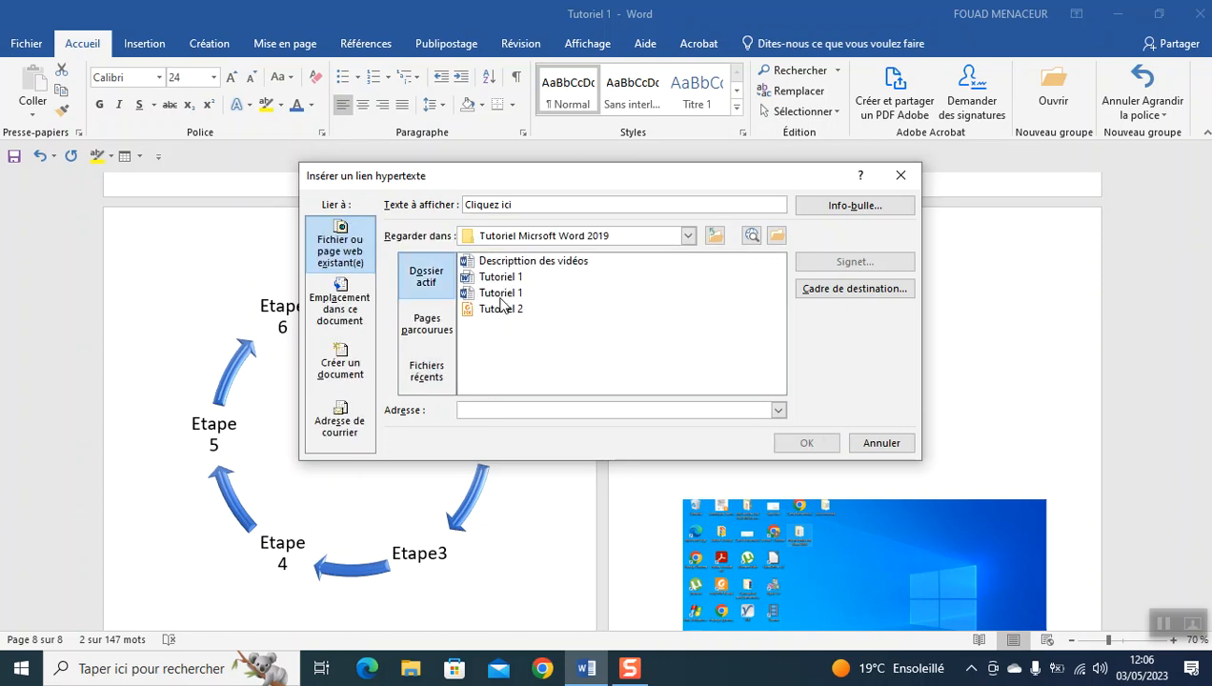
{"action": "left_click", "coordinate": [499, 311]}
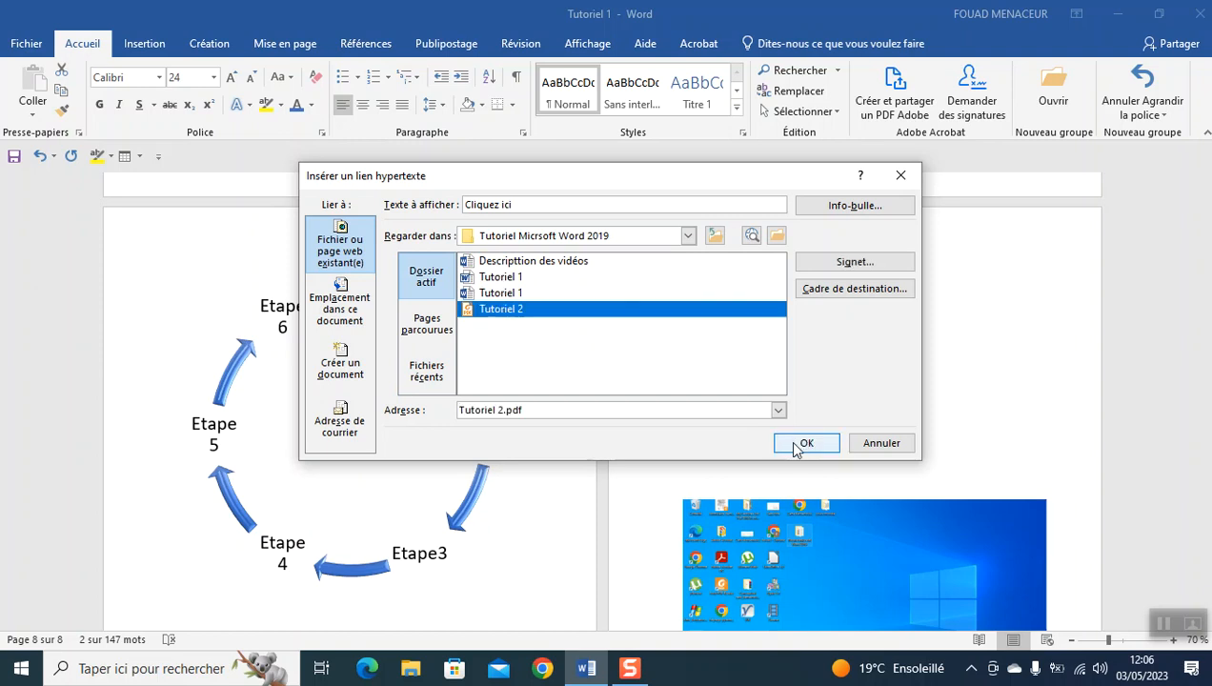
{"action": "left_click", "coordinate": [798, 443]}
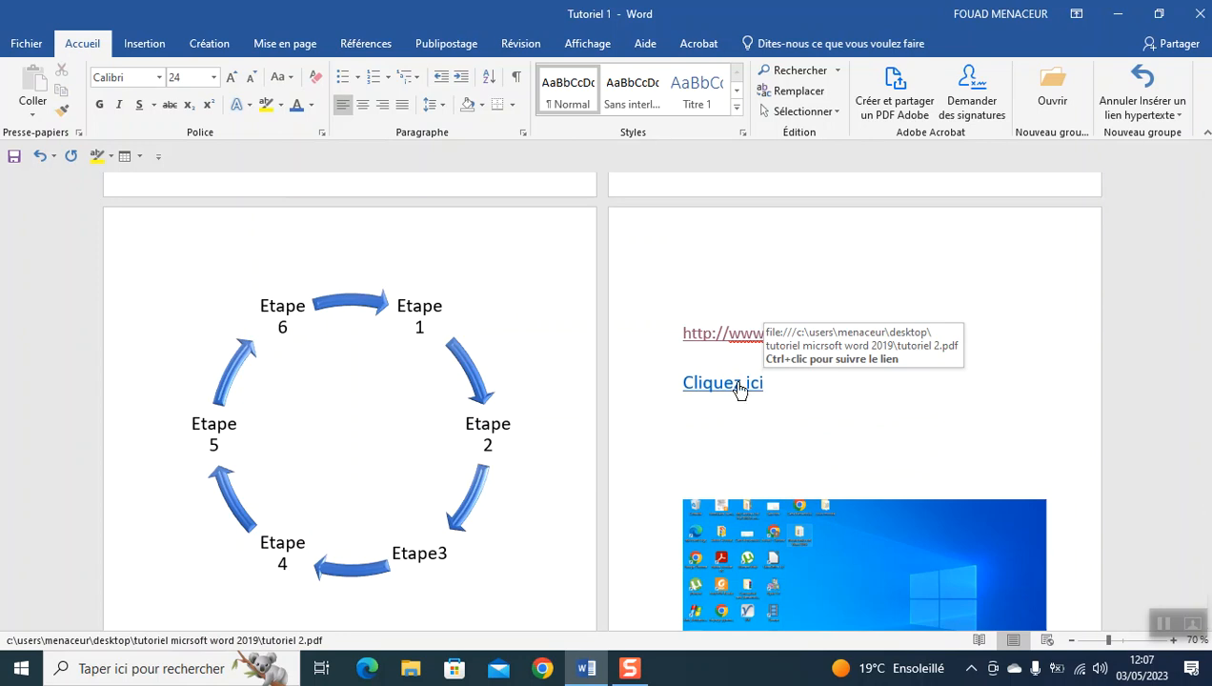
{"action": "left_click", "coordinate": [738, 385], "text": "ctrl"}
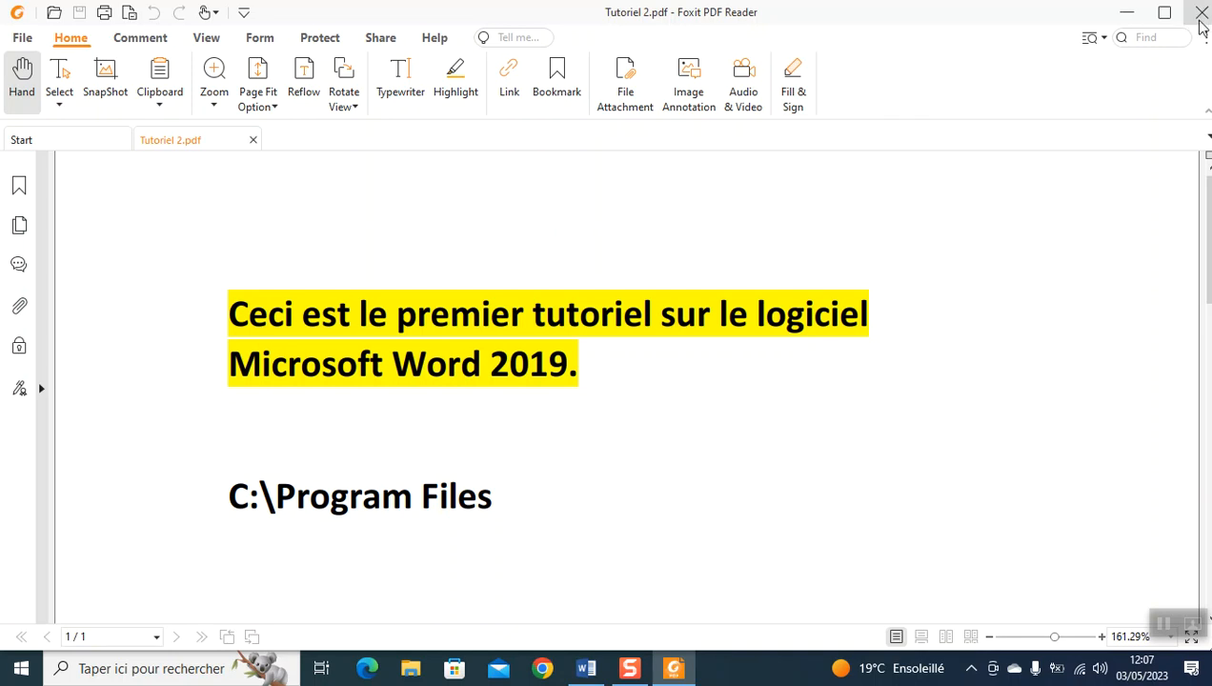
Close the PDF reader and write "Par ici" on a new line below the "Cliquez ici" link
{"action": "left_click", "coordinate": [1201, 12]}
{"action": "left_click", "coordinate": [777, 386]}
{"action": "key", "text": "Return"}
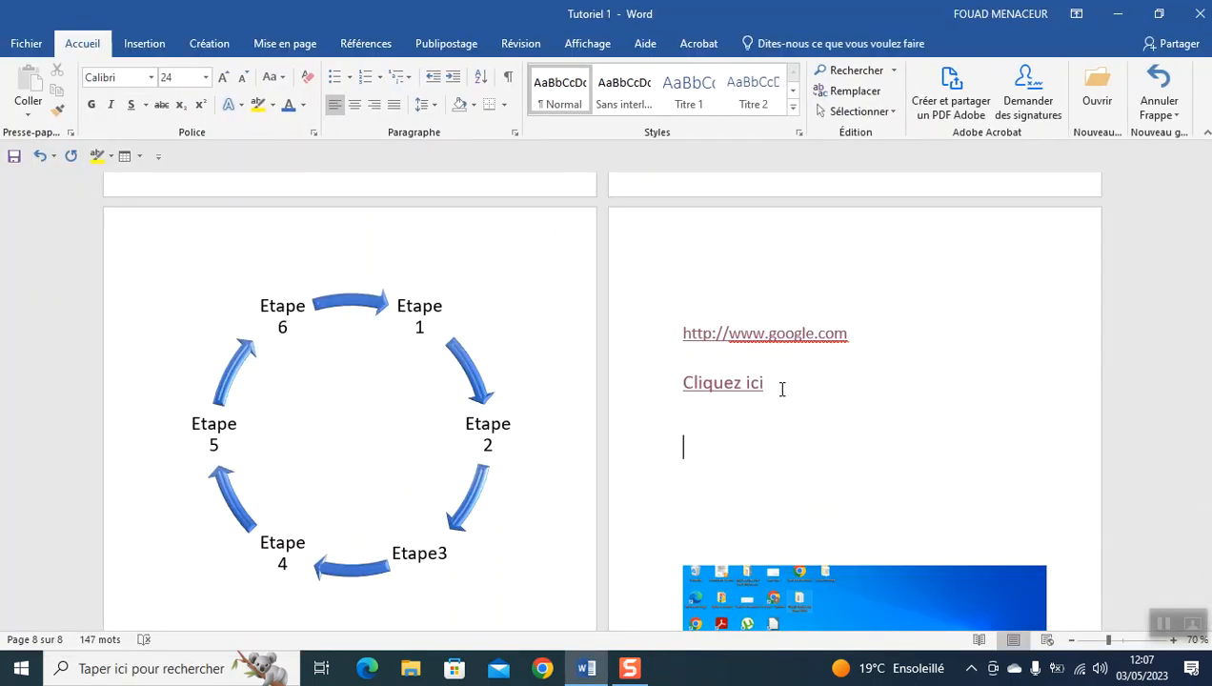
{"action": "type", "text": "Par ici"}
Link the "Par ici" text to the file formulaire-demande-de-visite.pdf on the desktop (Bureau)
{"action": "key", "text": "ctrl+shift+Left"}
{"action": "key", "text": "ctrl+shift+Left"}
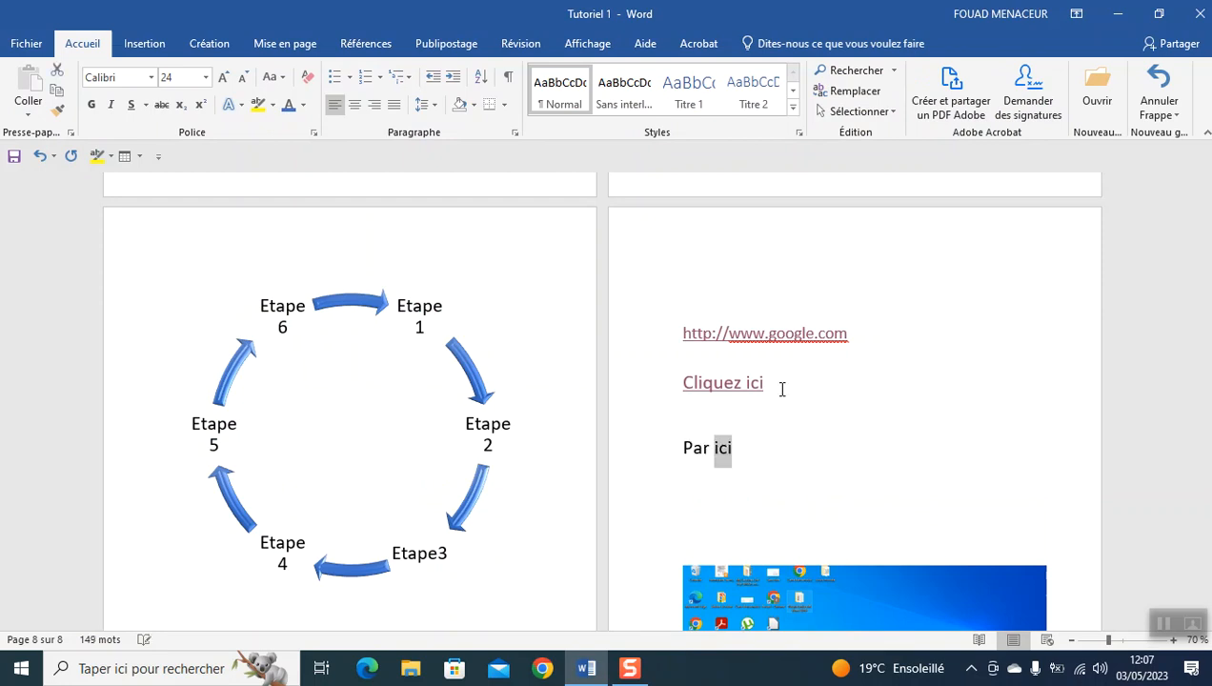
{"action": "right_click", "coordinate": [706, 454]}
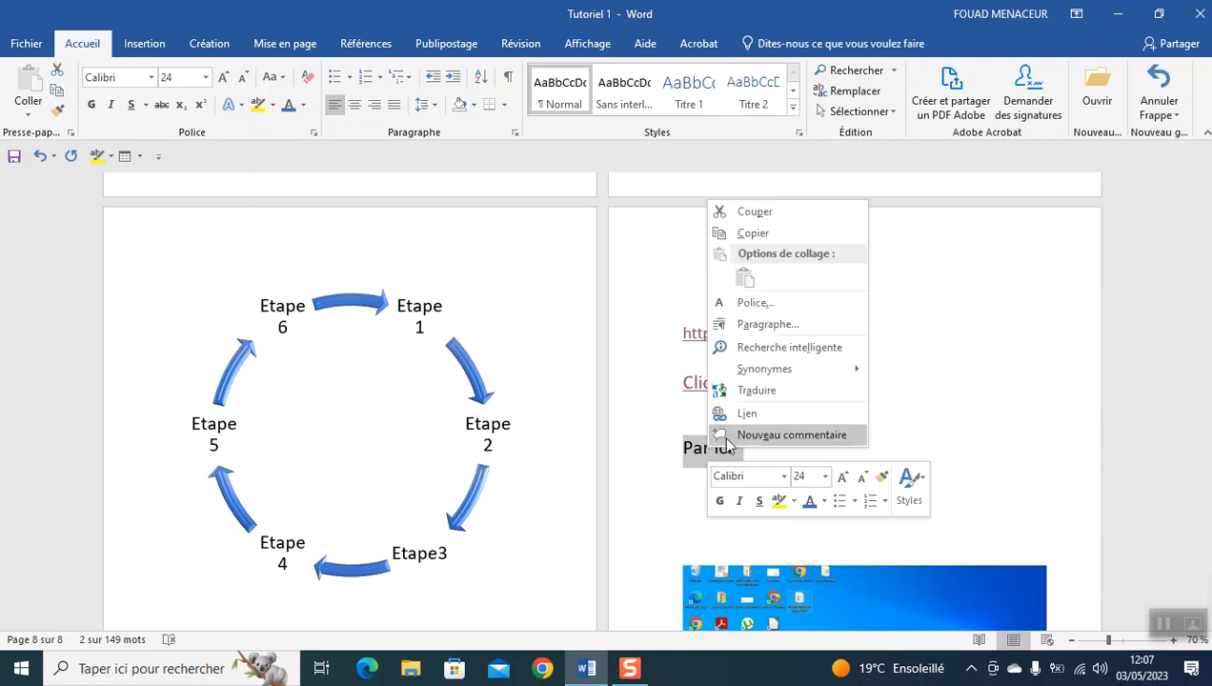
{"action": "left_click", "coordinate": [752, 415]}
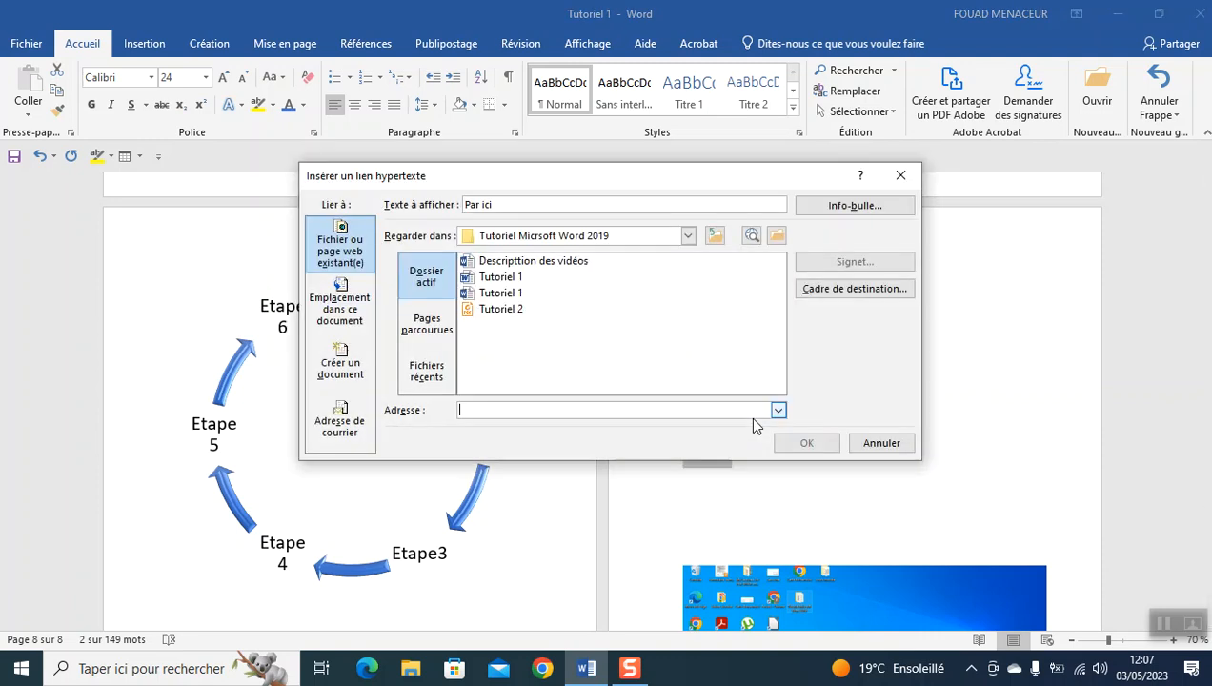
{"action": "left_click", "coordinate": [714, 238]}
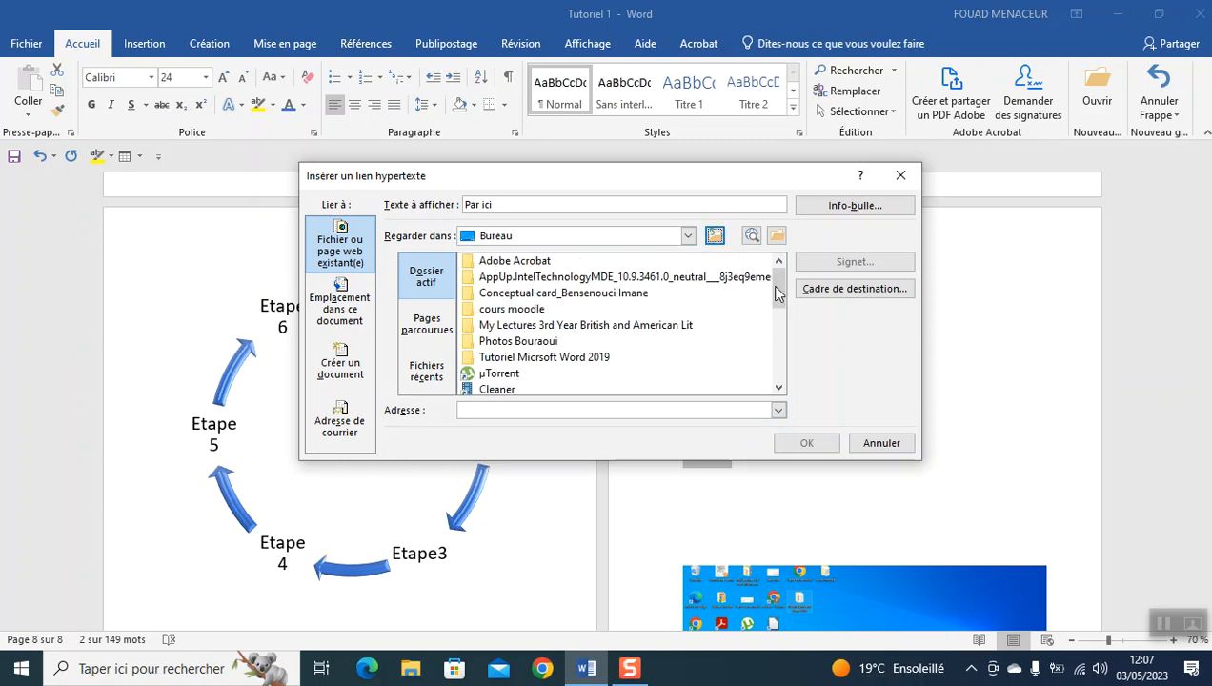
{"action": "left_click_drag", "start_coordinate": [777, 294], "coordinate": [777, 360]}
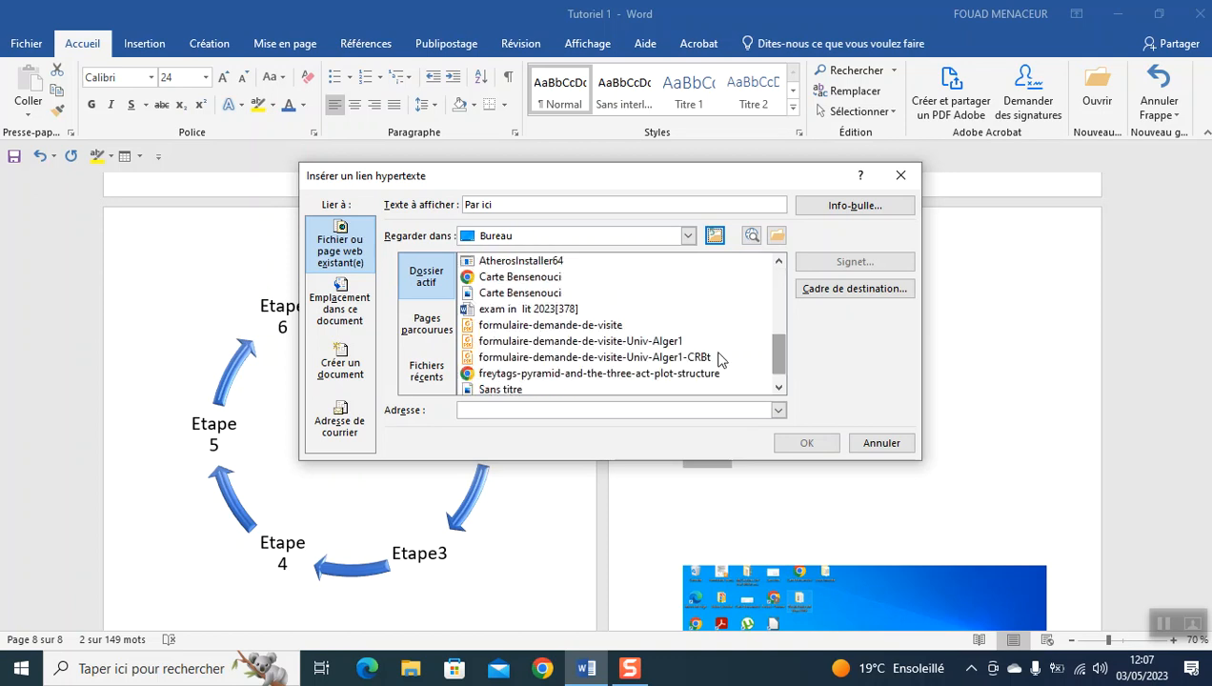
{"action": "left_click", "coordinate": [614, 328]}
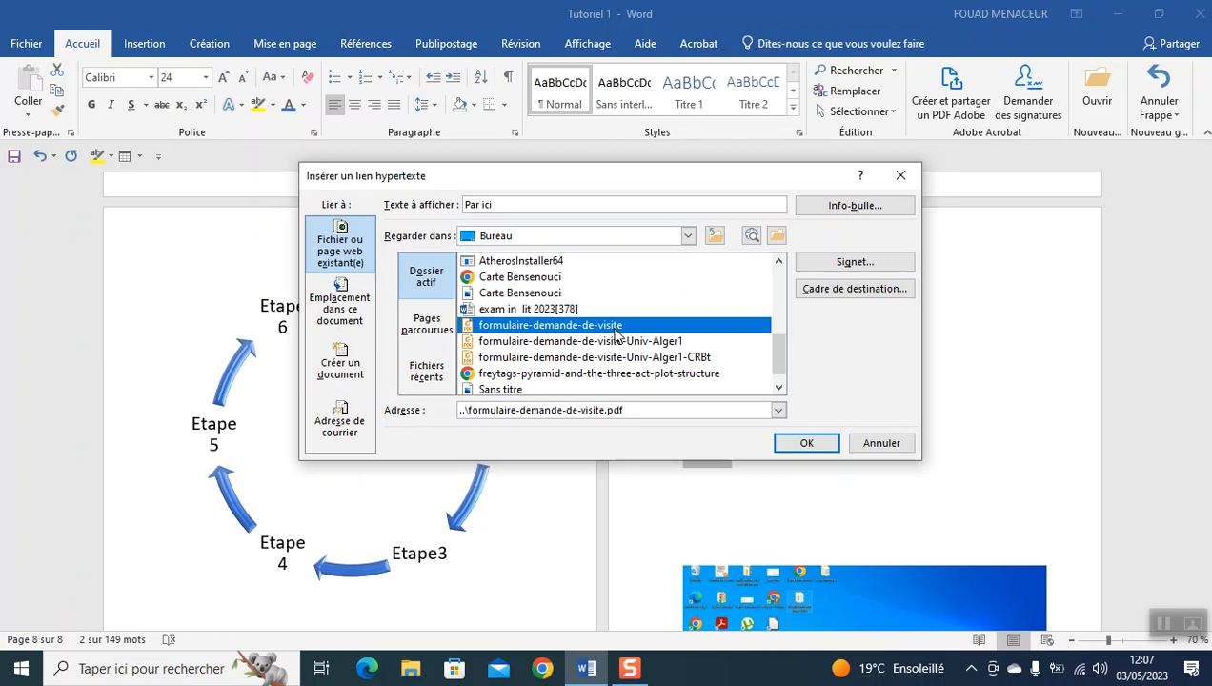
{"action": "left_click", "coordinate": [788, 440]}
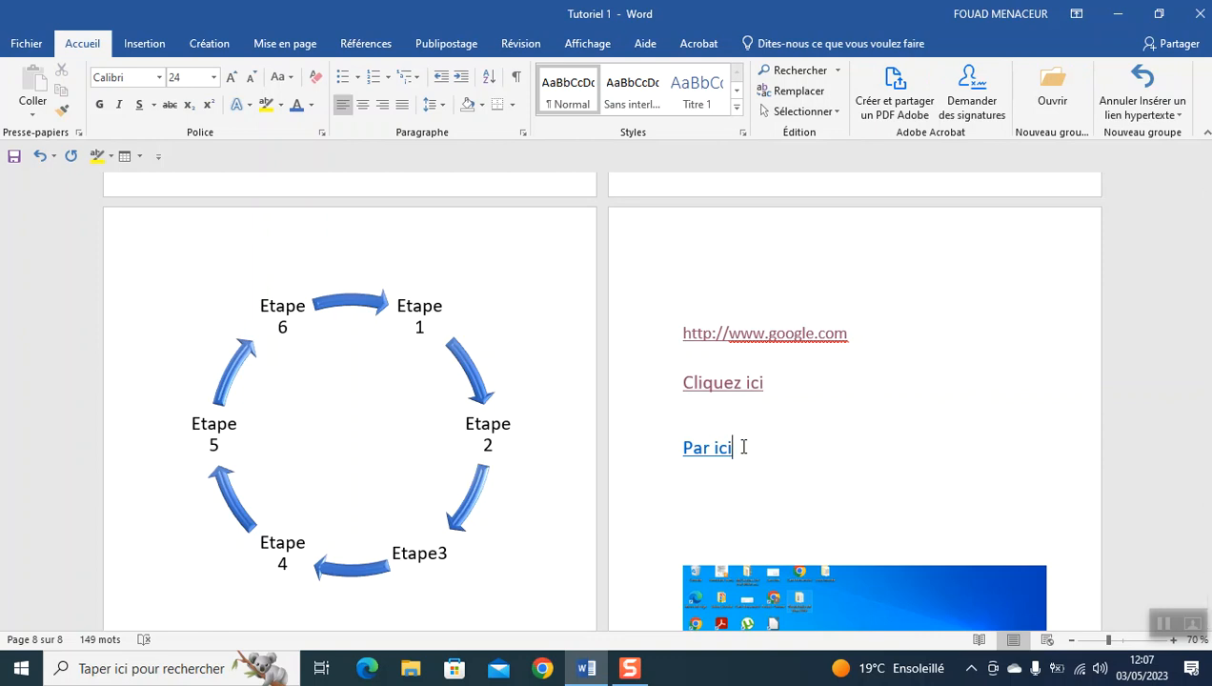
Follow the "Par ici" link to test it, look through the PDF form down to its end and close the reader
{"action": "mouse_move", "coordinate": [709, 458]}
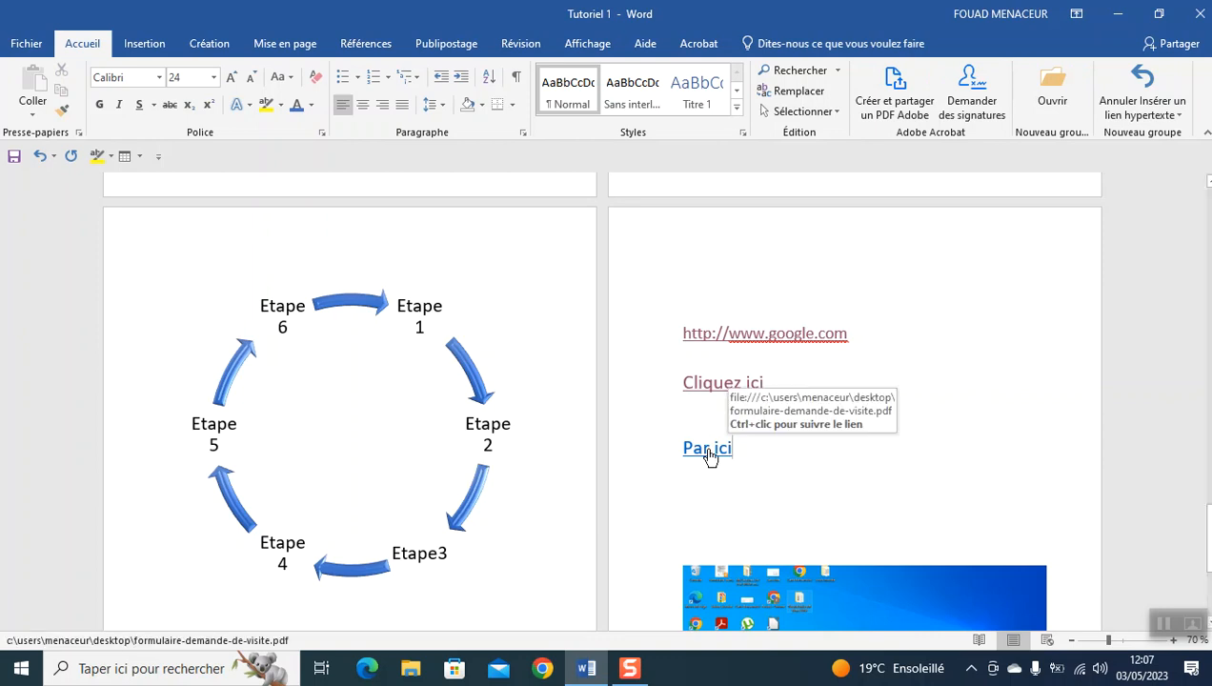
{"action": "left_click", "coordinate": [707, 450], "text": "ctrl"}
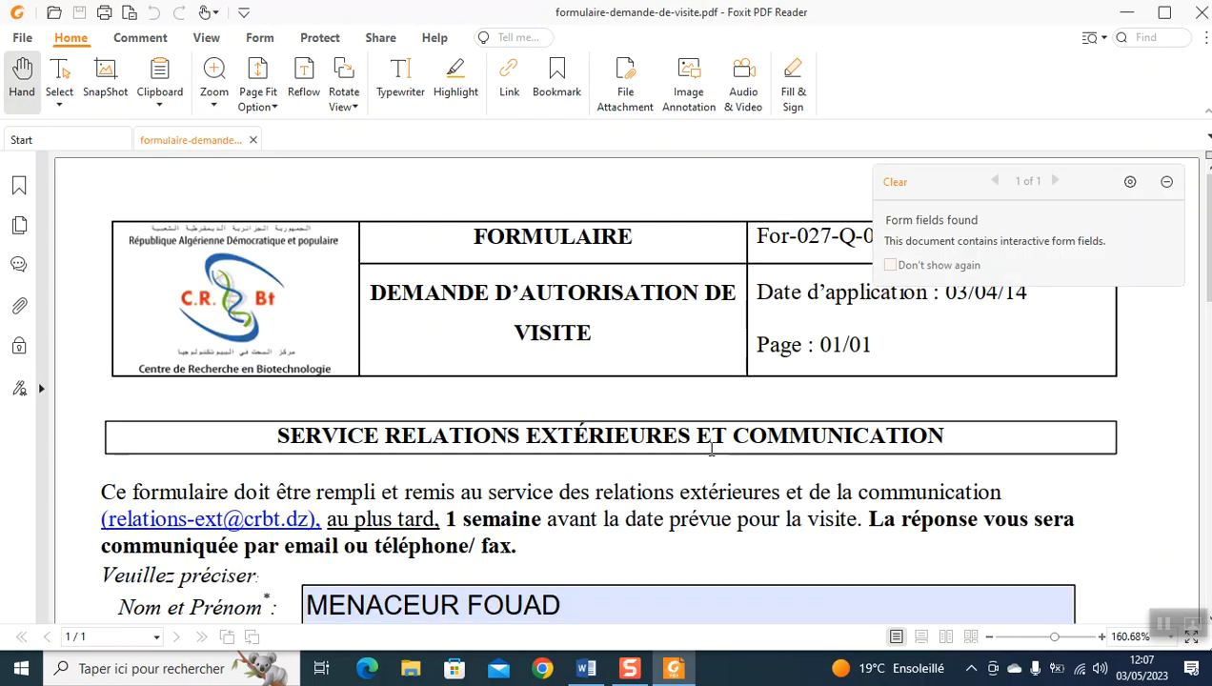
{"action": "scroll", "coordinate": [711, 449], "scroll_direction": "down", "scroll_amount": 3}
{"action": "scroll", "coordinate": [710, 450], "scroll_direction": "down", "scroll_amount": 10}
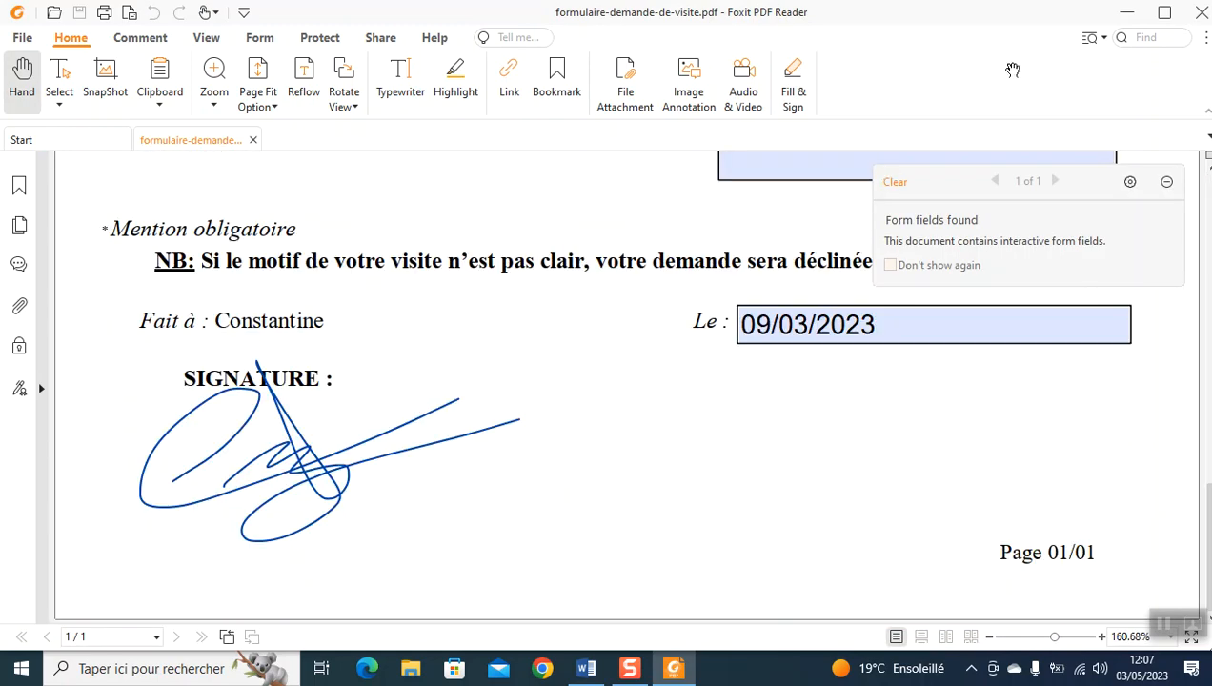
{"action": "left_click", "coordinate": [1198, 21]}
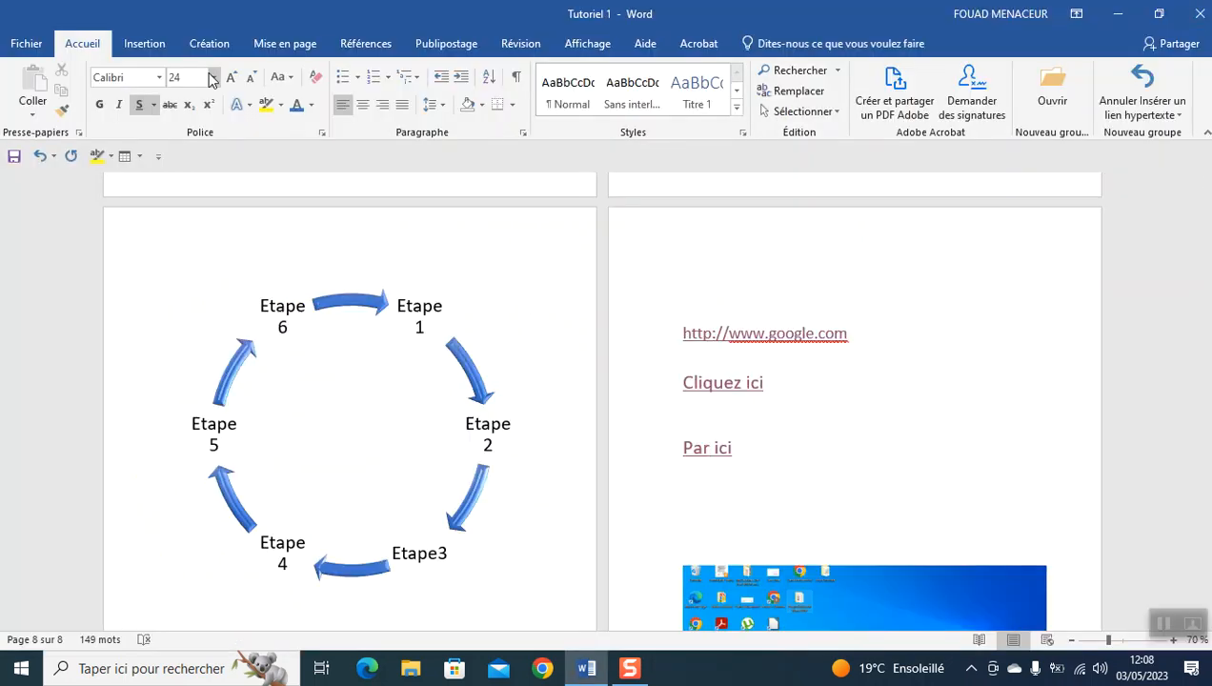
Insert a comment on the list item "Dimanche" reading "IL faut corriiger le mot"
{"action": "left_click", "coordinate": [144, 43]}
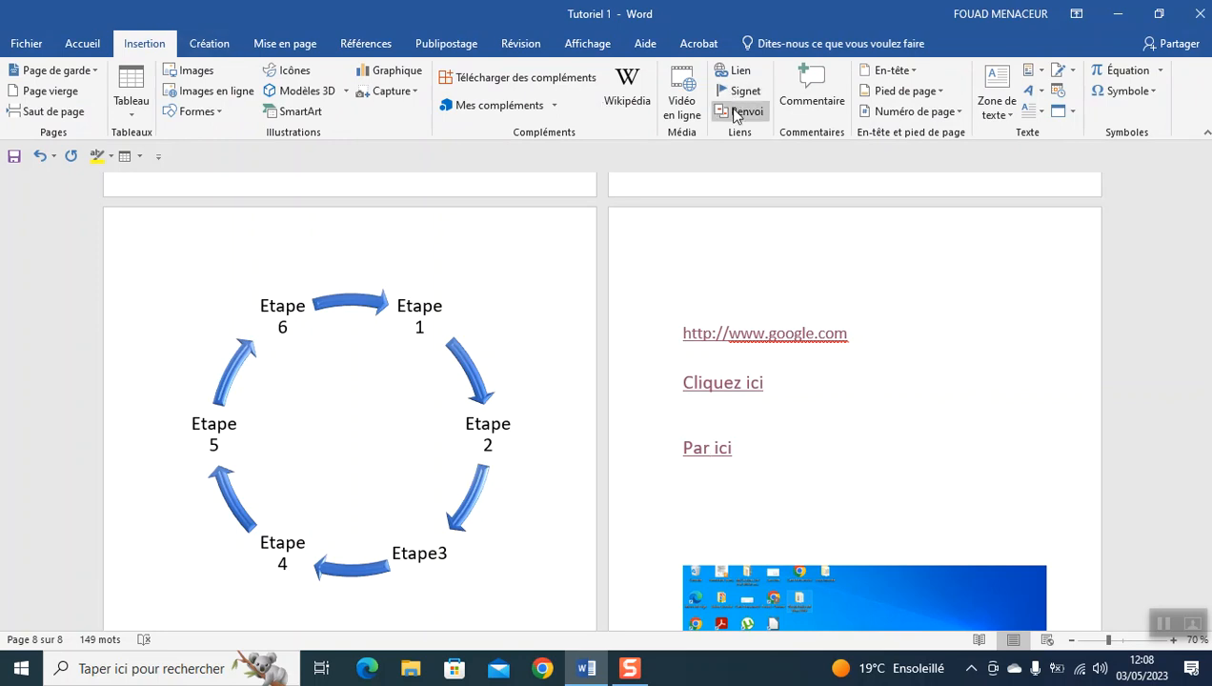
{"action": "left_click", "coordinate": [787, 384]}
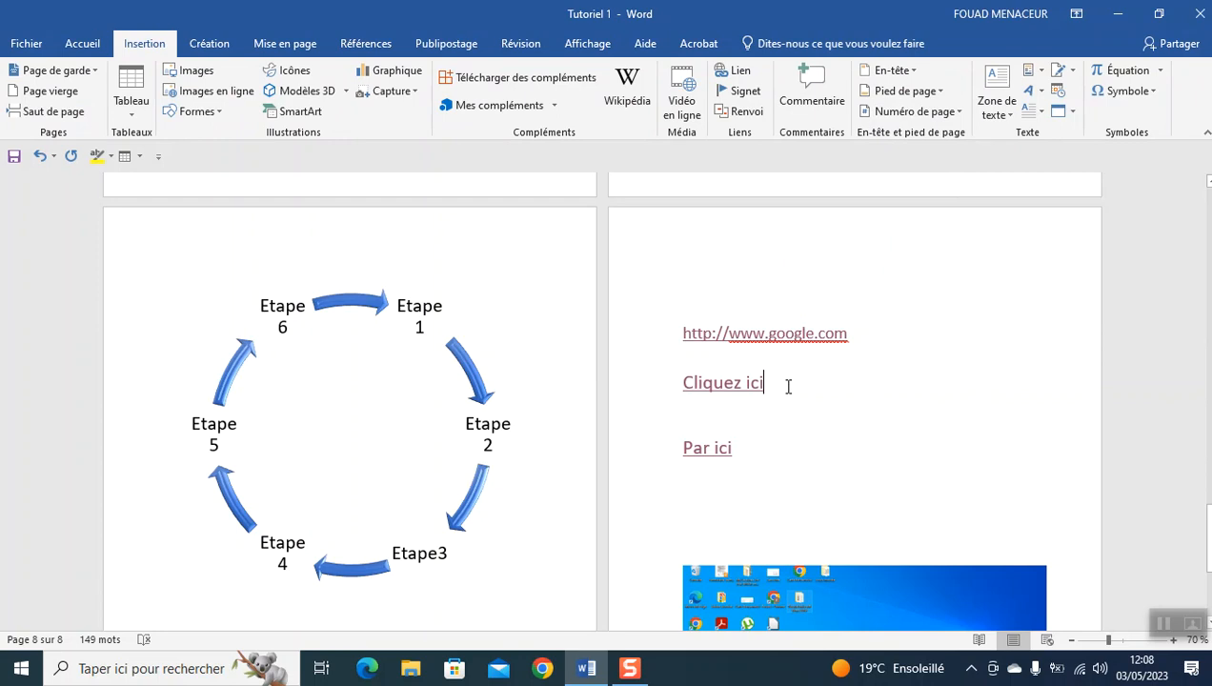
{"action": "scroll", "coordinate": [787, 385], "scroll_direction": "down", "scroll_amount": 3}
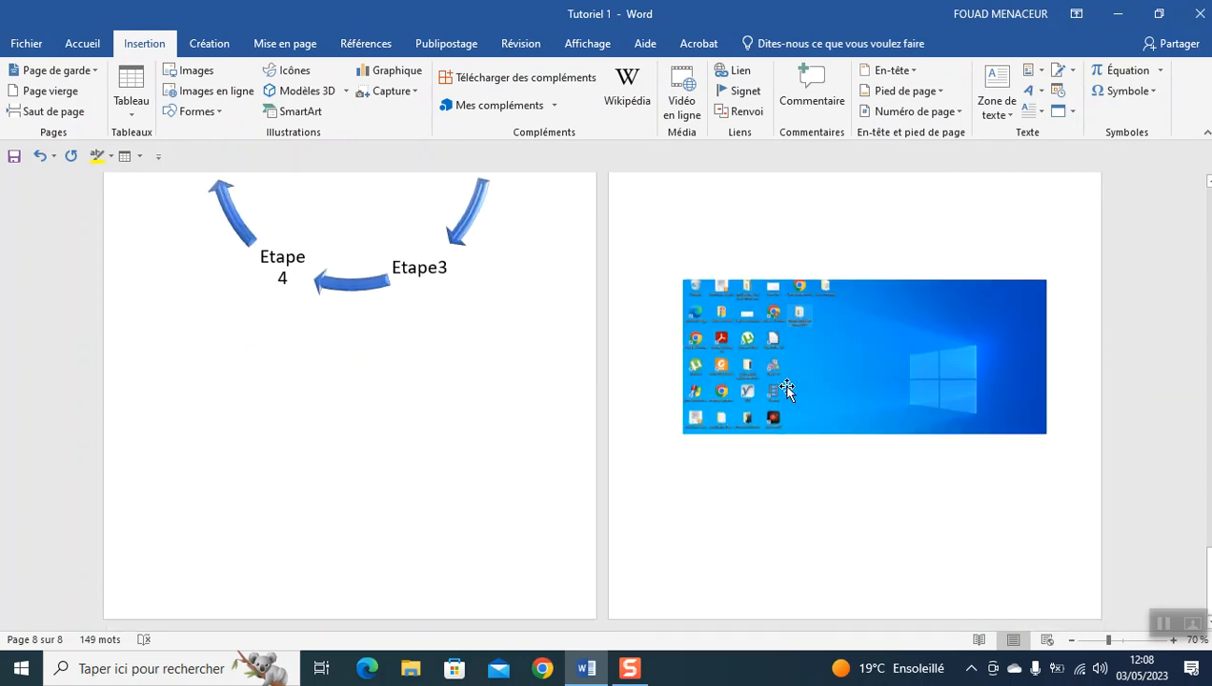
{"action": "scroll", "coordinate": [787, 390], "scroll_direction": "up", "scroll_amount": 4}
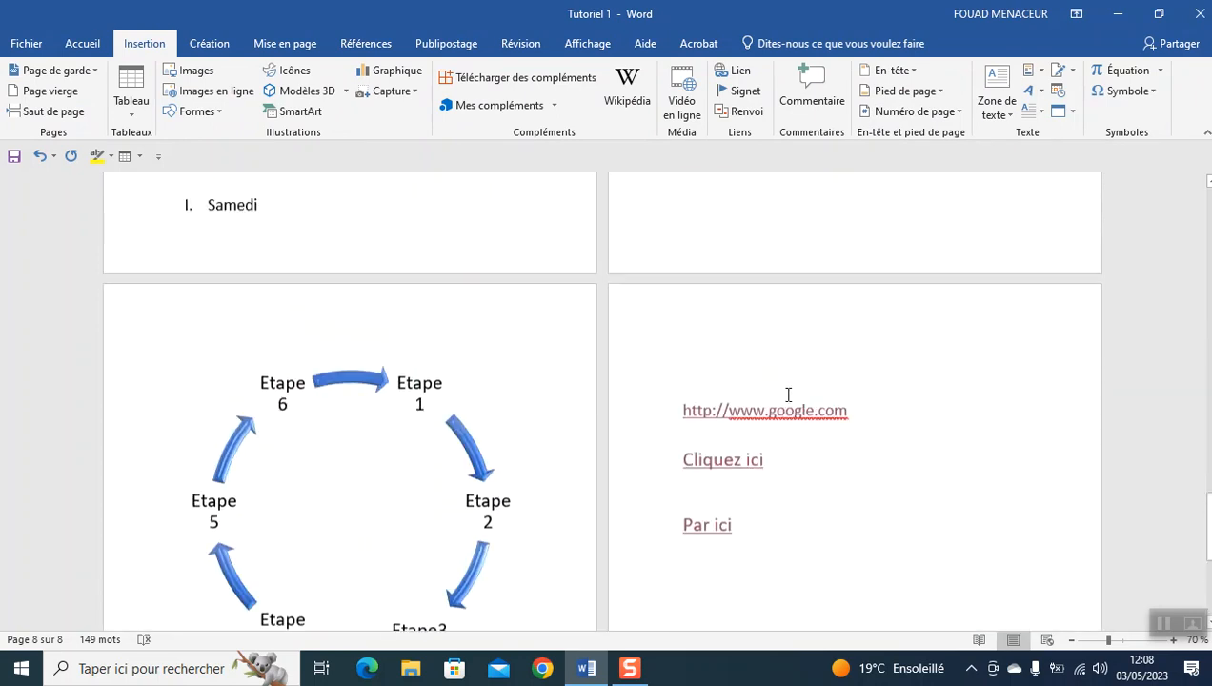
{"action": "scroll", "coordinate": [788, 394], "scroll_direction": "up", "scroll_amount": 5}
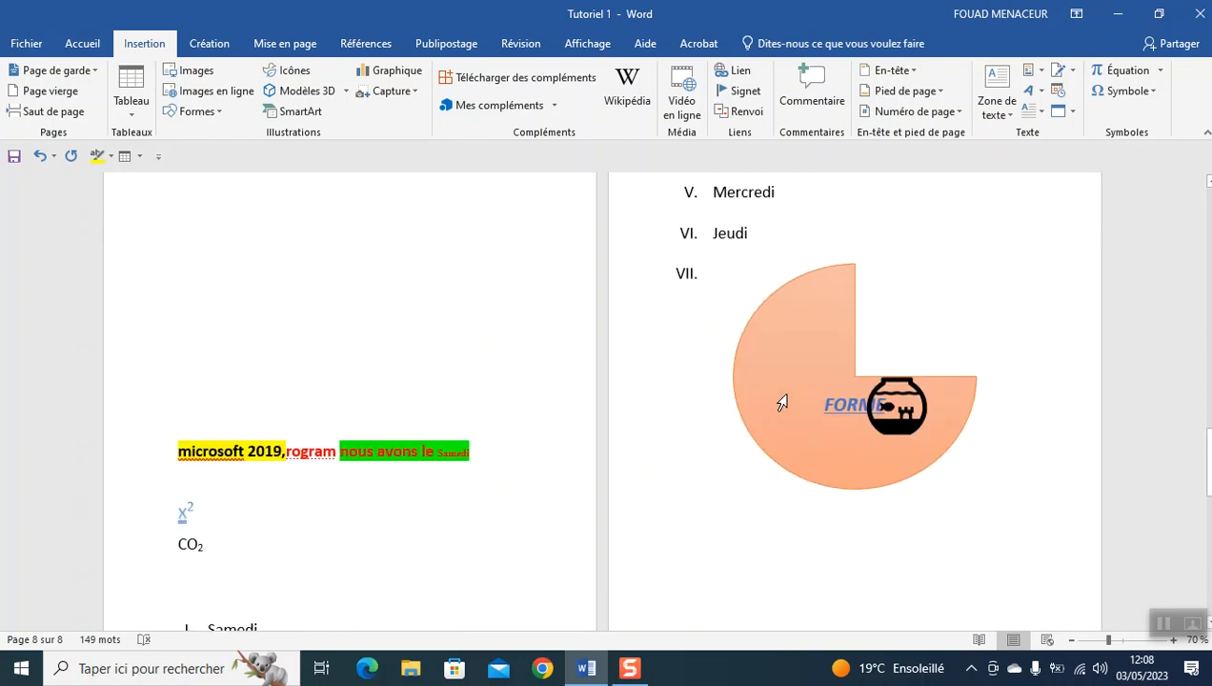
{"action": "scroll", "coordinate": [781, 403], "scroll_direction": "up", "scroll_amount": 1}
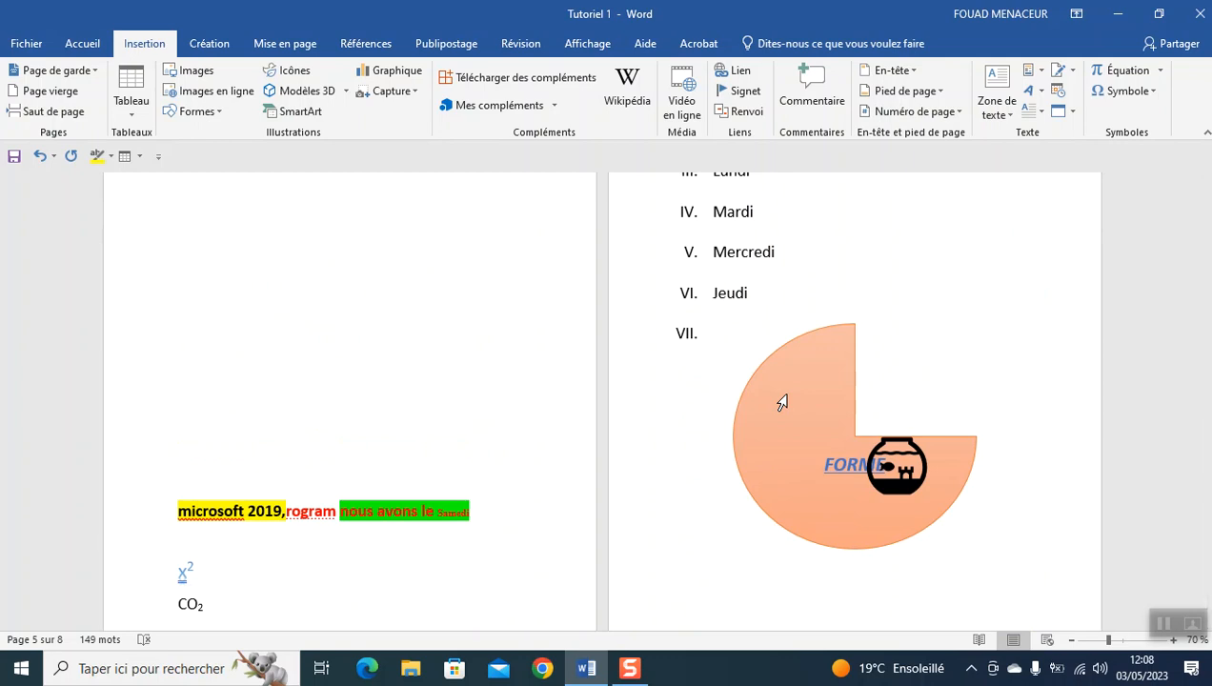
{"action": "scroll", "coordinate": [781, 403], "scroll_direction": "up", "scroll_amount": 2}
{"action": "left_click", "coordinate": [795, 252]}
{"action": "left_click_drag", "start_coordinate": [780, 249], "coordinate": [697, 251]}
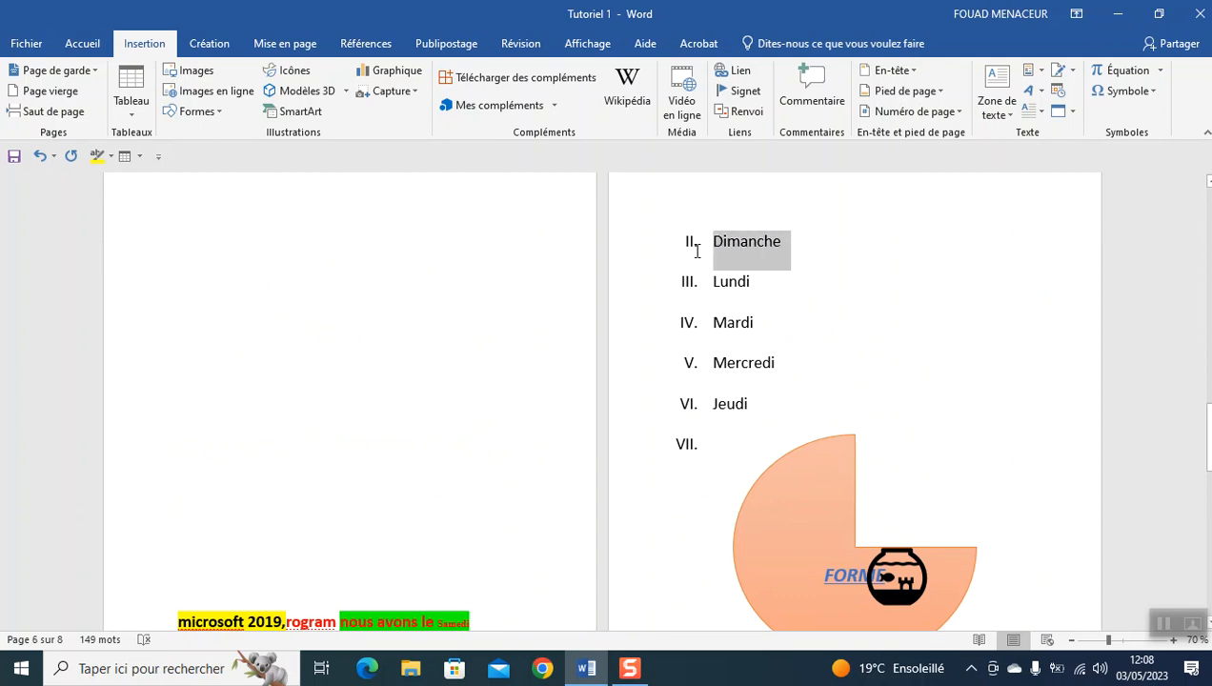
{"action": "left_click", "coordinate": [823, 78]}
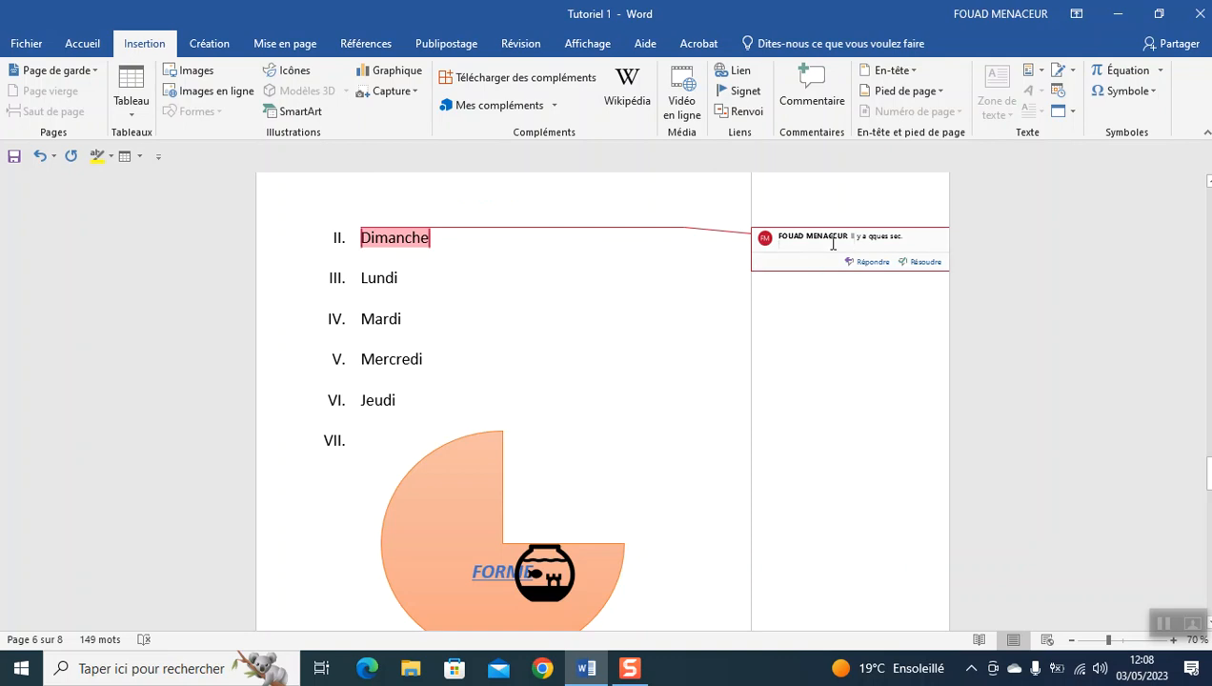
{"action": "type", "text": "Il f"}
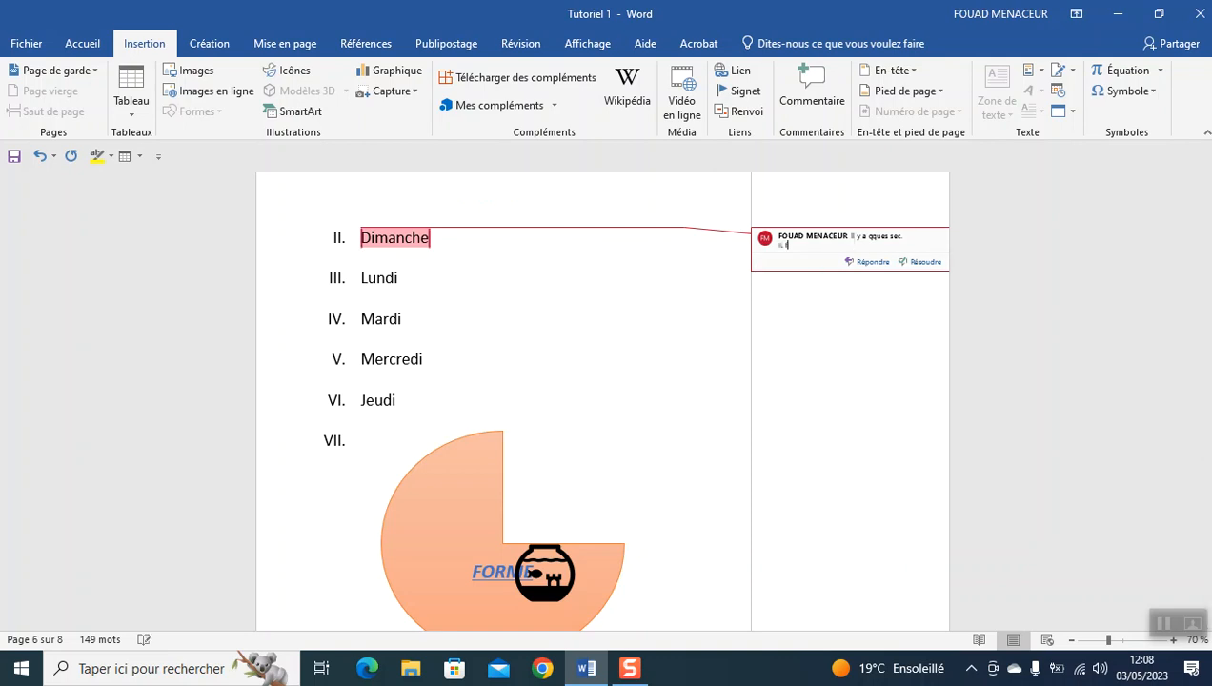
{"action": "type", "text": "aut comiger le mot"}
Enlarge the page view to 108% and correct the misspelled word in the "Dimanche" comment to "corriger"
{"action": "left_click", "coordinate": [1163, 624]}
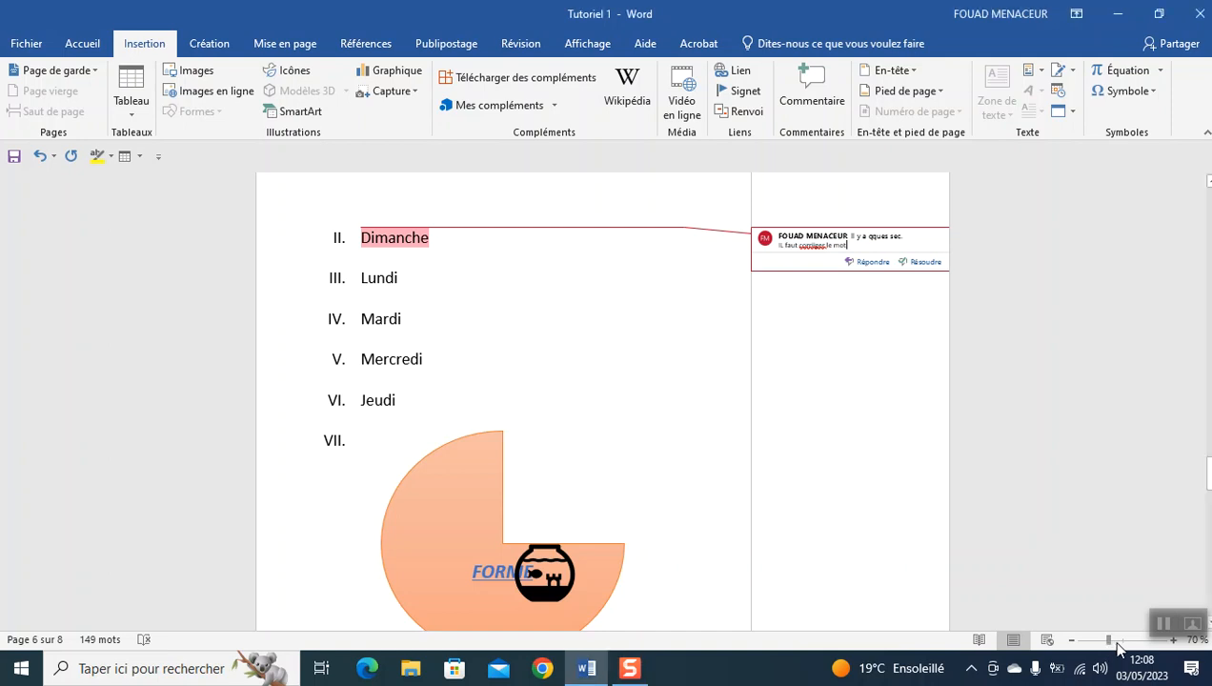
{"action": "left_click_drag", "start_coordinate": [1108, 641], "coordinate": [1123, 641]}
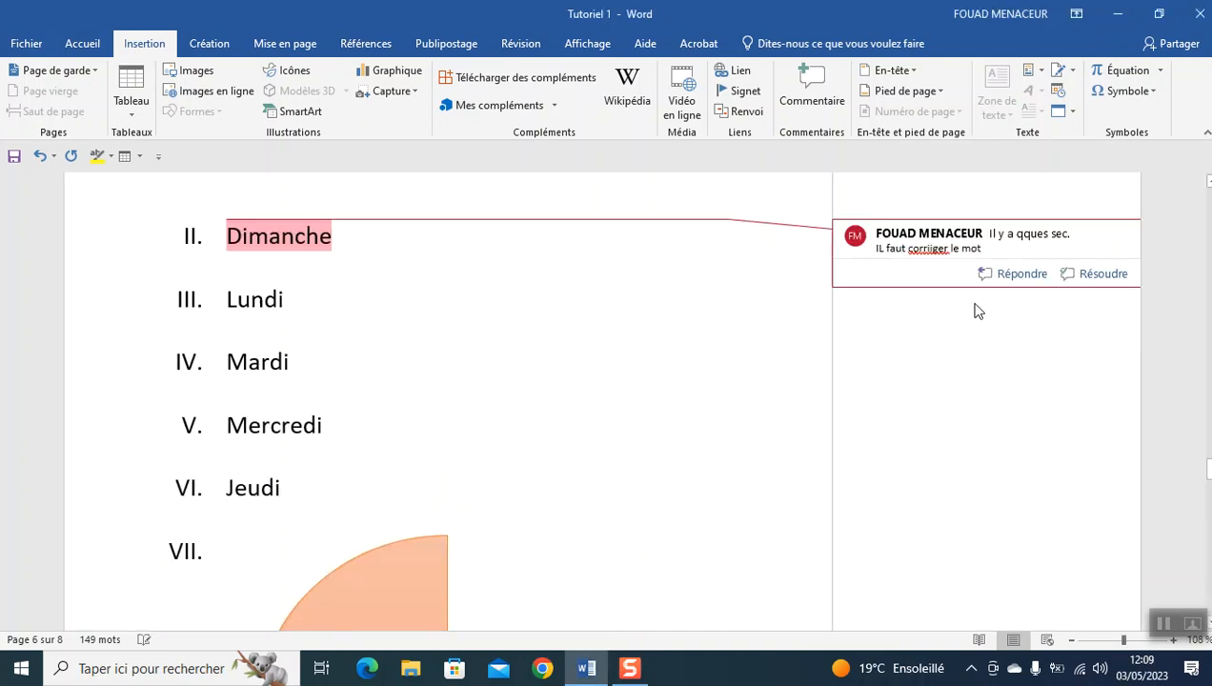
{"action": "left_click", "coordinate": [932, 248]}
{"action": "key", "text": "BackSpace"}
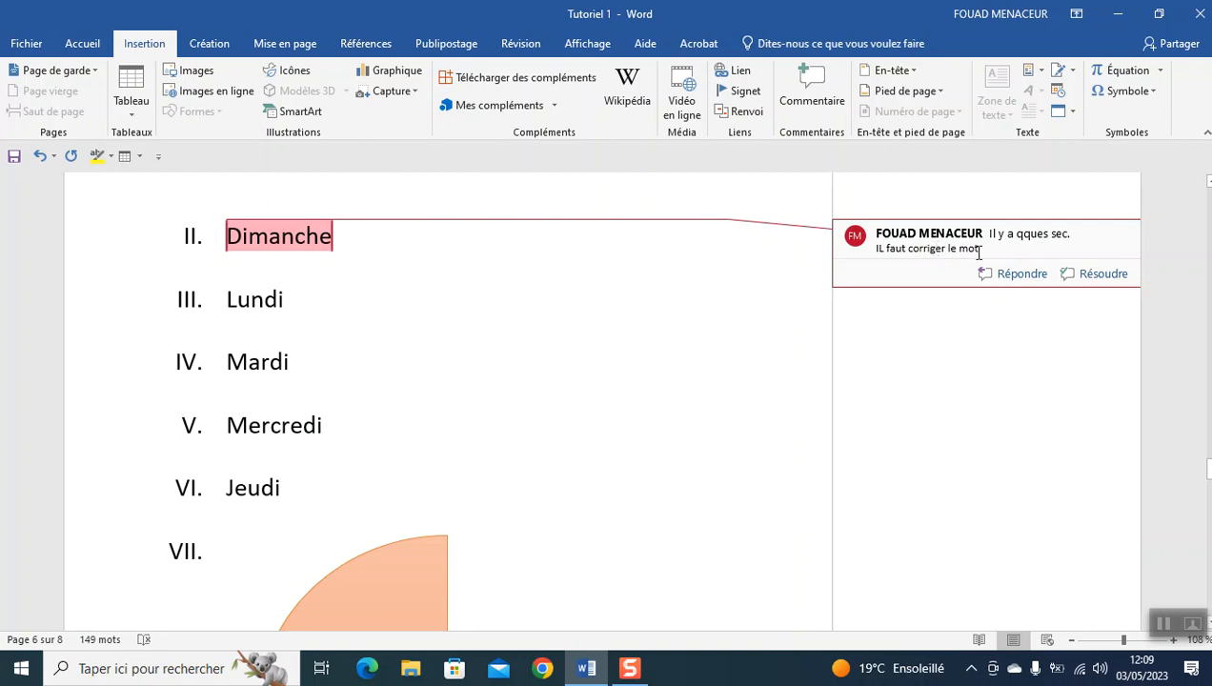
Insert a new comment on the list item "Mercredi"
{"action": "left_click", "coordinate": [324, 429]}
{"action": "left_click_drag", "start_coordinate": [325, 428], "coordinate": [229, 429]}
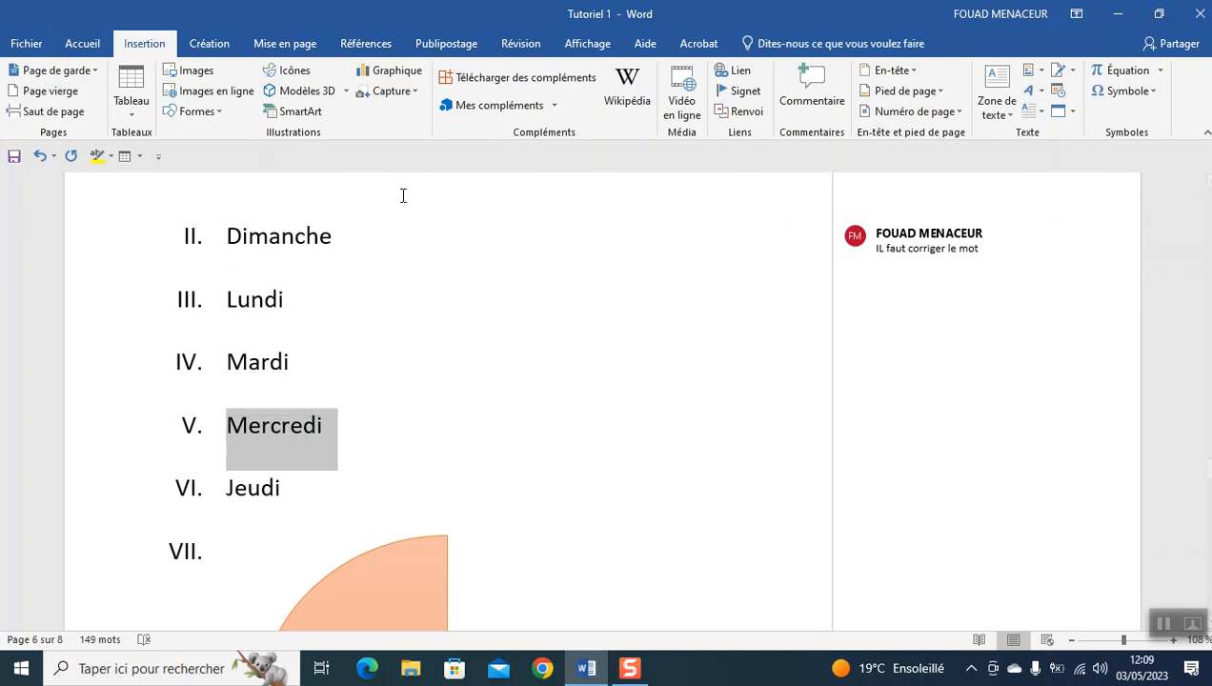
{"action": "left_click", "coordinate": [812, 95]}
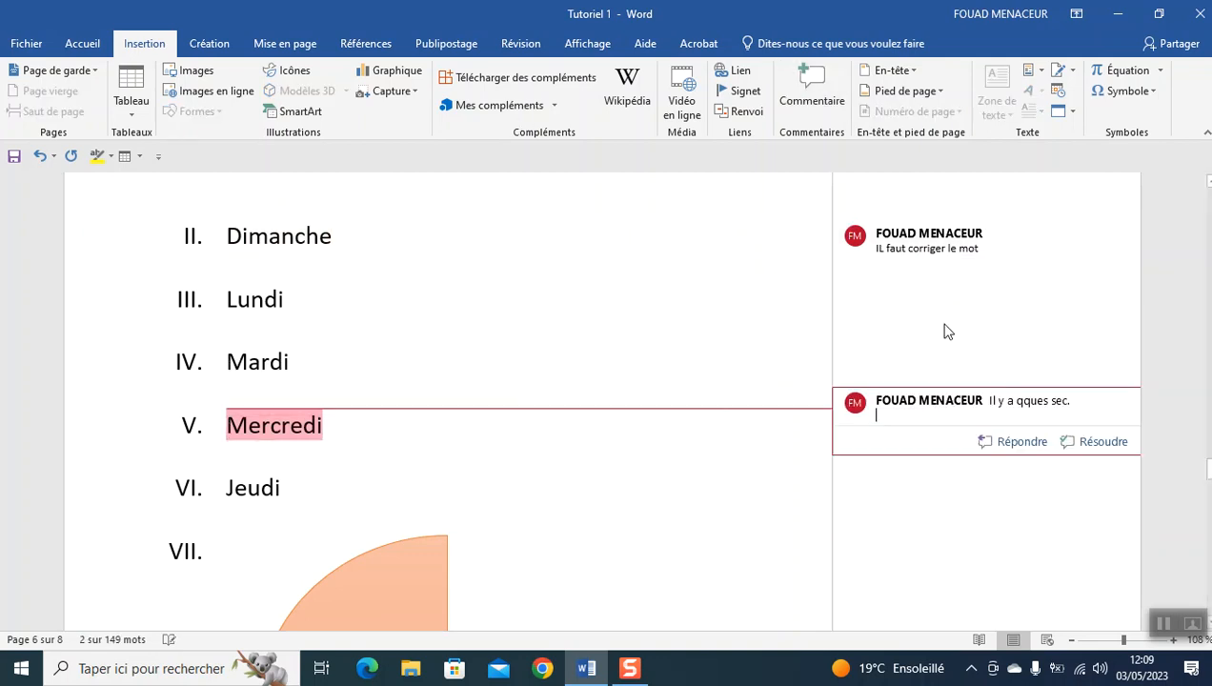
{"action": "type", "text": "Lai"}
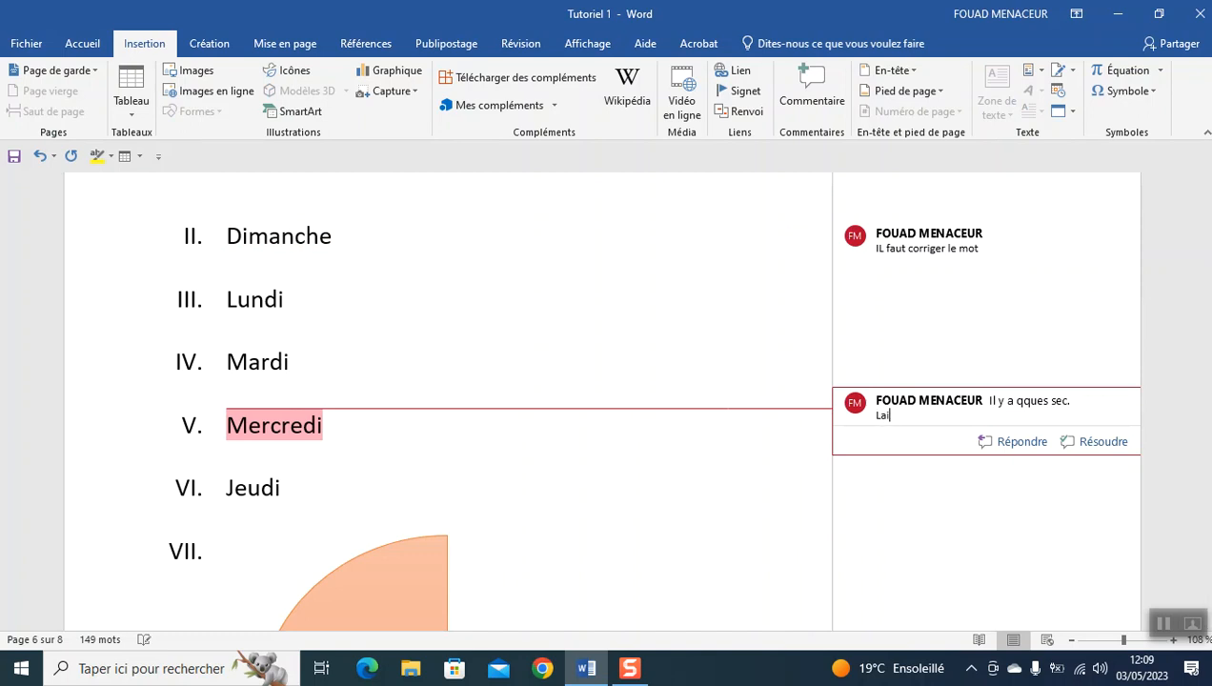
{"action": "type", "text": "s"}
{"action": "type", "text": "ser"}
{"action": "key", "text": "BackSpace"}
{"action": "key", "text": "BackSpace"}
{"action": "key", "text": "BackSpace"}
{"action": "key", "text": "BackSpace"}
{"action": "key", "text": "BackSpace"}
{"action": "key", "text": "BackSpace"}
{"action": "key", "text": "BackSpace"}
{"action": "key", "text": "BackSpace"}
Write "Très bien" in the "Mercredi" comment and return to the document text
{"action": "type", "text": "Très bien"}
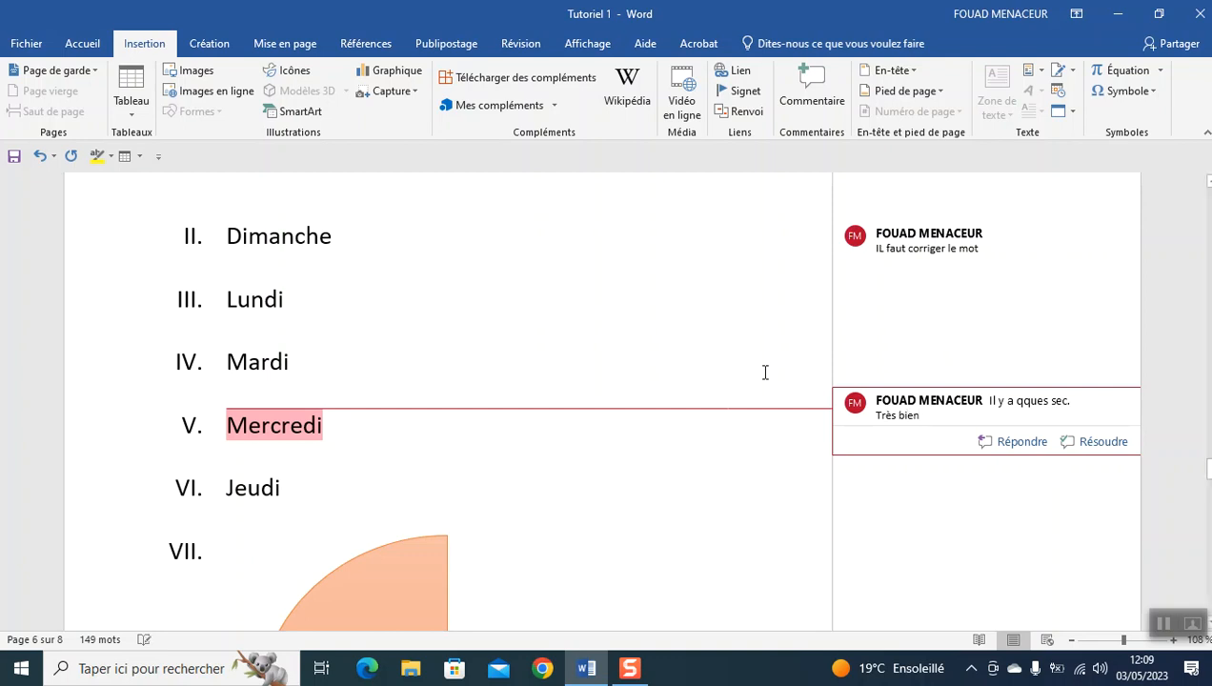
{"action": "scroll", "coordinate": [606, 400], "scroll_direction": "up", "scroll_amount": 3}
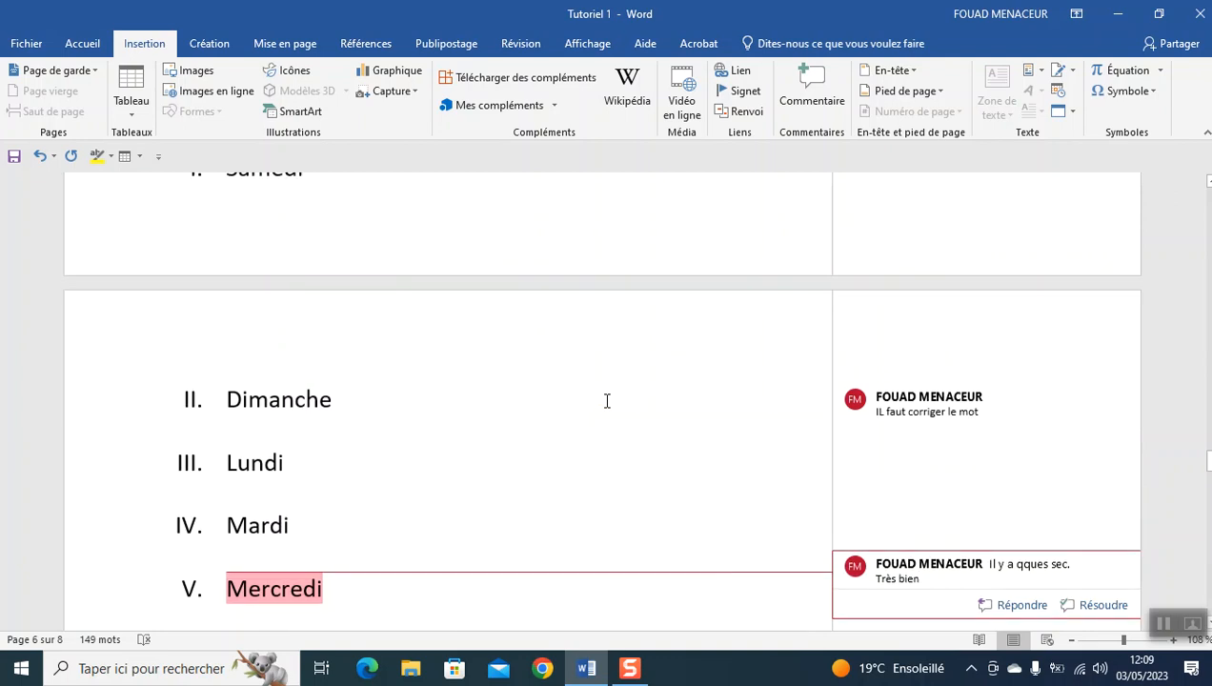
{"action": "left_click", "coordinate": [606, 400]}
{"action": "left_click", "coordinate": [524, 213]}
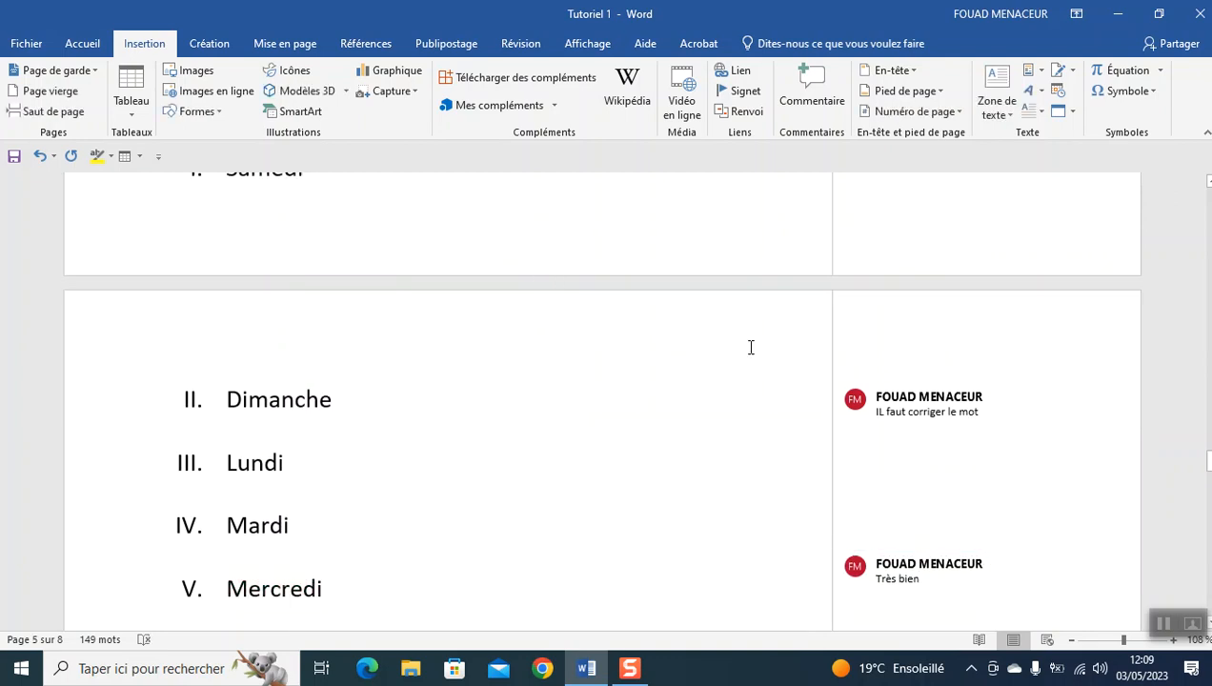
Check the comment attached to "Dimanche" and look over the tables at the start of the document
{"action": "left_click", "coordinate": [941, 414]}
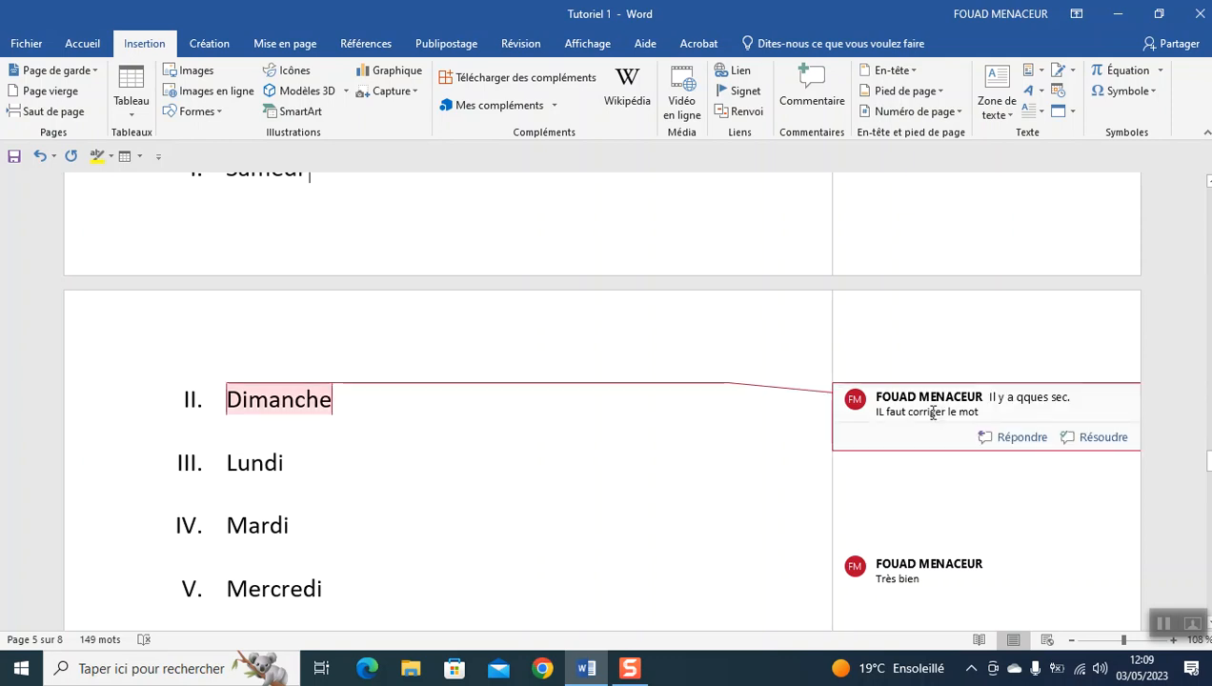
{"action": "left_click", "coordinate": [722, 397]}
{"action": "scroll", "coordinate": [722, 397], "scroll_direction": "down", "scroll_amount": 10}
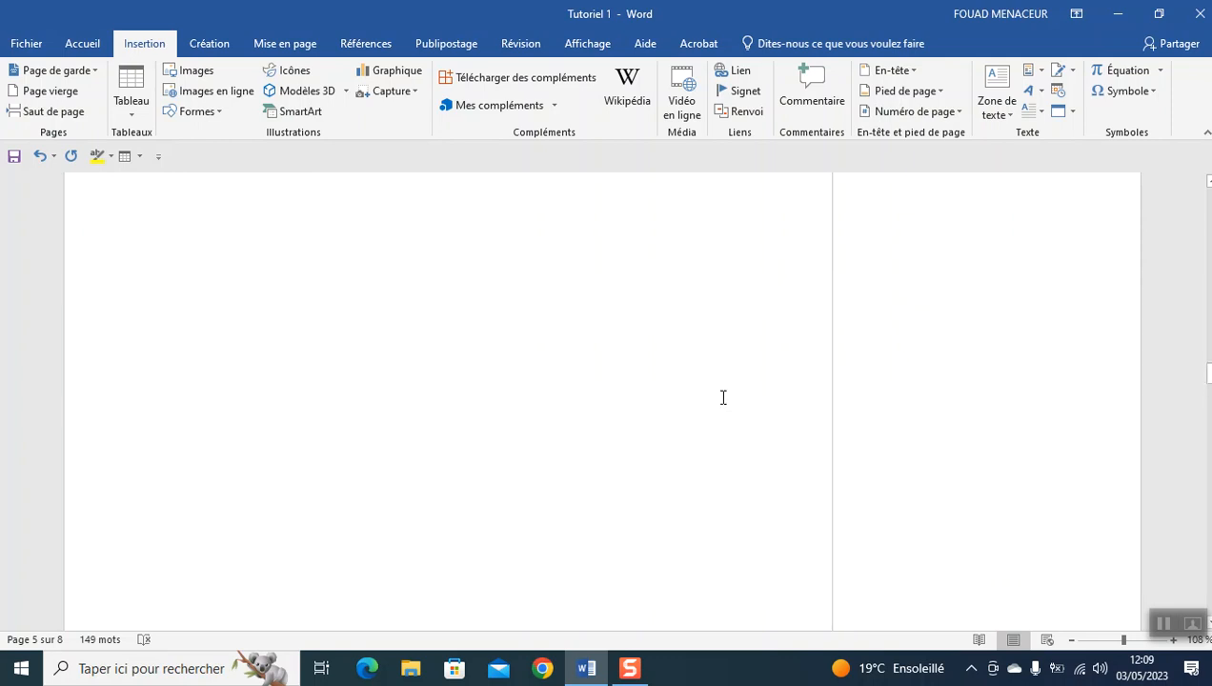
{"action": "scroll", "coordinate": [722, 397], "scroll_direction": "up", "scroll_amount": 5}
{"action": "scroll", "coordinate": [721, 407], "scroll_direction": "up", "scroll_amount": 2}
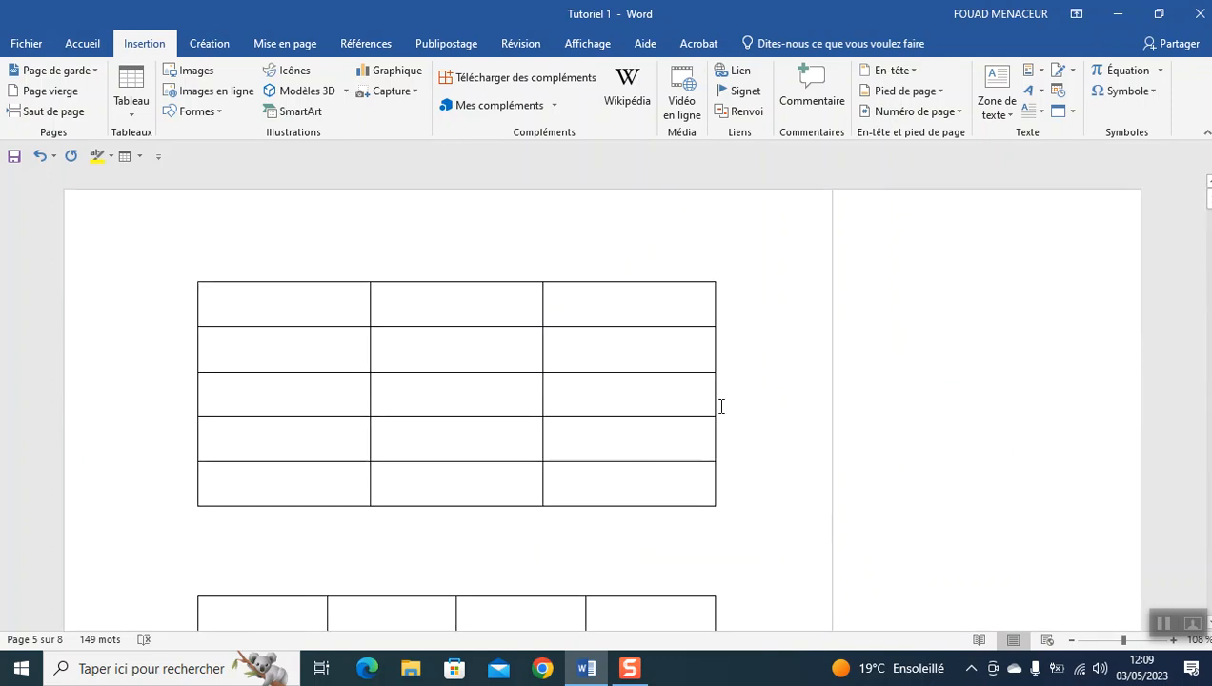
{"action": "left_click", "coordinate": [763, 400]}
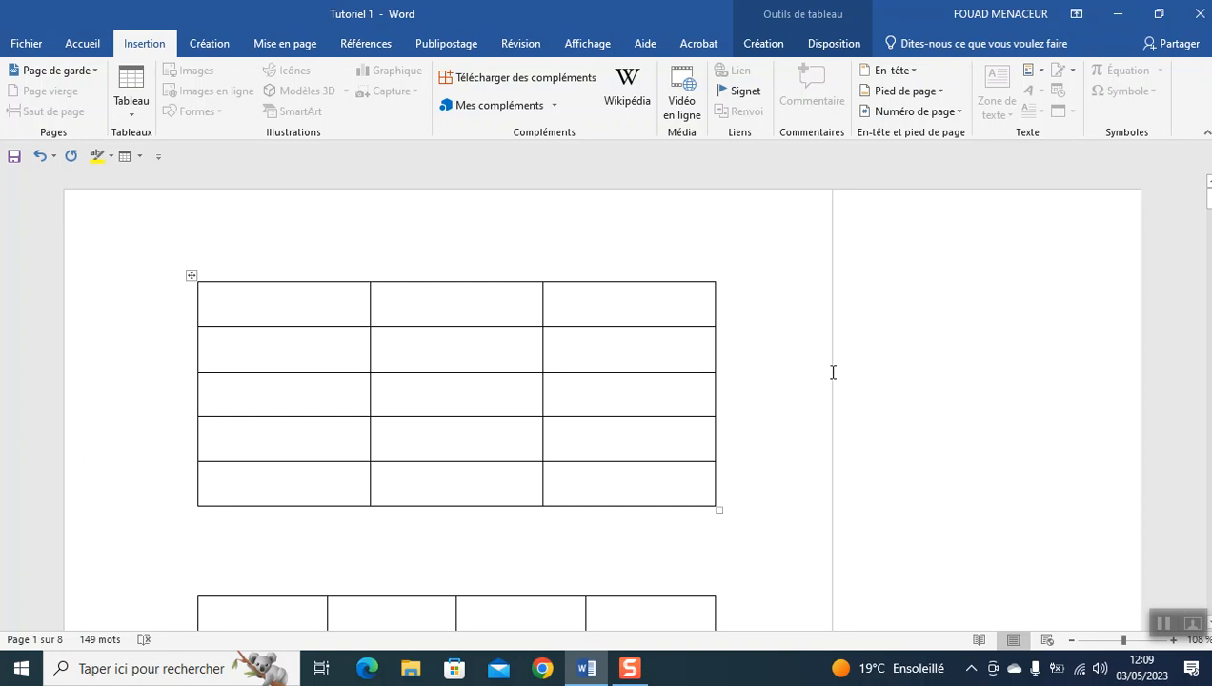
{"action": "scroll", "coordinate": [833, 372], "scroll_direction": "down", "scroll_amount": 8}
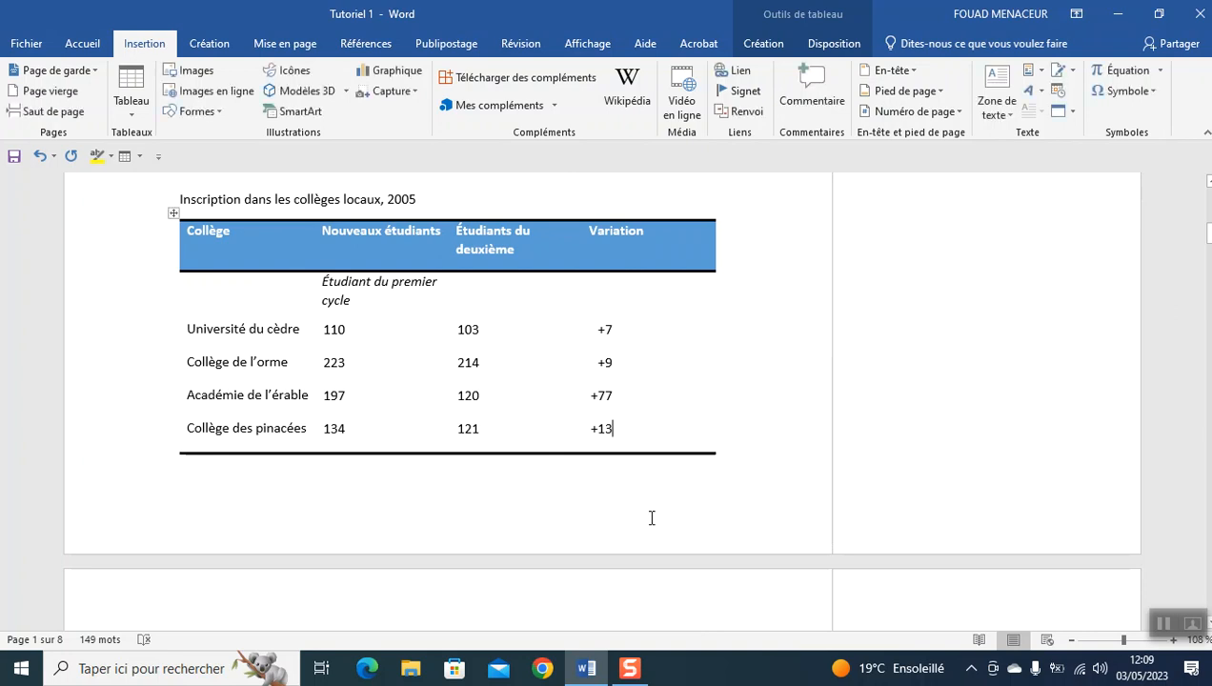
Place the cursor beside the oval picture on page 2 and jump to the next comment in the document
{"action": "scroll", "coordinate": [652, 517], "scroll_direction": "down", "scroll_amount": 5}
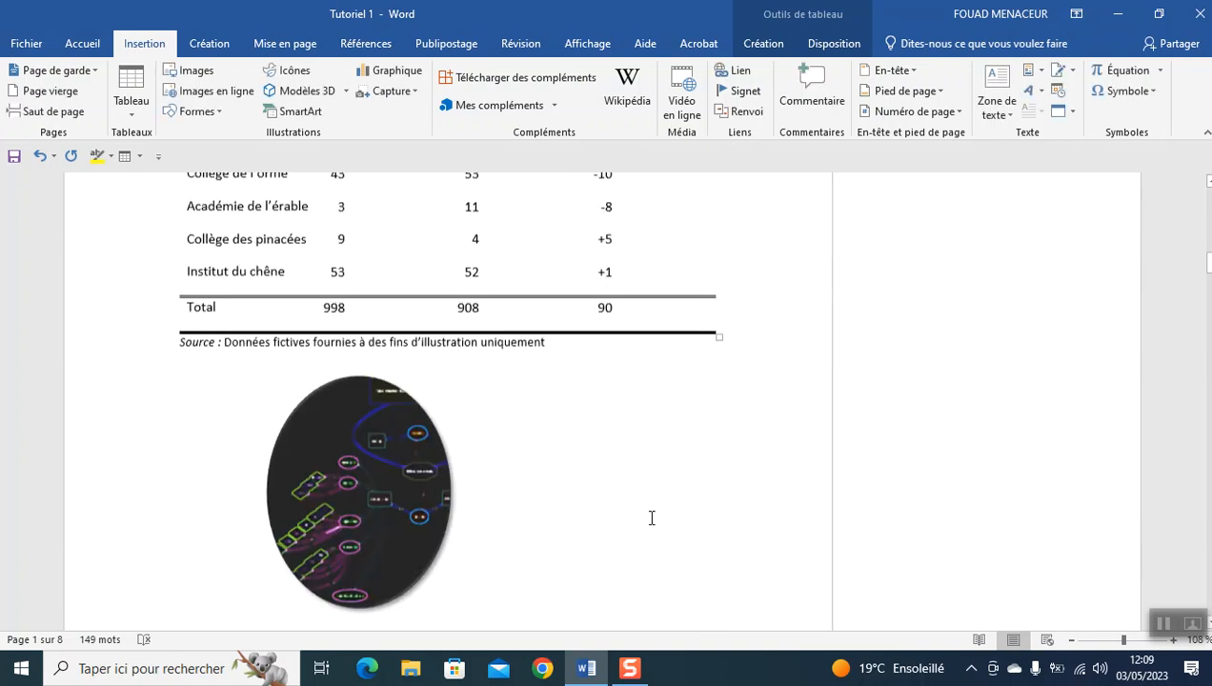
{"action": "left_click", "coordinate": [652, 517]}
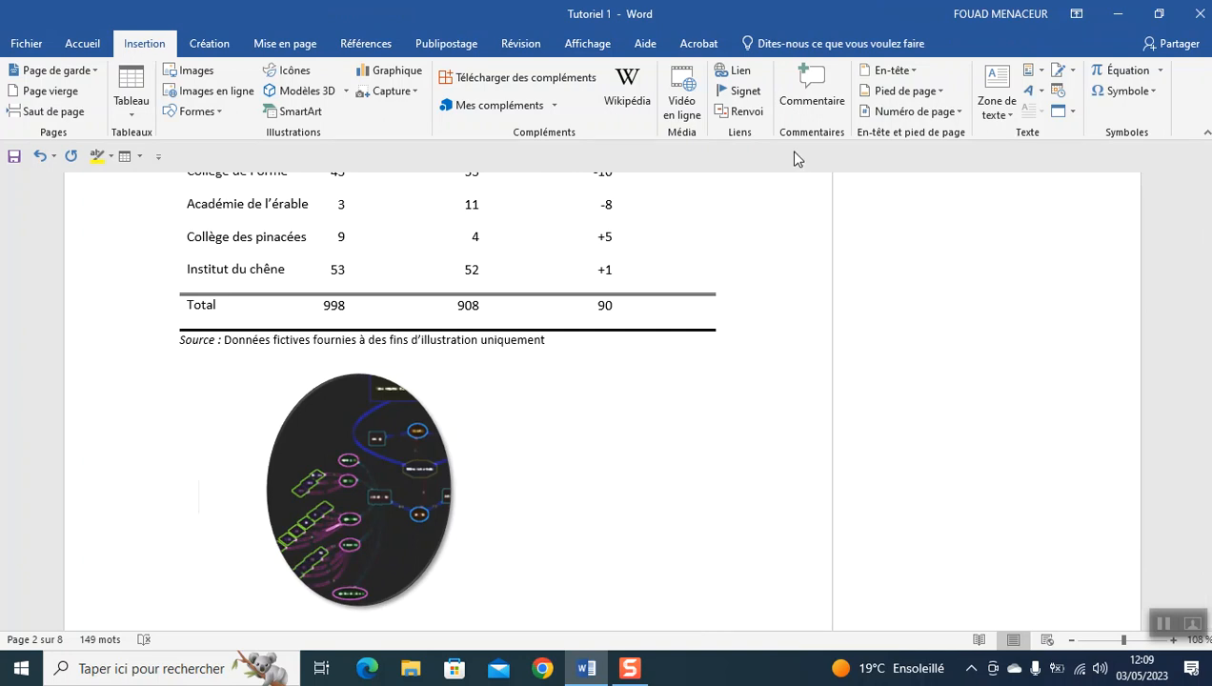
{"action": "key", "text": "alt+p"}
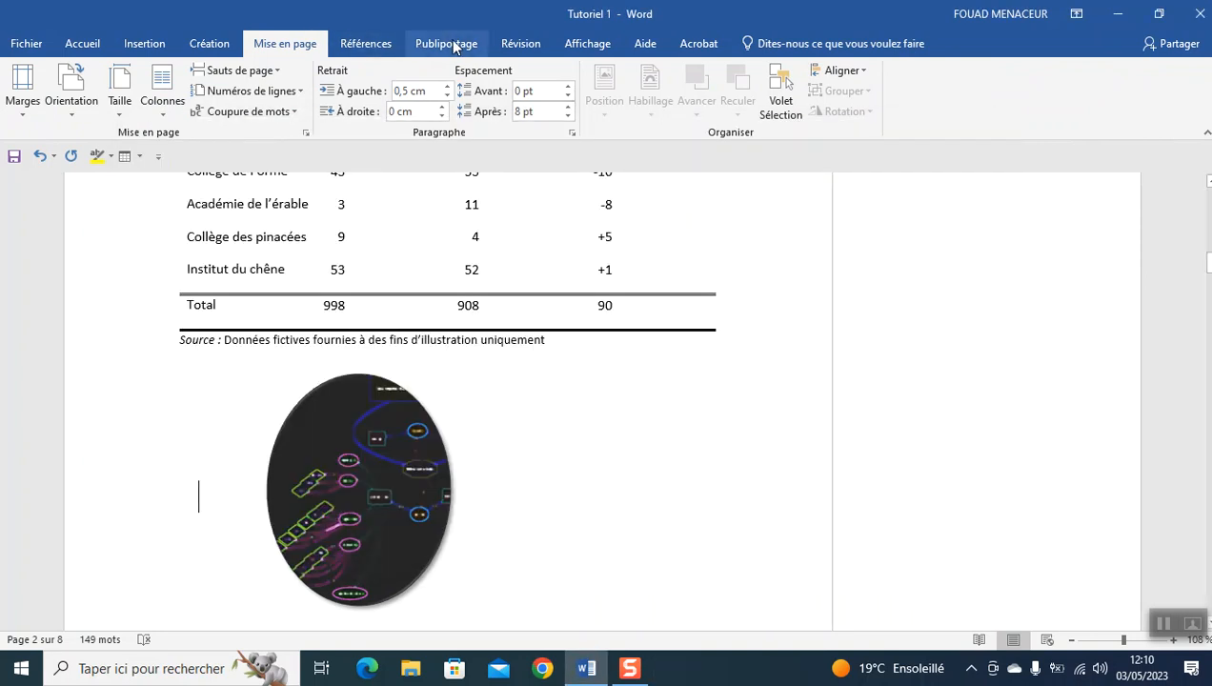
{"action": "left_click", "coordinate": [511, 45]}
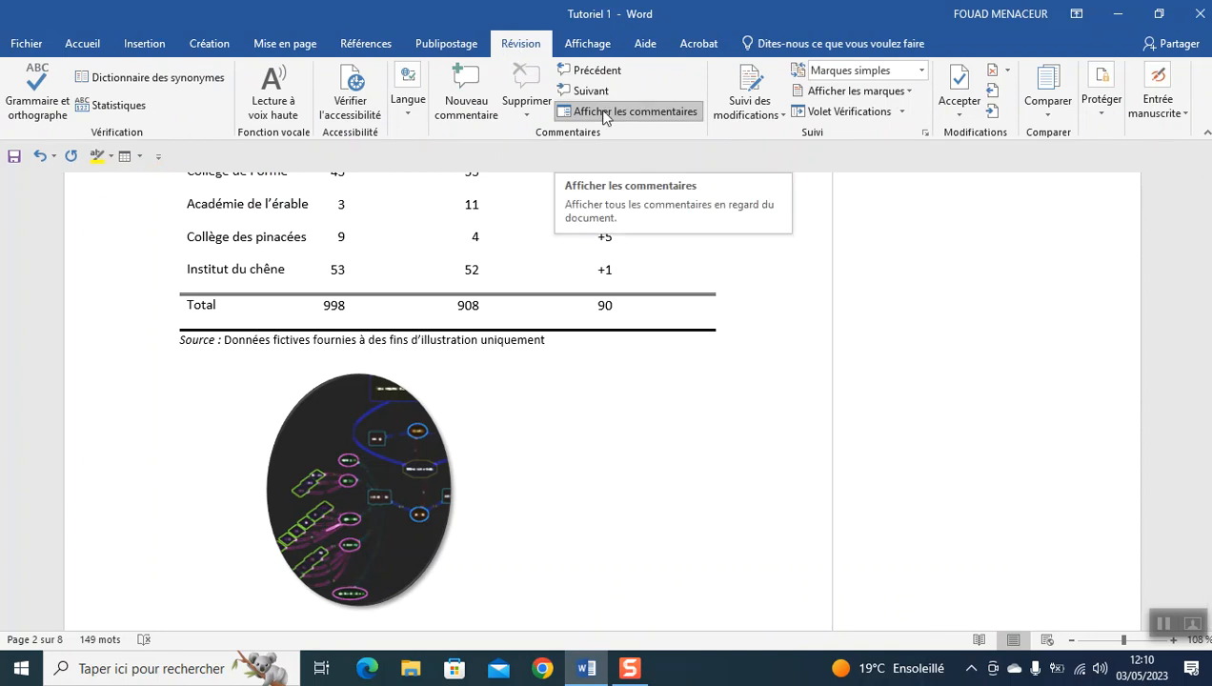
{"action": "left_click", "coordinate": [586, 91]}
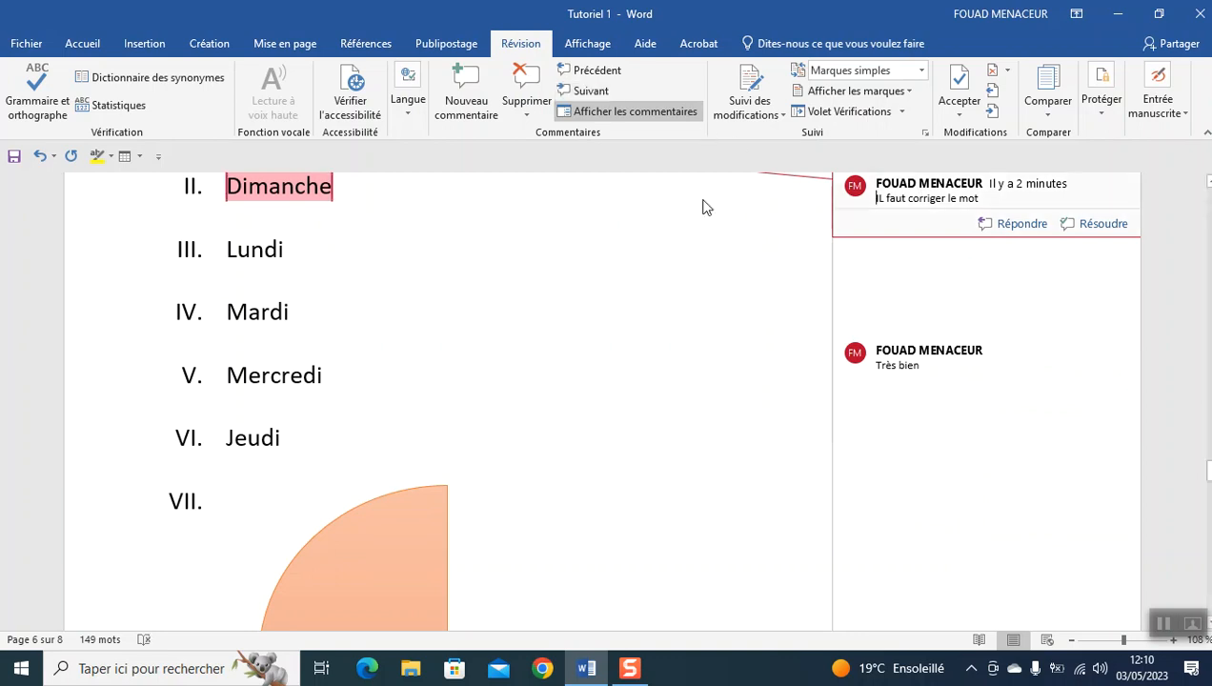
Select the comment attached to the list item "Dimanche" and delete only that comment
{"action": "left_click", "coordinate": [306, 195]}
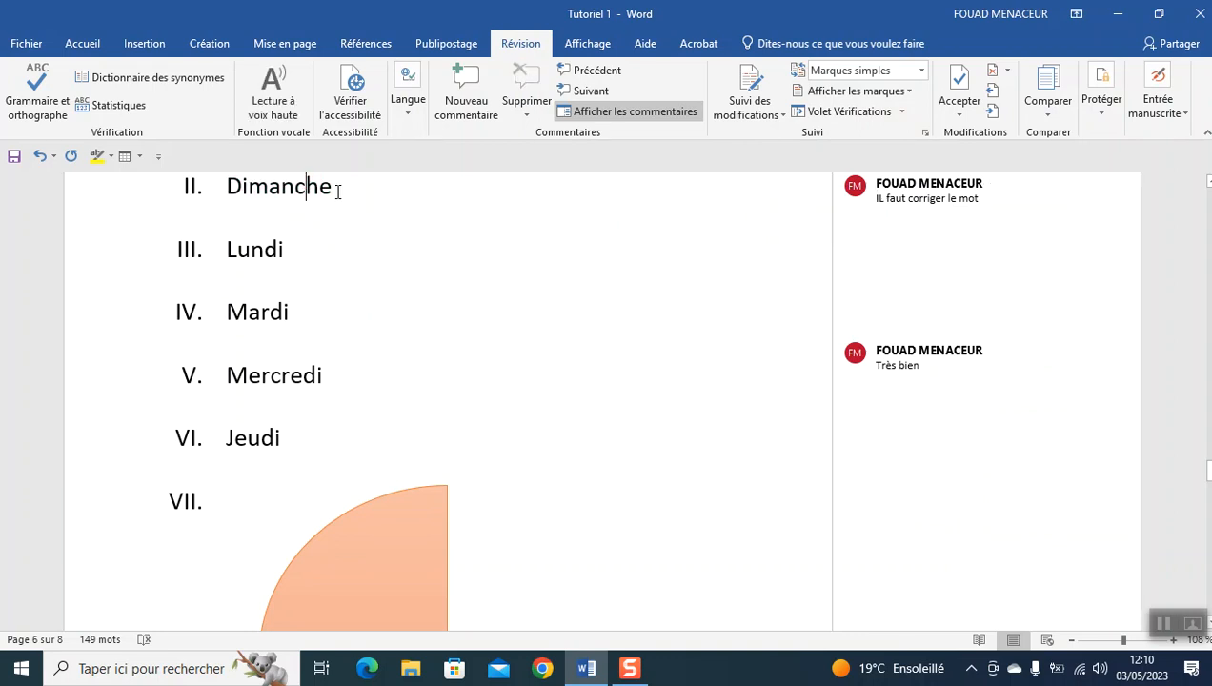
{"action": "left_click", "coordinate": [337, 192]}
{"action": "left_click", "coordinate": [941, 212]}
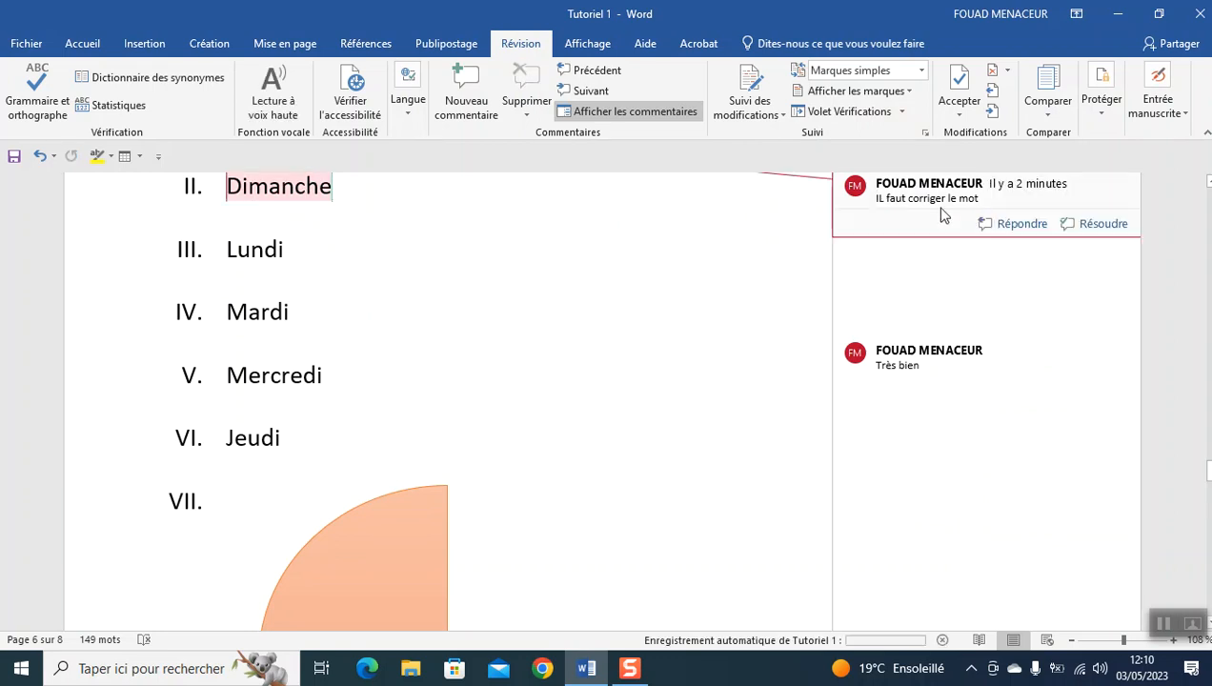
{"action": "key", "text": "ctrl+a"}
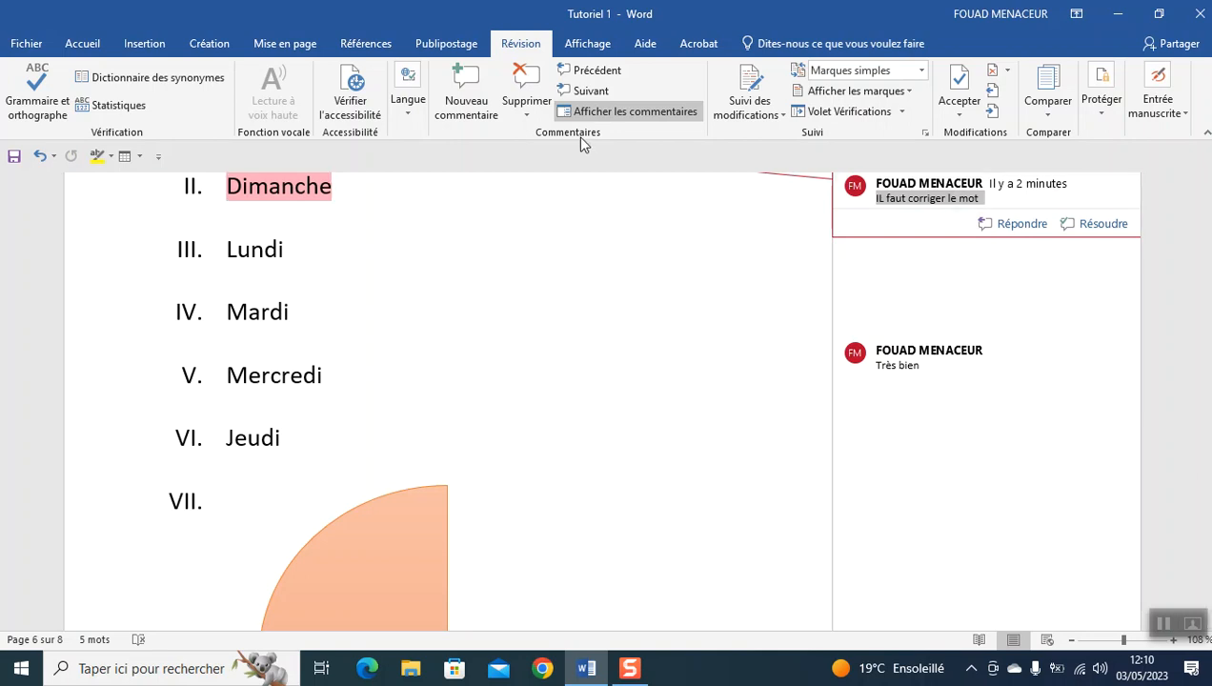
{"action": "left_click", "coordinate": [534, 115]}
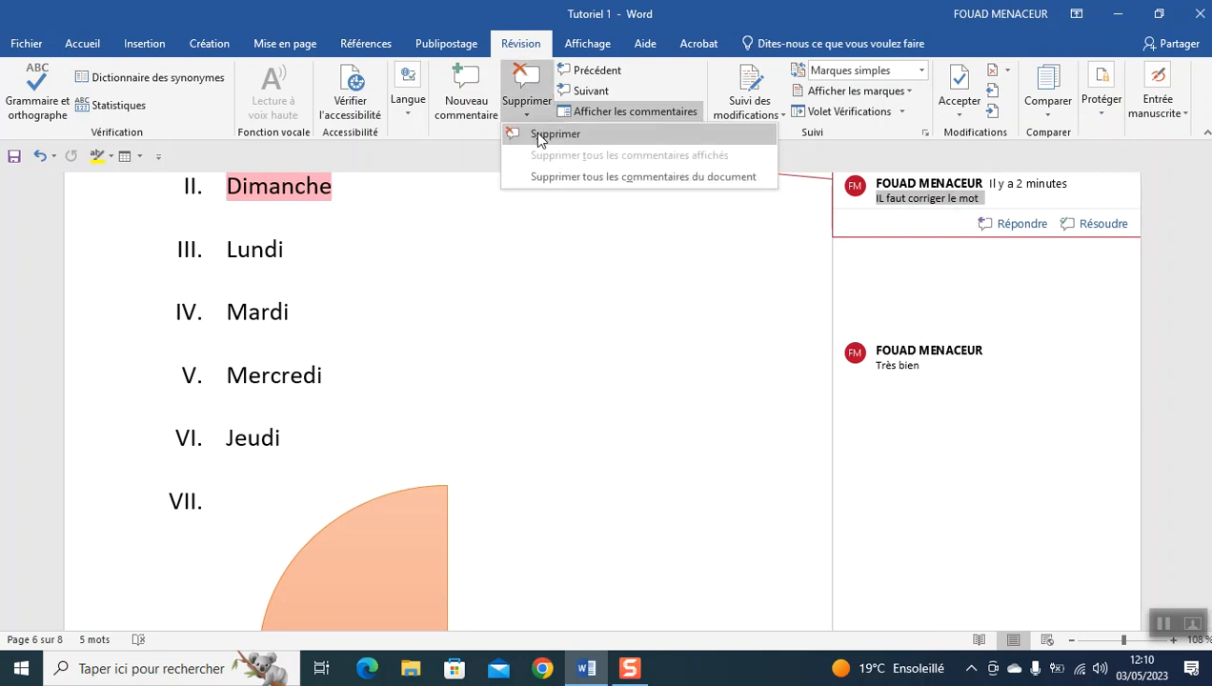
{"action": "left_click", "coordinate": [538, 135]}
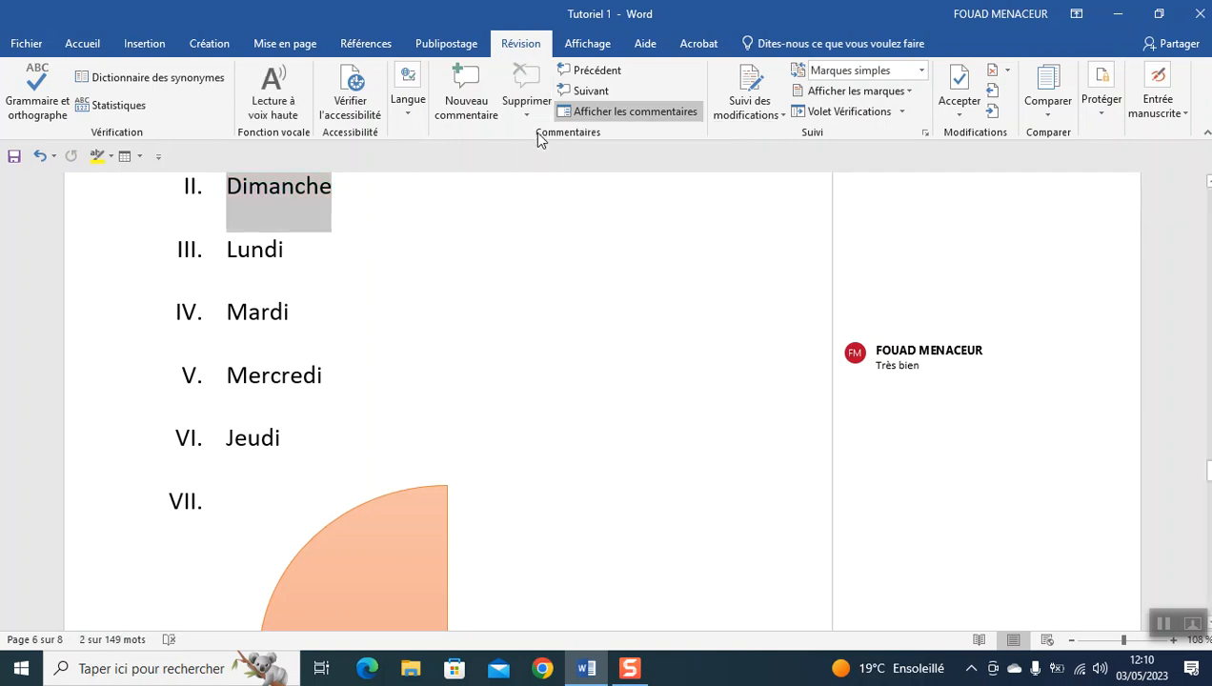
Go to the next comment, attached to the list item "Mercredi", and delete it
{"action": "left_click", "coordinate": [587, 92]}
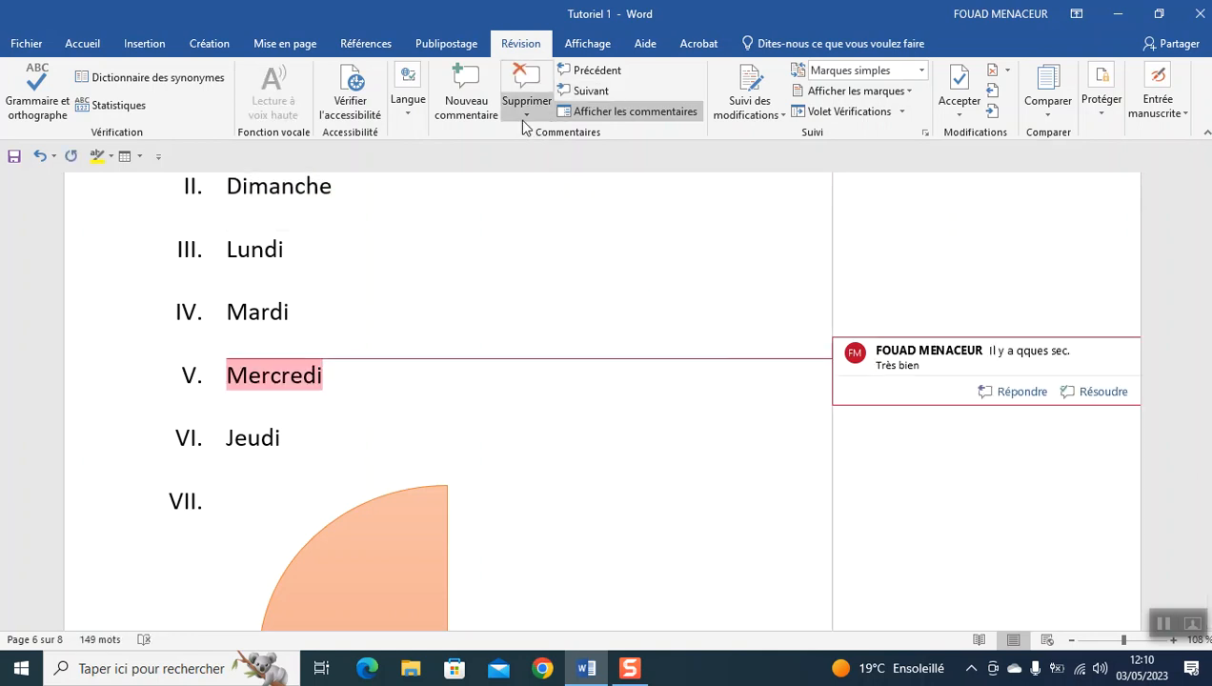
{"action": "left_click", "coordinate": [523, 119]}
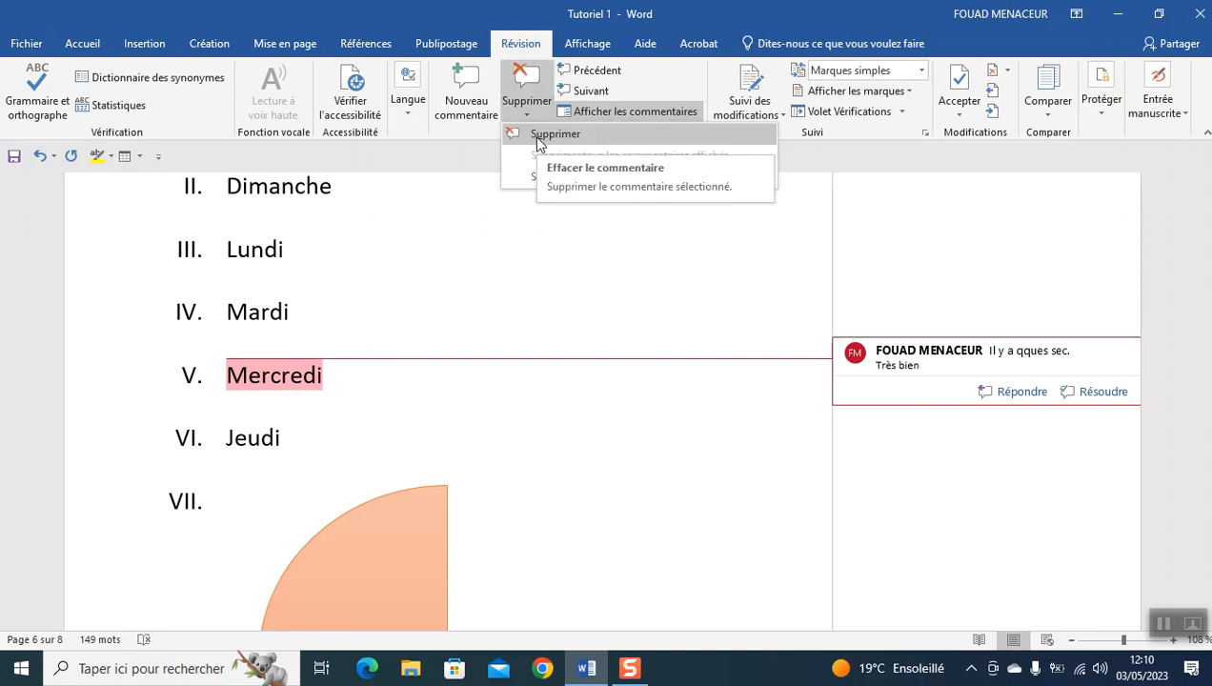
{"action": "left_click", "coordinate": [538, 135]}
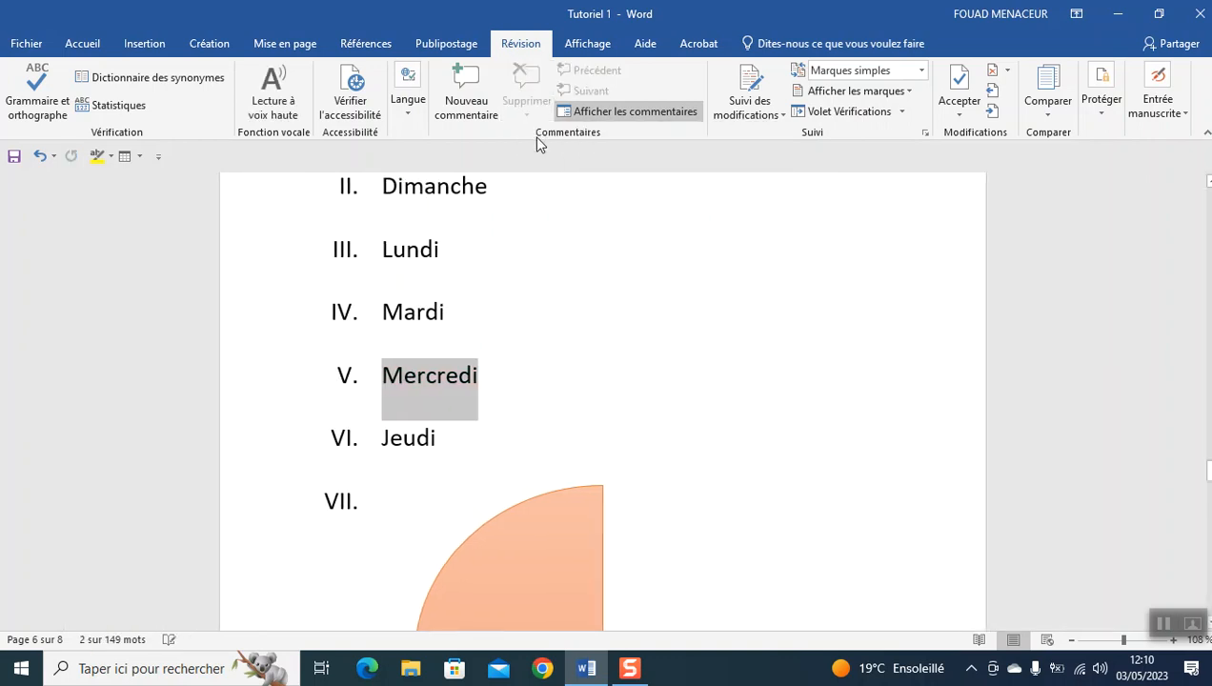
{"action": "left_click", "coordinate": [146, 44]}
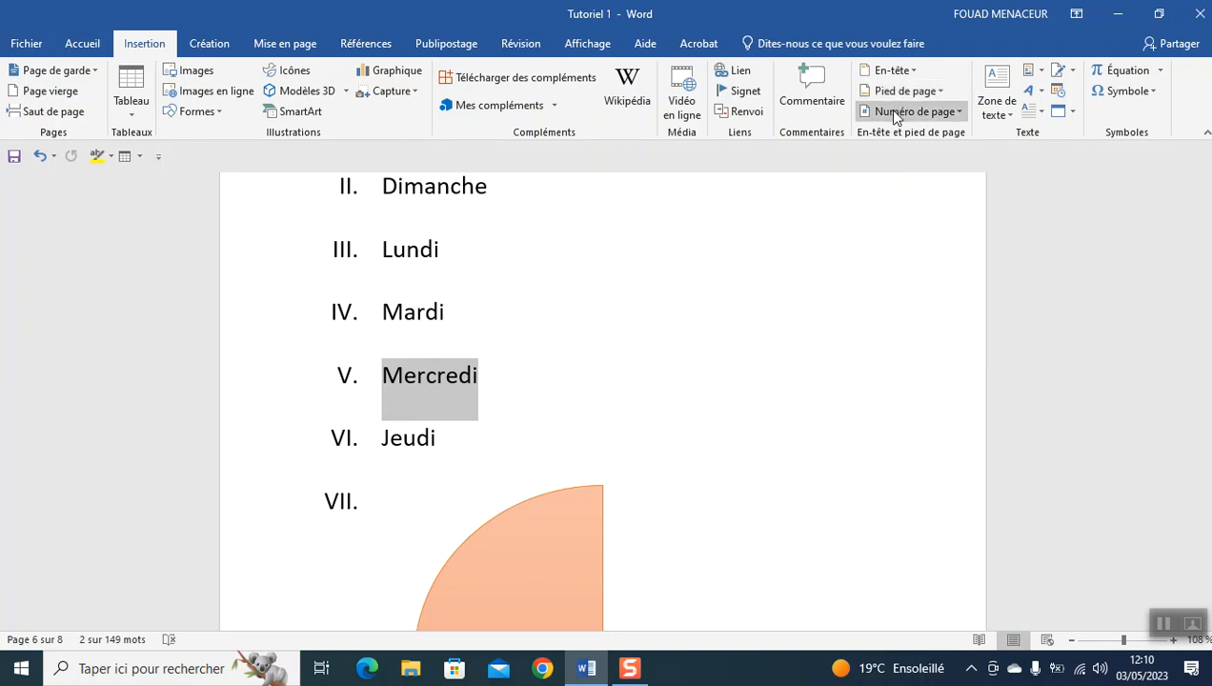
{"action": "left_click", "coordinate": [497, 430]}
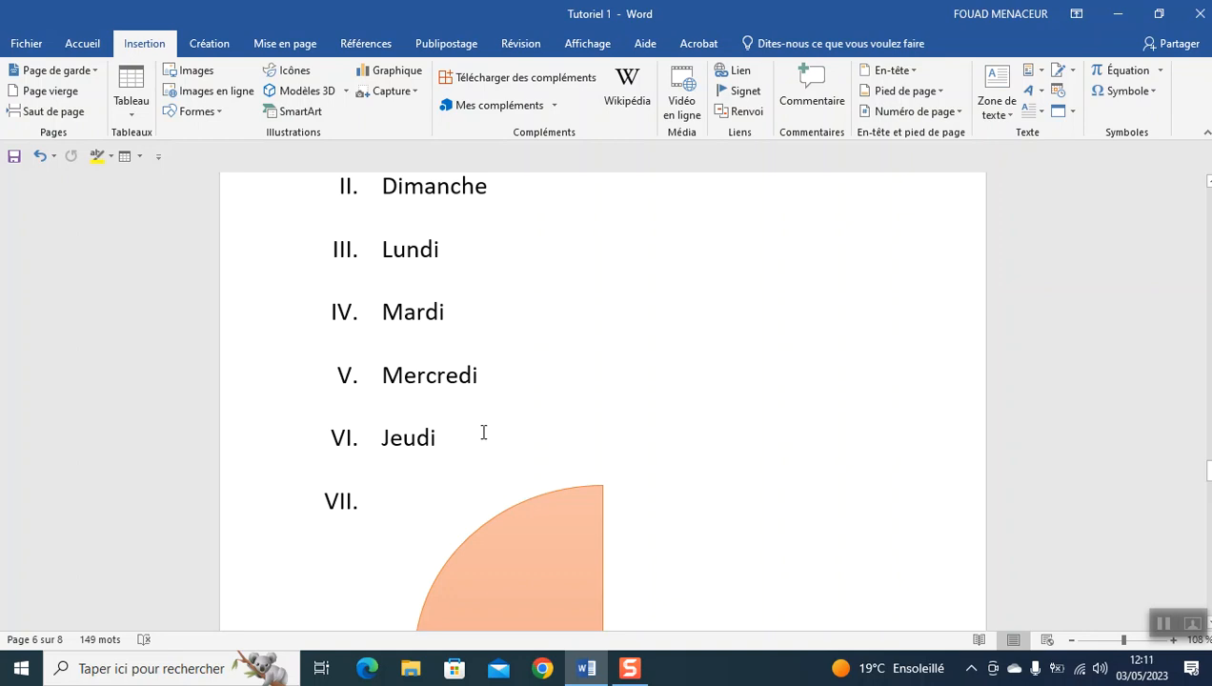
{"action": "left_click", "coordinate": [629, 666]}
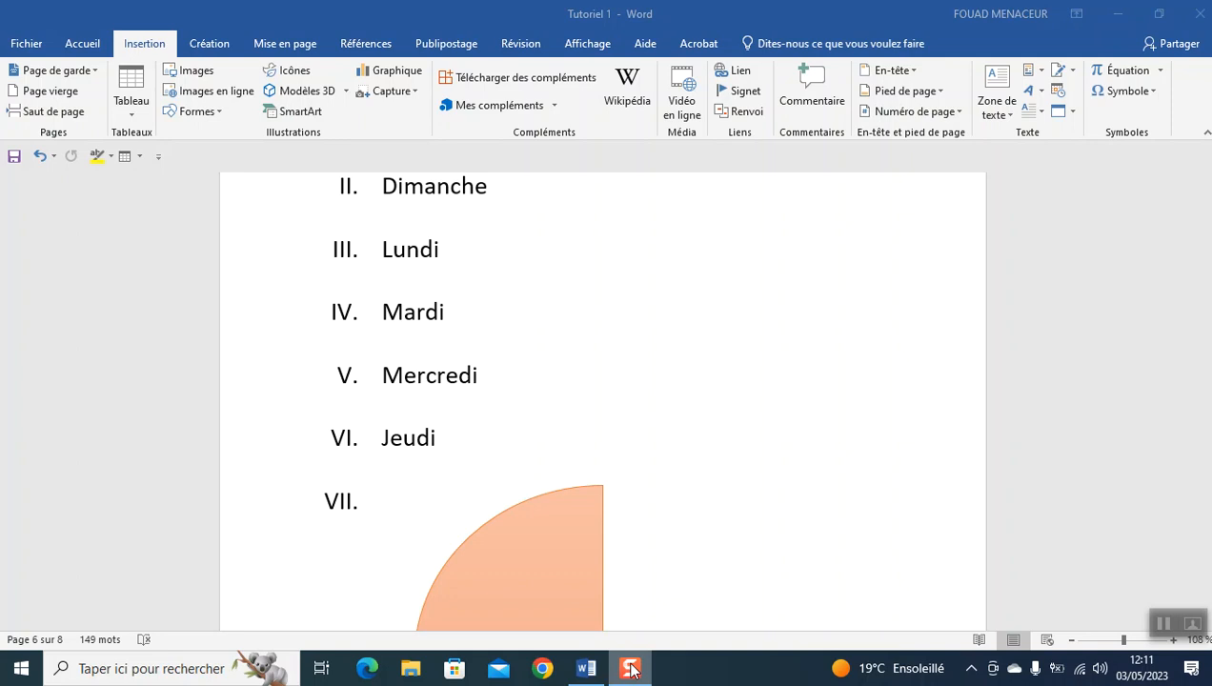